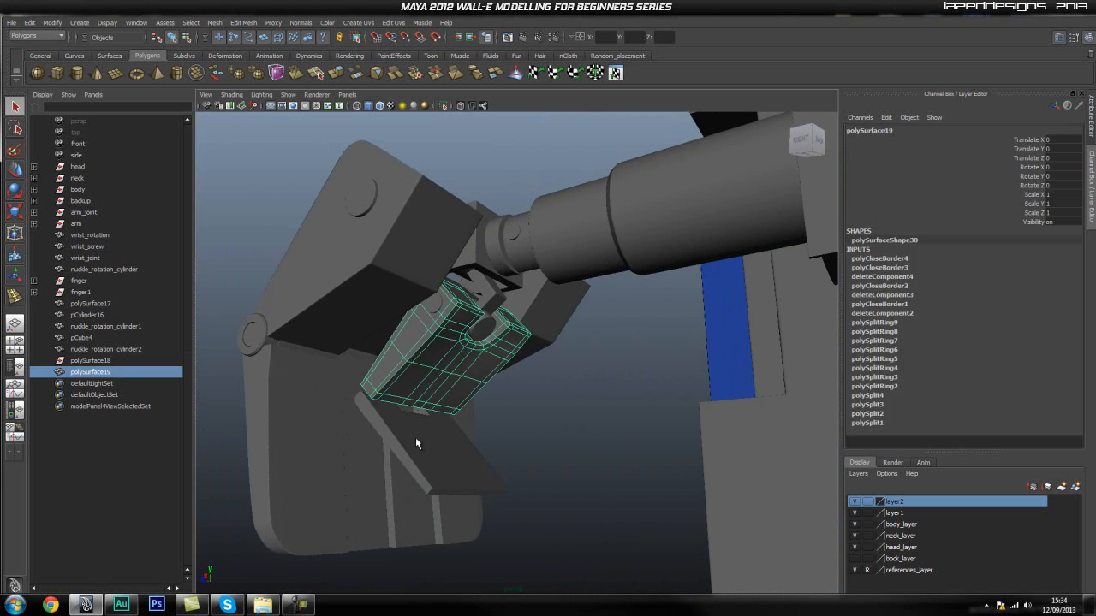
- Examine the lower finger's knuckle pin, connecting cube and upper segment around the wrist joint
left_click(556, 453)
left_click_drag(442, 436, 421, 345, "alt")
left_click(420, 345)
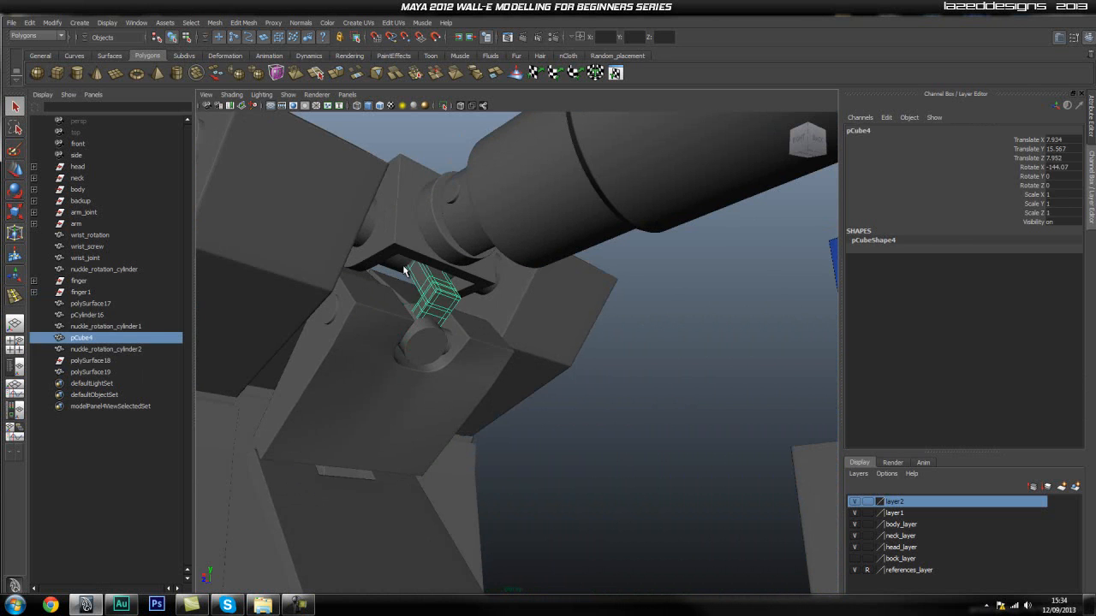
left_click(412, 353)
left_click(348, 405)
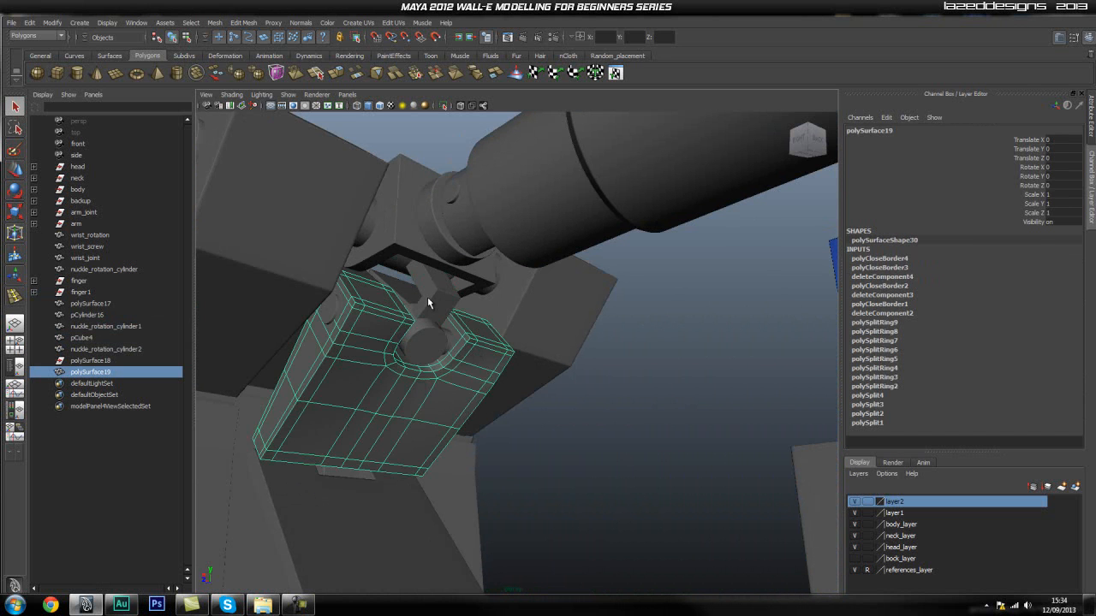
left_click_drag(513, 441, 549, 380, "alt")
- Isolate the two lower finger segments to examine their shape, and bring the whole robot back into view
left_click(549, 379)
left_click(513, 222, "shift")
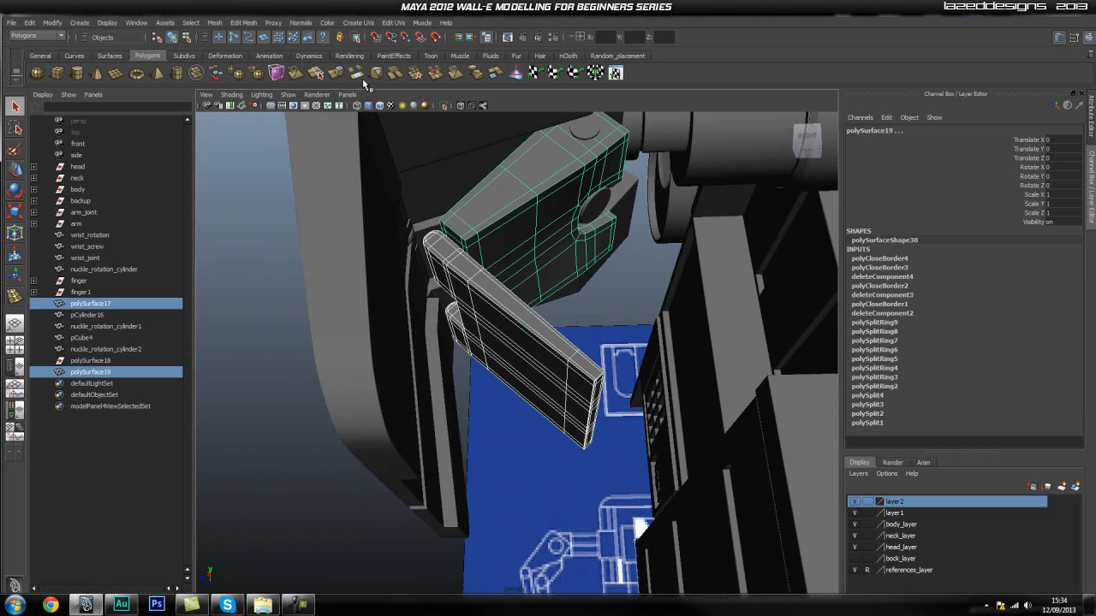
left_click(443, 105)
left_click_drag(440, 189, 660, 350, "alt")
left_click(614, 338)
mouse_move(650, 341)
left_mouse_down("alt")
mouse_move(707, 321)
mouse_move(670, 336)
left_mouse_up("alt")
left_click(445, 107)
right_click_drag(454, 240, 291, 312, "alt")
left_click_drag(291, 312, 501, 313, "alt")
middle_click_drag(501, 312, 521, 368, "alt")
left_click_drag(520, 367, 524, 449, "alt")
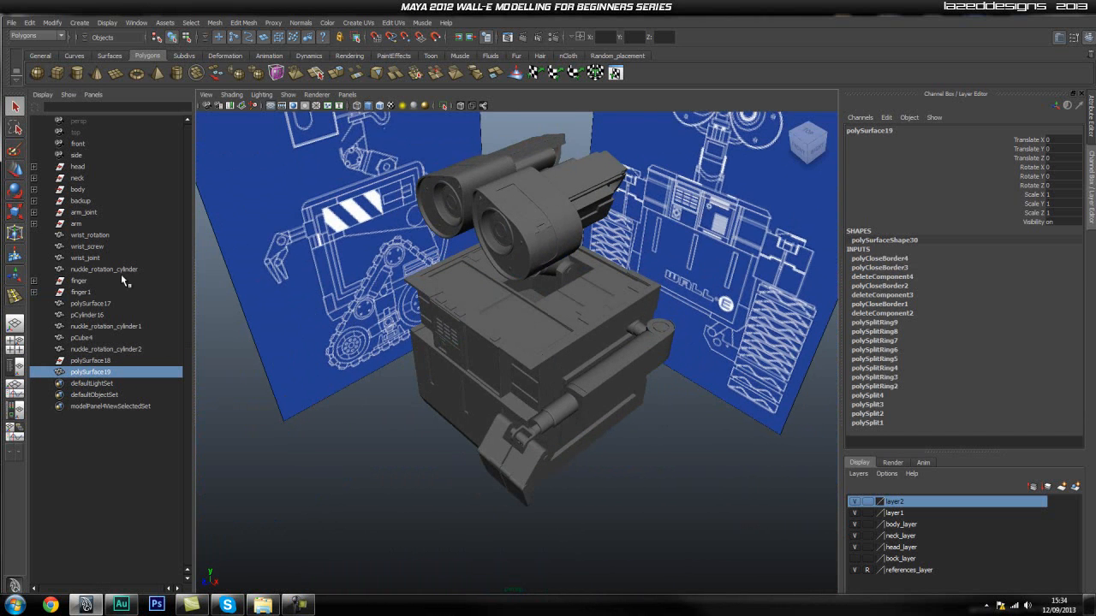
- Delete pCylinder16, nuckle_rotation_cylinder1, pCube4 and nuckle_rotation_cylinder2 from the lower finger's knuckle joint
left_click(421, 407)
left_click_drag(532, 434, 471, 385, "alt")
right_click_drag(471, 385, 430, 367, "alt")
left_click_drag(431, 368, 464, 325, "alt")
left_click(489, 288)
left_click_drag(489, 288, 591, 362, "alt")
left_click(485, 340, "shift")
left_click(646, 420, "shift")
left_click_drag(646, 420, 557, 373, "alt")
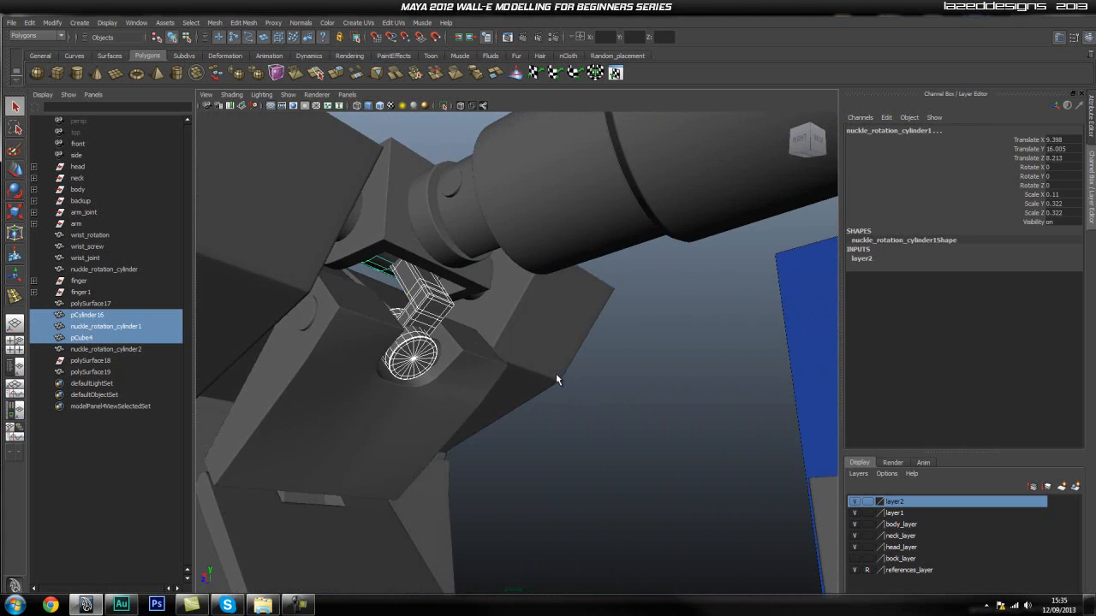
left_click_drag(477, 365, 311, 295, "alt")
left_click(320, 267, "shift")
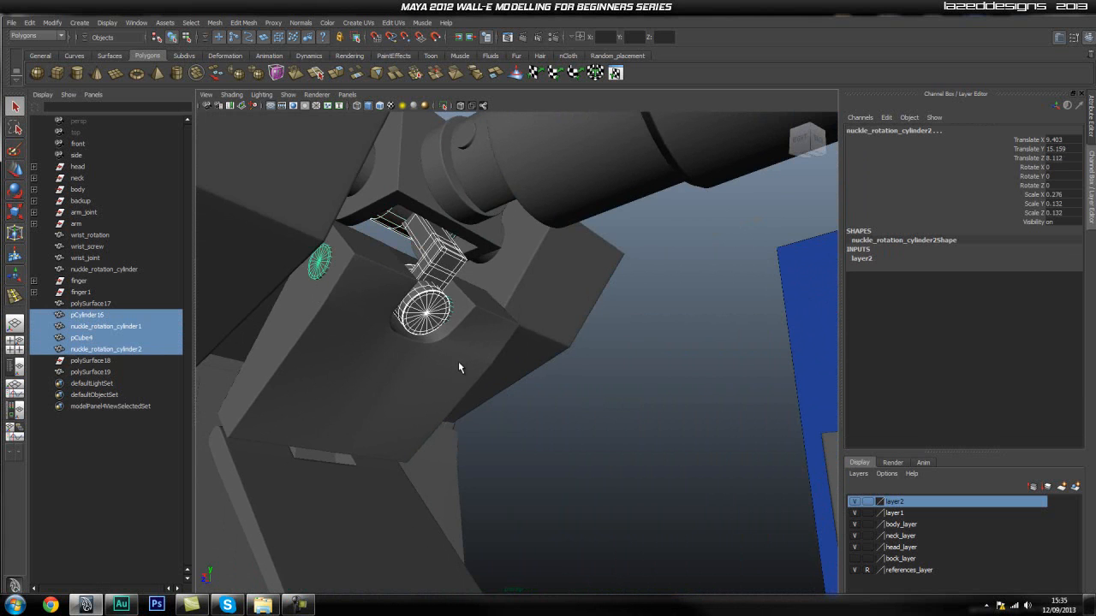
key("Delete")
- Examine the remaining finger segments polySurface17 and polySurface19 and the open notch at the knuckle
left_click_drag(626, 429, 530, 400, "alt")
left_click(93, 315)
left_click_drag(462, 385, 434, 403, "alt")
left_click(433, 399)
left_click_drag(623, 455, 466, 403, "alt")
left_click(463, 403)
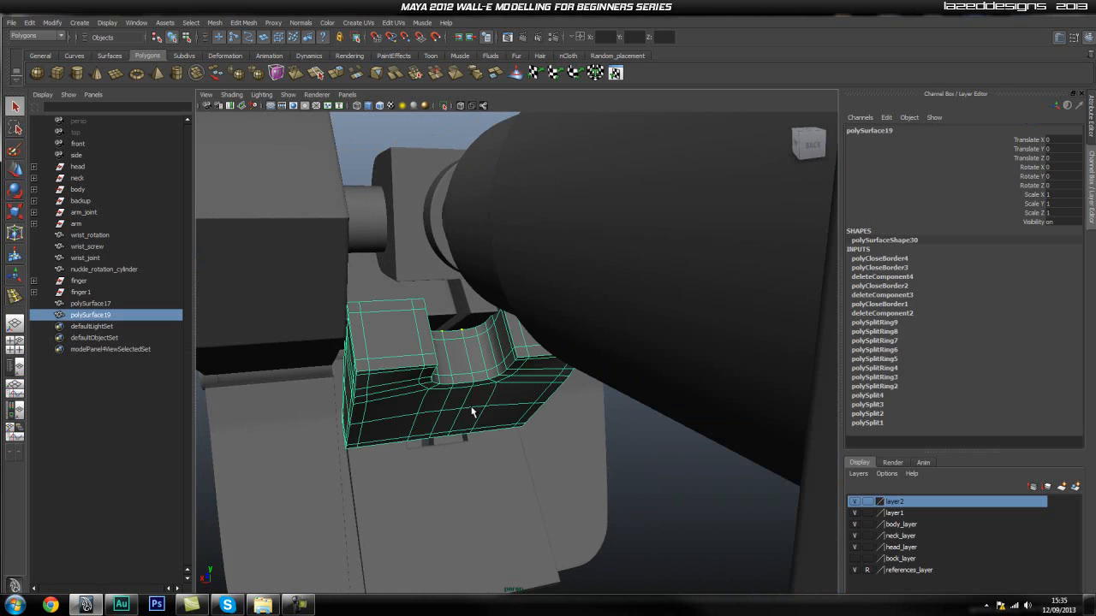
left_click(86, 304)
left_click_drag(299, 379, 479, 355, "alt")
- Create a small polygon cylinder on the ground in front of the robot's body
left_click_drag(464, 409, 469, 423)
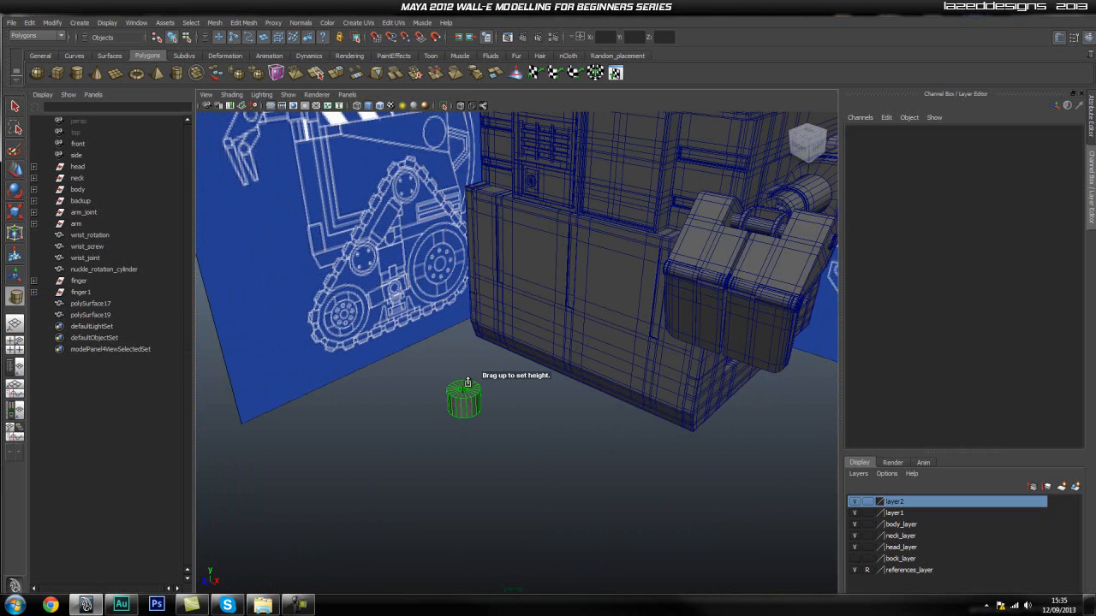
left_click_drag(467, 383, 467, 373)
key("f")
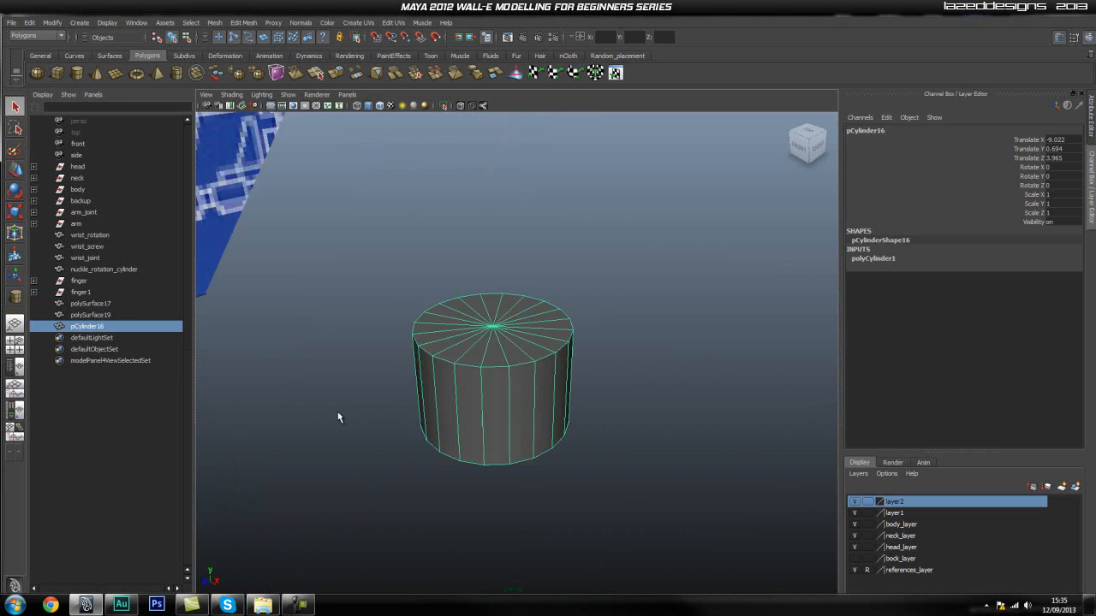
- Select all the top cap faces of the new cylinder
scroll(530, 383, "down", 4)
left_click(612, 408)
left_click(510, 408)
left_click_drag(450, 394, 500, 432, "alt")
right_click_drag(497, 408, 494, 442)
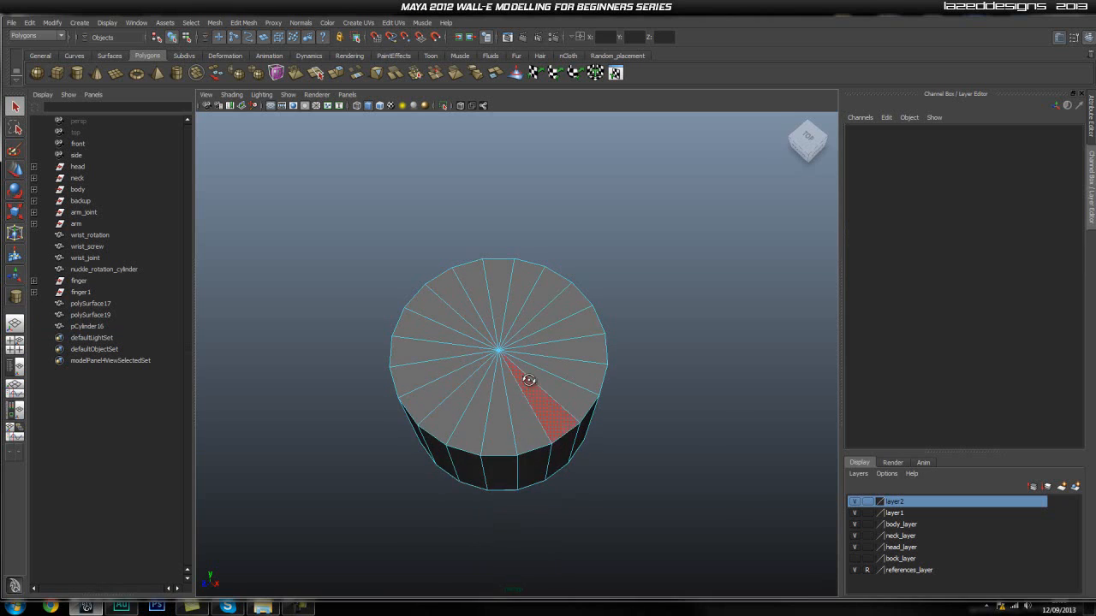
left_click(515, 402)
left_click_drag(515, 401, 591, 402, "alt")
- Extrude the cylinder's top cap faces together with an offset of 0.02
left_click(243, 22)
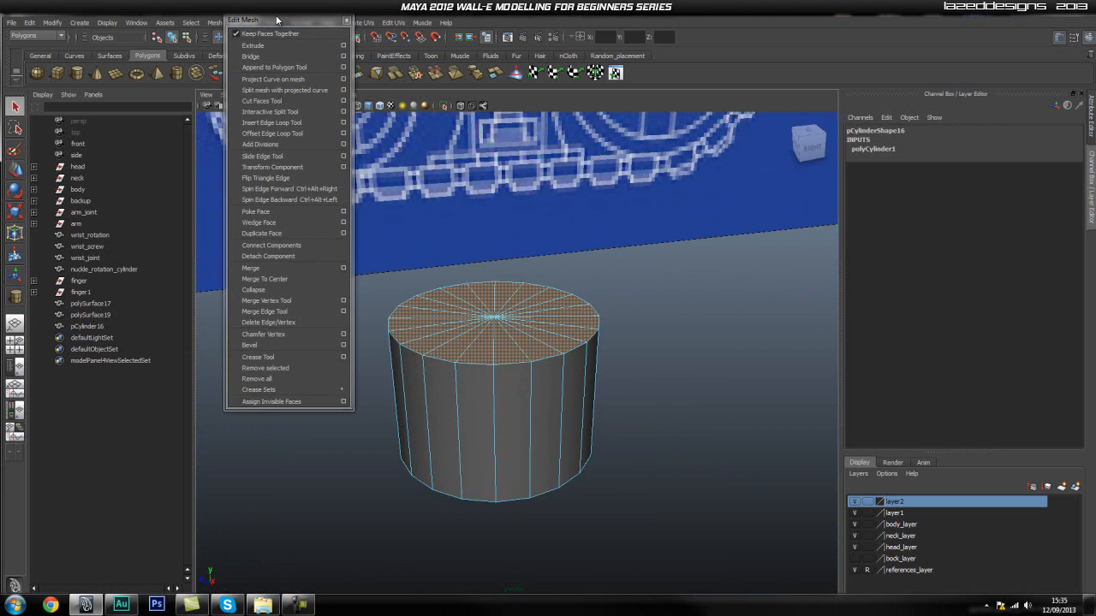
left_click(282, 31)
left_click_drag(717, 185, 732, 166)
left_click(715, 194)
left_click_drag(522, 257, 582, 265, "alt")
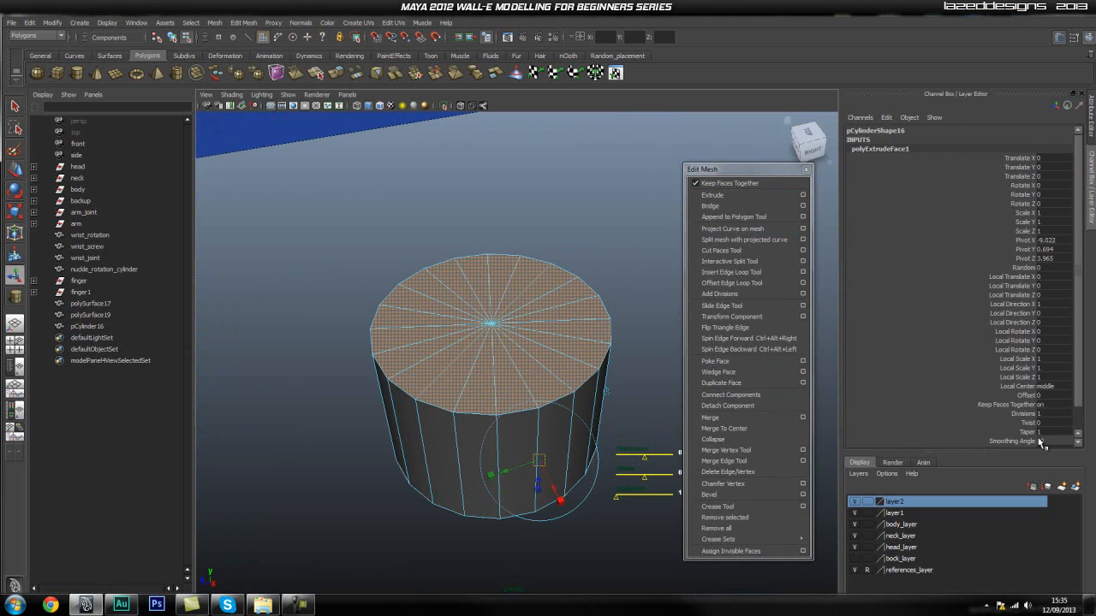
left_click(1031, 395)
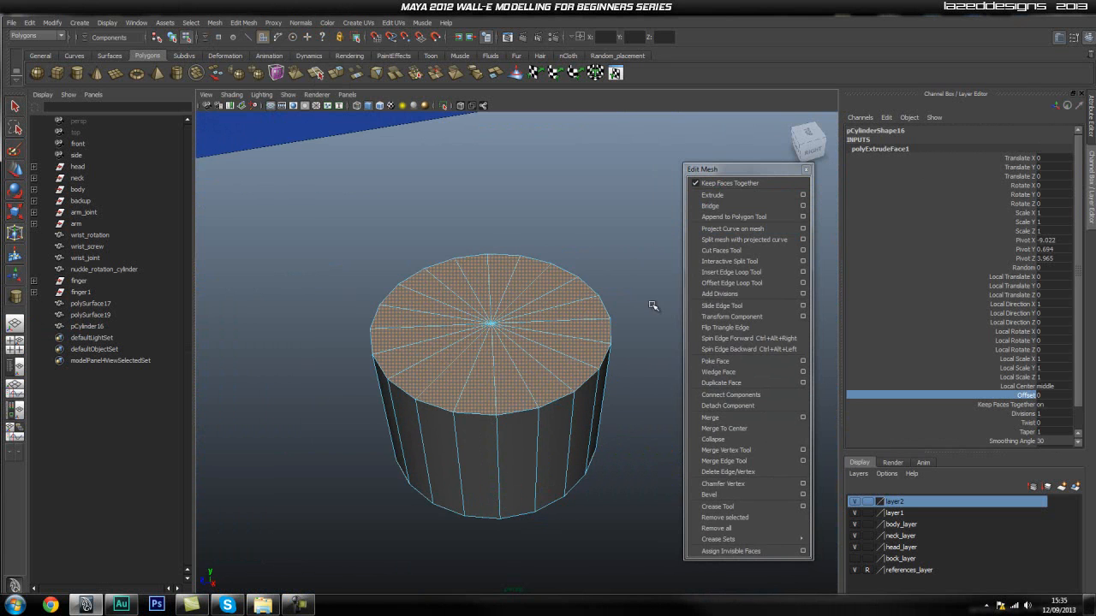
middle_click_drag(657, 310, 657, 310)
right_click_drag(528, 351, 691, 355, "alt")
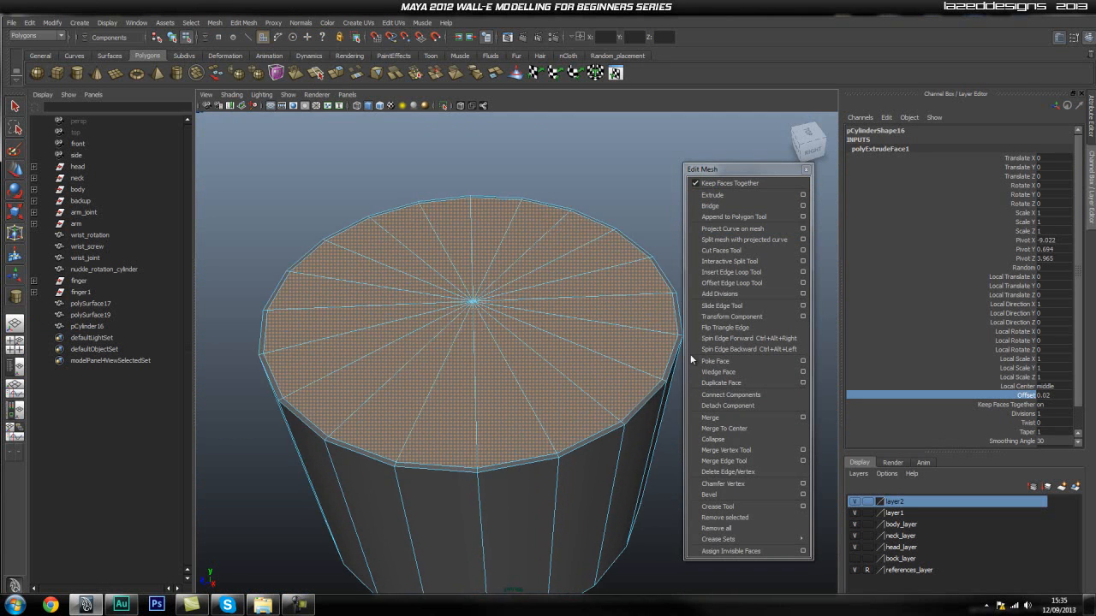
- Extrude the top cap faces a second time, undoing the accidental shift and setting the offset to 0.02
left_click(711, 195)
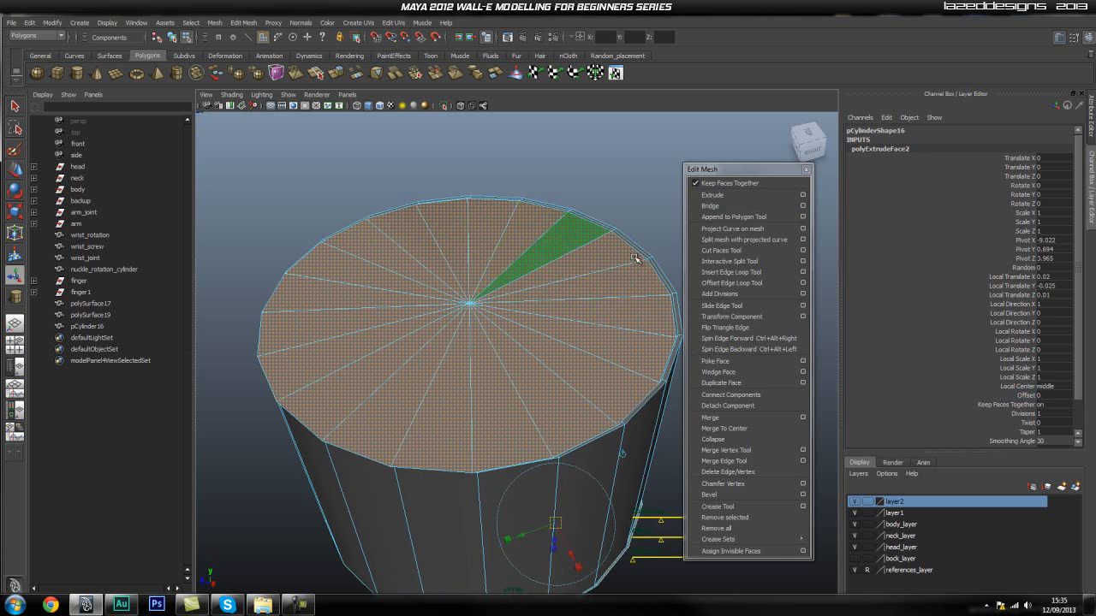
key("ctrl+z")
left_click(1022, 396)
middle_click_drag(606, 294, 617, 293)
left_click_drag(617, 294, 447, 379, "alt")
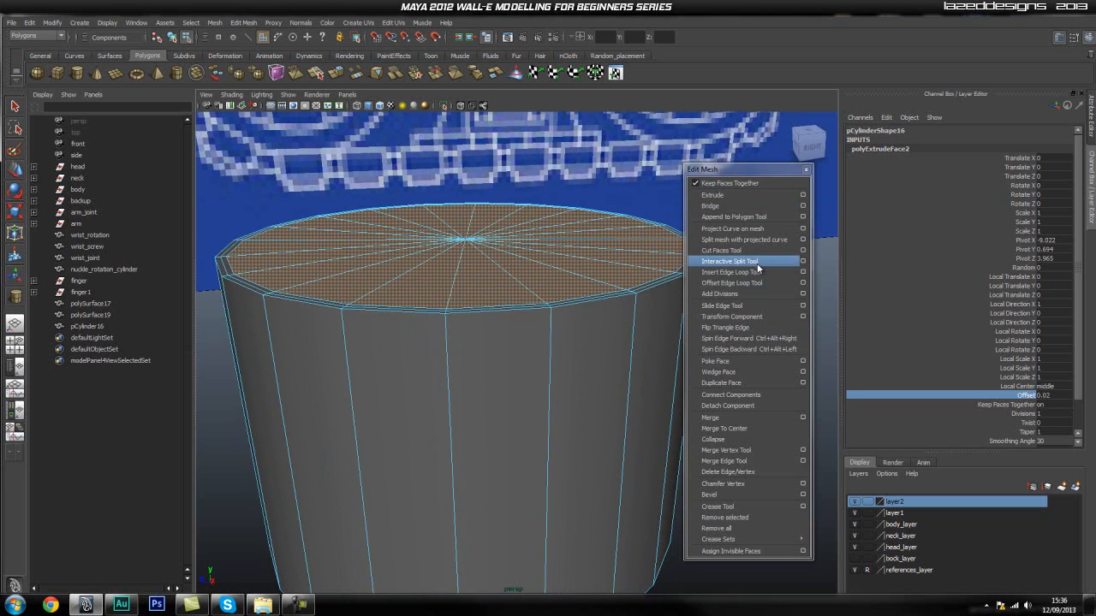
- Insert two edge loops near the top rim and two near the bottom rim of the cylinder's side, and return to object mode
left_click(757, 272)
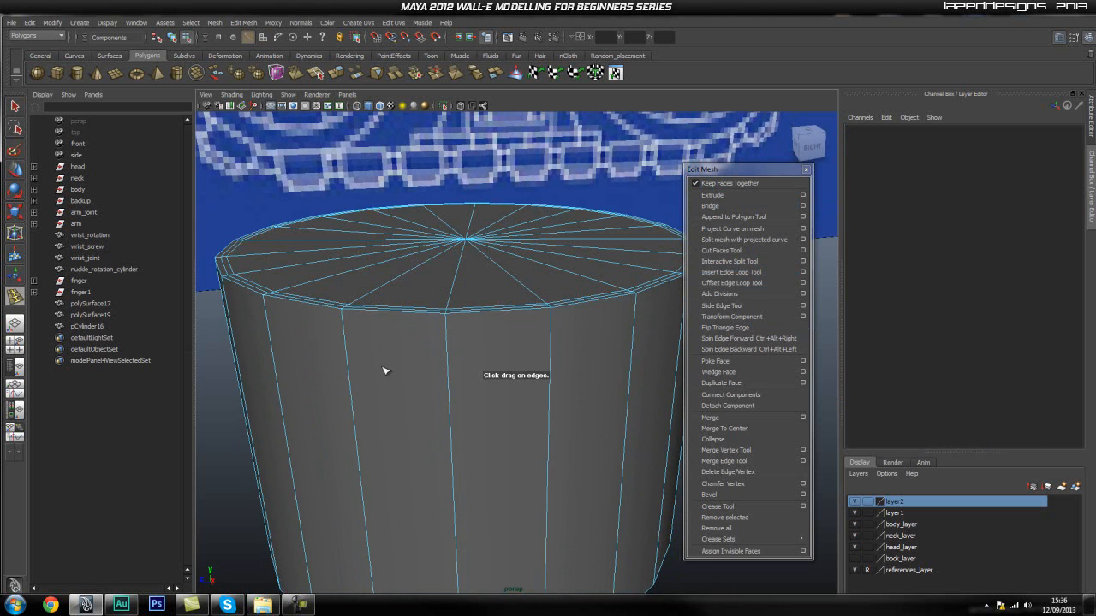
left_click(447, 324)
mouse_move(446, 321)
left_mouse_down()
mouse_move(446, 336)
mouse_move(446, 326)
left_mouse_up()
middle_click_drag(490, 424, 499, 303, "alt")
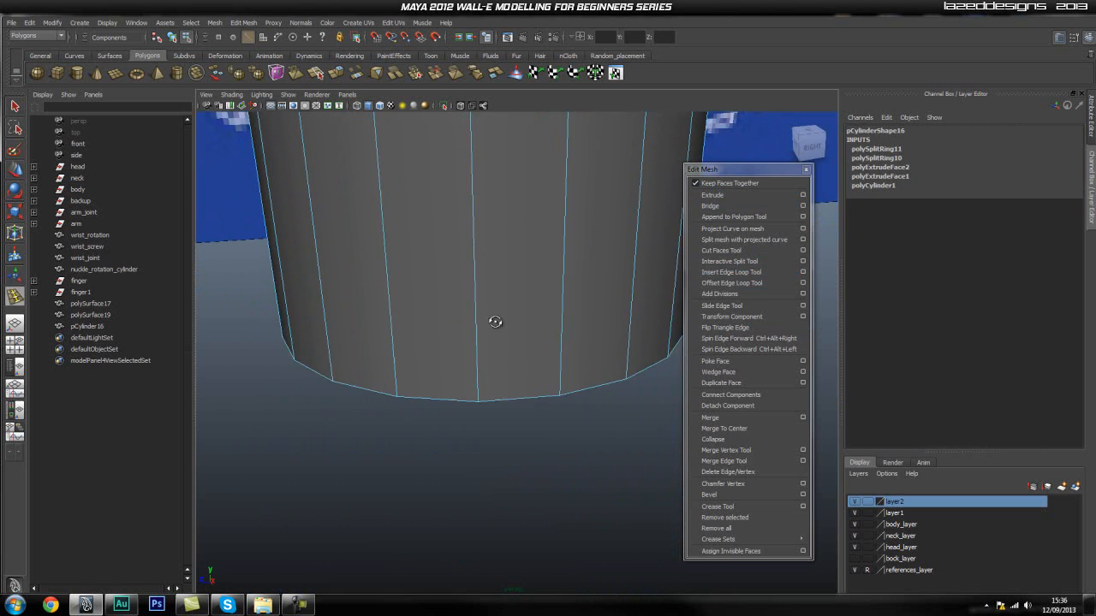
left_click_drag(499, 303, 502, 300, "alt")
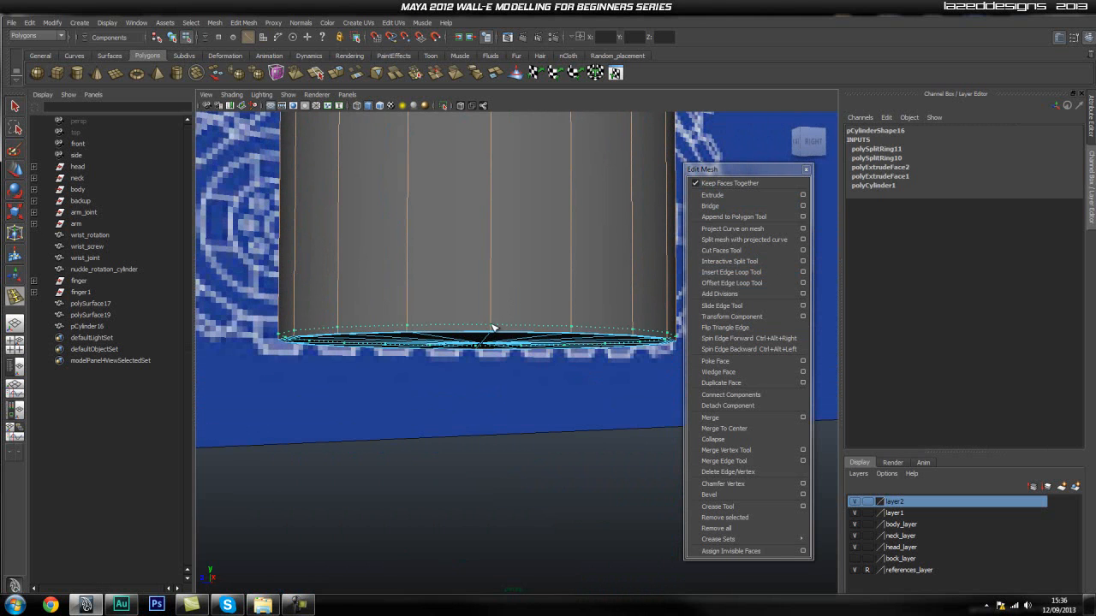
left_click(493, 328)
left_click(493, 322)
key("q")
right_click_drag(496, 268, 519, 257)
left_click(539, 380)
- Examine the cylinder with its smoothed edges and the finger's knuckle notch where a pin is missing
scroll(541, 377, "down", 3)
left_click_drag(551, 344, 544, 363, "alt")
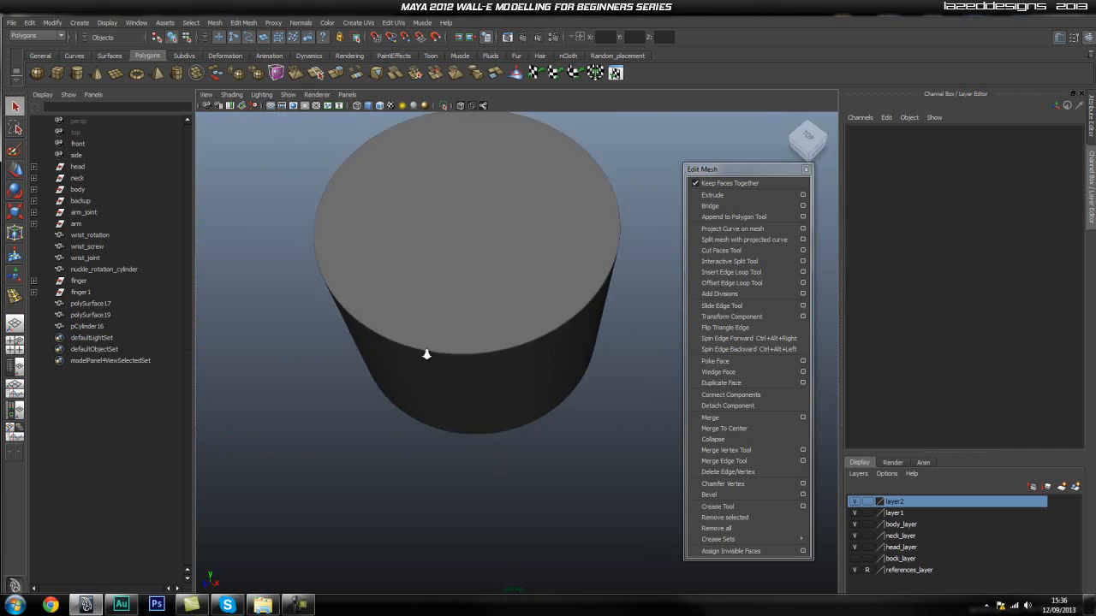
scroll(522, 402, "down", 8)
left_click_drag(522, 403, 557, 384, "alt")
middle_click_drag(557, 384, 390, 314, "alt")
left_click_drag(390, 315, 442, 413, "alt")
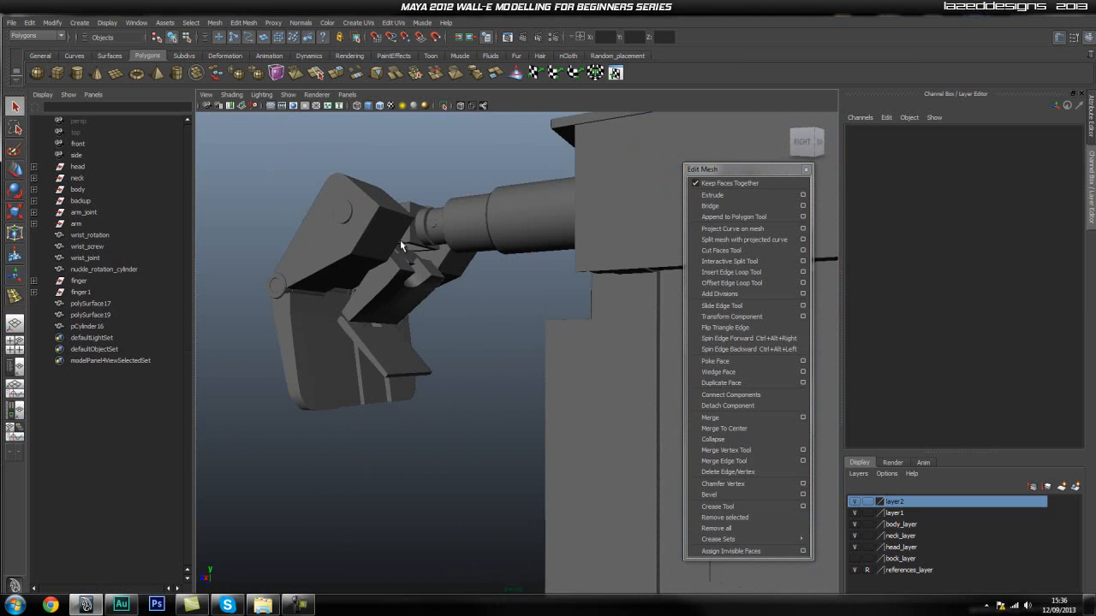
scroll(468, 377, "down", 4)
left_click_drag(470, 379, 538, 445, "alt")
middle_click_drag(539, 445, 447, 323, "alt")
left_click_drag(447, 323, 531, 342, "alt")
- Move the new cylinder up to the lower finger's knuckle notch and scale it uniformly to 0.287
left_click(493, 318)
key("f")
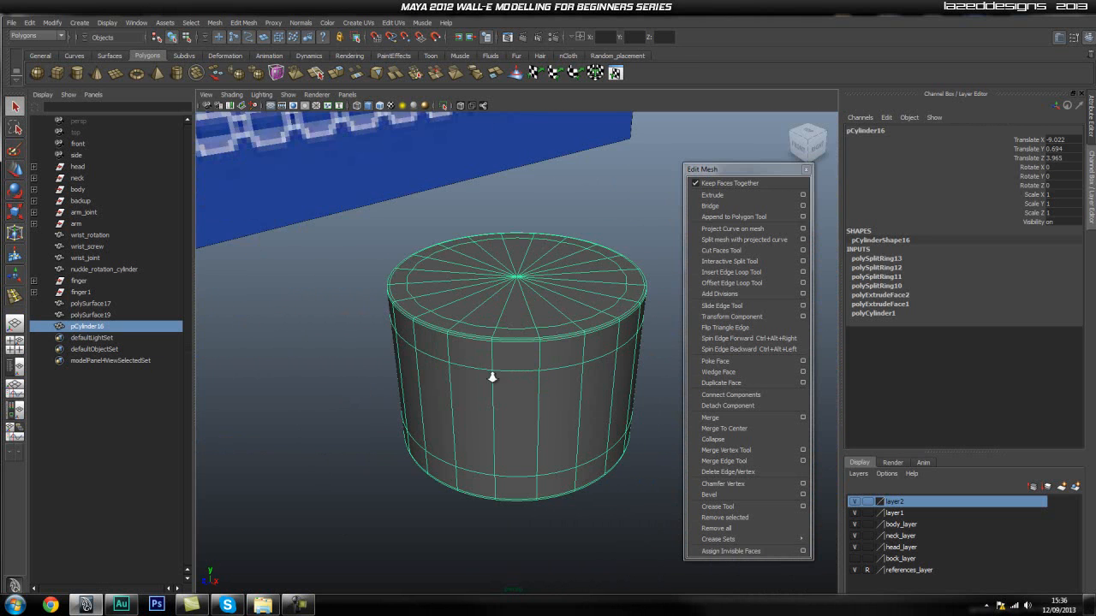
right_click_drag(573, 374, 311, 399, "alt")
left_click_drag(310, 399, 492, 296, "alt")
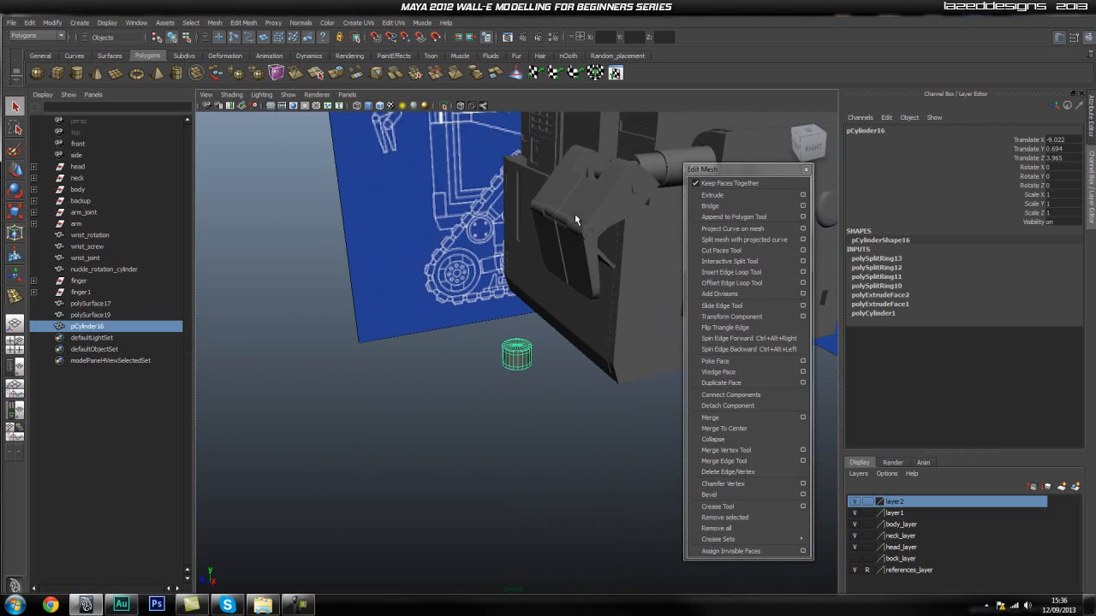
left_click_drag(615, 311, 490, 352, "alt")
middle_click_drag(462, 287, 492, 453, "alt")
left_click_drag(497, 454, 511, 365, "alt")
middle_click_drag(500, 282, 495, 311, "alt")
left_click_drag(494, 311, 445, 306, "alt")
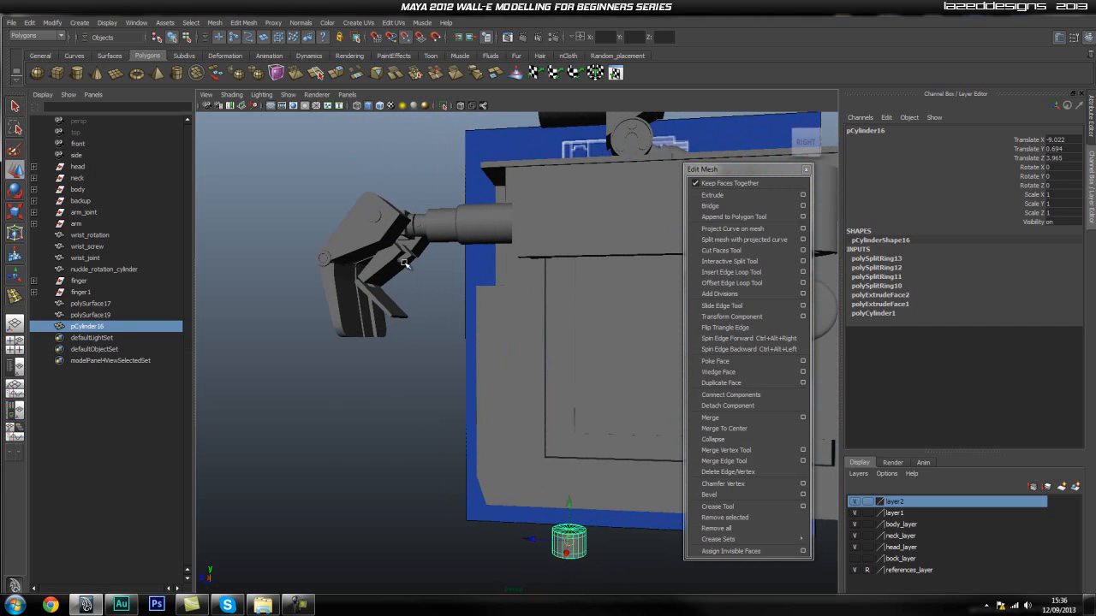
middle_click_drag(405, 263, 402, 260)
right_click_drag(351, 304, 467, 322, "alt")
middle_click_drag(468, 323, 513, 360, "alt")
left_click_drag(513, 359, 311, 418, "alt")
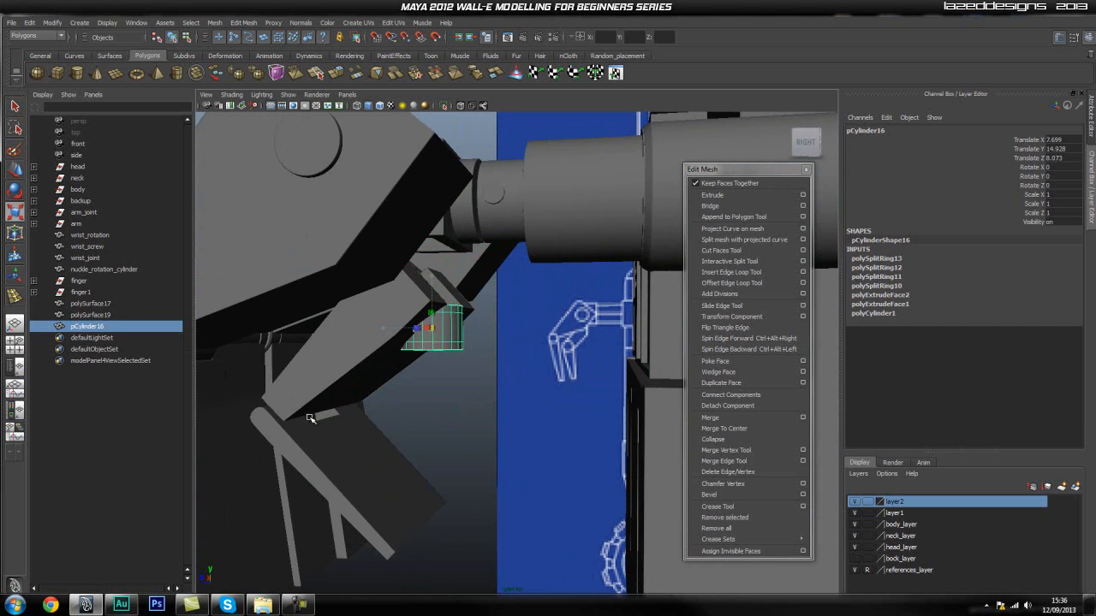
- Isolate the cylinder together with the finger segments polySurface17 and polySurface19
left_click_drag(497, 385, 536, 375, "alt")
left_click(441, 348)
left_click(409, 250)
left_click(314, 235, "shift")
left_click(323, 374, "shift")
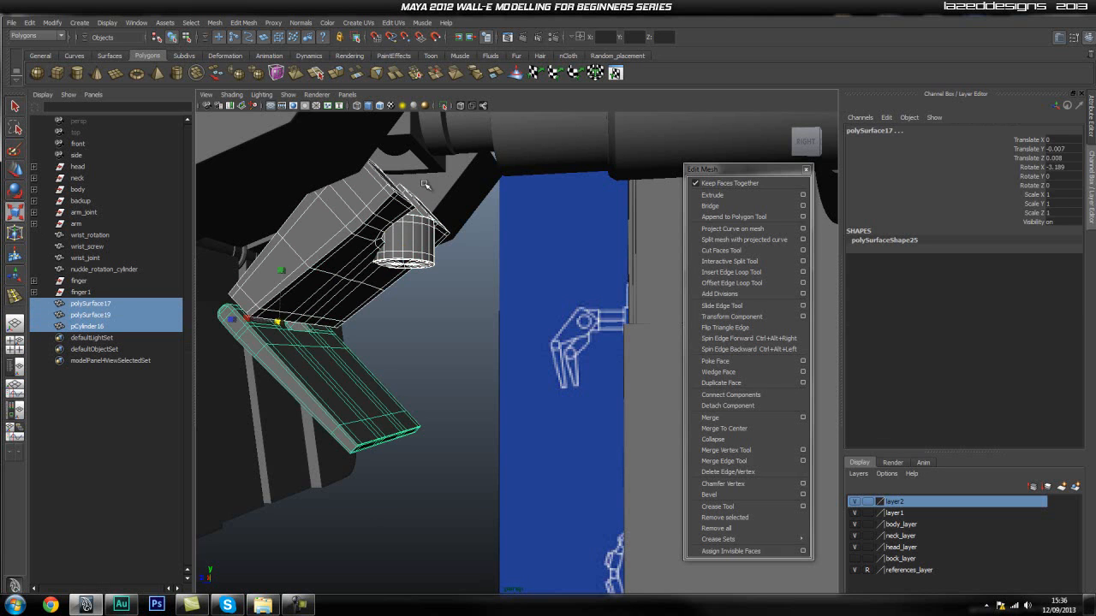
left_click(442, 108)
left_click(493, 276)
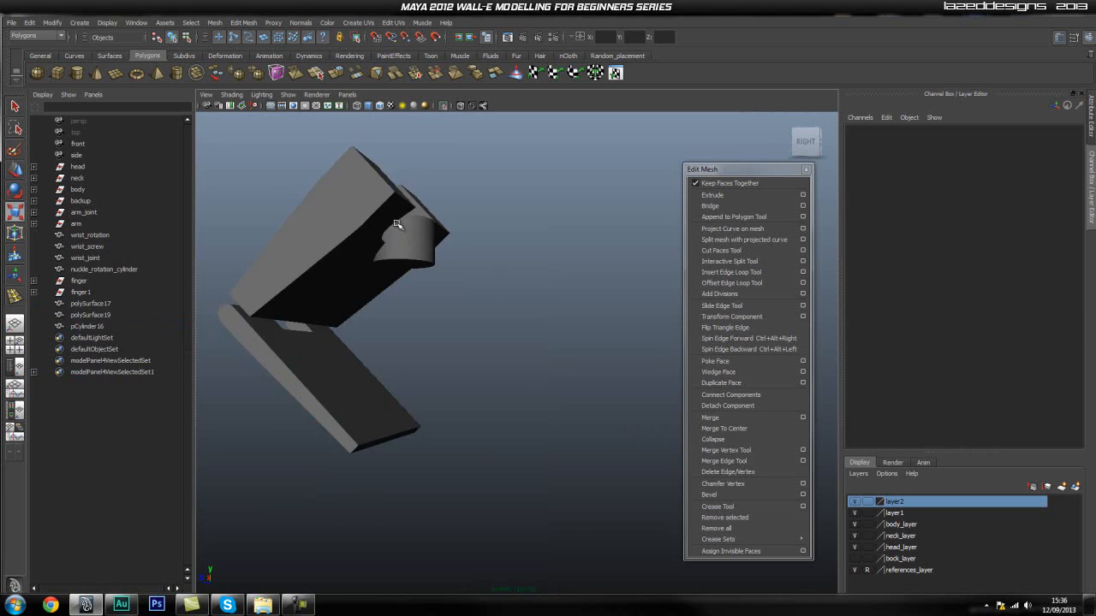
- Center the cylinder across the finger's notch at Translate X 7.873 and scale it uniformly to 0.191
left_click_drag(412, 238, 427, 276, "alt")
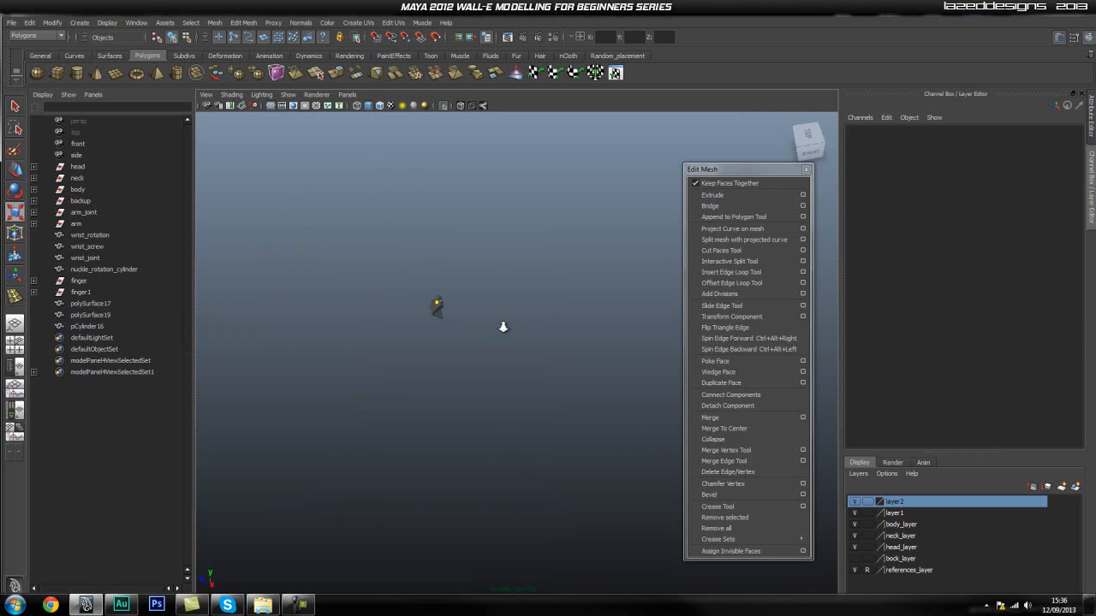
middle_click_drag(427, 314, 466, 327, "alt")
right_click_drag(466, 328, 703, 339, "alt")
middle_click_drag(337, 269, 411, 326, "alt")
right_click_drag(411, 326, 543, 331, "alt")
right_click_drag(428, 287, 468, 267)
right_click_drag(376, 301, 569, 306, "alt")
left_click_drag(568, 306, 505, 317, "alt")
left_click(586, 368)
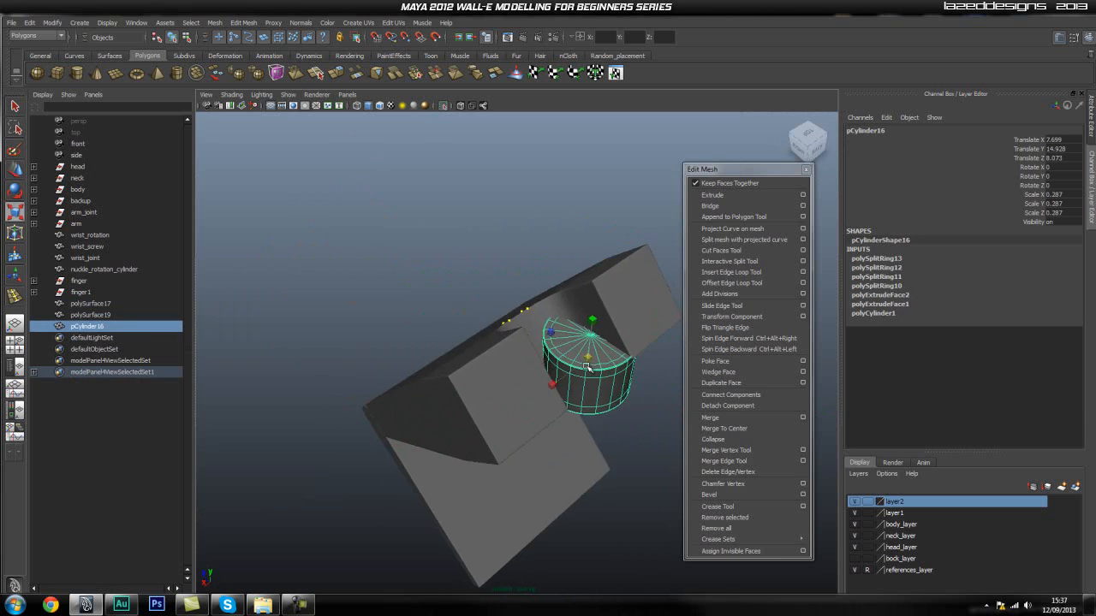
key("f")
right_click_drag(584, 393, 399, 398, "alt")
left_click_drag(398, 399, 469, 368, "alt")
key("space")
key("space")
left_click_drag(450, 309, 498, 315)
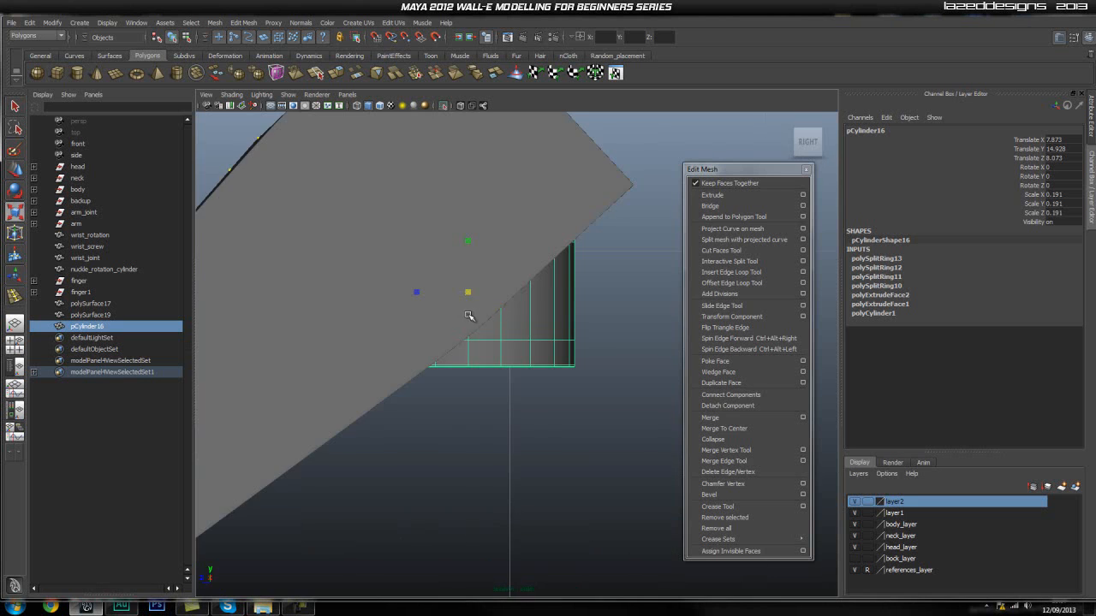
- Turn on X-ray shading, rotate the cylinder to 43.546 degrees about X, and move it inside the knuckle at Translate Y 15.166 and Z 8.126
left_click(461, 106)
left_click_drag(477, 326, 442, 296)
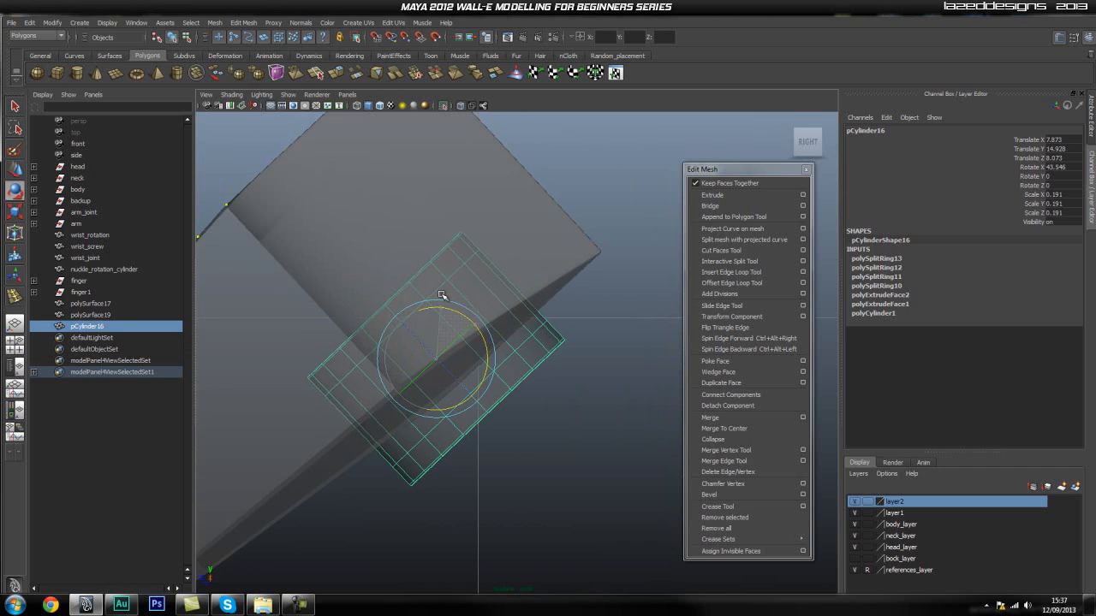
key("w")
left_click_drag(435, 359, 410, 229)
middle_click_drag(493, 265, 522, 344, "alt")
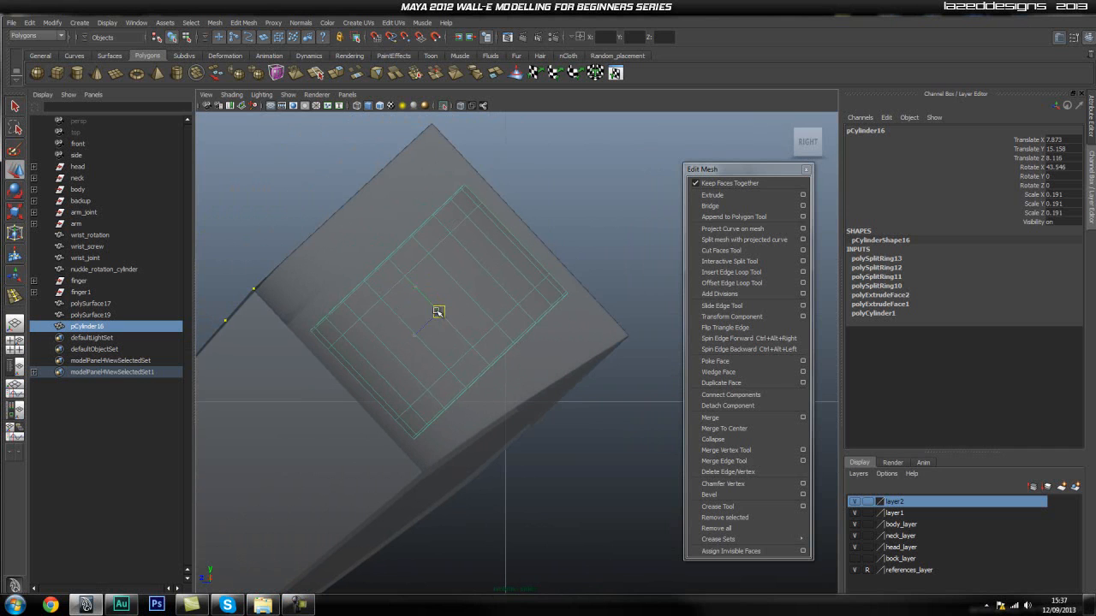
left_click_drag(437, 312, 436, 314)
- Stretch the cylinder along its axis to Scale Y 0.251, and return to the perspective view in object mode
mouse_move(403, 277)
left_mouse_down()
mouse_move(386, 265)
mouse_move(405, 281)
mouse_move(399, 273)
left_mouse_up()
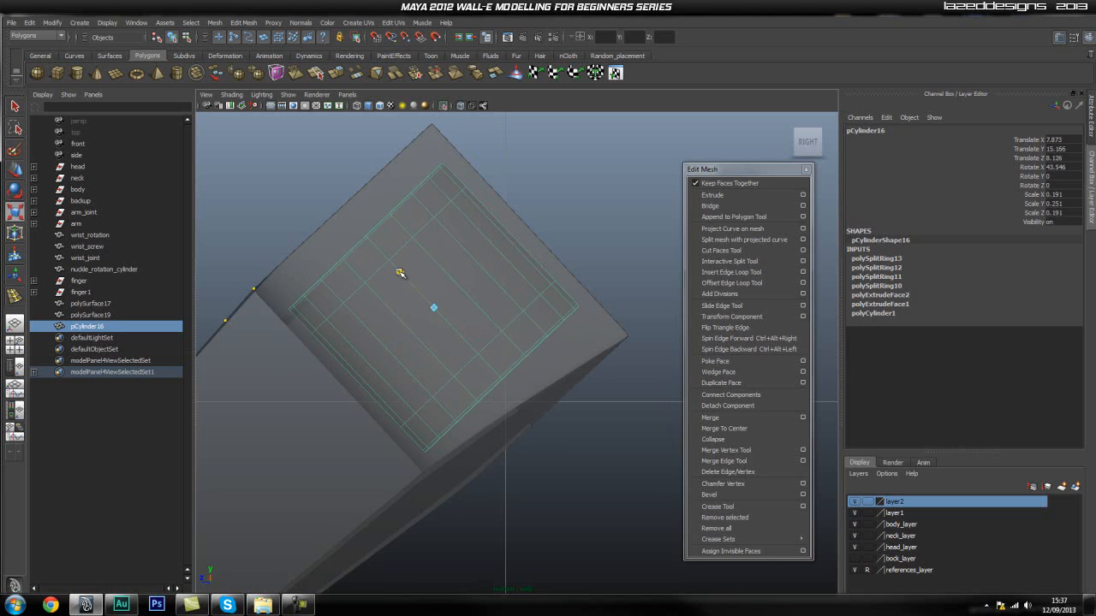
key("space")
left_click_drag(421, 310, 413, 283)
left_click(595, 359)
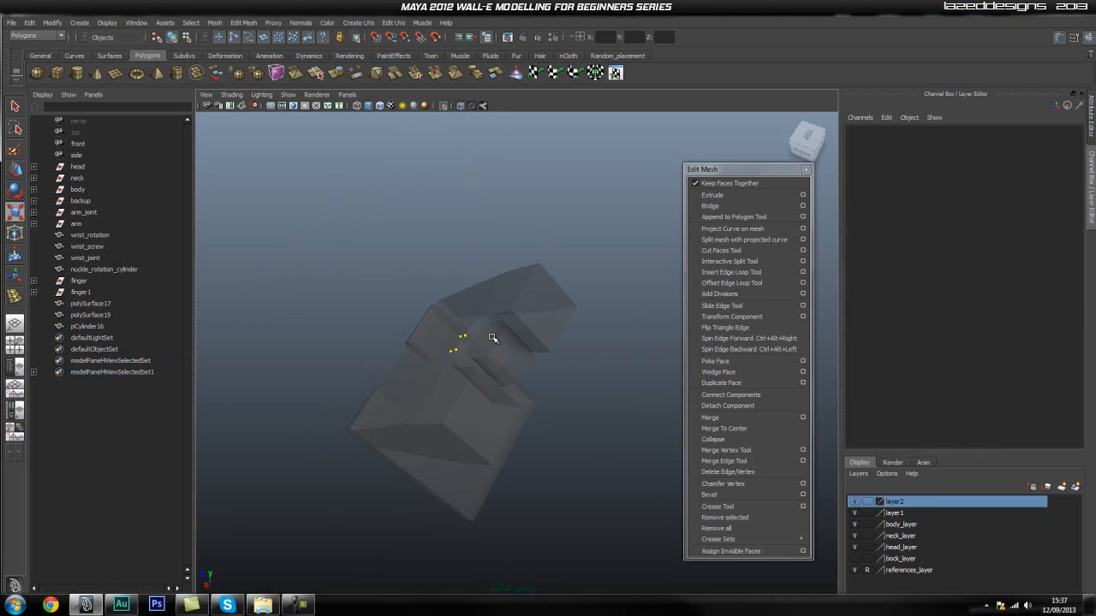
right_click_drag(530, 316, 556, 297)
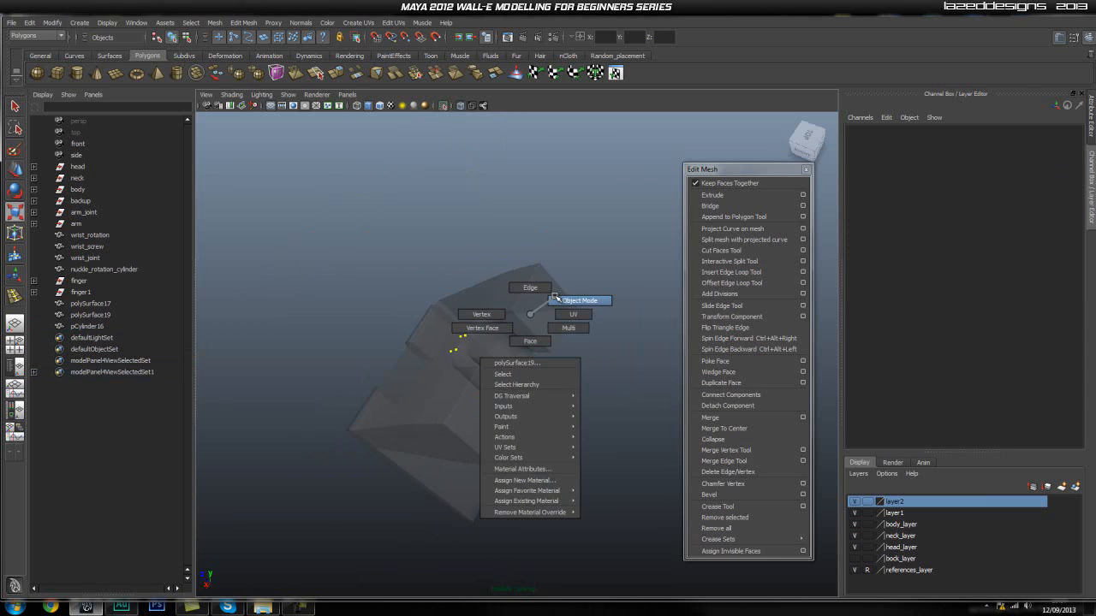
- Turn off X-ray shading and clear the selection so the finger and its cylinder display as solid geometry
left_click(460, 107)
left_click(618, 248)
mouse_move(454, 353)
left_mouse_down("alt")
mouse_move(556, 359)
mouse_move(604, 349)
left_mouse_up("alt")
middle_click_drag(574, 363, 519, 337, "alt")
left_click_drag(519, 337, 467, 310, "alt")
scroll(515, 372, "up", 4)
- In the front view, center the bevelled cylinder across the finger's notch at Translate X 7.934
left_click(467, 310)
key("w")
key("space")
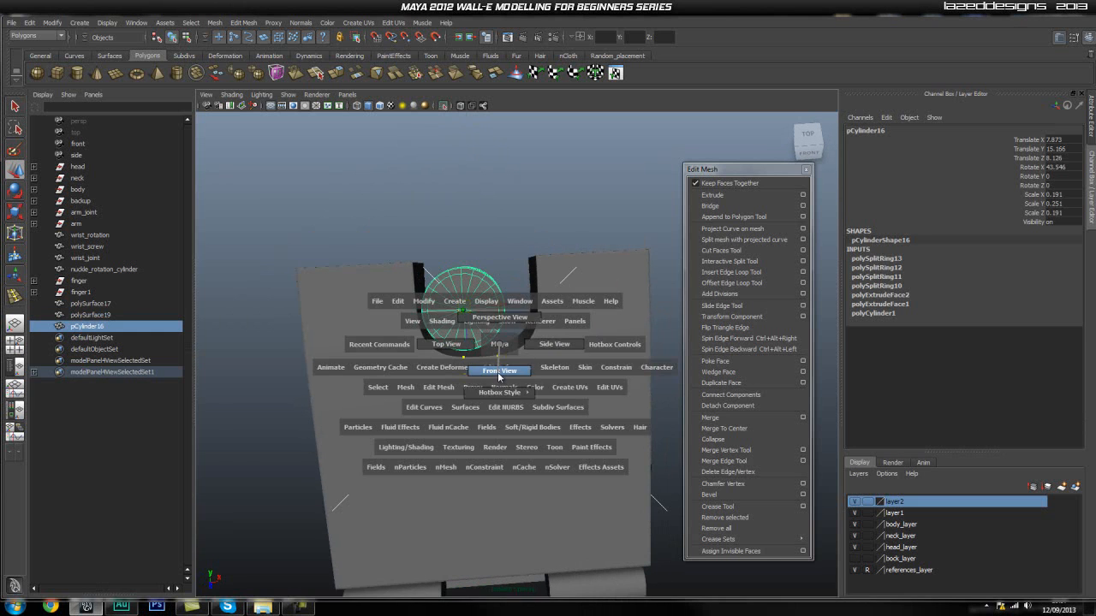
left_click_drag(502, 364, 498, 374)
middle_click_drag(503, 329, 476, 352, "alt")
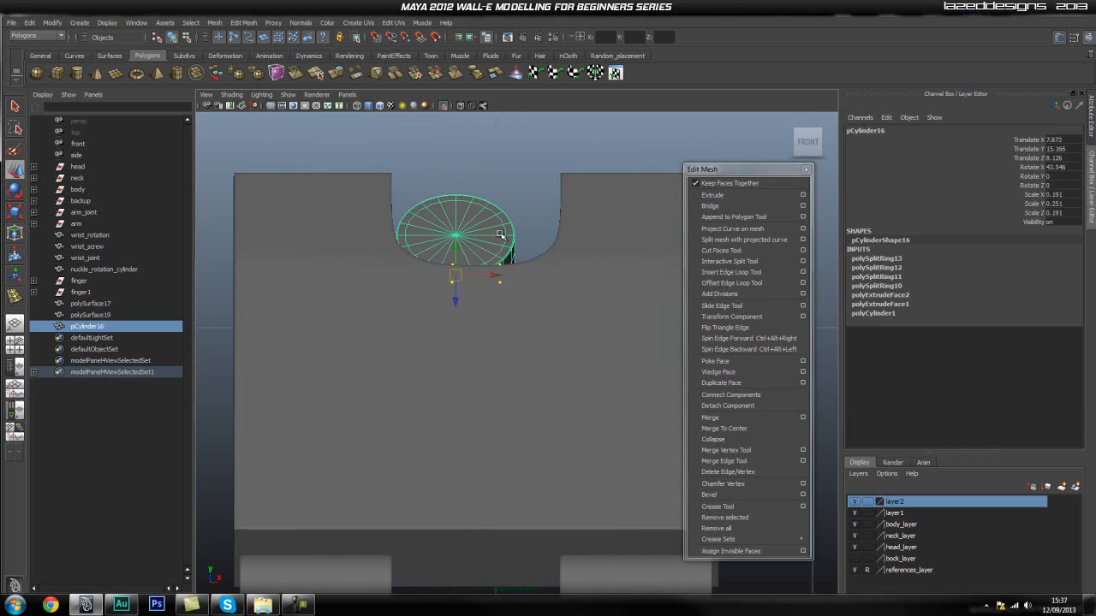
left_click(511, 324)
right_click_drag(493, 338, 552, 325)
left_click(459, 238)
left_click_drag(498, 279, 516, 280)
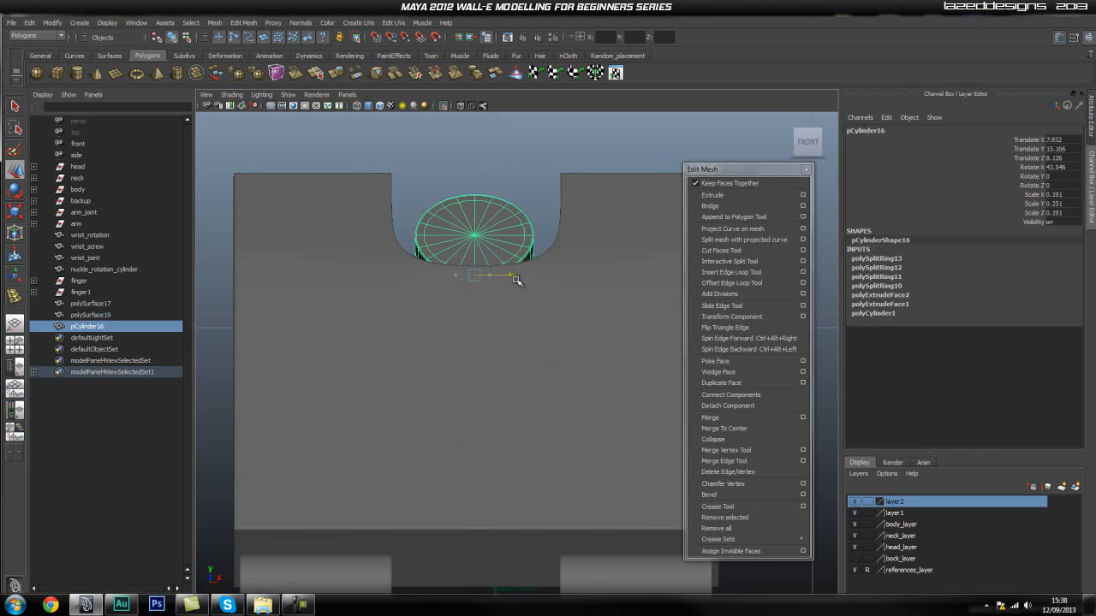
left_click(520, 317)
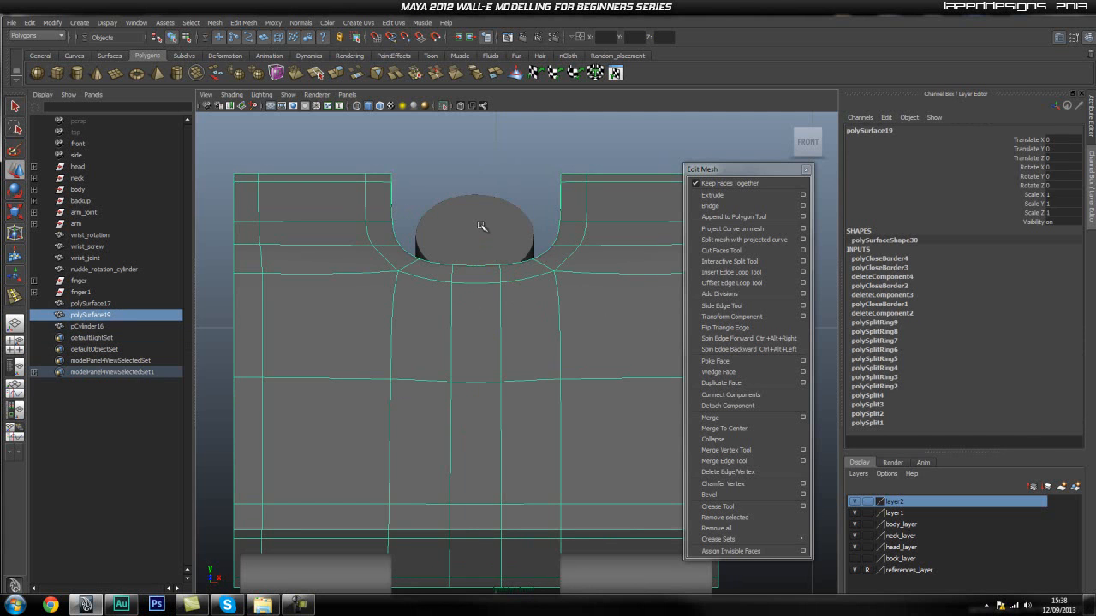
- Stretch the notch cylinder along its own axis to Scale Y 0.287
left_click(524, 238)
left_click_drag(491, 255, 420, 281, "alt")
left_click(520, 255)
left_click_drag(520, 254, 484, 255, "alt")
key("r")
left_click(599, 257)
left_click_drag(599, 257, 649, 320, "alt")
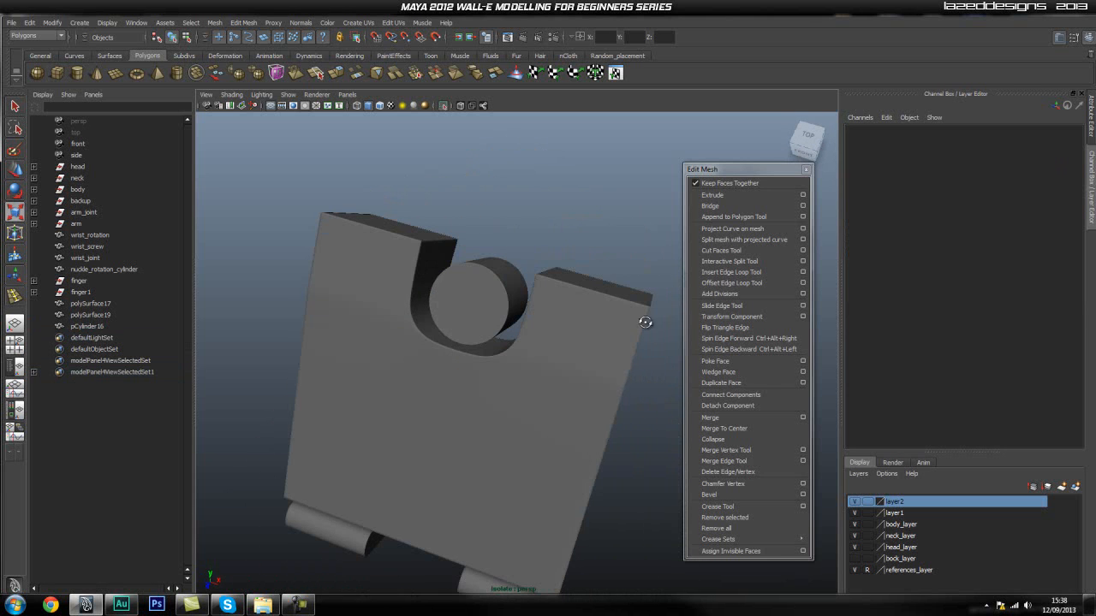
- Reposition the notch cylinder within the finger segment at Translate Y 15.181 and Translate Z 8.109
left_click(479, 308)
key("w")
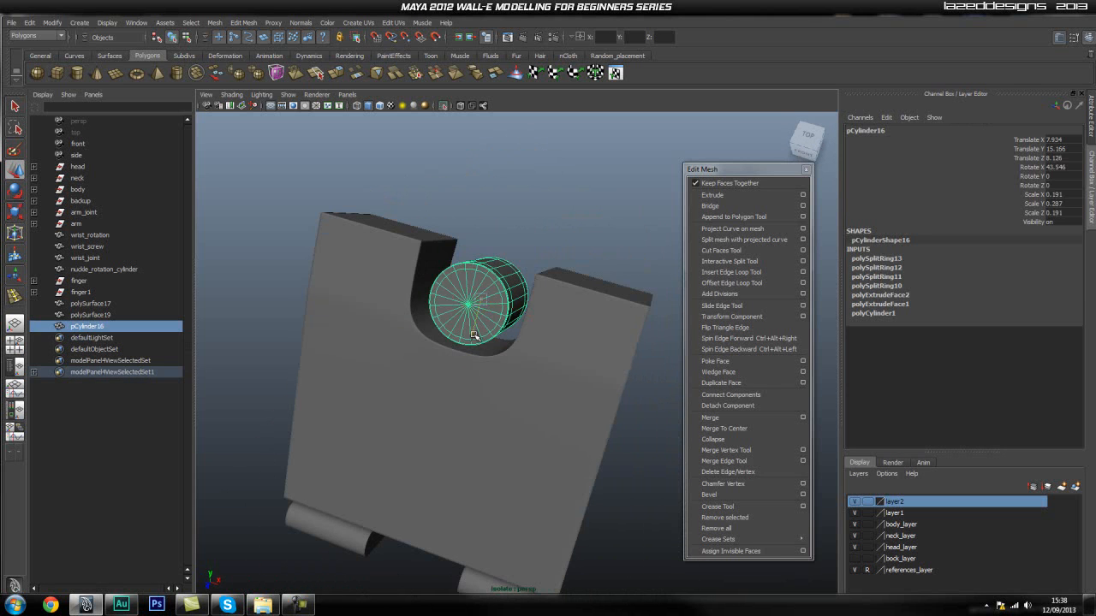
left_click(518, 362)
left_click_drag(518, 362, 587, 374, "alt")
left_click(466, 328)
left_click(443, 203)
left_click(501, 297)
left_click_drag(501, 297, 473, 277, "alt")
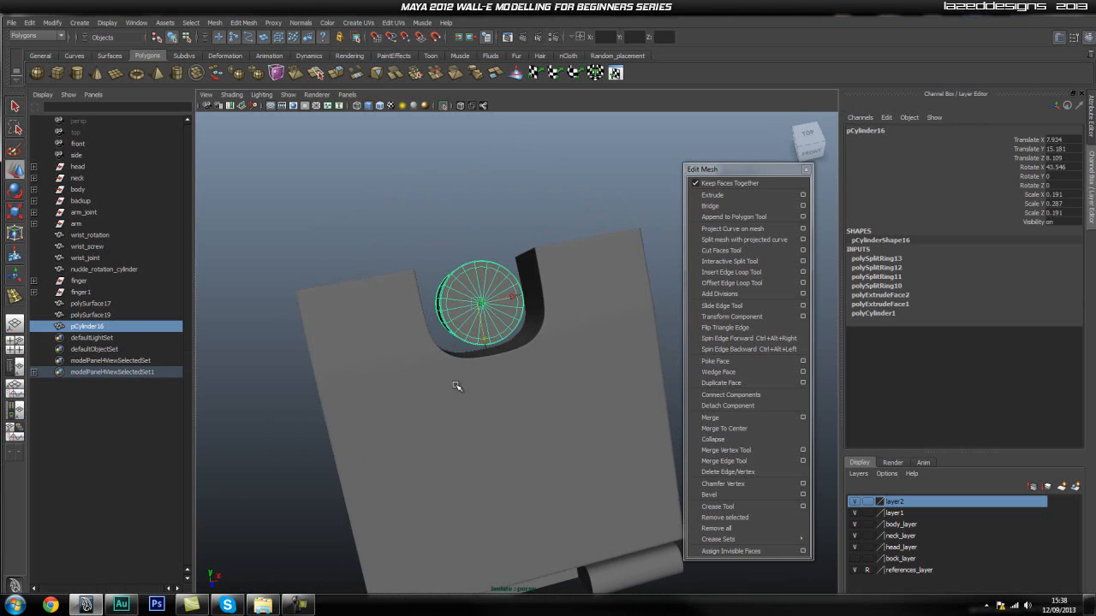
left_click(480, 251)
left_click(491, 311)
left_click_drag(492, 311, 451, 224, "alt")
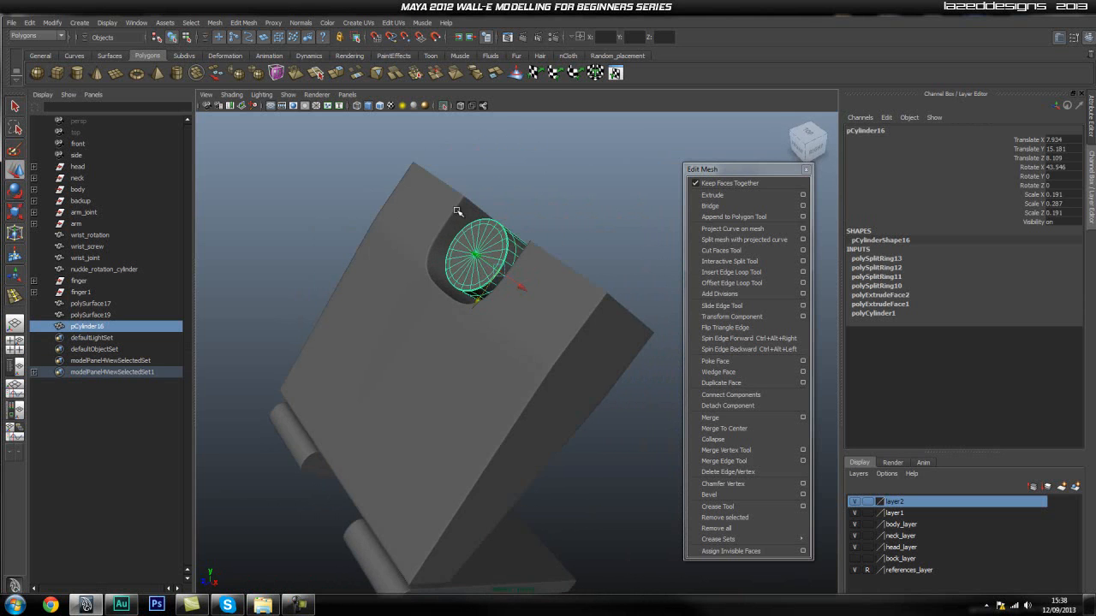
- Show the full model again and duplicate nuckle_rotation_cylinder from the upper knuckle bracket
left_click(528, 380)
left_click_drag(528, 379, 471, 127, "alt")
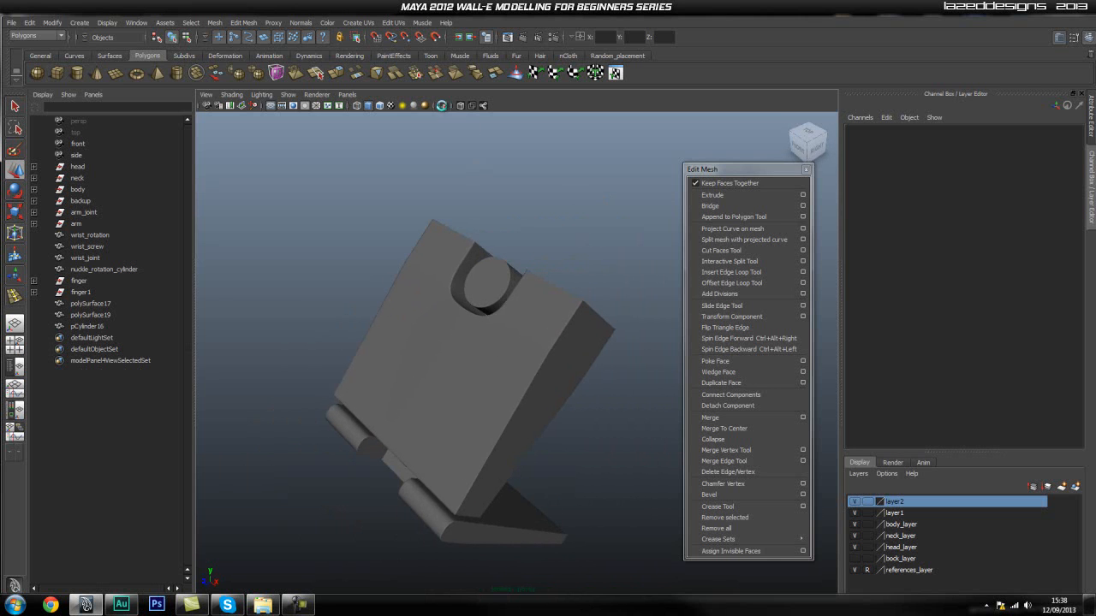
right_click_drag(471, 127, 603, 298, "alt")
left_click_drag(602, 297, 405, 385, "alt")
left_click(449, 292)
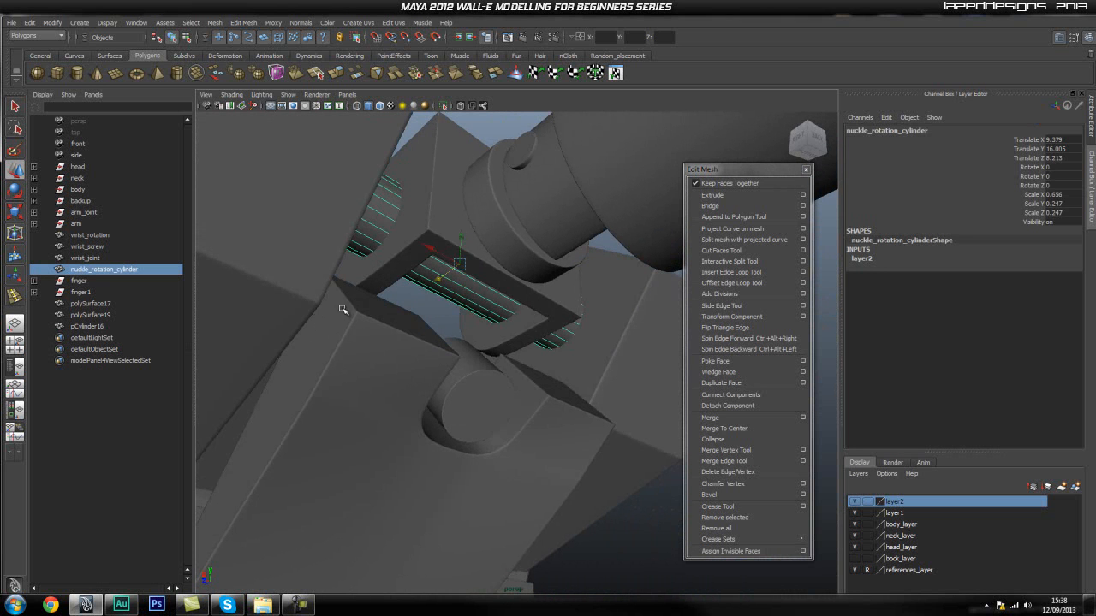
left_click_drag(519, 302, 514, 303, "alt")
key("ctrl+d")
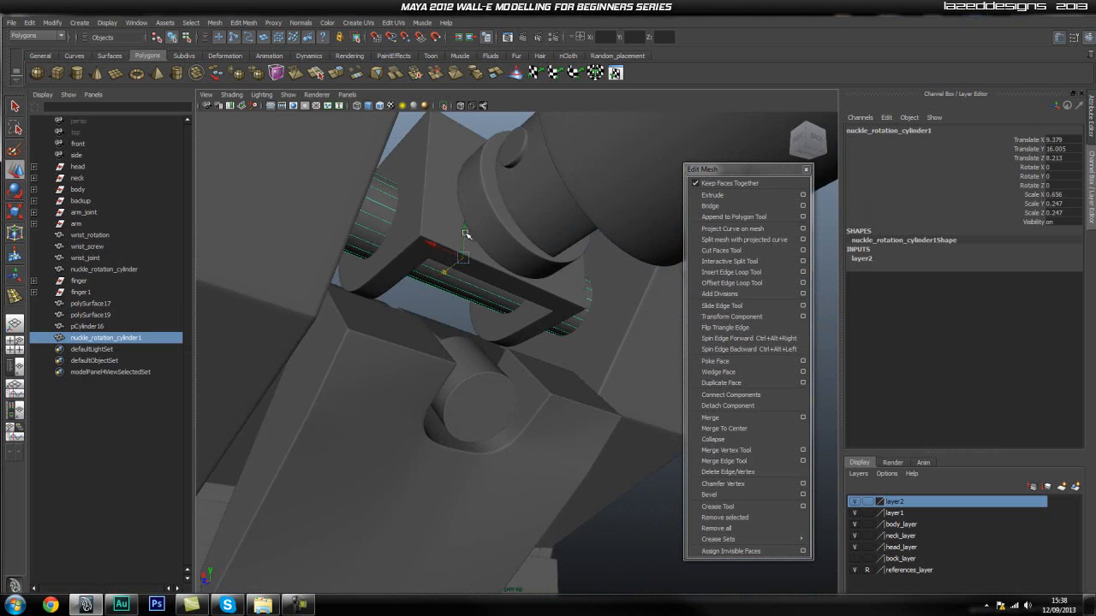
- Scale the duplicated pin to 0.321 in X and 0.121 in Y and Z, and lower it to Translate Y 15.176
left_click_drag(460, 227, 476, 363)
key("r")
left_click_drag(460, 400, 280, 515)
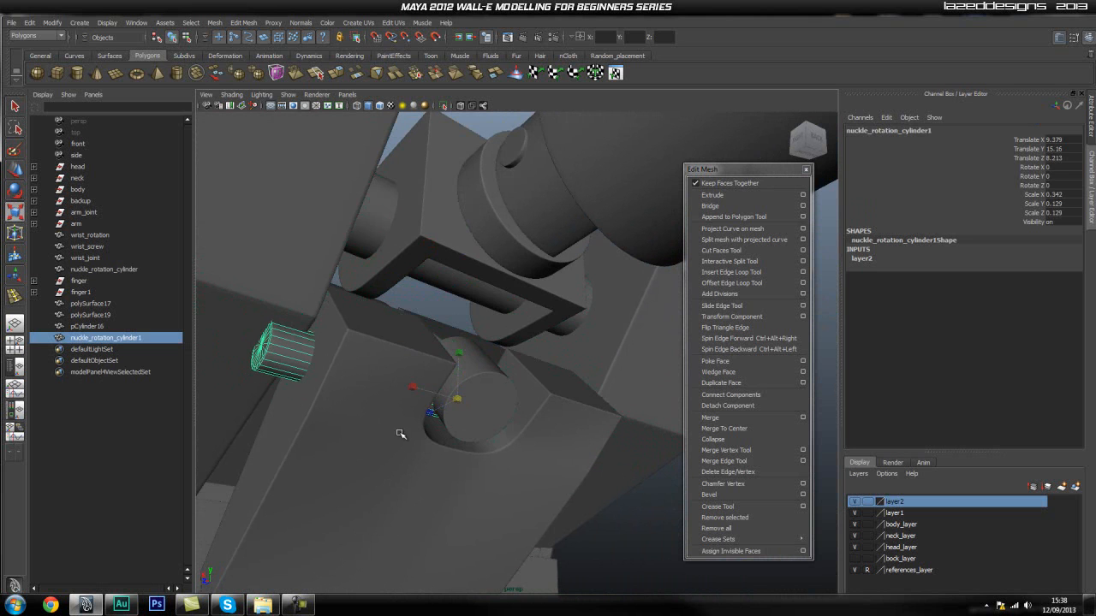
left_click_drag(455, 398, 445, 412)
key("w")
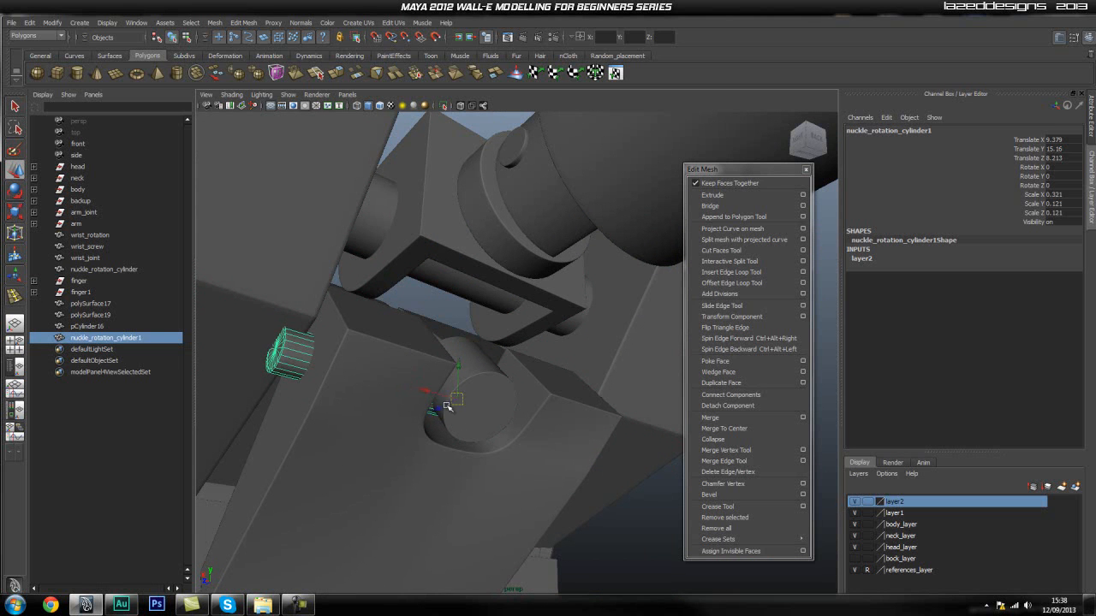
key("space")
left_click_drag(457, 369, 471, 384)
key("space")
mouse_move(539, 366)
left_mouse_down()
mouse_move(524, 370)
mouse_move(553, 382)
left_mouse_up()
- Isolate the finger segment polySurface19 together with pCylinder16 and the duplicated pin nuckle_rotation_cylinder1
left_click(399, 387)
left_click(485, 392, "shift")
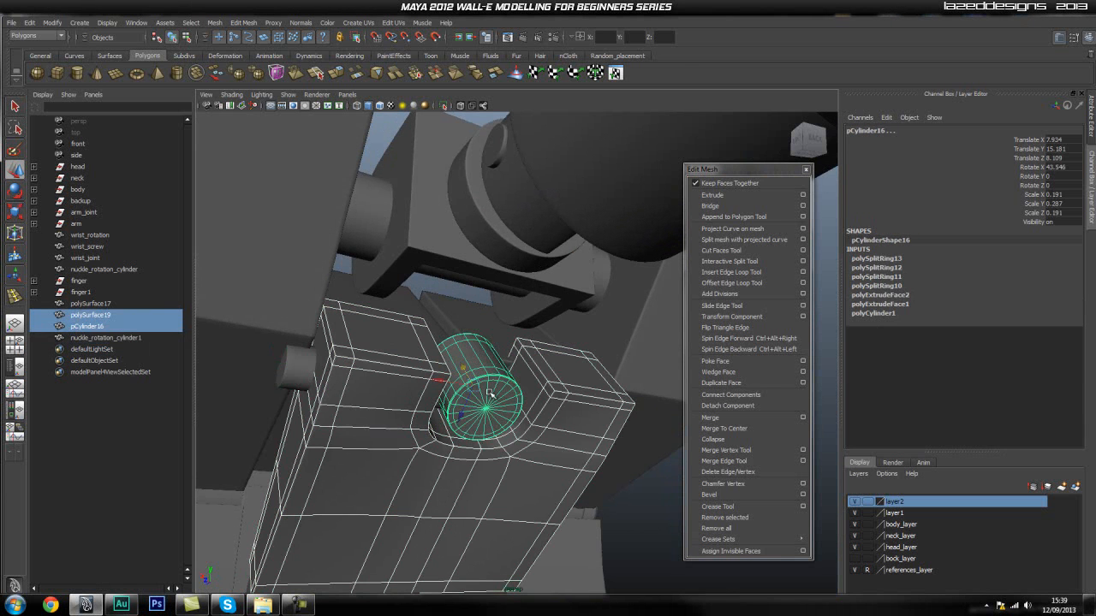
left_click(308, 375, "shift")
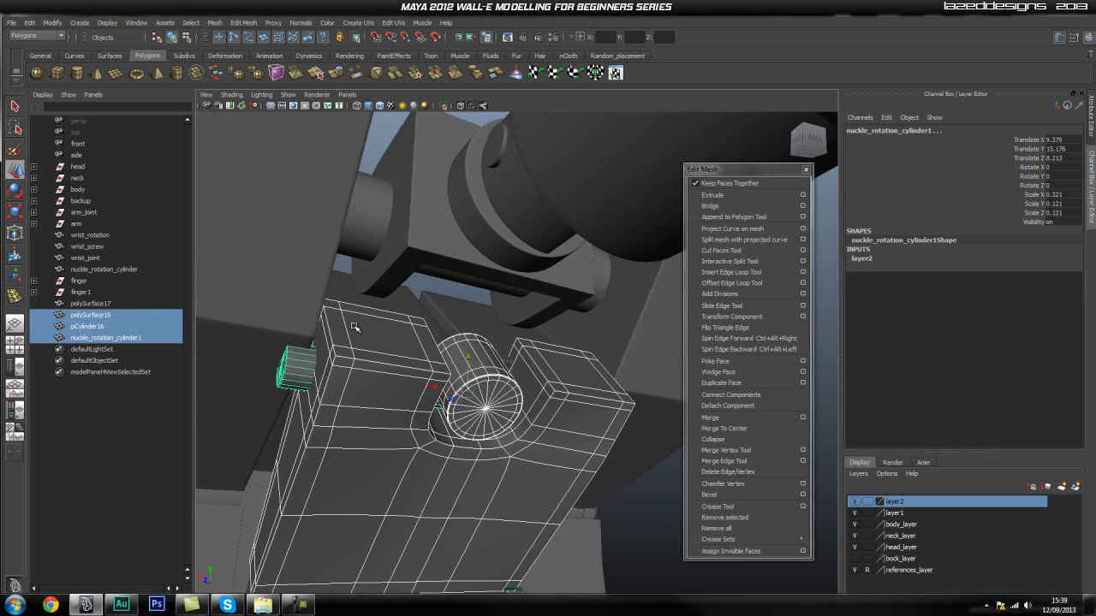
left_click(449, 106)
left_click(481, 240)
left_click_drag(481, 240, 548, 302, "alt")
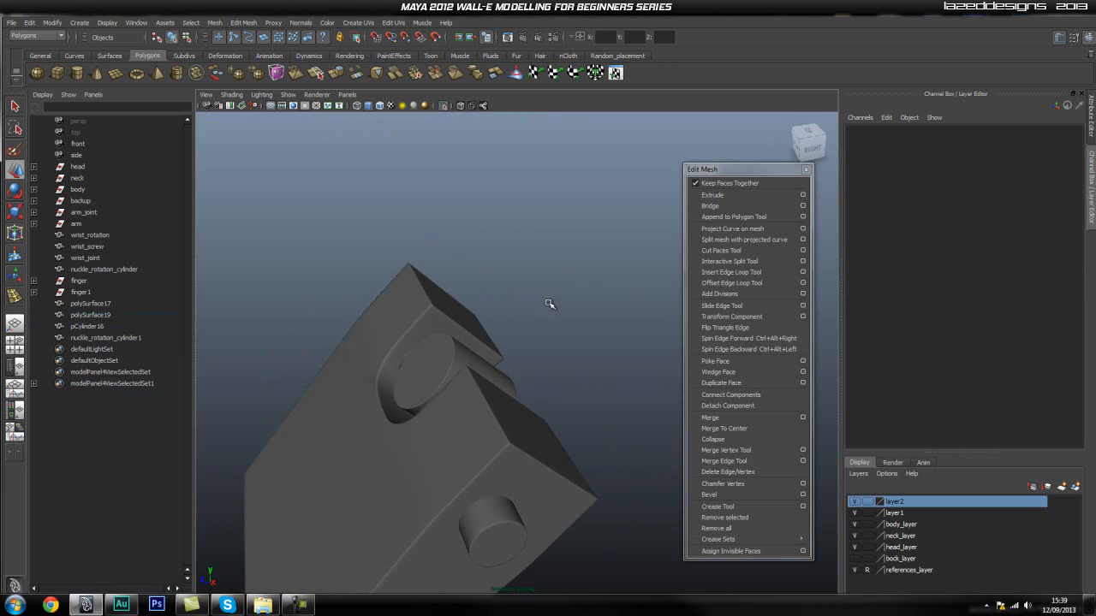
- Move the small pin in depth within the finger's side to Translate Z 8.129
left_click(517, 528)
left_click_drag(576, 470, 557, 467, "alt")
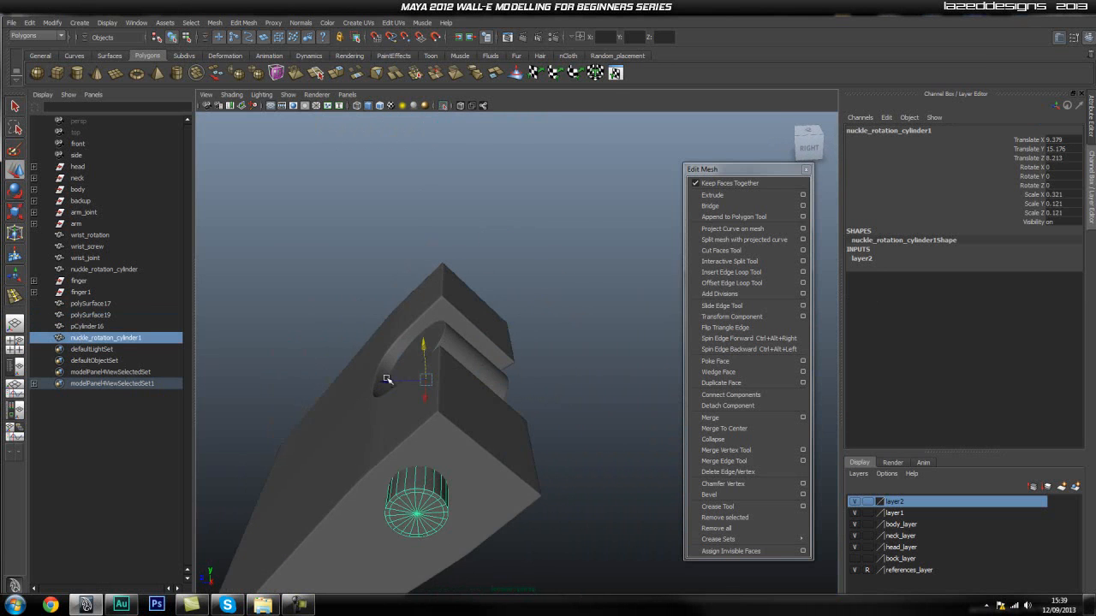
left_click(416, 367)
left_click_drag(416, 368, 514, 421, "alt")
left_click(480, 463)
left_click_drag(582, 470, 442, 373, "alt")
left_click(467, 392)
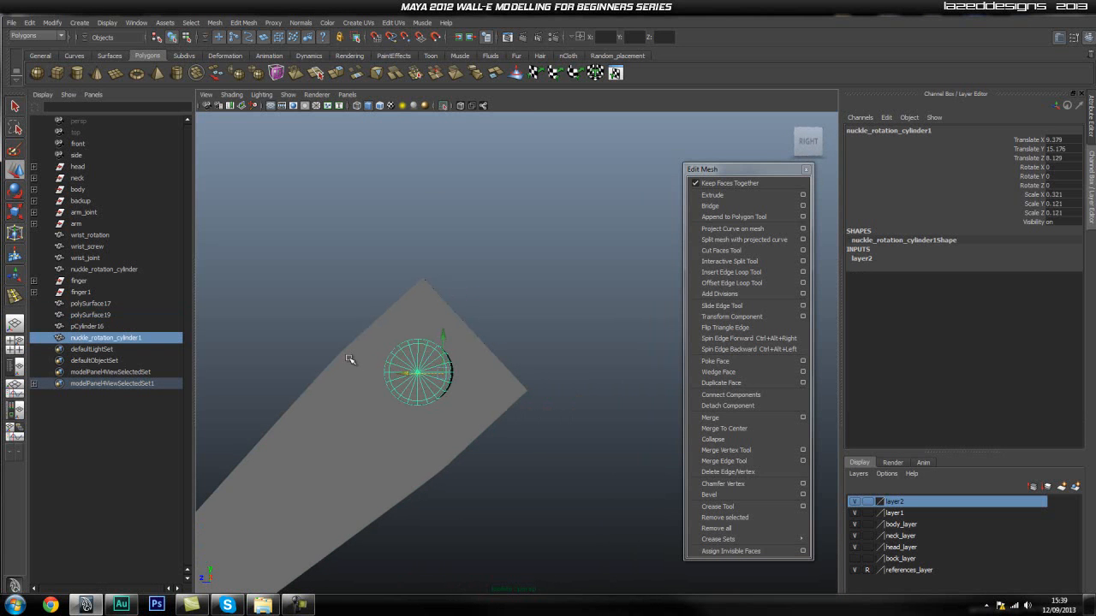
left_click_drag(419, 284, 540, 343, "alt")
left_click(513, 390)
left_click_drag(637, 388, 618, 349, "alt")
left_click_drag(433, 324, 514, 342, "alt")
left_click(588, 314)
left_click_drag(588, 313, 492, 320, "alt")
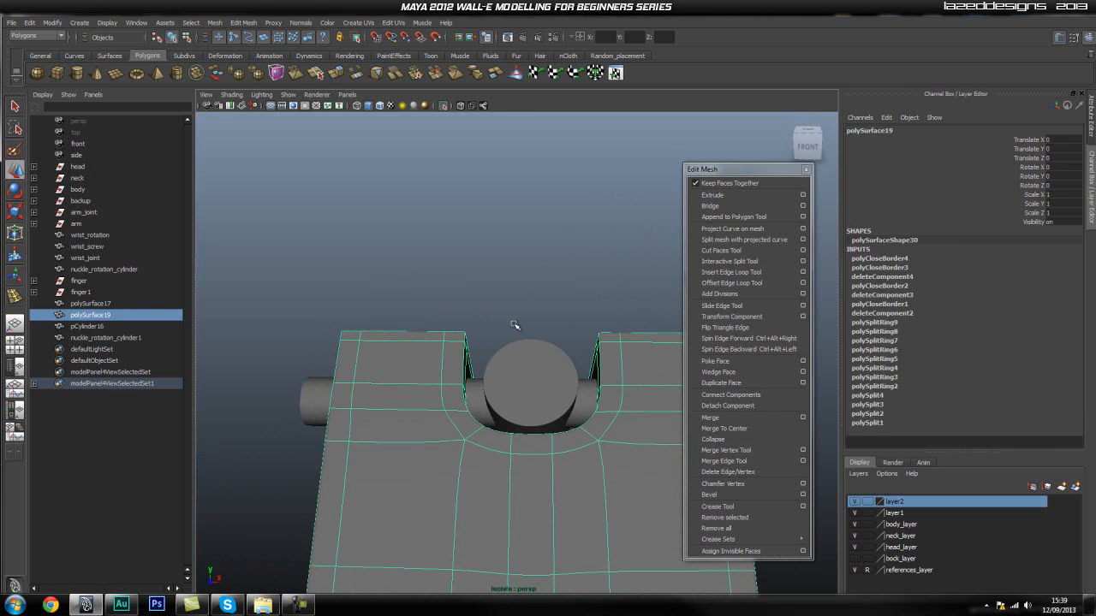
- In the front view, shorten the pin to Scale X 0.279 and center it across the finger at Translate X 9.398
left_click(306, 394)
key("space")
left_click_drag(385, 350, 380, 377)
mouse_move(570, 338)
right_mouse_down("alt")
mouse_move(514, 345)
mouse_move(553, 345)
right_mouse_up("alt")
middle_click_drag(560, 338, 533, 374, "alt")
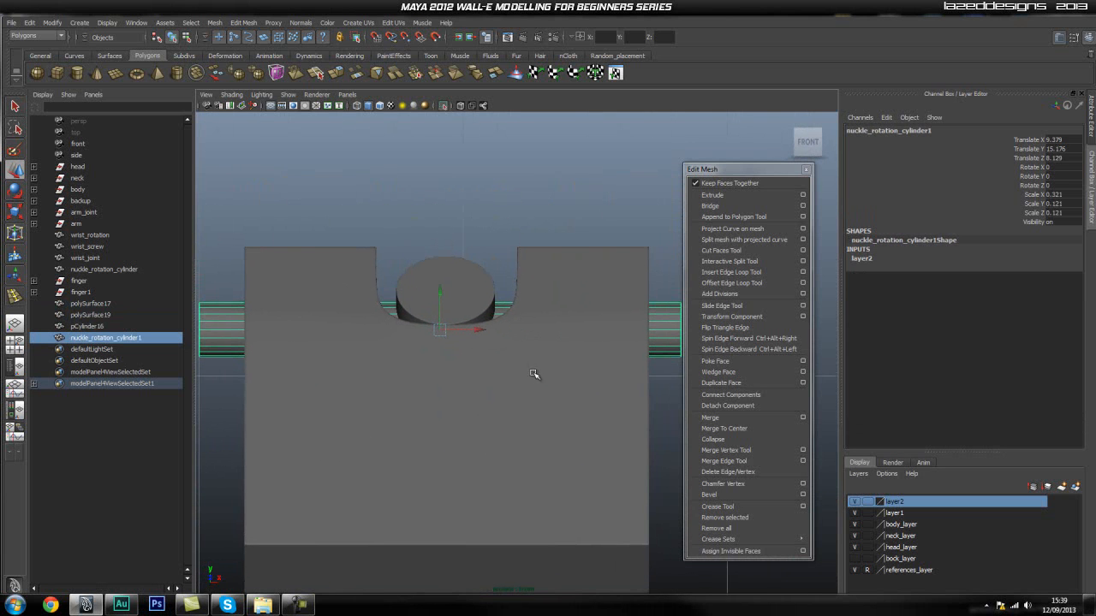
key("r")
left_click_drag(491, 331, 486, 332)
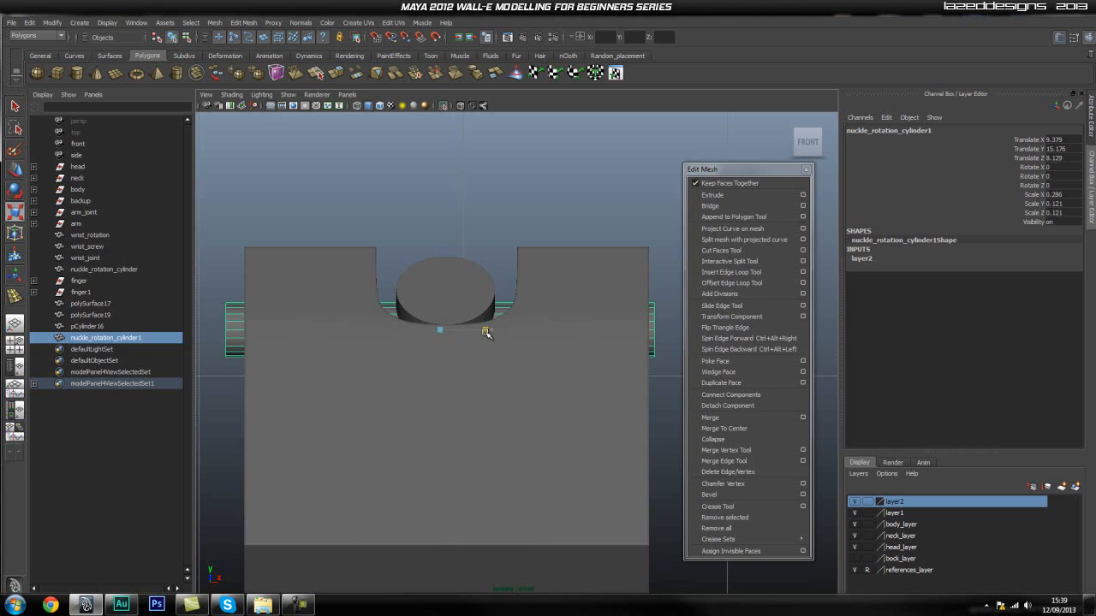
key("w")
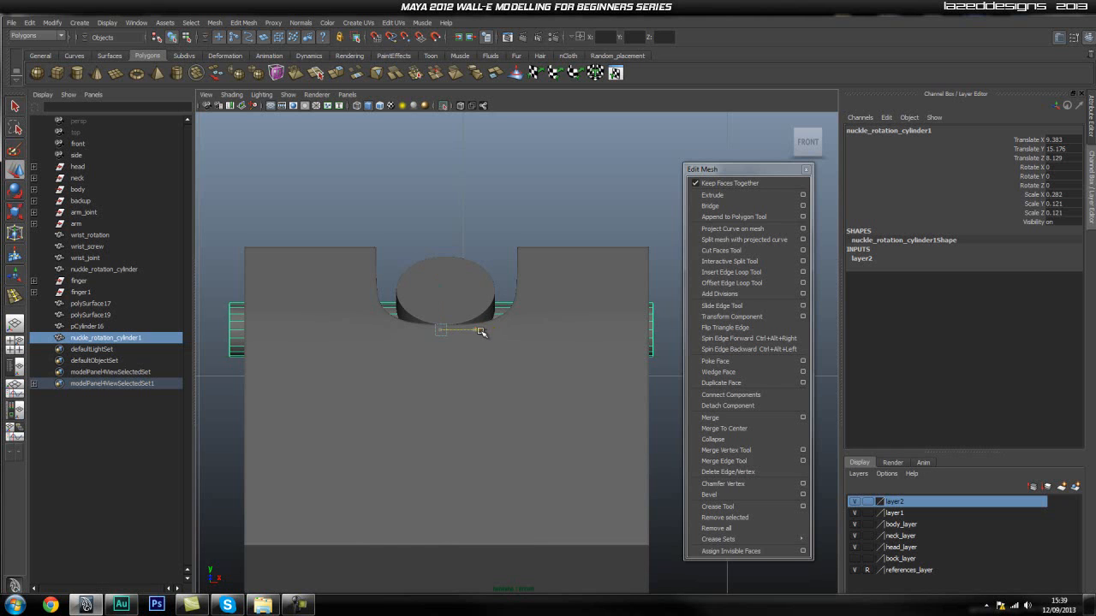
key("r")
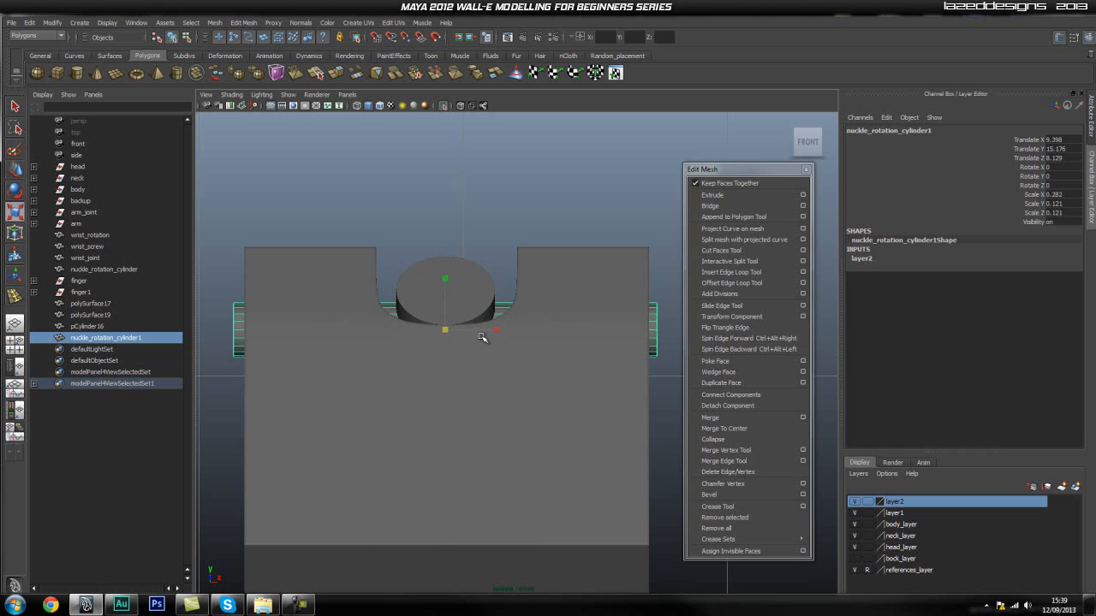
left_click_drag(496, 332, 494, 333)
key("w")
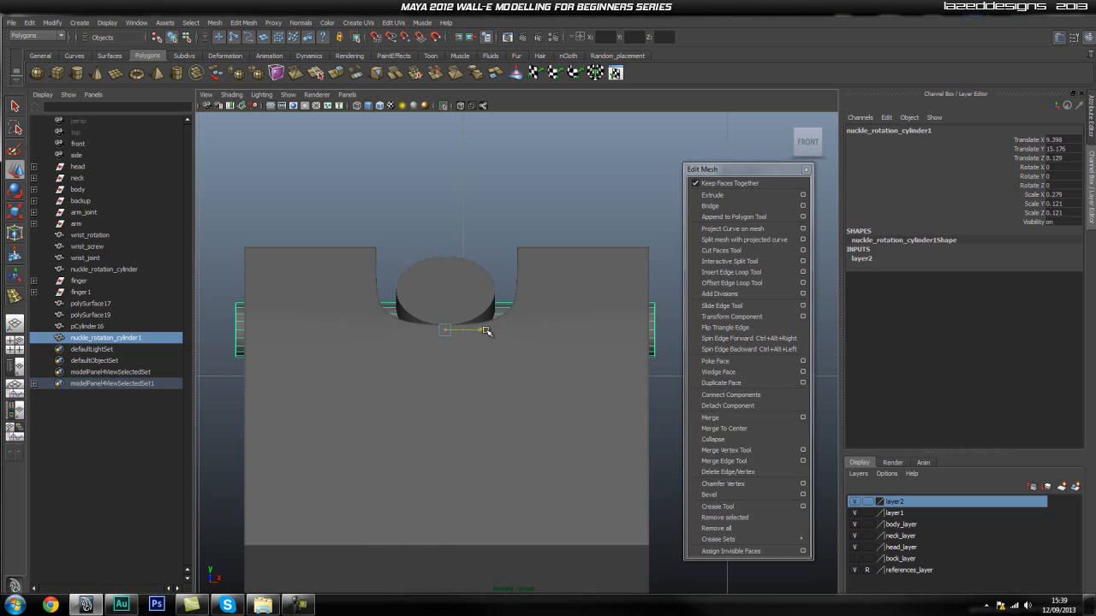
- Return to the perspective view and turn off isolation to show the whole hand around the finger
left_click(474, 256)
key("space")
left_click_drag(457, 289, 458, 261)
left_click_drag(623, 355, 484, 346, "alt")
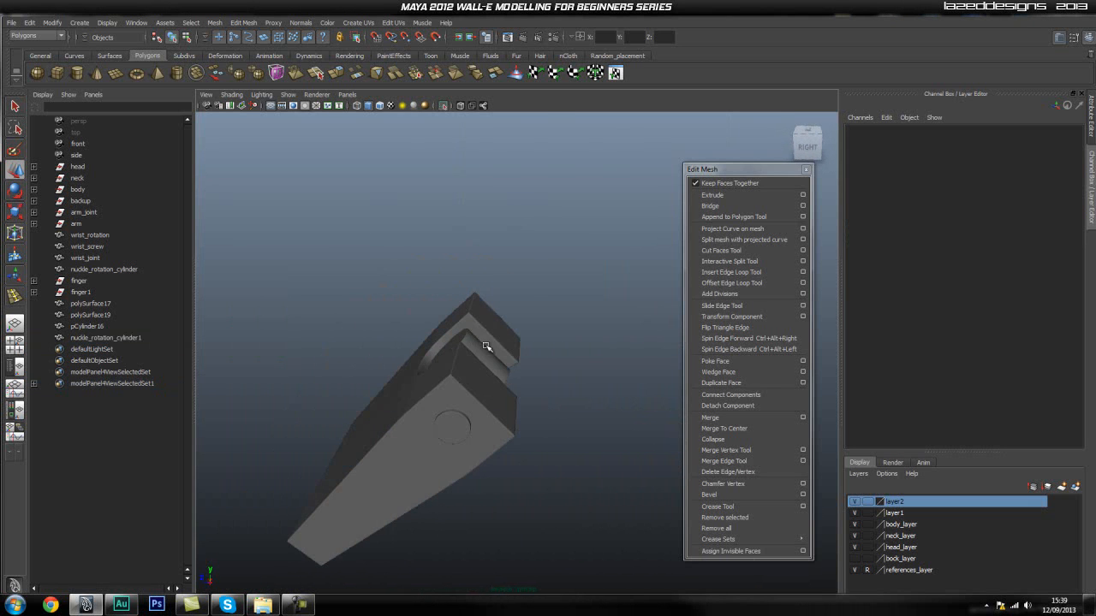
left_click(443, 105)
left_click_drag(558, 359, 467, 314, "alt")
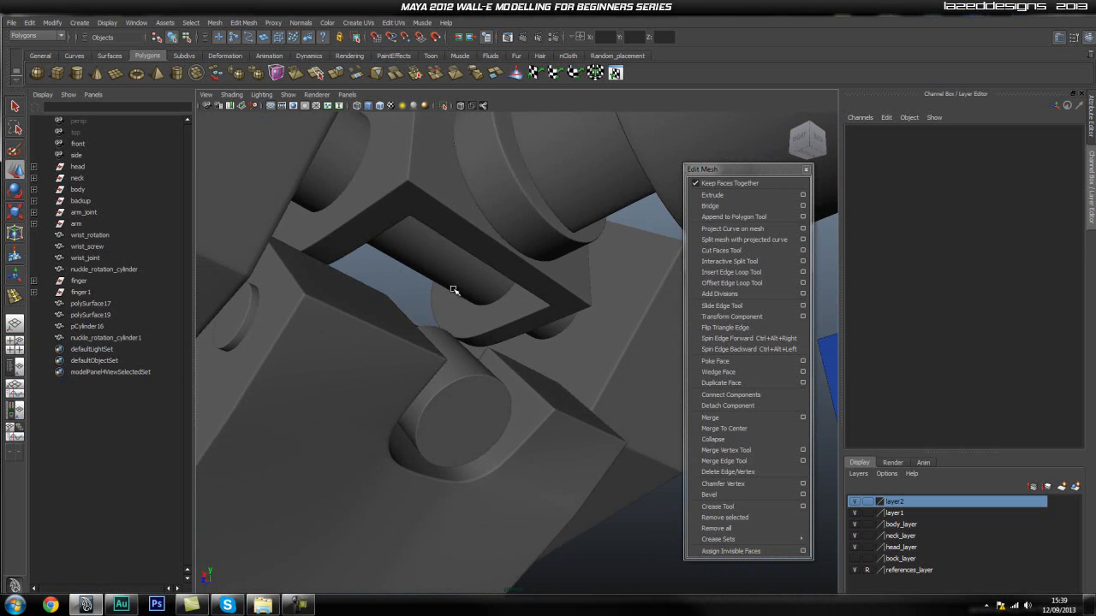
- Duplicate the long nuckle_rotation_cylinder that runs through the upper knuckle bracket
left_click(446, 251)
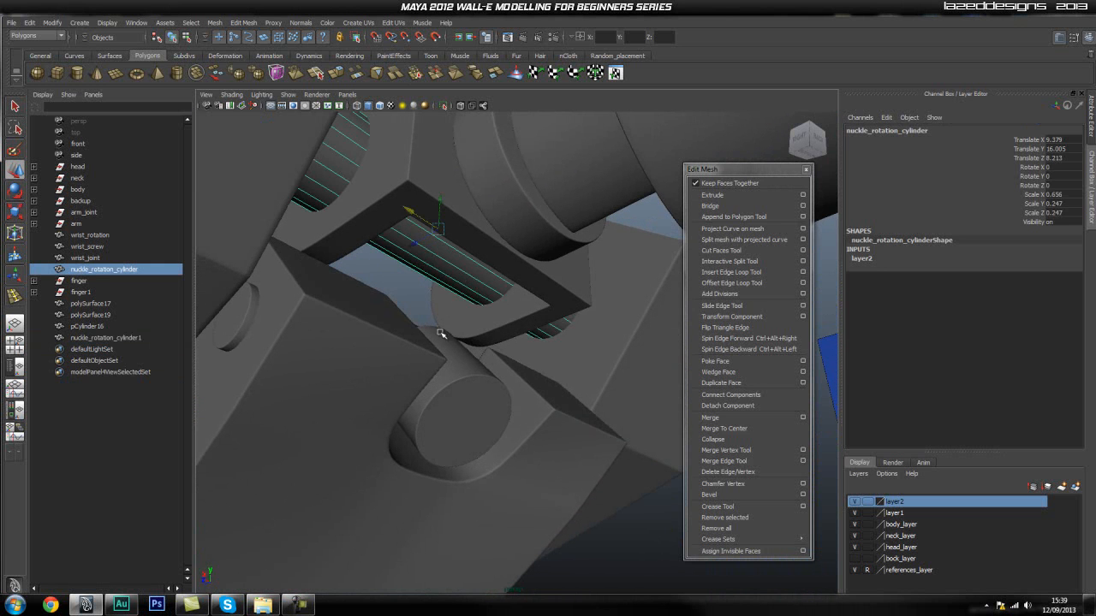
left_click(444, 370)
left_click_drag(457, 363, 508, 347, "alt")
left_click(459, 331)
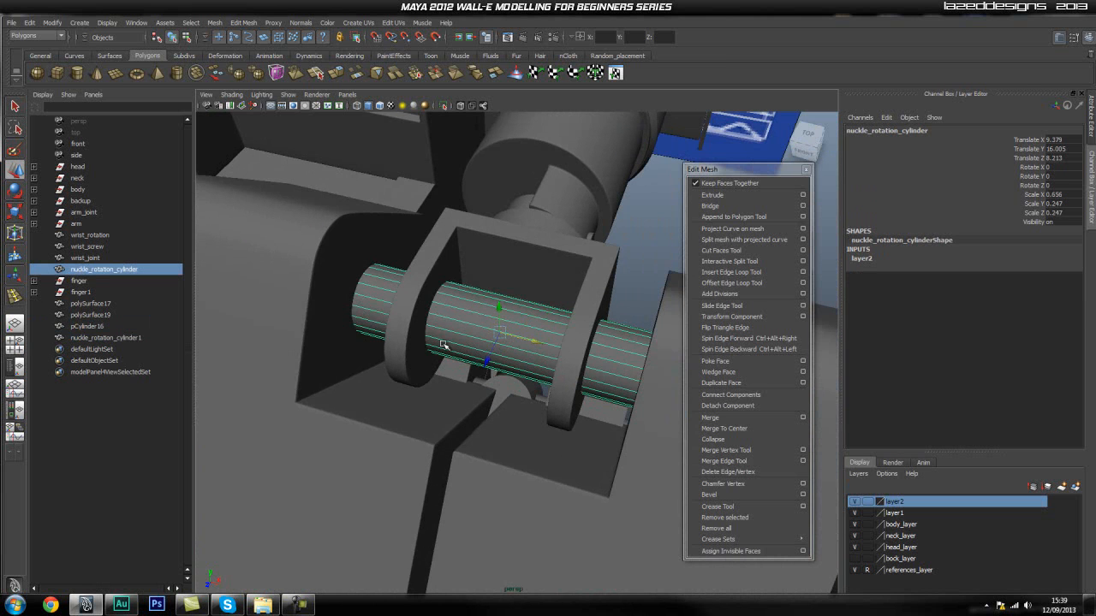
key("ctrl+d")
- Scale the new duplicate into a short, thick sleeve with Scale X 0.115 and Scale Y and Z 0.339
key("r")
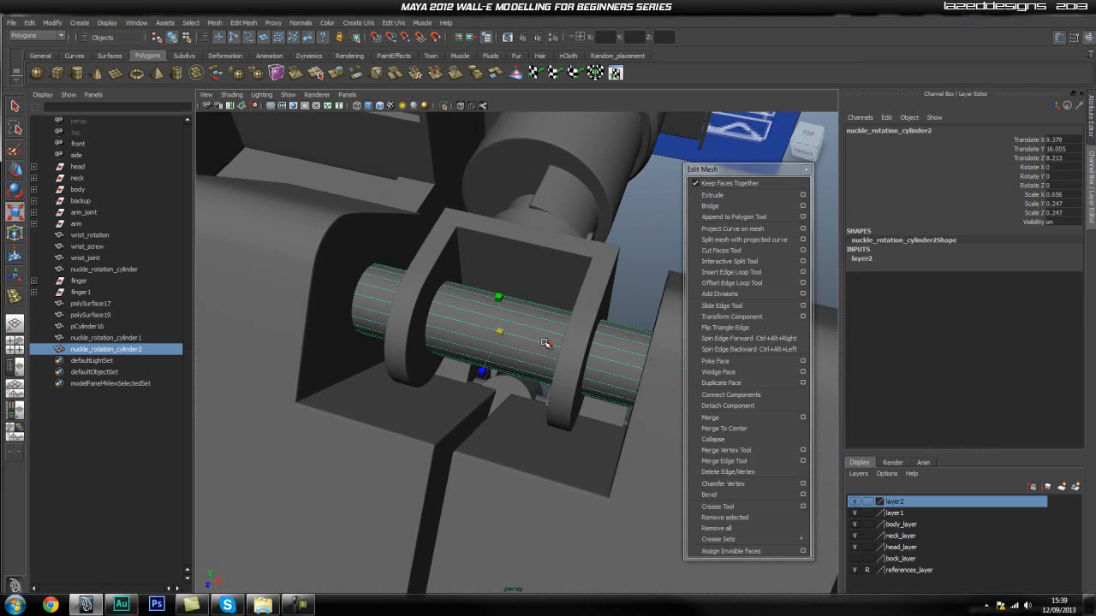
left_click_drag(528, 342, 506, 338)
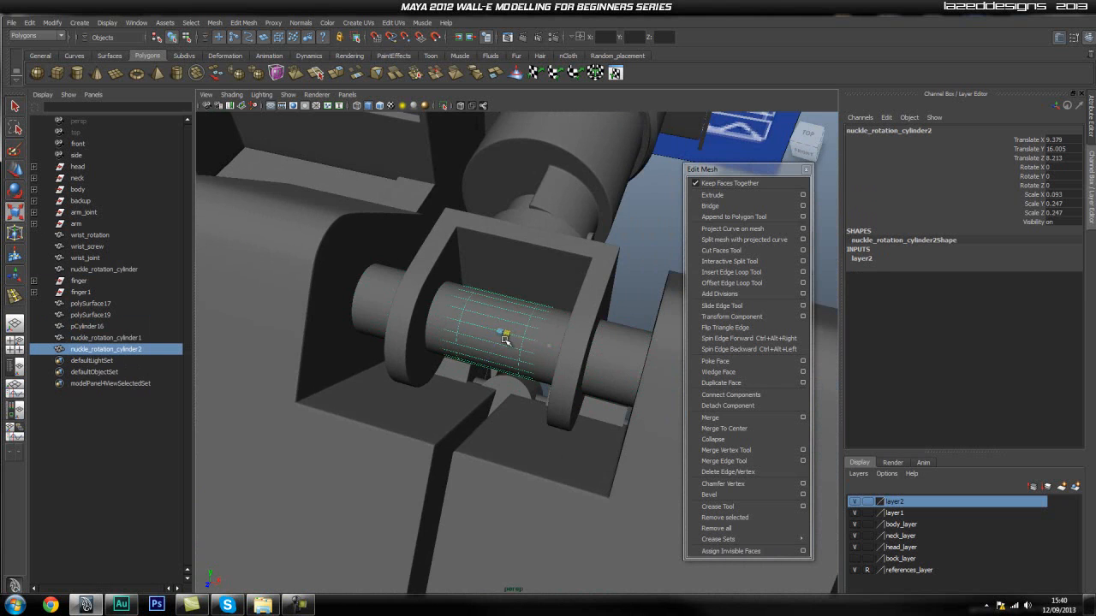
left_click_drag(501, 333, 548, 345)
left_click(643, 308)
left_click_drag(642, 309, 553, 342, "alt")
left_click(553, 339)
- In the front view, center the sleeve between the knuckle bracket's arms at Translate X 9.405
key("space")
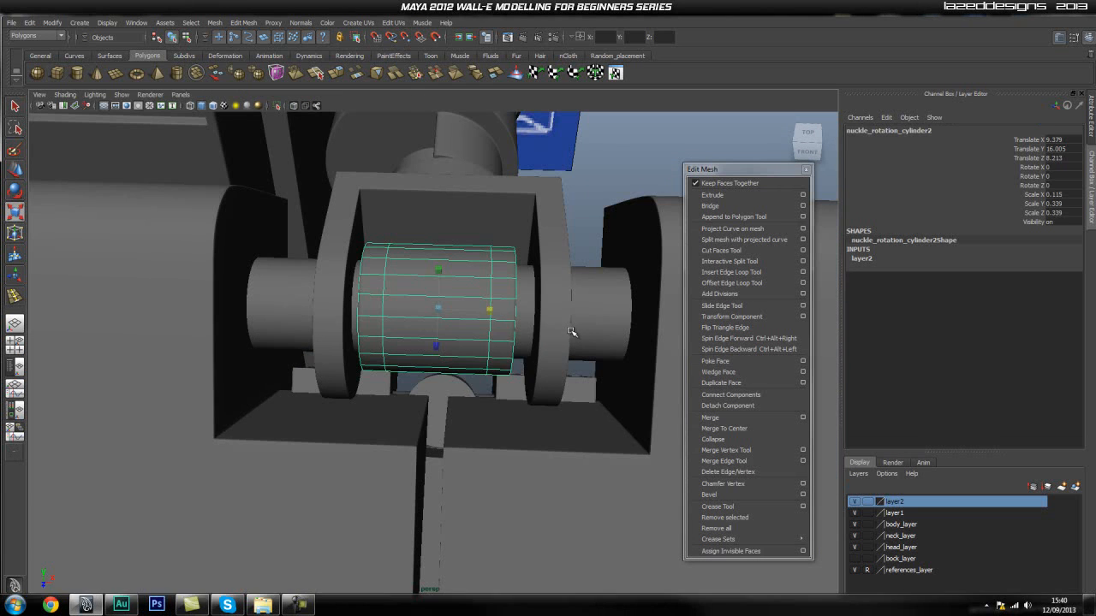
key("space")
left_click_drag(471, 320, 478, 346)
right_click_drag(494, 316, 411, 306, "alt")
middle_click_drag(411, 305, 452, 393, "alt")
right_click_drag(511, 359, 861, 403, "alt")
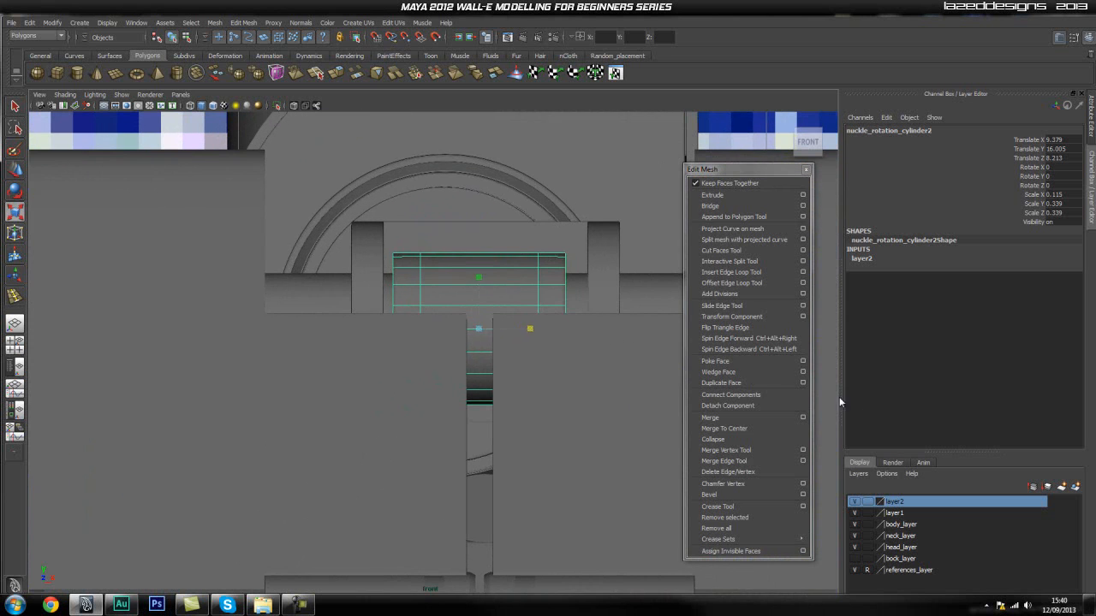
key("w")
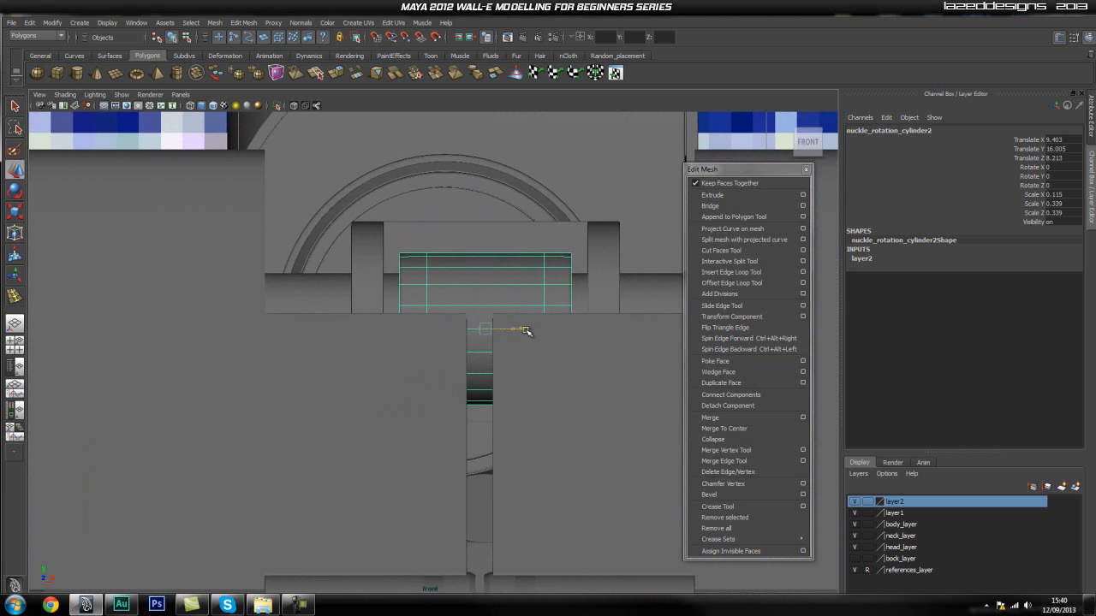
left_click(519, 199)
- Return to the perspective view and select the long rotation cylinder passing through the bracket
key("space")
left_click_drag(508, 274, 509, 249)
left_click_drag(568, 308, 445, 304, "alt")
left_click(424, 295)
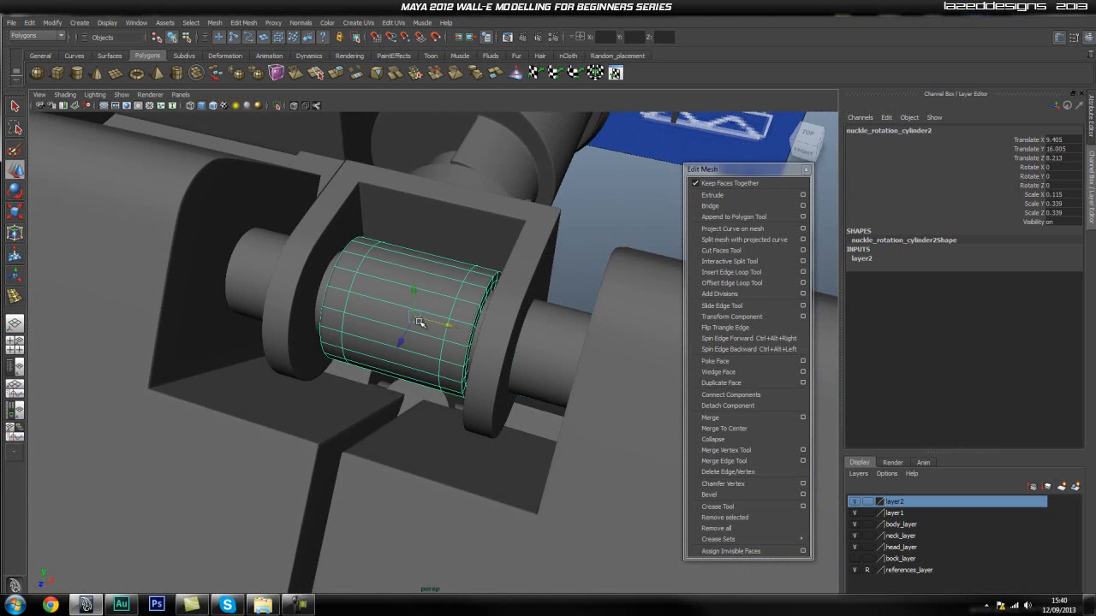
left_click(555, 353)
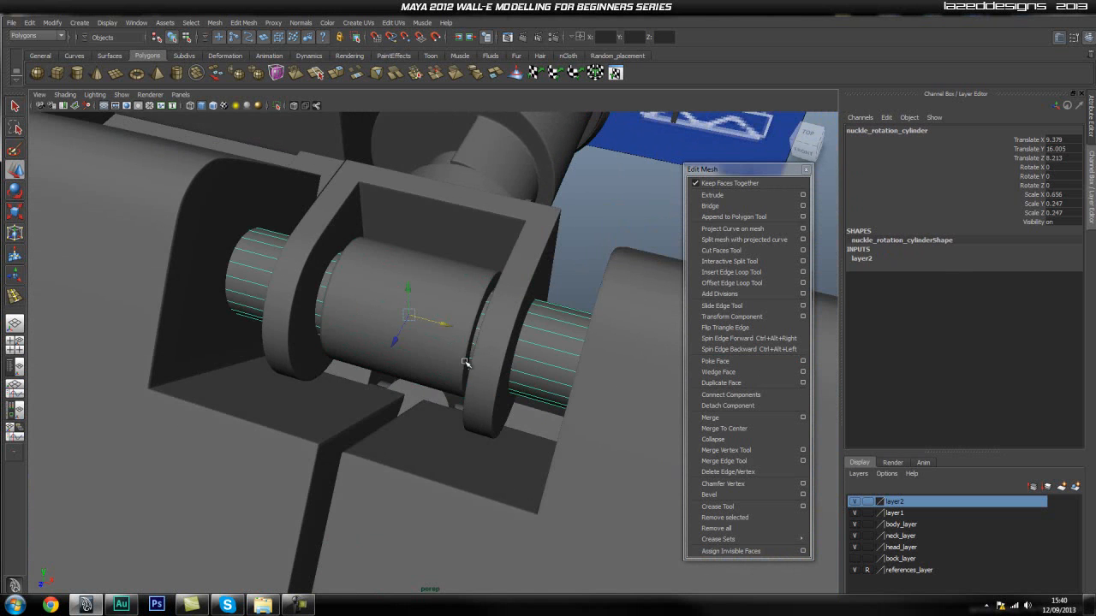
- Isolate the sleeve, the upper knuckle bracket and the bevelled cylinder in the finger's notch
left_click(426, 359)
left_click_drag(427, 359, 384, 359, "alt")
left_click(405, 324)
left_click_drag(453, 367, 429, 369, "alt")
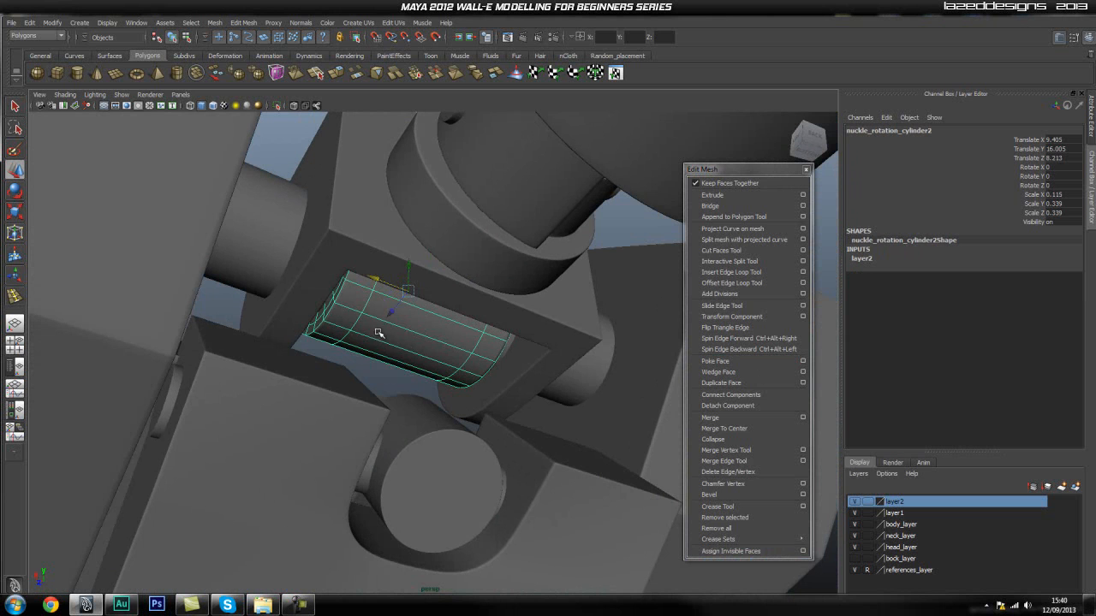
left_click(364, 266)
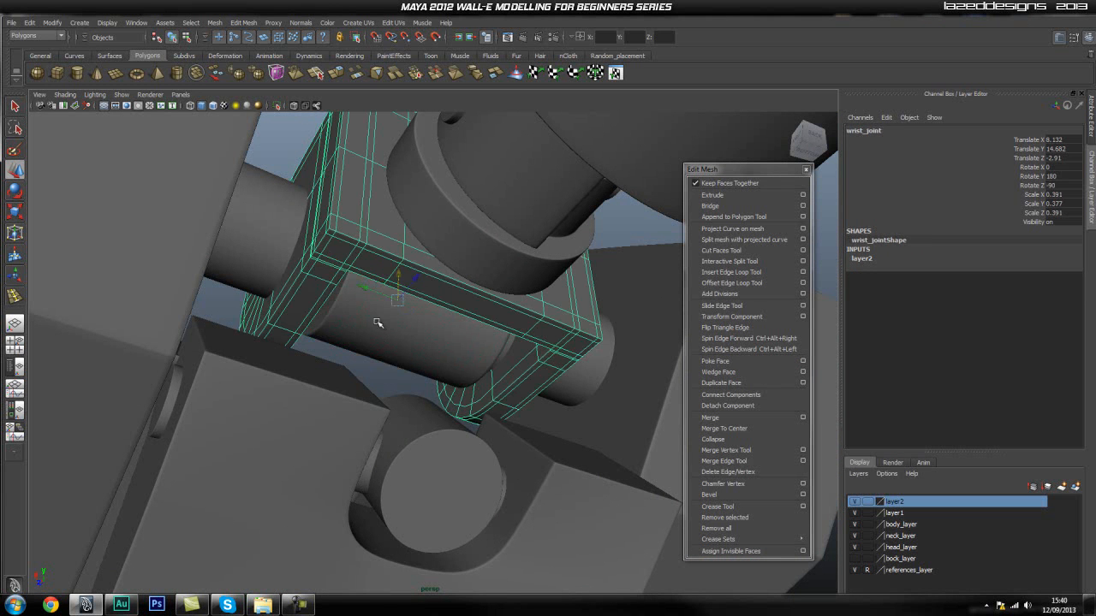
left_click(405, 322)
left_click(462, 494)
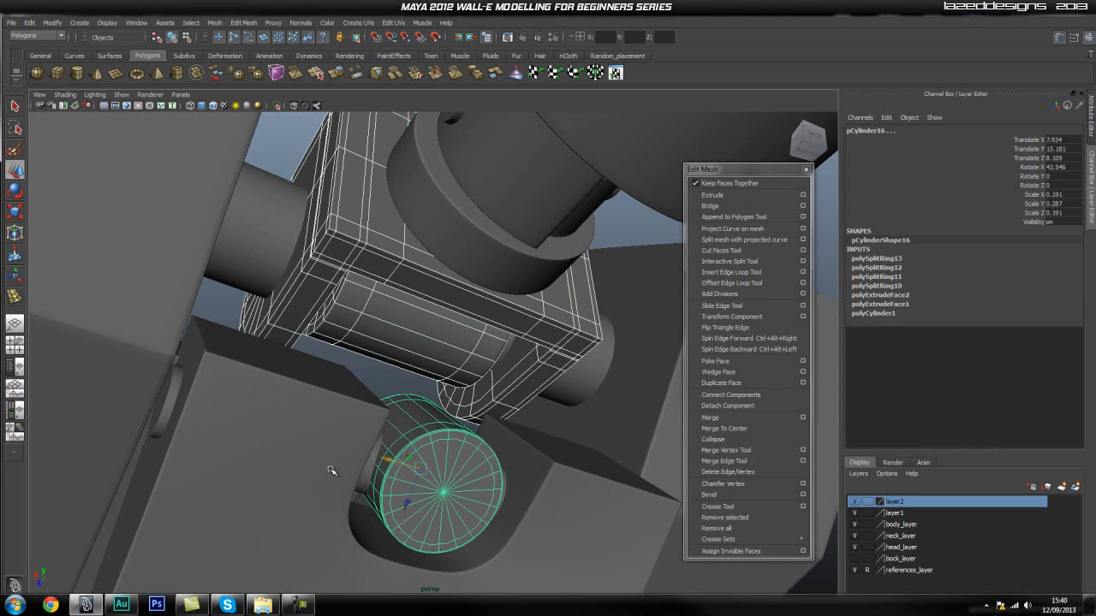
left_click_drag(366, 446, 469, 411, "alt")
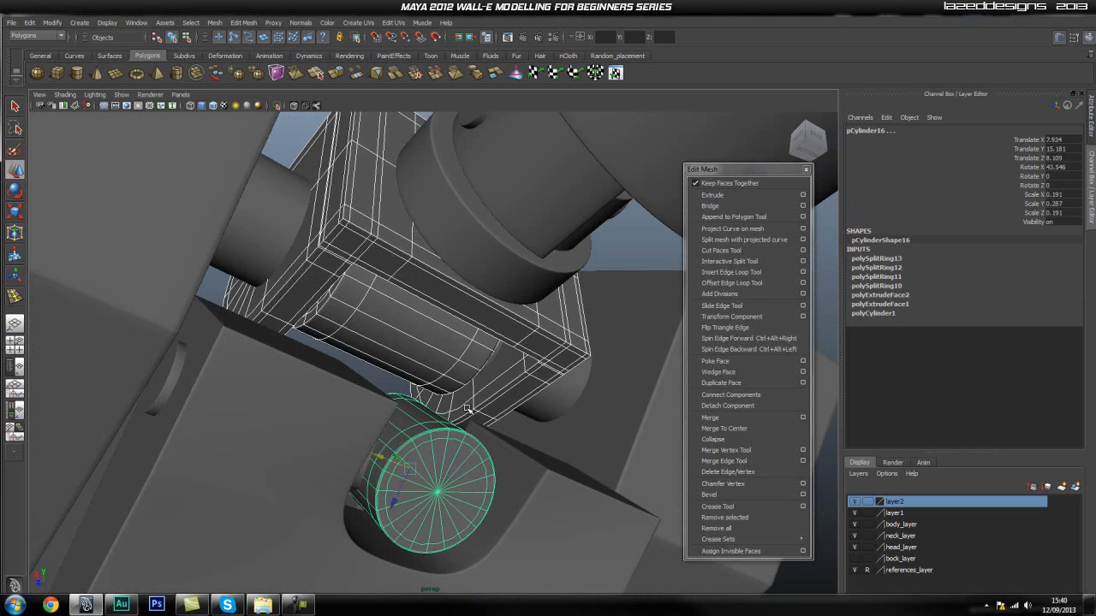
left_click(277, 107)
- Make the short sleeve between the bracket's arms a live surface
left_click(562, 380)
left_click_drag(521, 406, 380, 285, "alt")
left_click(372, 303)
key("space")
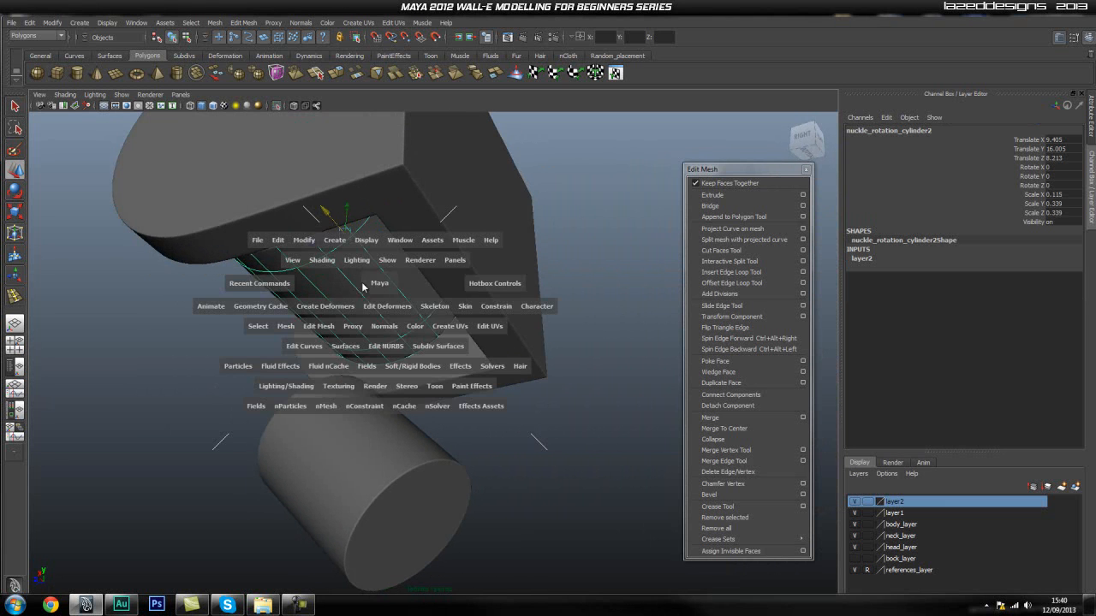
key("space")
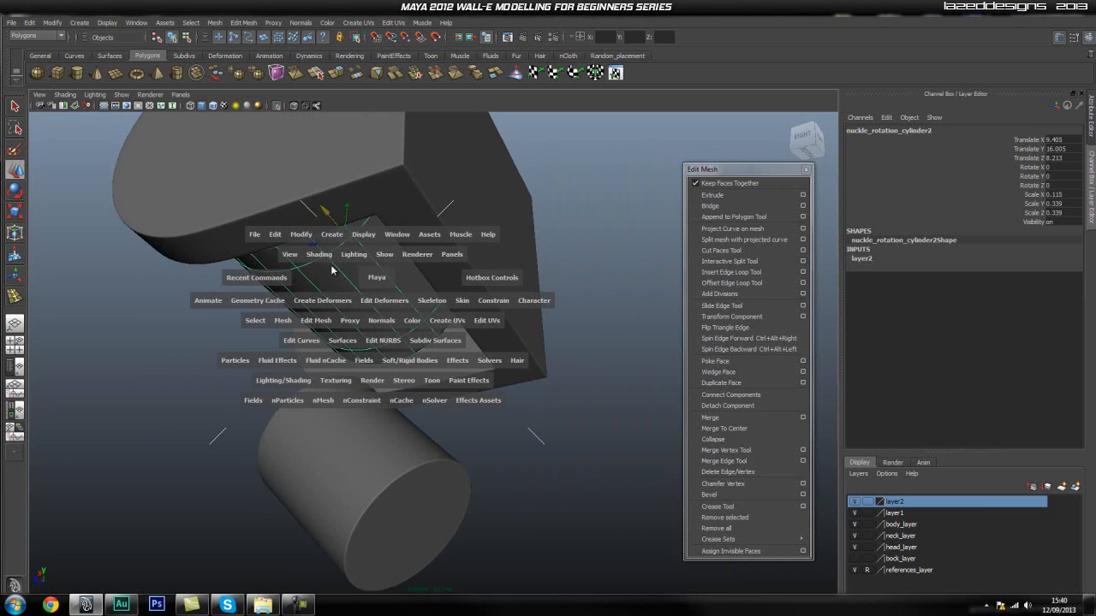
left_click(300, 233)
left_click(315, 332)
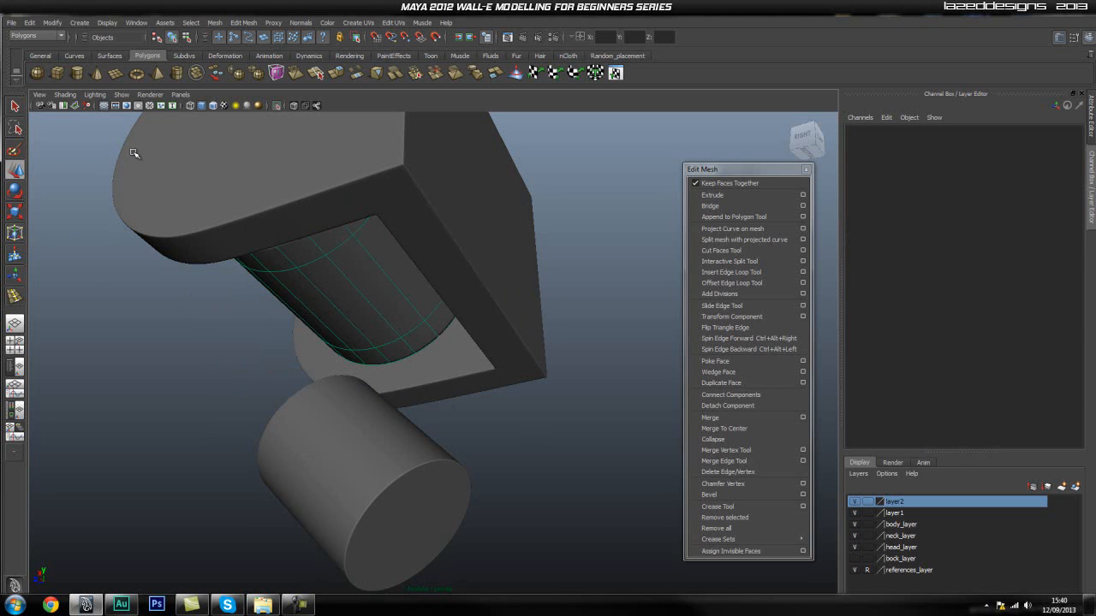
- Draw a small polygon cube on the live sleeve's underside, facing the bevelled cylinder below
left_click_drag(393, 257, 385, 316, "alt")
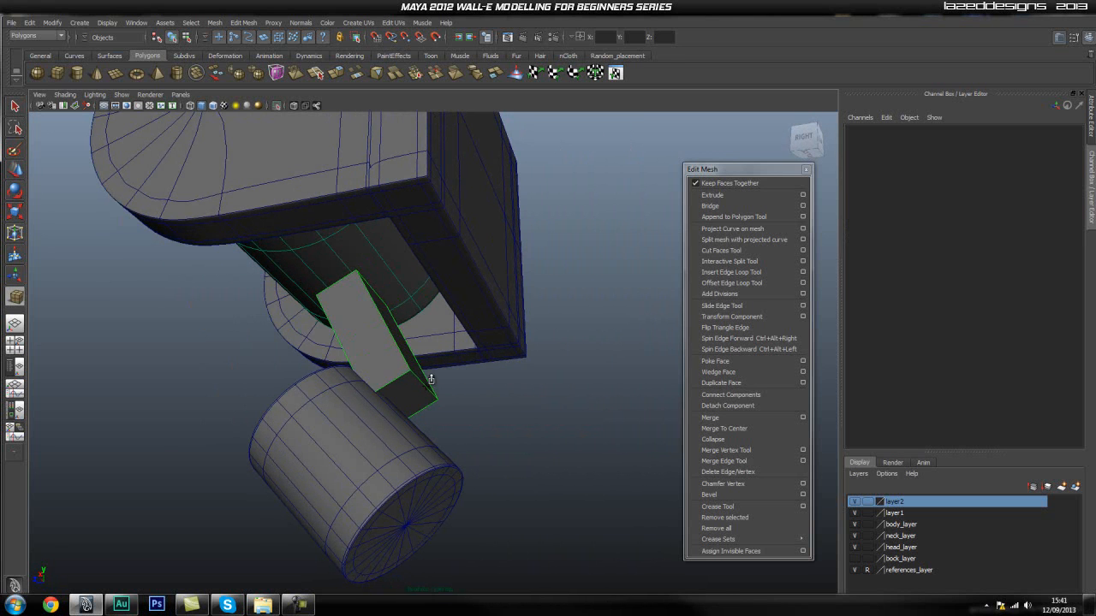
left_click_drag(434, 380, 419, 352)
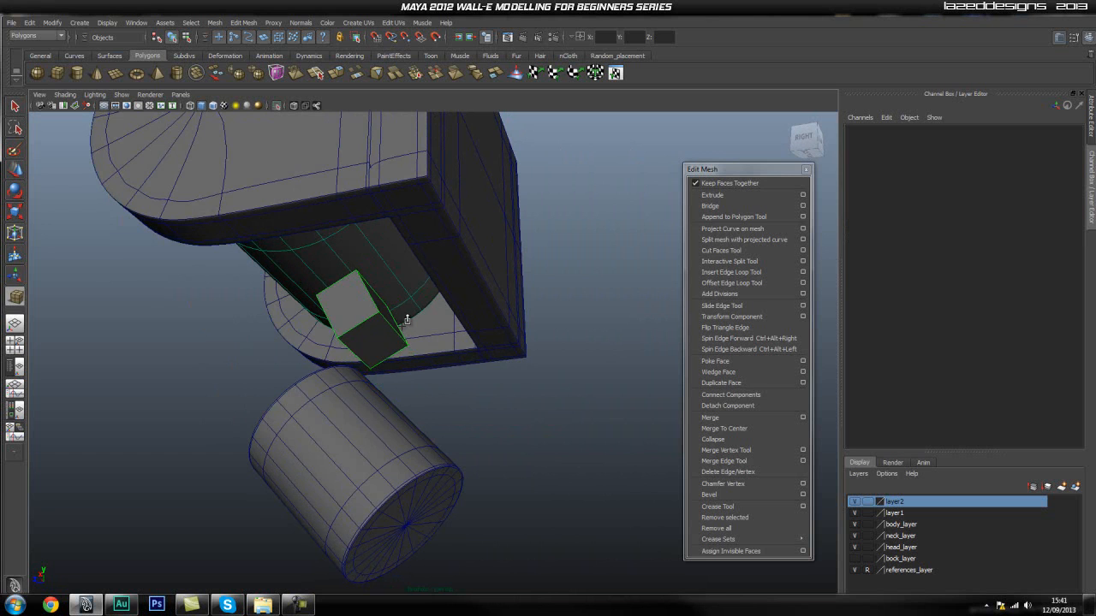
key("F8")
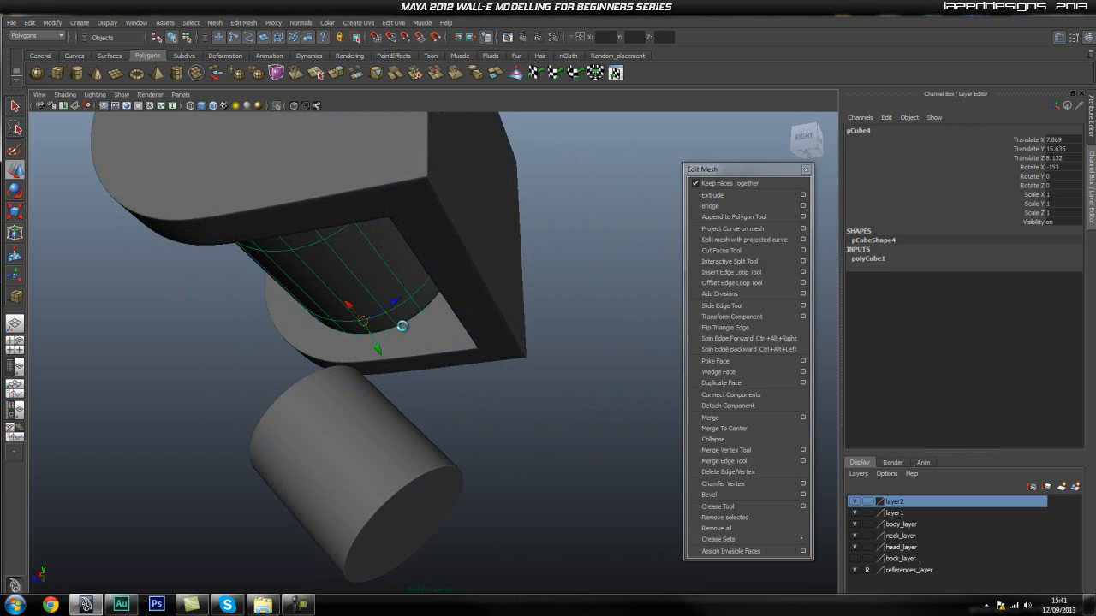
- Exit isolation to show the whole model and make the sleeve no longer live
left_click(278, 106)
right_click_drag(354, 303, 384, 286)
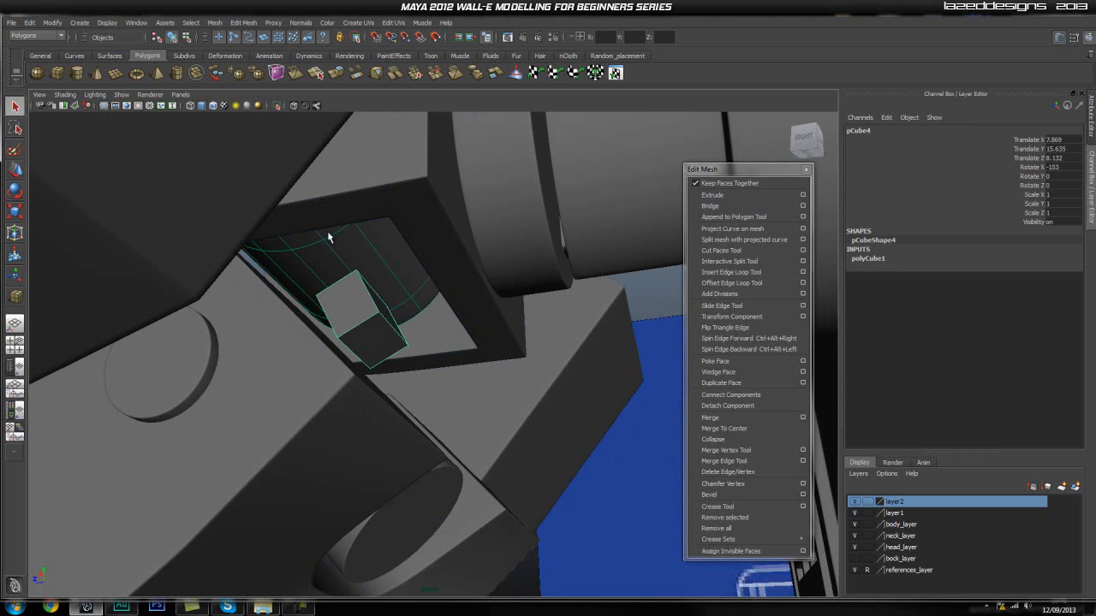
left_click(330, 247)
key("space")
left_click(259, 202)
left_click(302, 302)
left_click(318, 237)
key("space")
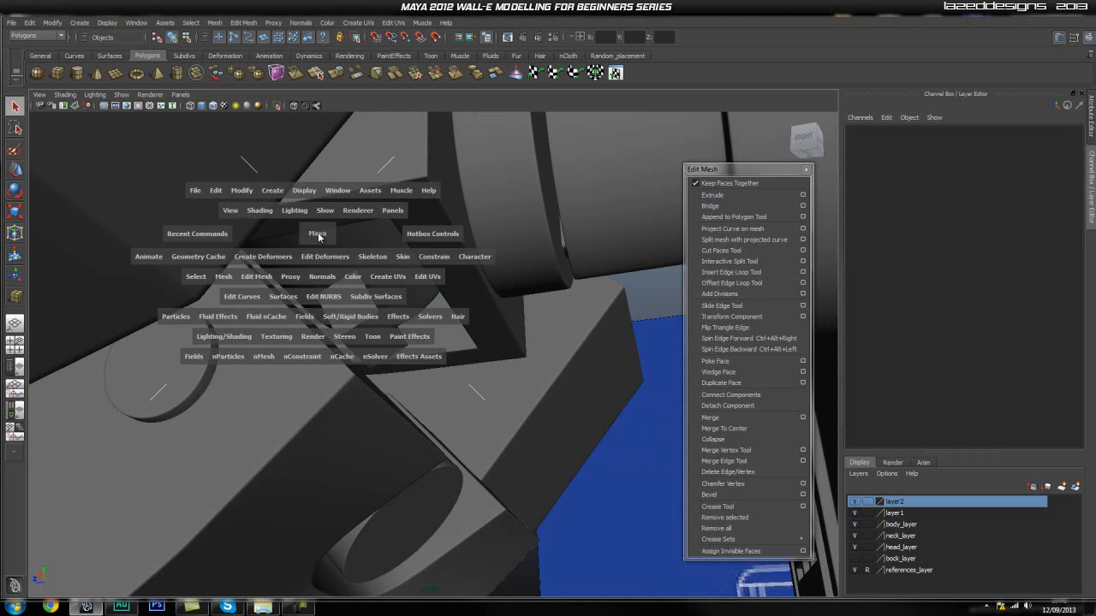
left_click(246, 196)
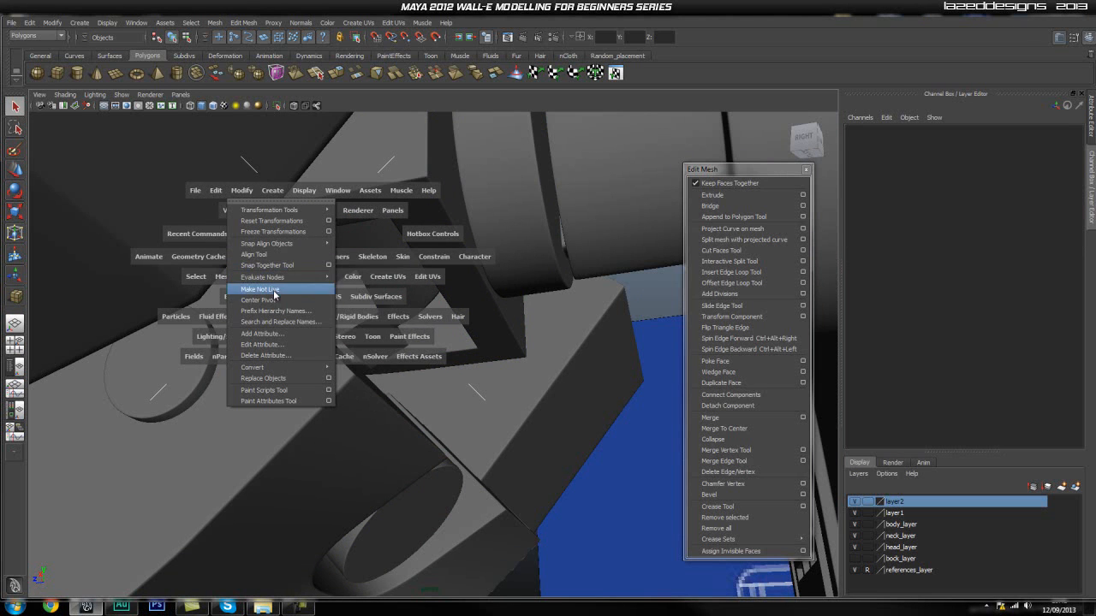
left_click(276, 301)
- Isolate the sleeve, the new cube, the bevelled notch cylinder and the knuckle bracket
left_click(375, 302)
left_click_drag(375, 258, 434, 327)
left_click(351, 297)
left_click(390, 332)
left_click(388, 422, "shift")
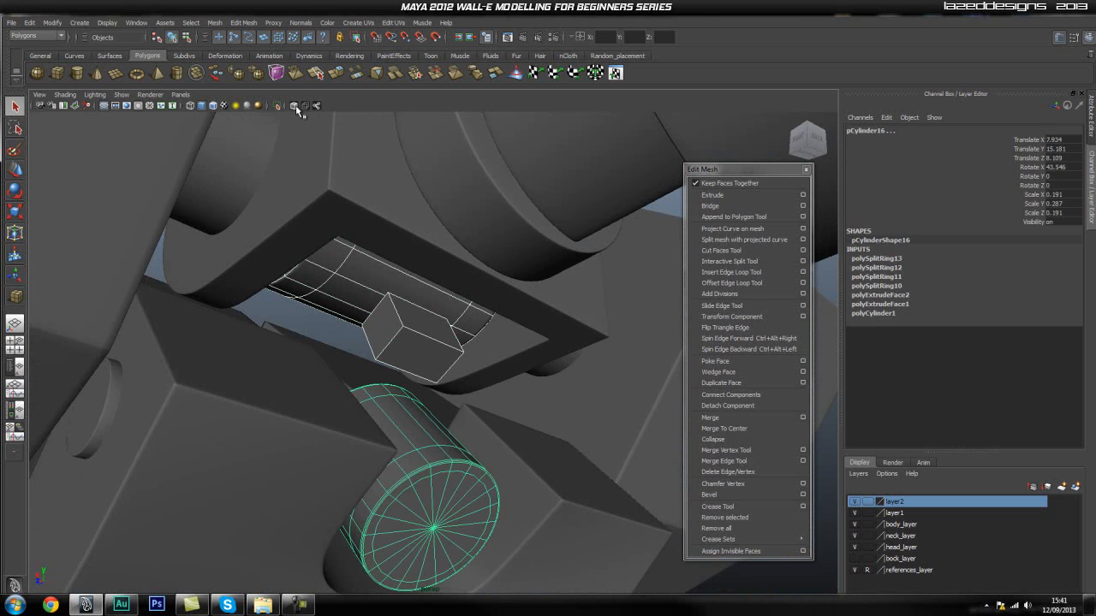
left_click(317, 216, "shift")
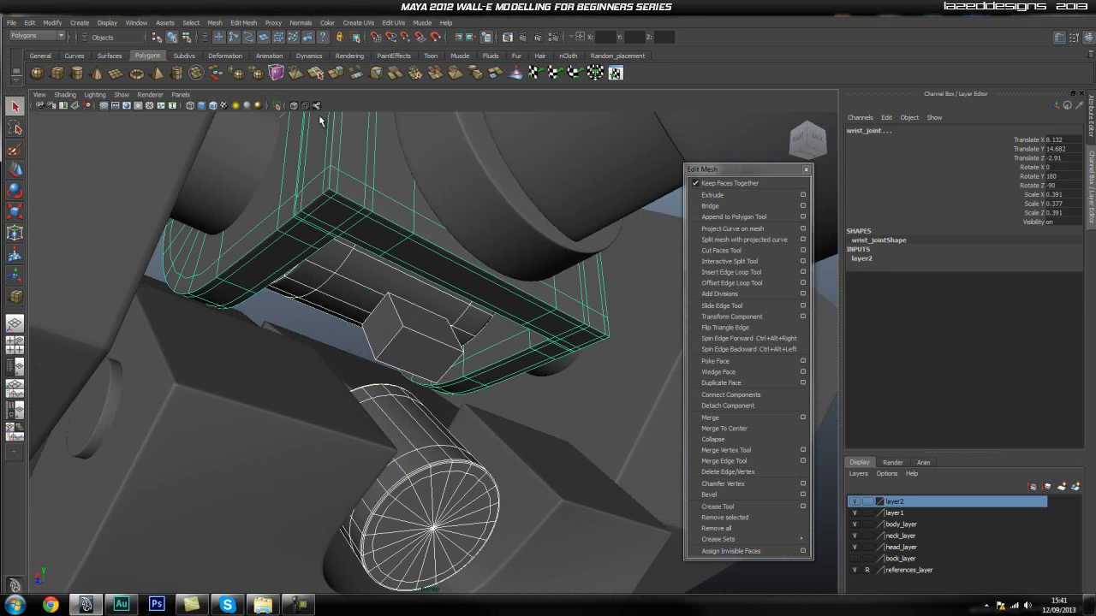
left_click_drag(418, 285, 365, 315, "alt")
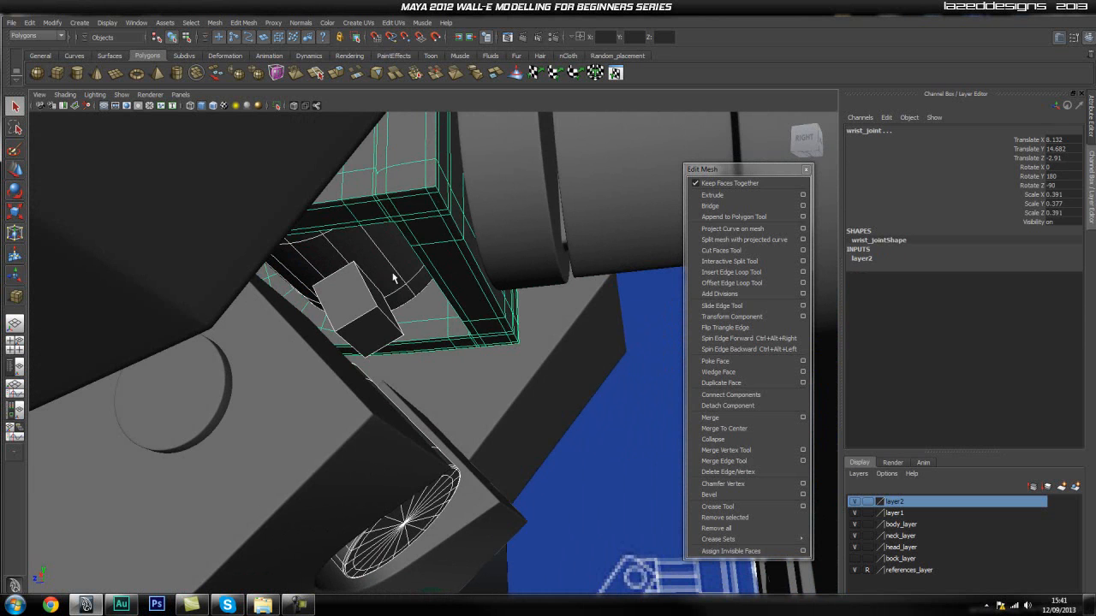
left_click(279, 108)
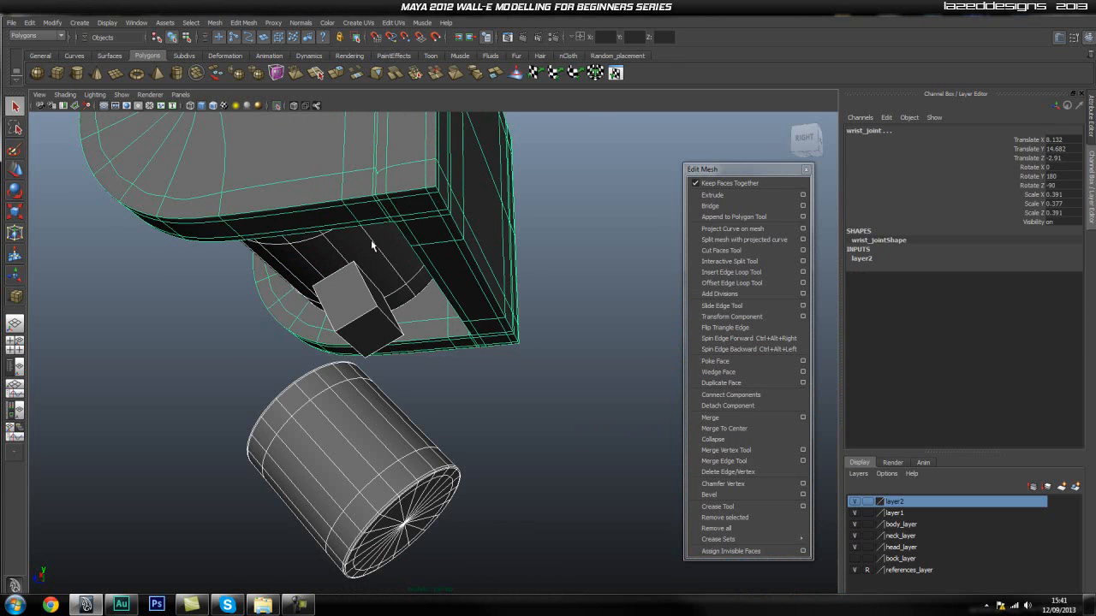
- In the front view, center the cube above the bevelled cylinder at Translate X 7.934
left_click(533, 274)
left_click_drag(533, 273, 473, 370, "alt")
left_click(326, 284)
key("space")
scroll(435, 347, "up", 3)
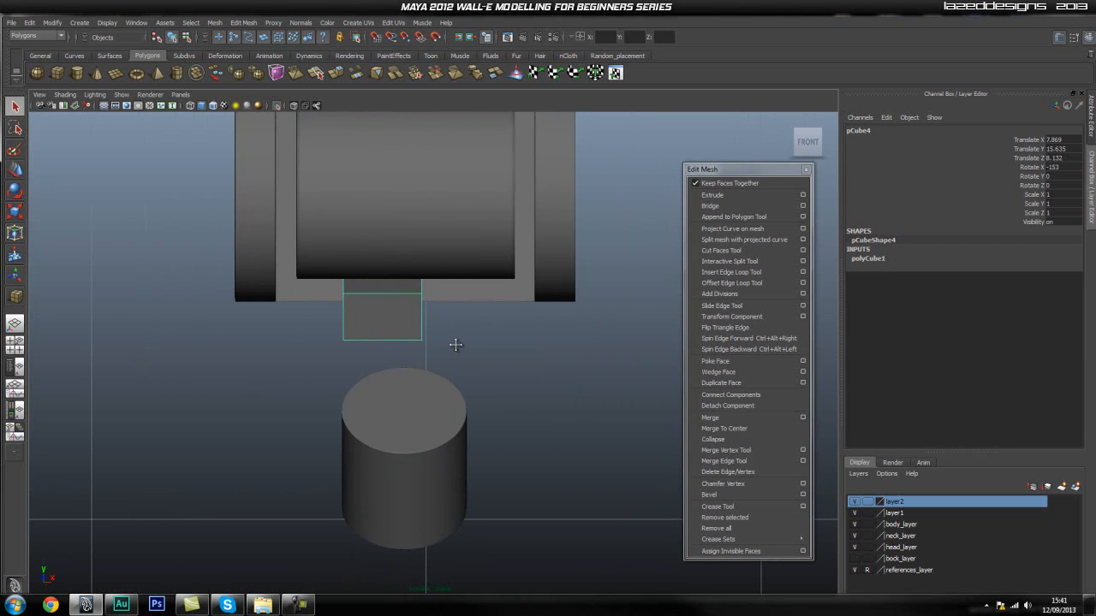
key("w")
left_click_drag(420, 307, 439, 310)
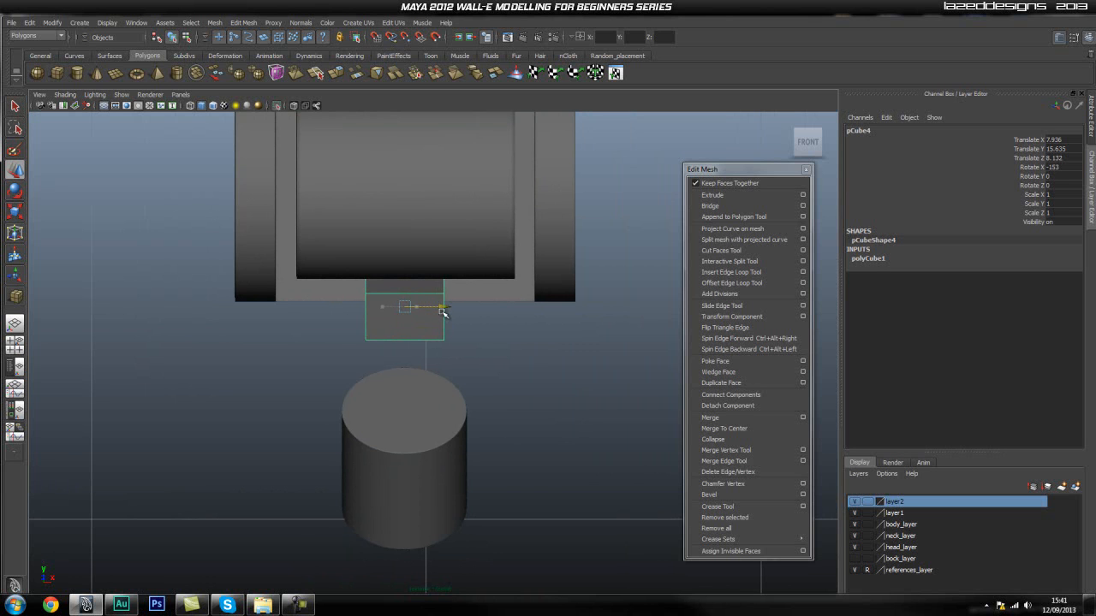
- Slide the cube along its local Z axis beneath the sleeve to Translate Y 15.677 and Translate Z 8.05
key("space")
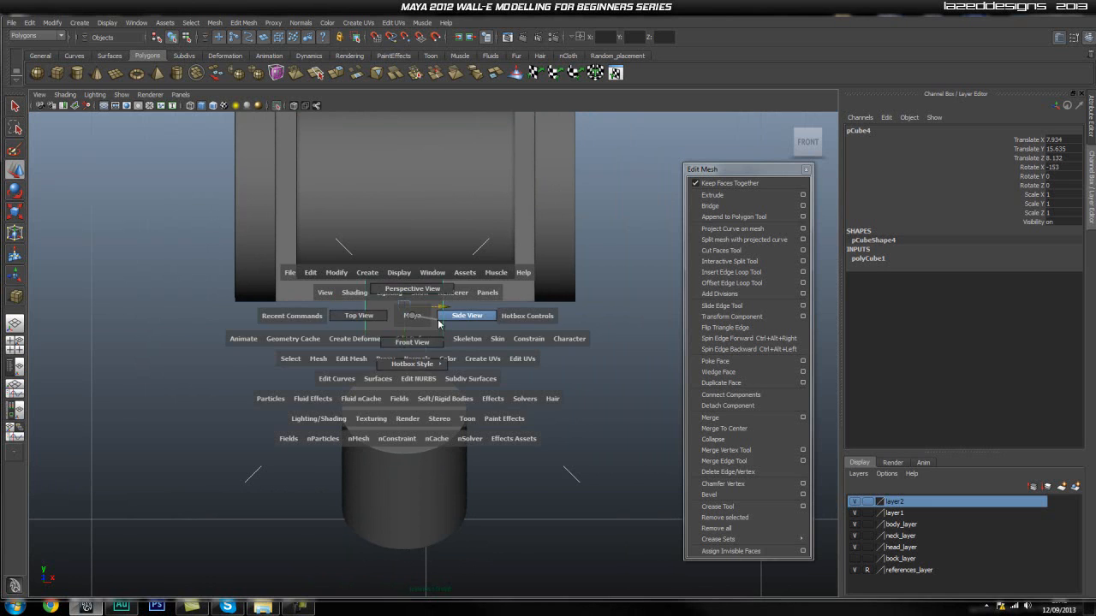
left_click_drag(429, 313, 479, 315)
left_click_drag(434, 267, 436, 314, "alt")
scroll(430, 300, "up", 5)
mouse_move(393, 347)
left_mouse_down("alt")
mouse_move(321, 343)
mouse_move(320, 317)
mouse_move(337, 319)
mouse_move(320, 310)
mouse_move(371, 314)
mouse_move(403, 337)
mouse_move(390, 345)
left_mouse_up("alt")
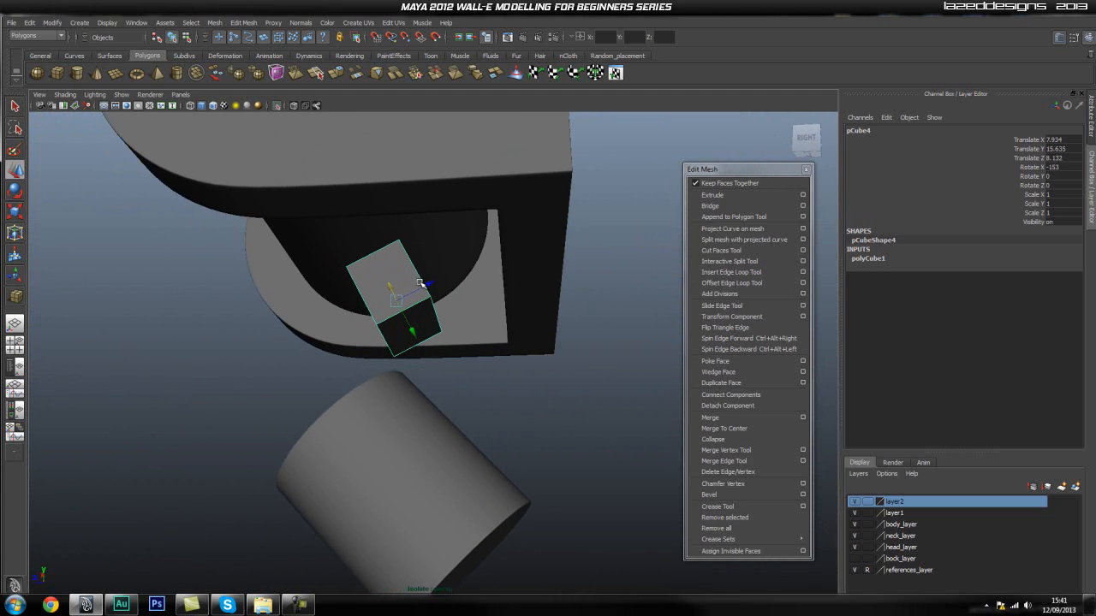
left_click_drag(464, 270, 516, 327, "alt")
left_click_drag(421, 283, 443, 292, "alt")
- Adjust the cube's upper vertices so that its end reaches into the sleeve
right_click_drag(431, 279, 389, 289)
left_click_drag(406, 224, 453, 261, "alt")
key("space")
key("space")
left_click_drag(447, 314, 421, 265)
left_click(489, 291)
left_click_drag(488, 292, 533, 269, "alt")
left_click(434, 269)
left_click(574, 236)
left_click(411, 244)
right_click(341, 247)
right_click_drag(341, 248, 295, 245)
left_click_drag(300, 239, 362, 247, "alt")
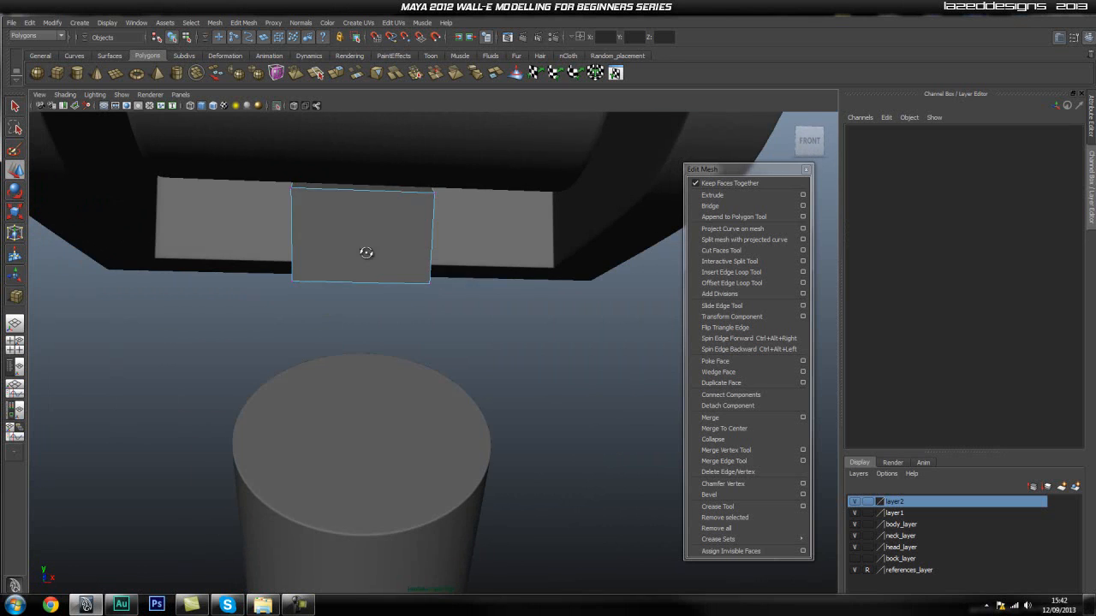
left_click_drag(474, 144, 275, 202)
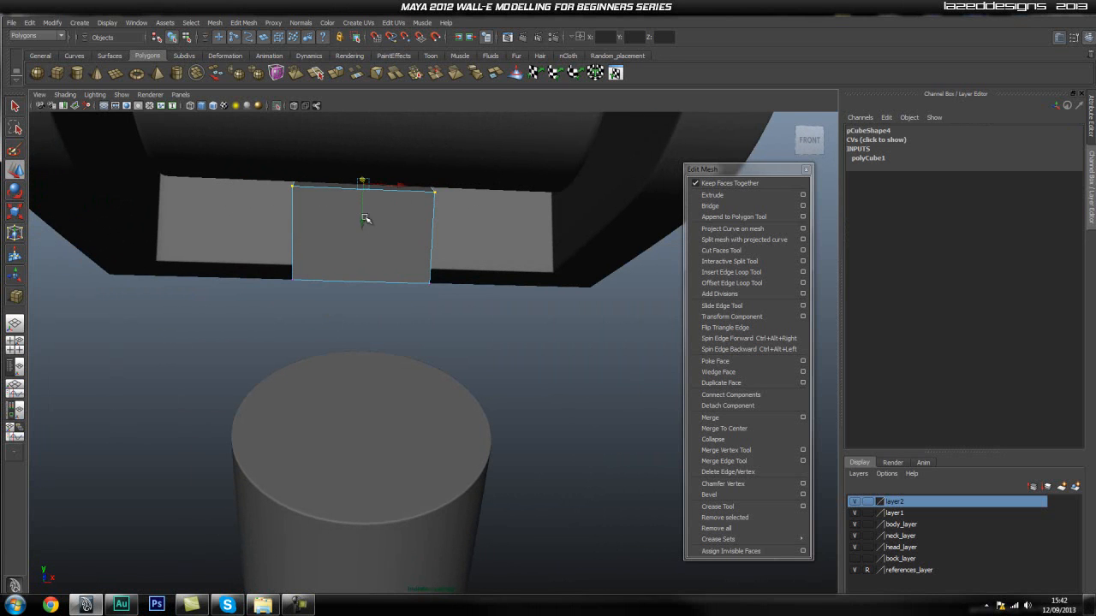
left_click_drag(369, 190, 482, 296, "alt")
left_click(534, 375)
left_click_drag(442, 348, 470, 360, "alt")
key("q")
right_click_drag(424, 258, 426, 283)
left_click(431, 254)
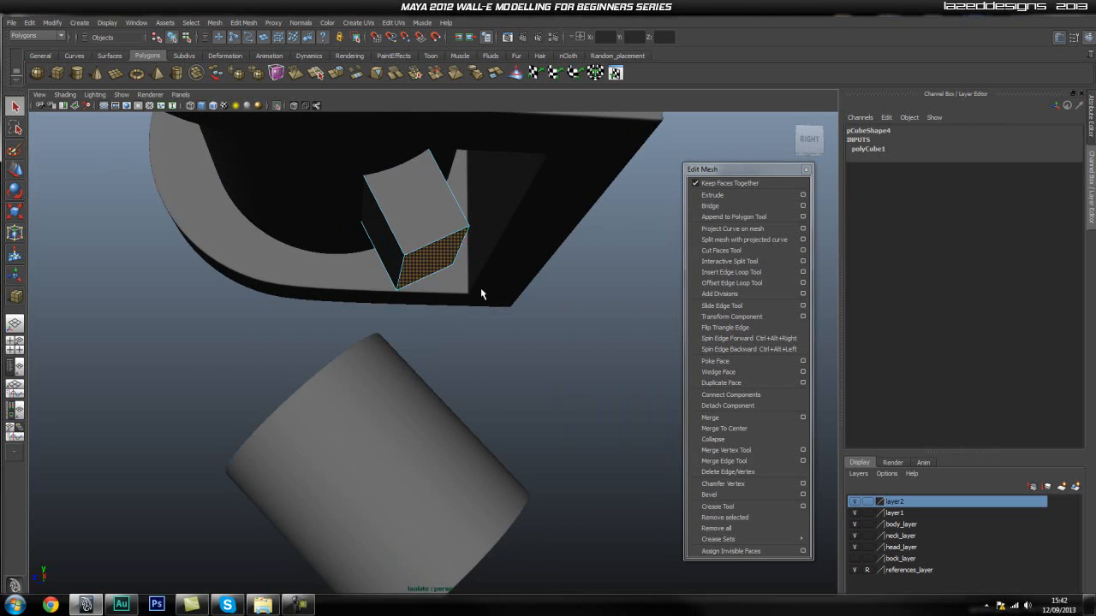
left_click(518, 214)
- Reset the isolation to only the sleeve, the cube and the bevelled cylinder, leaving out the bracket
left_click(279, 107)
left_click_drag(455, 252, 424, 256, "alt")
left_click(378, 230)
left_click(470, 416, "shift")
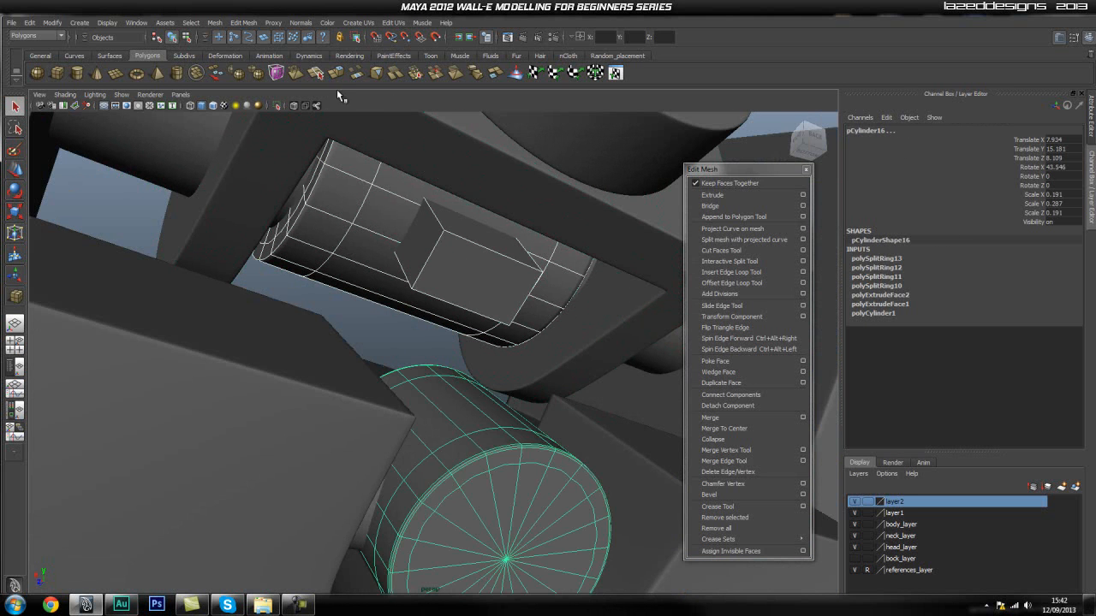
left_click(276, 108)
- In the side view, tilt the cube on the sleeve to Rotate X -147.993
left_click_drag(411, 220, 515, 280, "alt")
left_click(517, 283)
mouse_move(434, 308)
left_mouse_down("alt")
mouse_move(537, 316)
mouse_move(512, 318)
left_mouse_up("alt")
left_click(437, 285)
key("space")
right_click_drag(470, 266, 588, 306, "alt")
middle_click_drag(437, 193, 441, 255, "alt")
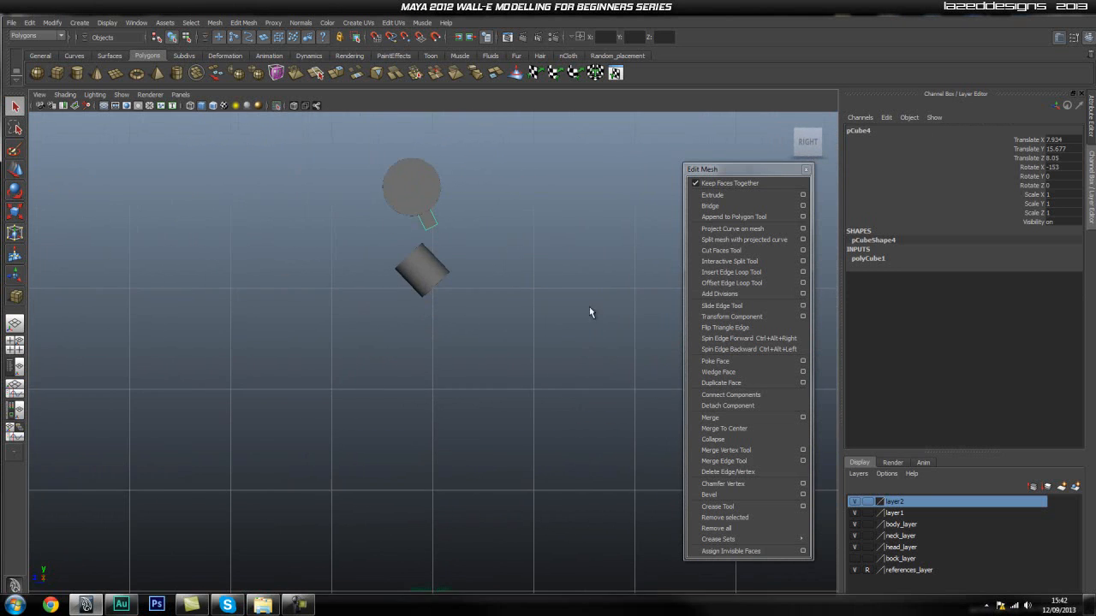
right_click_drag(373, 272, 608, 295, "alt")
middle_click_drag(412, 241, 466, 231, "alt")
right_click_drag(466, 232, 611, 231, "alt")
middle_click_drag(542, 221, 436, 299, "alt")
right_click_drag(435, 299, 478, 281, "alt")
right_click_drag(381, 267, 426, 247)
key("e")
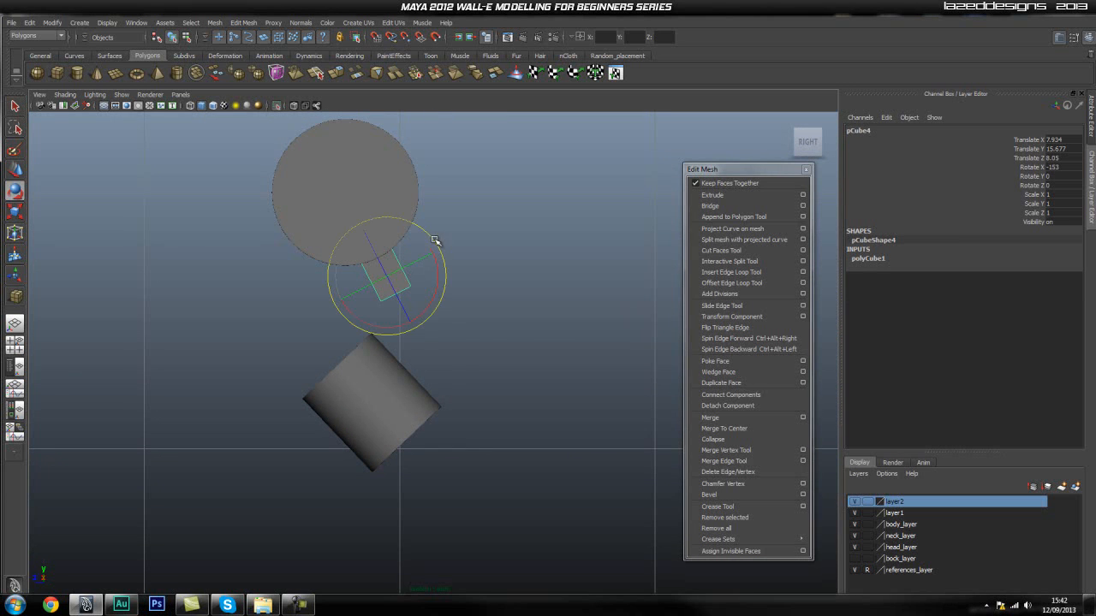
left_click(404, 299)
left_click(383, 283)
left_click(379, 306)
- Back in perspective, extrude the cube's lower end face by Local Translate Z 0.088 and rotate it slightly toward the bevelled cylinder
key("space")
left_click_drag(382, 296, 387, 271)
left_click_drag(462, 296, 419, 303, "alt")
left_click(399, 233)
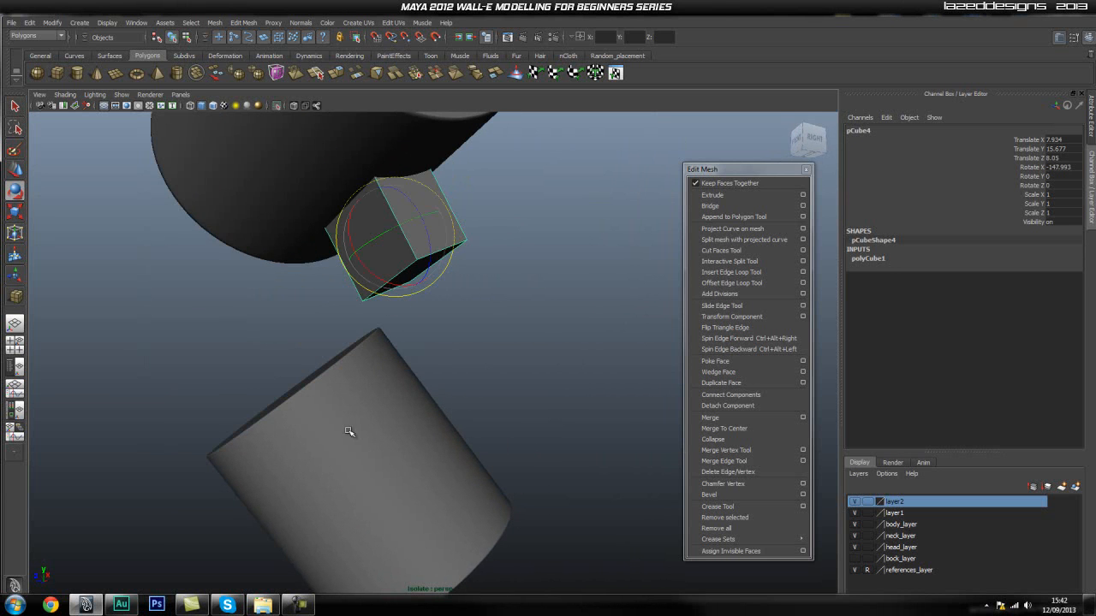
left_click_drag(495, 315, 443, 279, "alt")
key("q")
right_click_drag(443, 266, 445, 291)
left_click(444, 264)
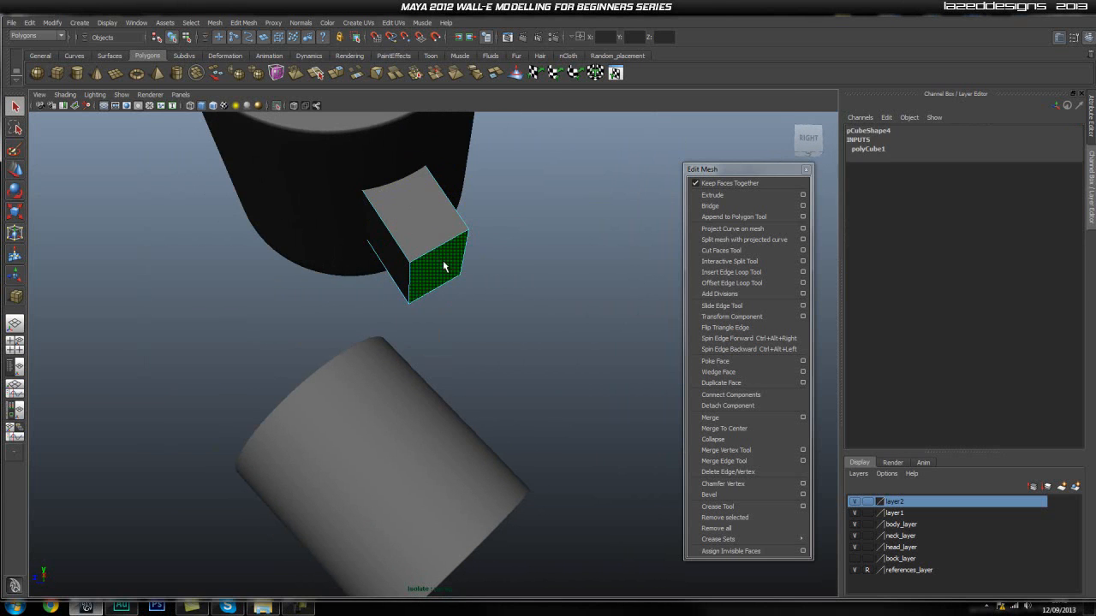
left_click(713, 196)
left_click_drag(458, 297, 482, 331)
key("e")
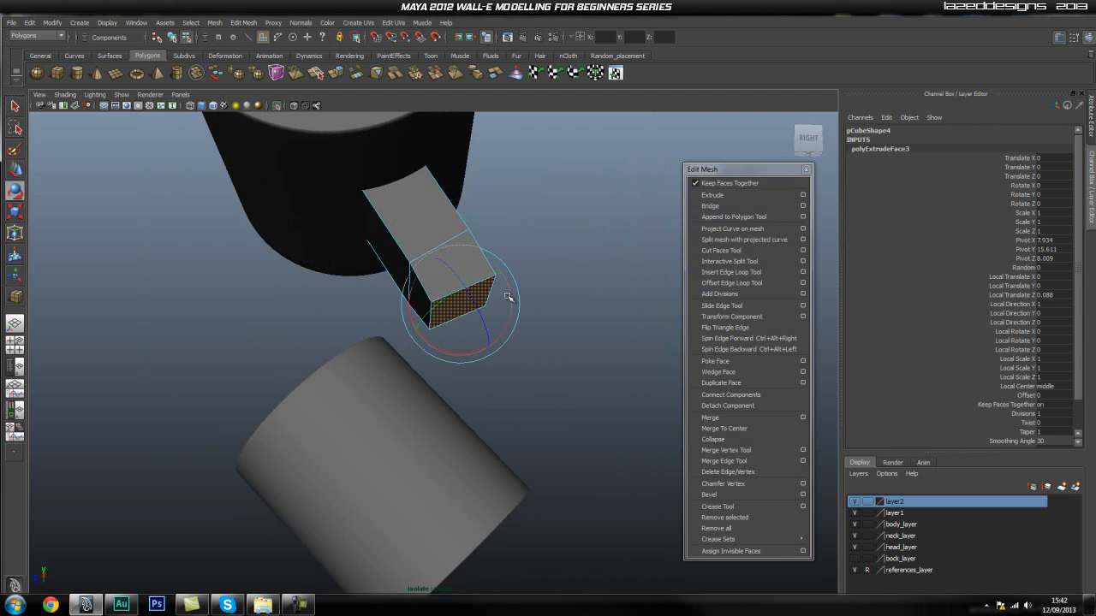
left_click_drag(550, 291, 548, 333, "alt")
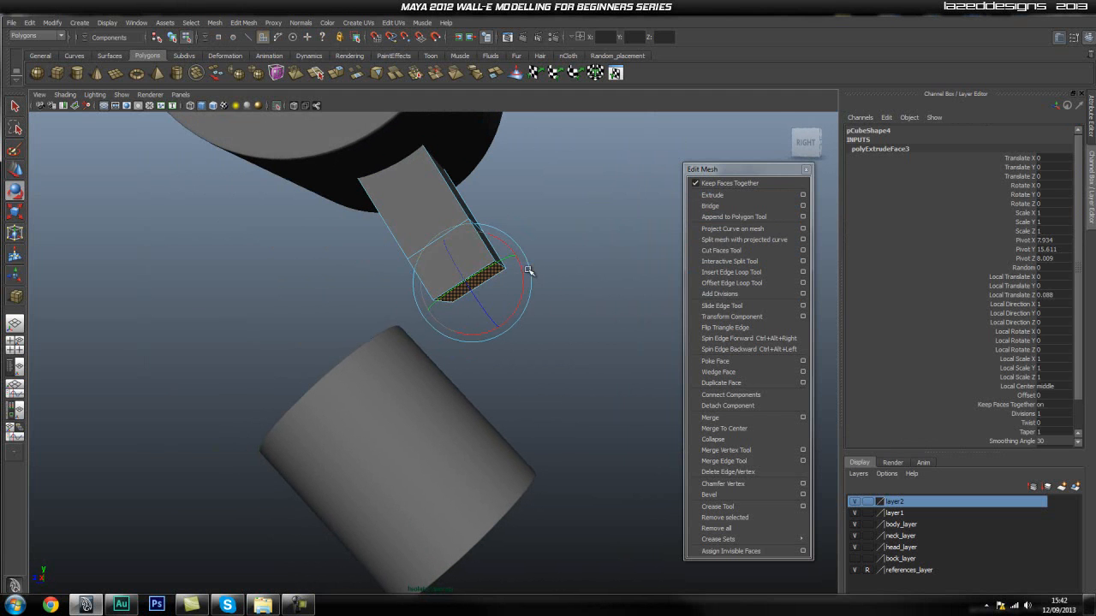
- Extrude the arm's end face again by Local Translate Z 0.09 and rotate it further to continue the bend
left_click(712, 196)
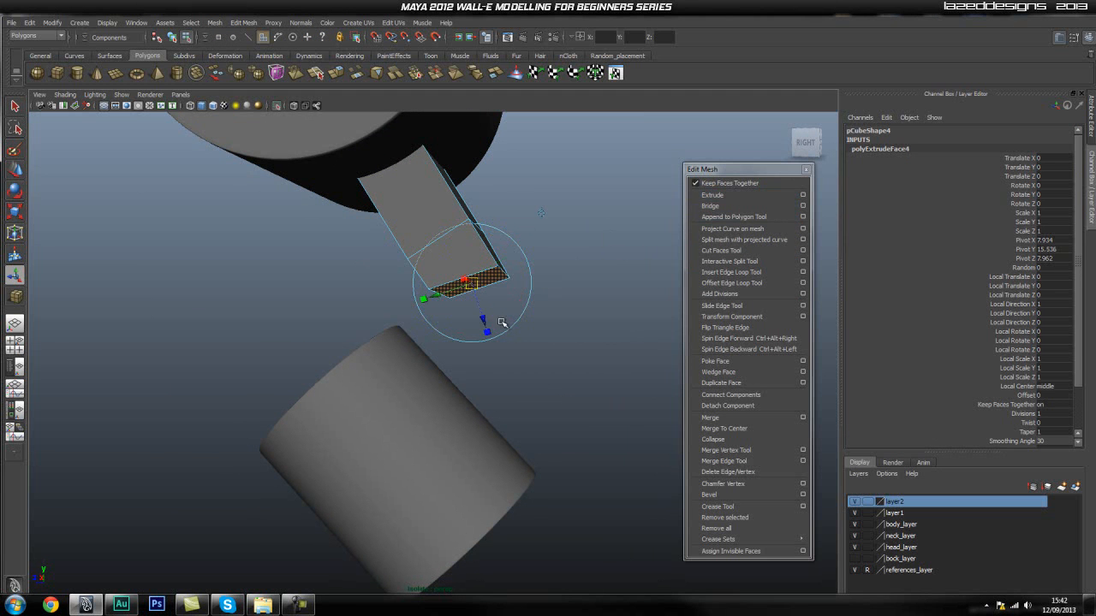
left_click_drag(486, 323, 498, 368)
key("e")
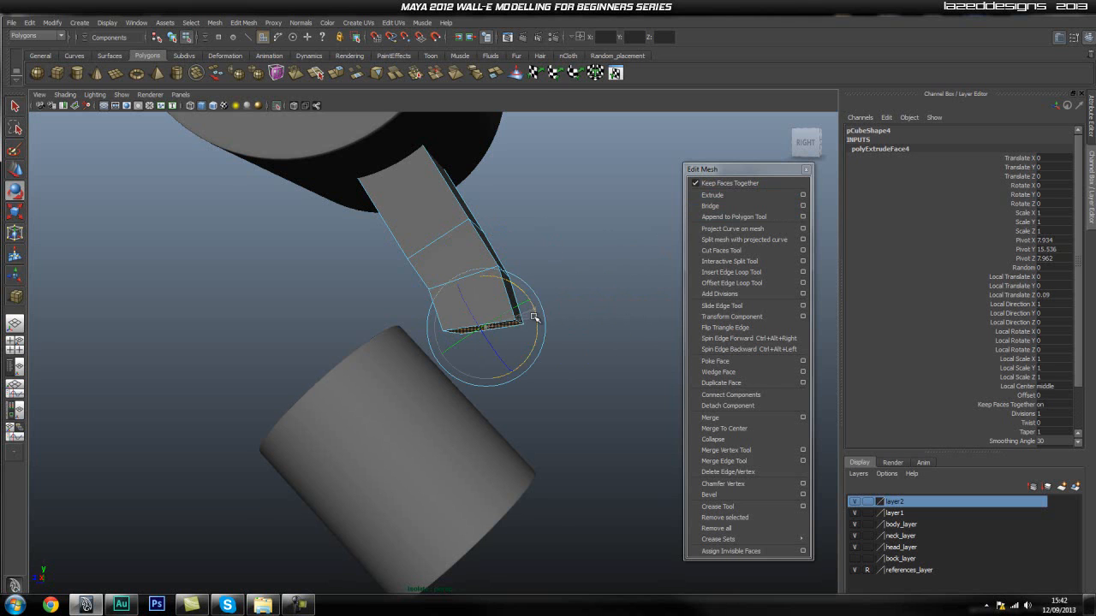
- Extrude a third arm segment from the rotated end face by Local Translate Z 0.09 toward the bevelled cylinder
left_click(726, 195)
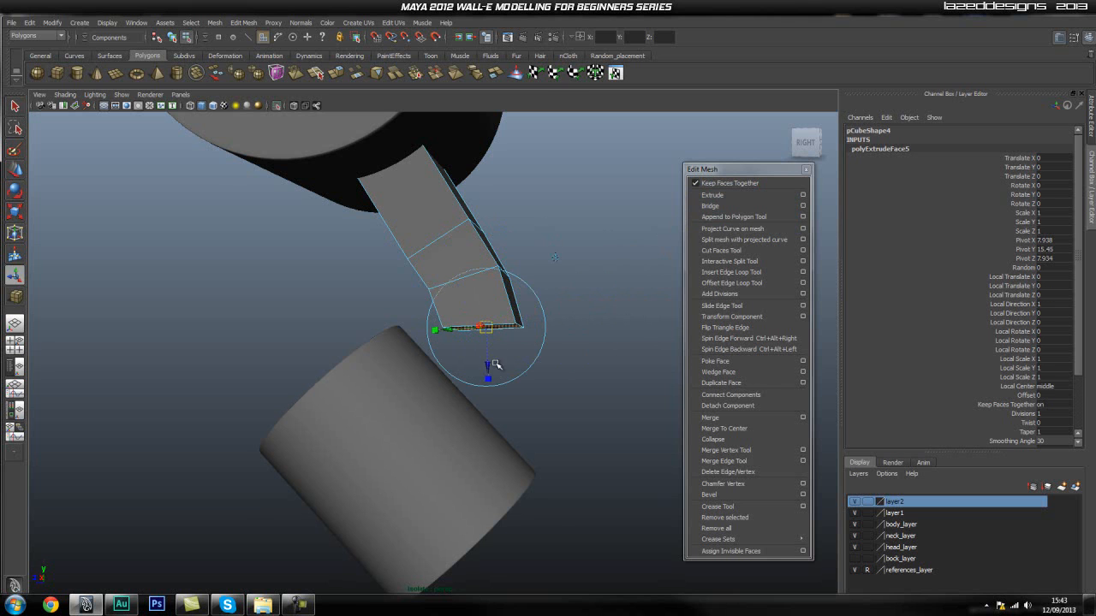
left_click_drag(488, 365, 478, 412)
left_click_drag(642, 252, 420, 417, "alt")
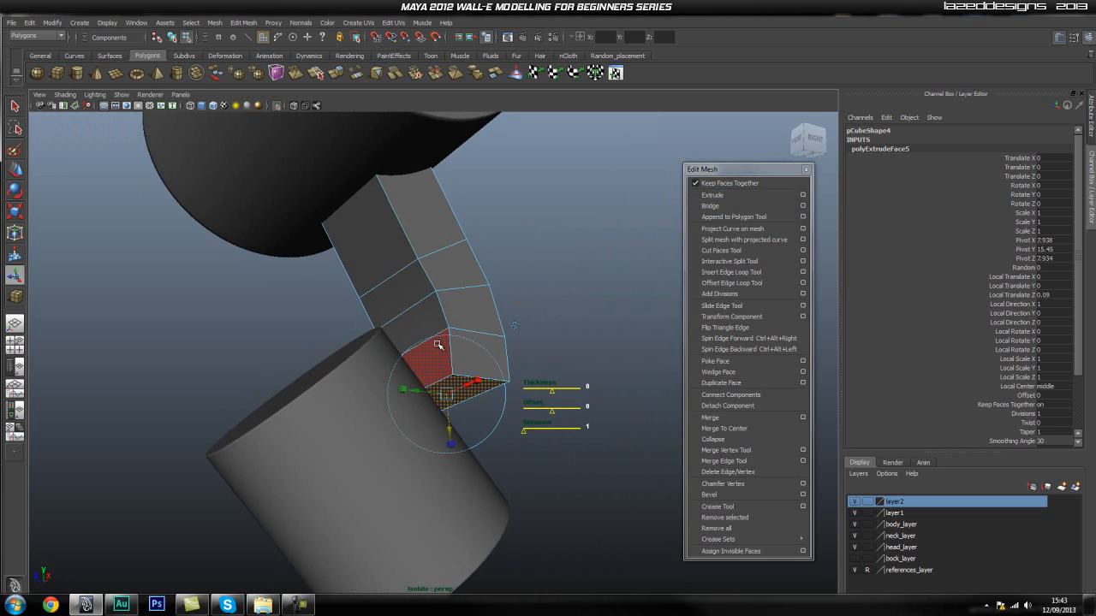
- Rotate the third arm segment's end face further toward the bevelled cylinder and scale it
key("e")
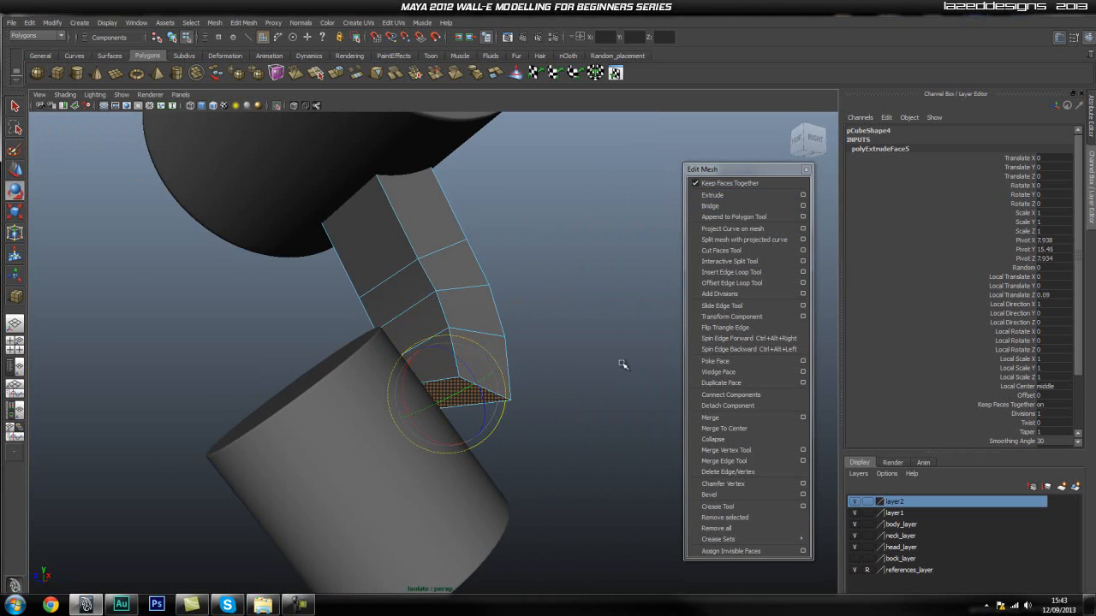
left_click_drag(574, 374, 499, 325, "alt")
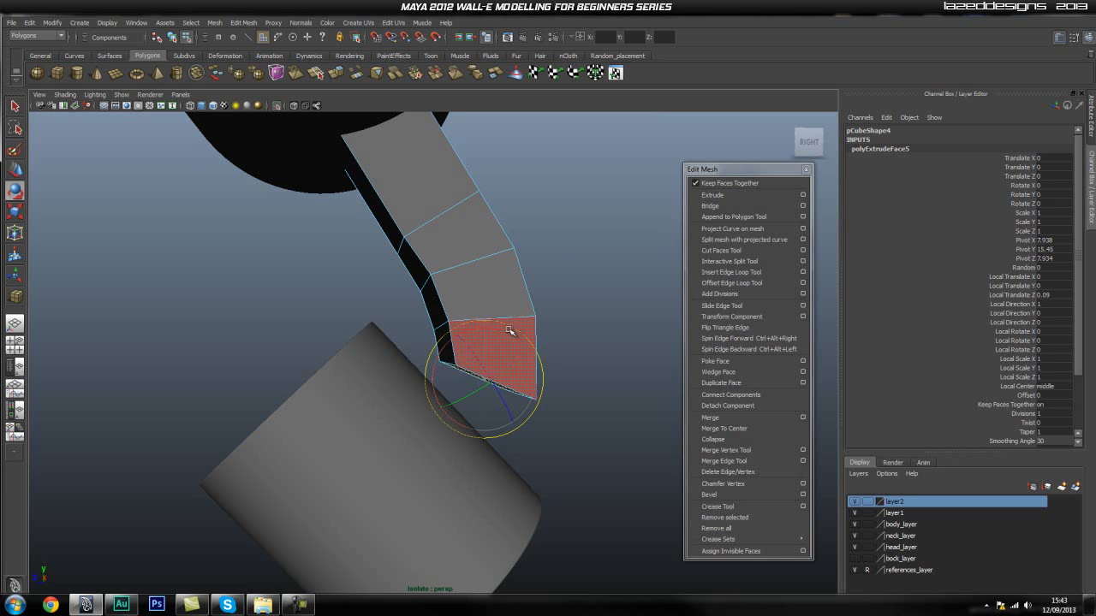
left_click_drag(468, 392, 396, 393, "alt")
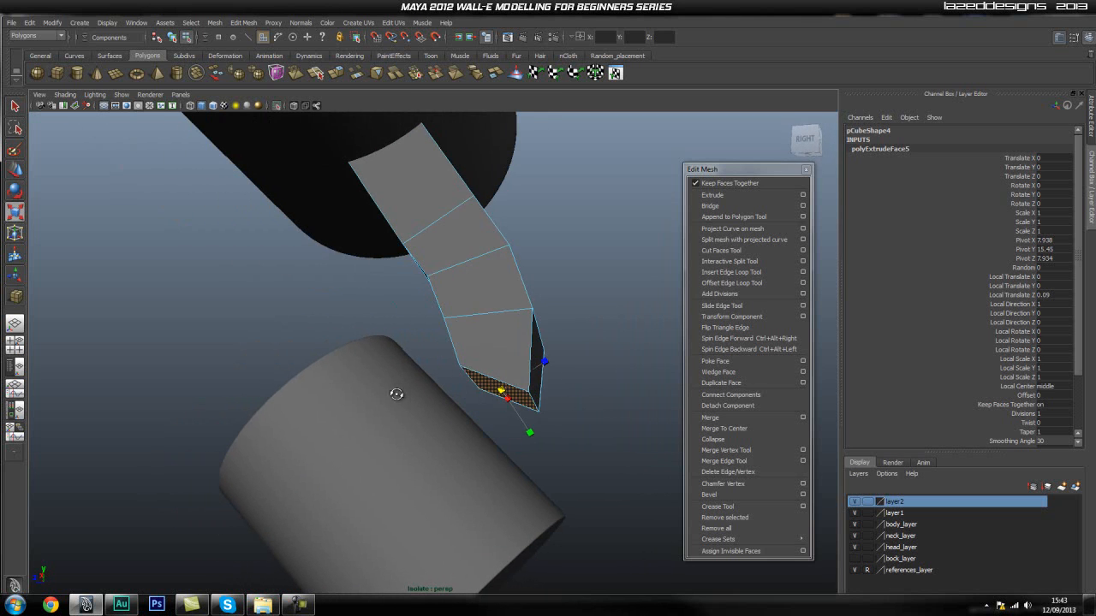
- Try a fourth arm segment by extruding the end face with Local Translate Z 0.047 and turning it into the cylinder
left_click(711, 195)
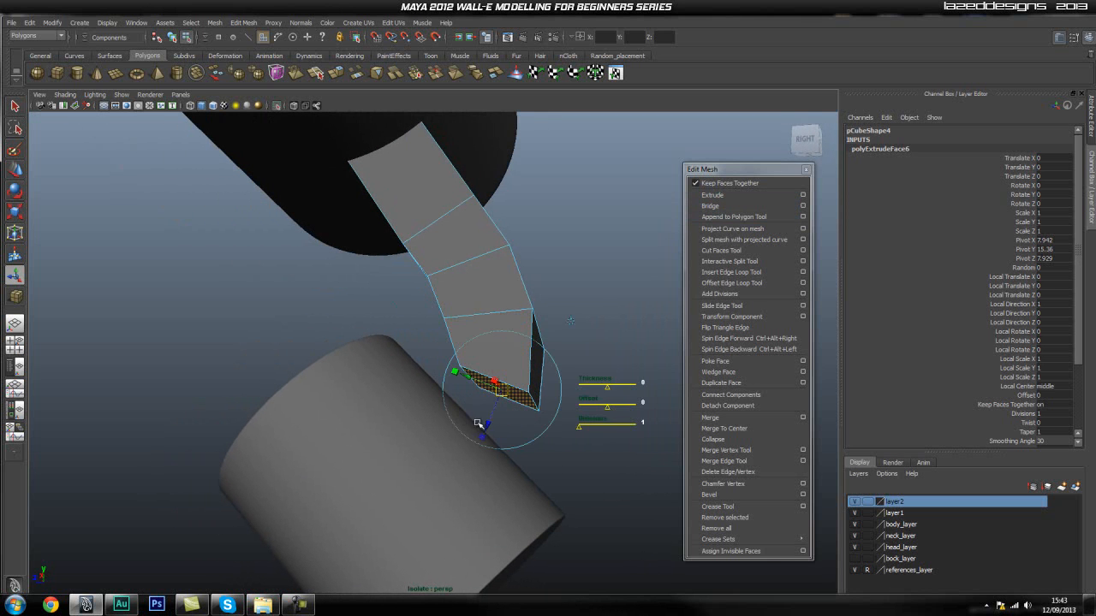
left_click_drag(488, 420, 478, 444)
key("e")
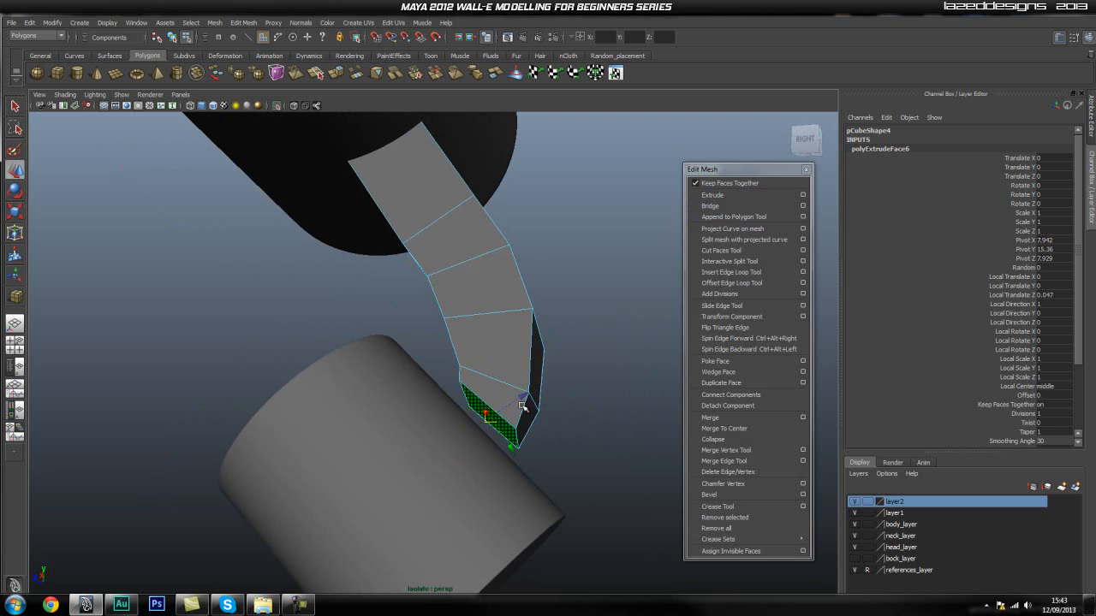
mouse_move(423, 436)
left_mouse_down("alt")
mouse_move(501, 468)
mouse_move(502, 453)
mouse_move(430, 443)
left_mouse_up("alt")
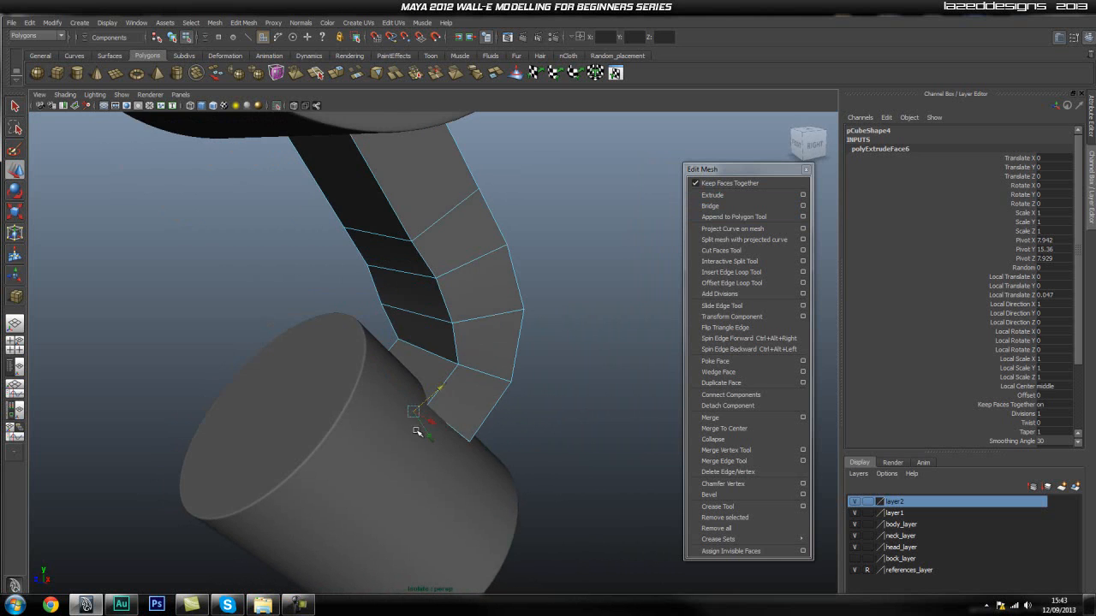
left_click_drag(513, 437, 324, 417, "alt")
mouse_move(520, 425)
left_mouse_down("alt")
mouse_move(440, 418)
mouse_move(453, 414)
mouse_move(433, 423)
mouse_move(501, 433)
left_mouse_up("alt")
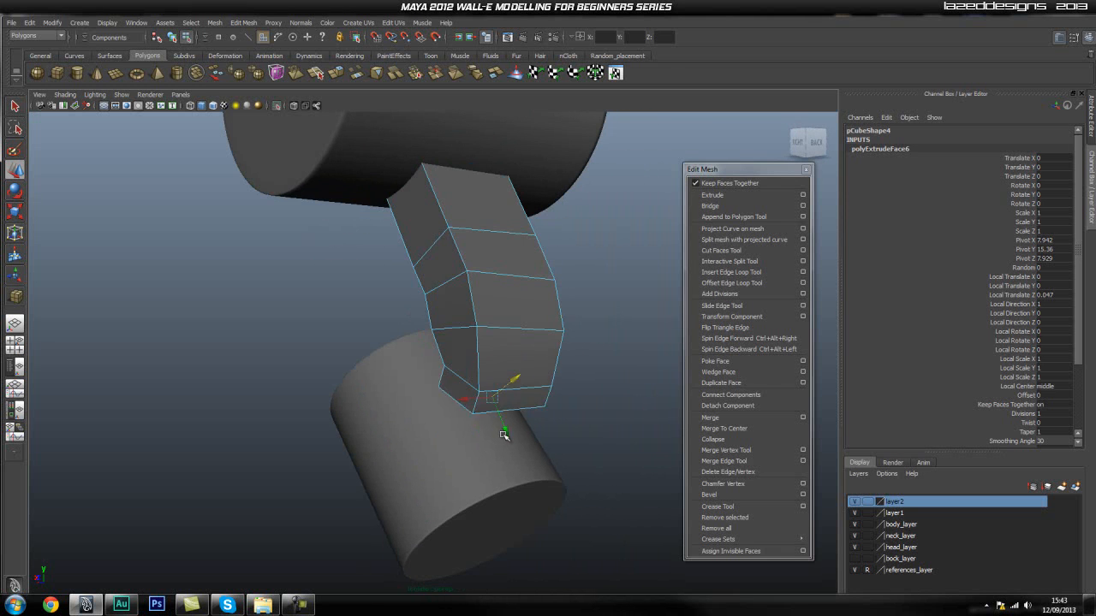
left_click_drag(411, 412, 492, 391, "alt")
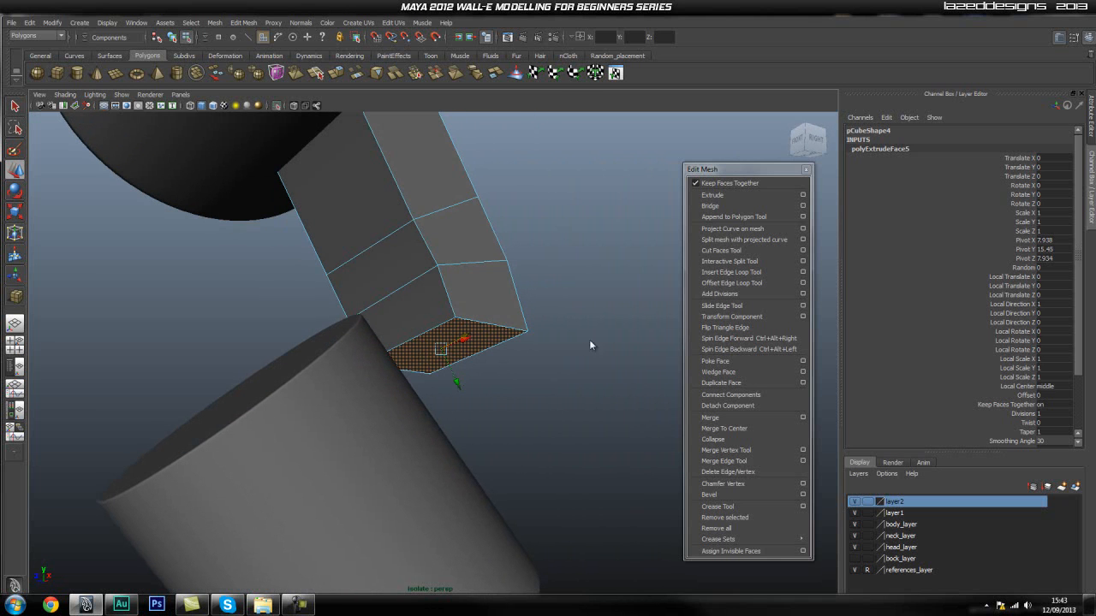
- Try a longer extrusion of the arm's end face with Local Translate Z 0.124 and rotate it toward the cylinder
left_click(712, 194)
left_click(490, 411)
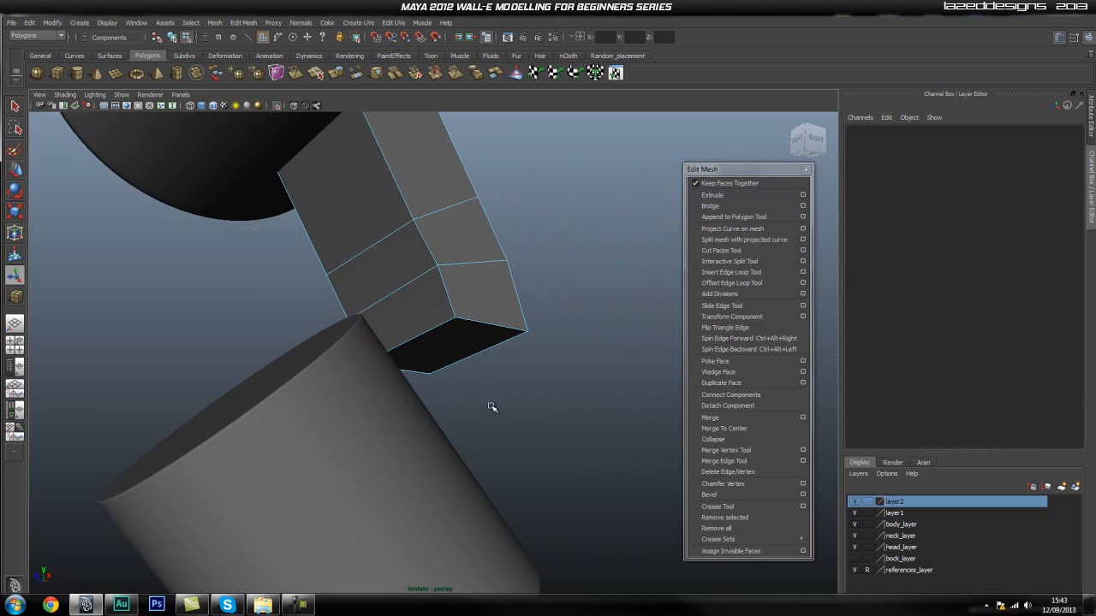
left_click(736, 196)
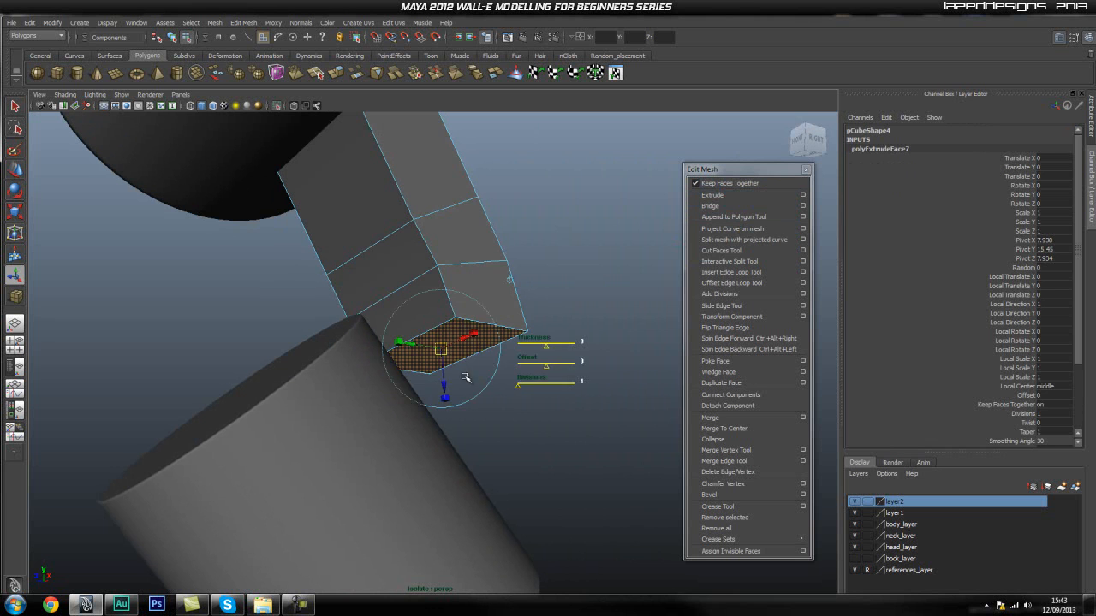
left_click_drag(566, 401, 471, 431, "alt")
key("e")
key("e")
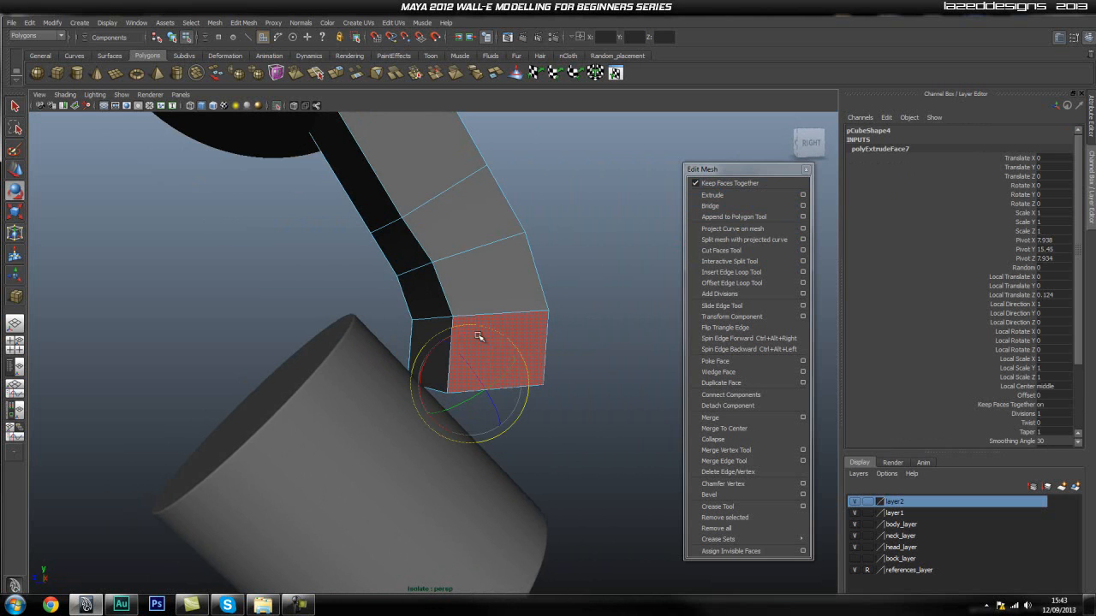
left_click_drag(461, 326, 487, 413)
left_click_drag(630, 397, 426, 413, "alt")
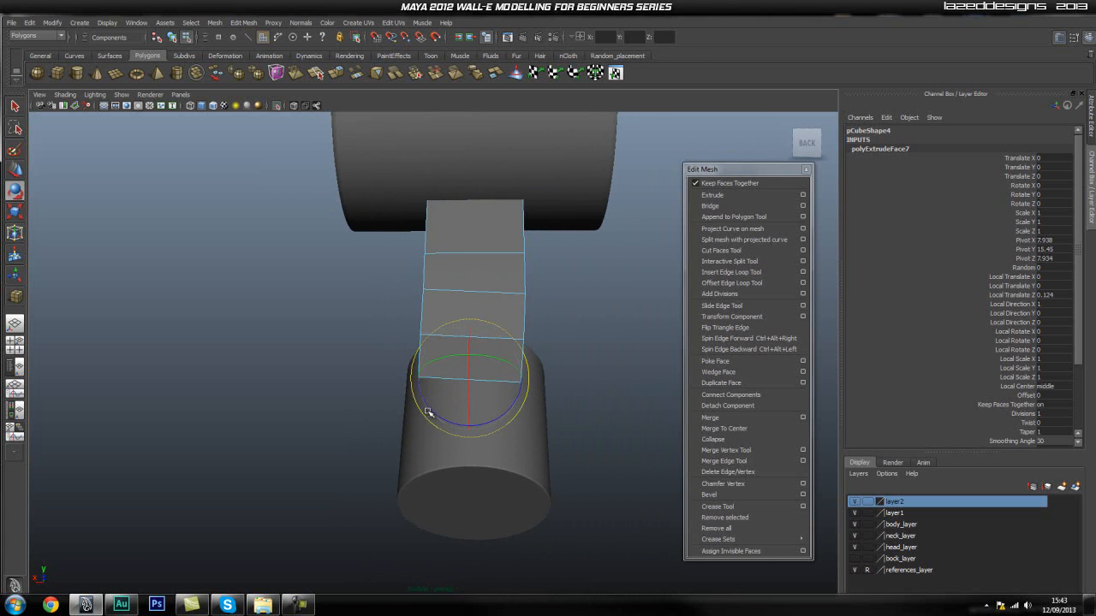
left_click_drag(441, 292, 444, 315, "alt")
key("ctrl+z")
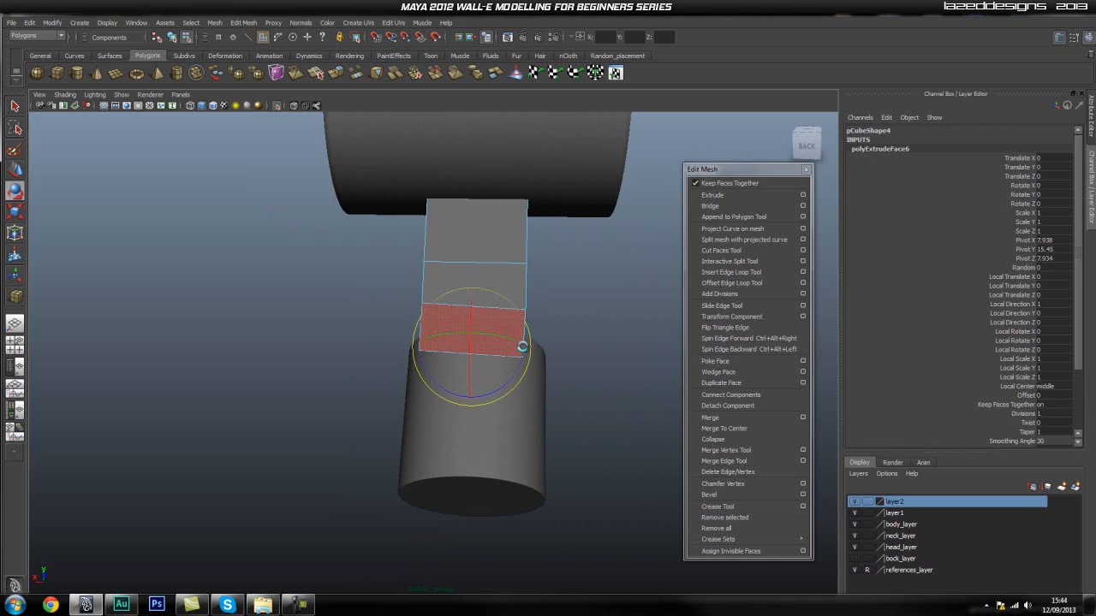
- Delete the faces of the arm's bent lower segments down to the short block at the sleeve
key("q")
left_click_drag(369, 306, 630, 363)
key("Delete")
left_click_drag(354, 366, 550, 317, "alt")
- In object mode, close the block's open lower end with Fill Hole
left_click(417, 285)
right_click_drag(414, 256, 464, 246)
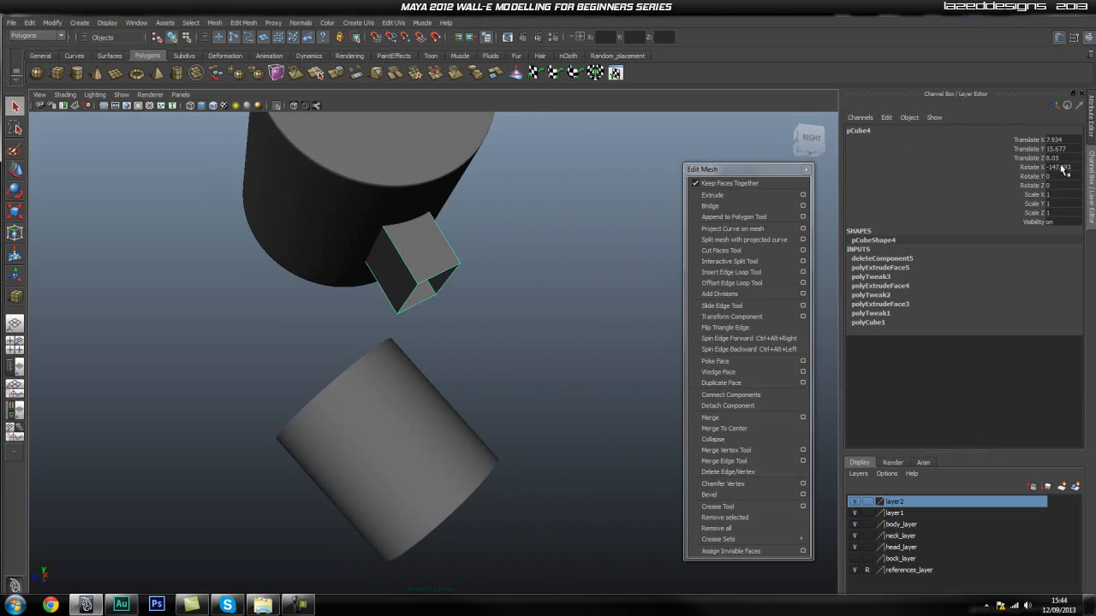
left_click_drag(513, 256, 470, 199, "alt")
right_click_drag(470, 199, 472, 200)
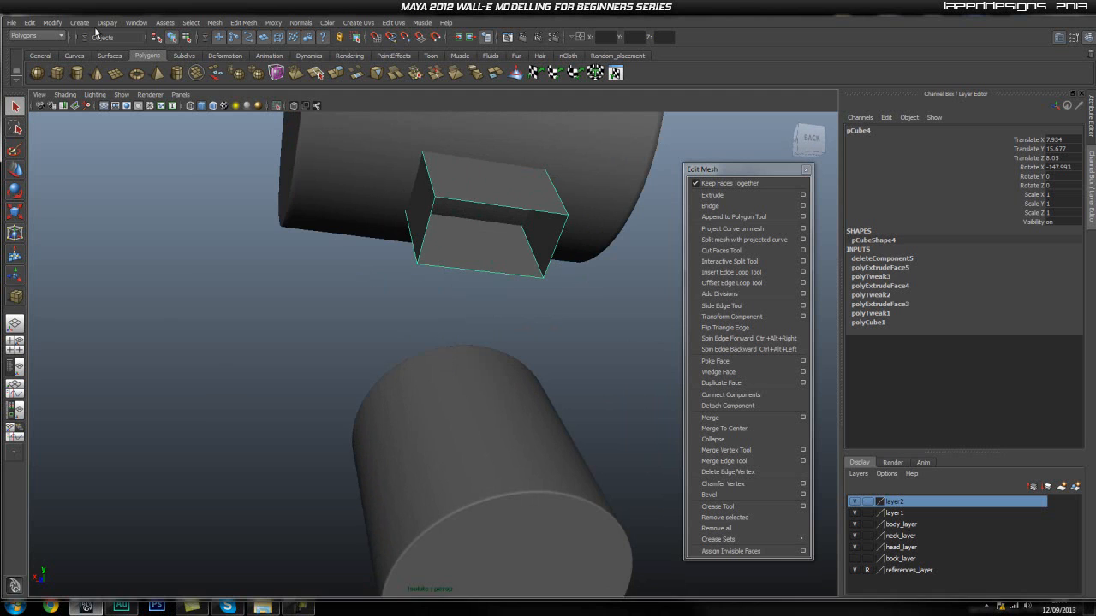
left_click(209, 24)
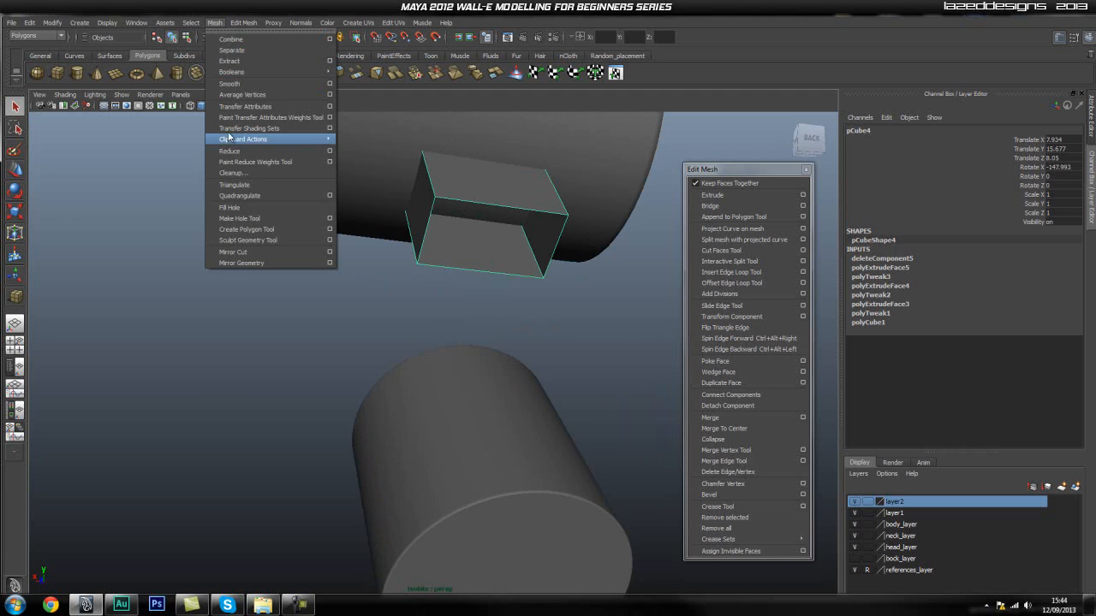
left_click(264, 216)
left_click(631, 288)
- Move the filled end face outward along the arm's axis to lengthen the block into a straight arm past the cylinder's upper edge
left_click_drag(476, 296, 502, 293, "alt")
left_click(476, 251)
right_click_drag(476, 251, 488, 277)
left_click(479, 258)
left_click_drag(437, 288, 522, 311, "alt")
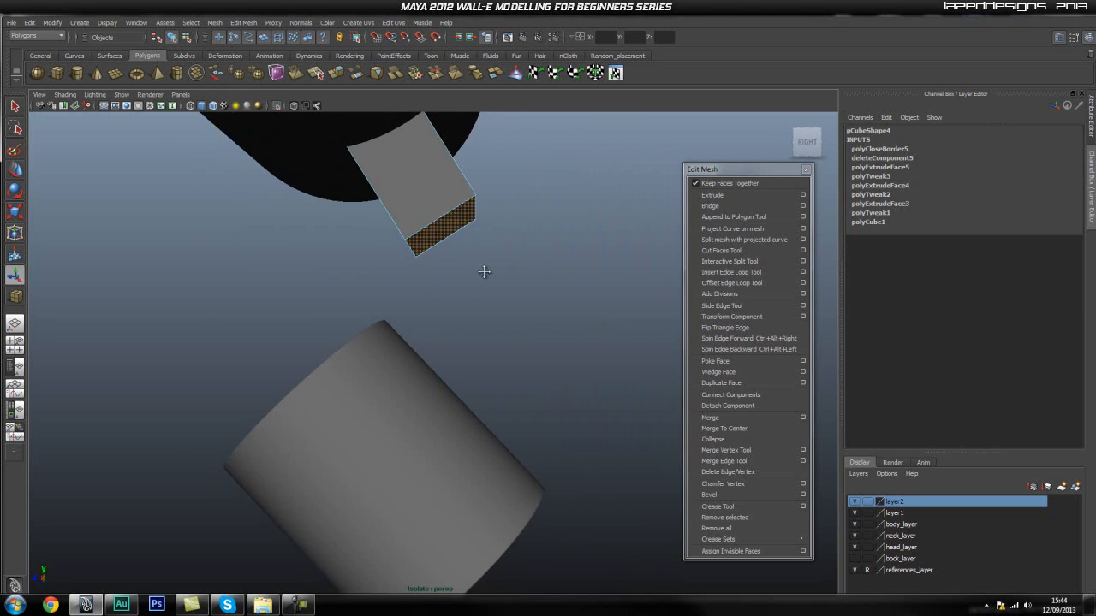
middle_click_drag(481, 309, 486, 249, "alt")
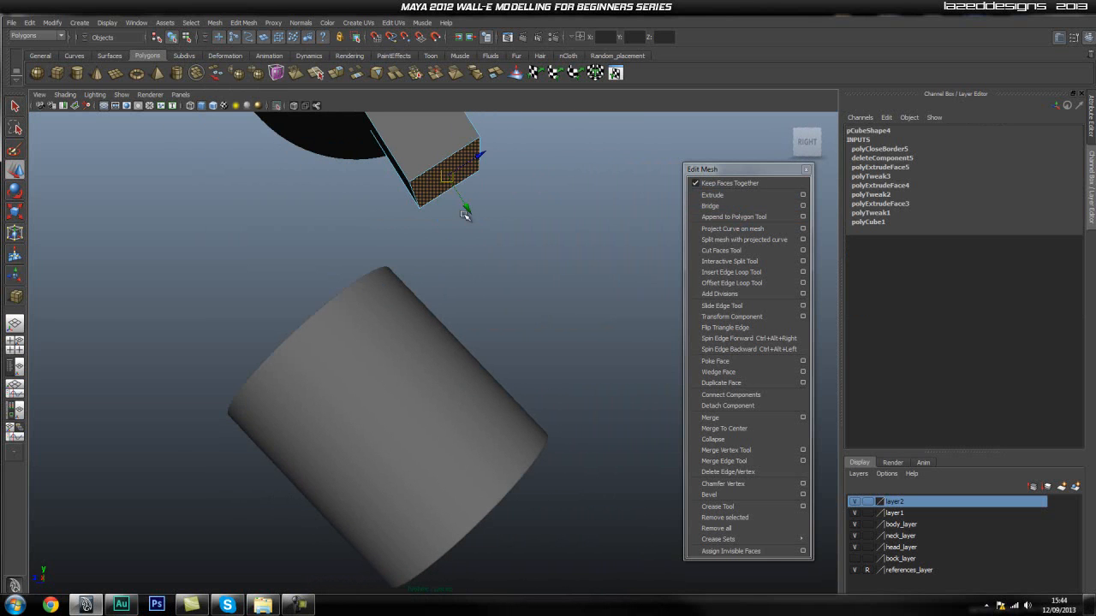
left_click_drag(489, 287, 428, 291, "alt")
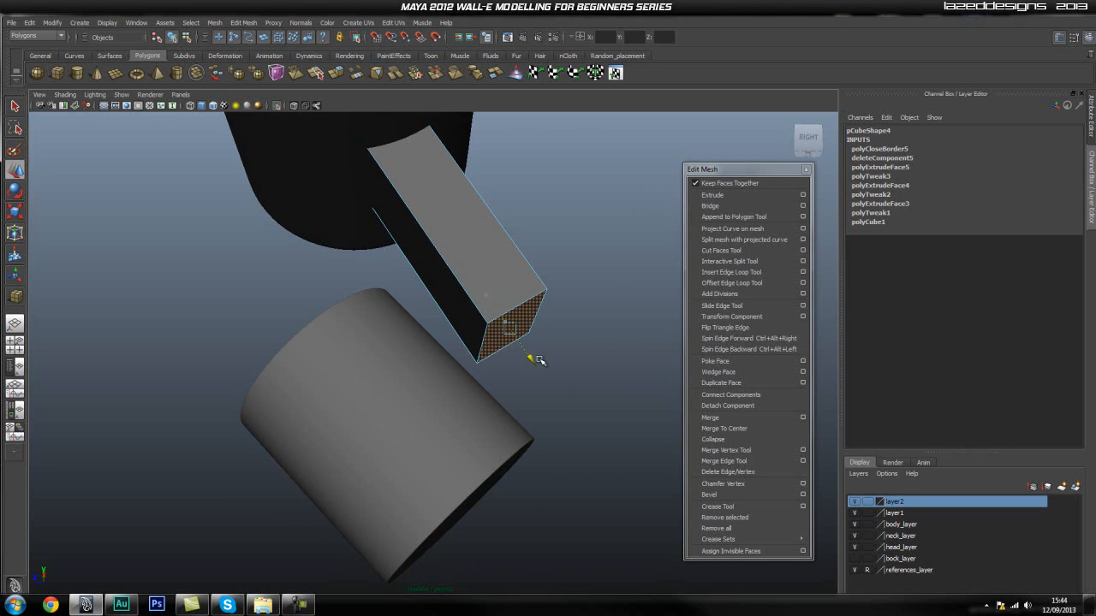
scroll(548, 340, "down", 4)
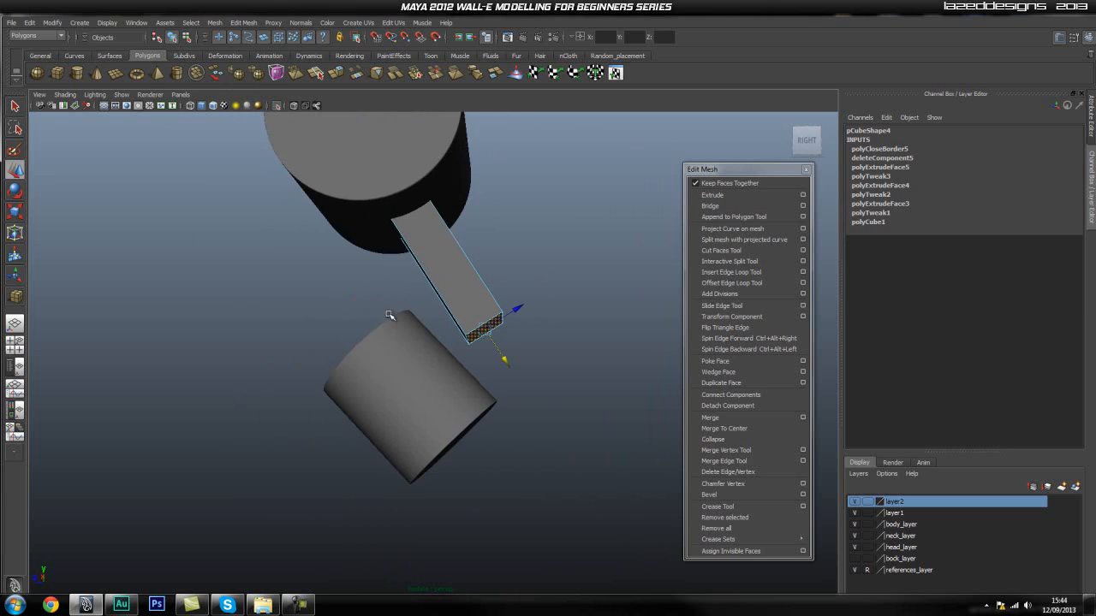
- Tilt the whole arm to about Rotate X -142 and shift it to Translate Y 15.689, Translate Z 8.031
right_click_drag(393, 316, 402, 282)
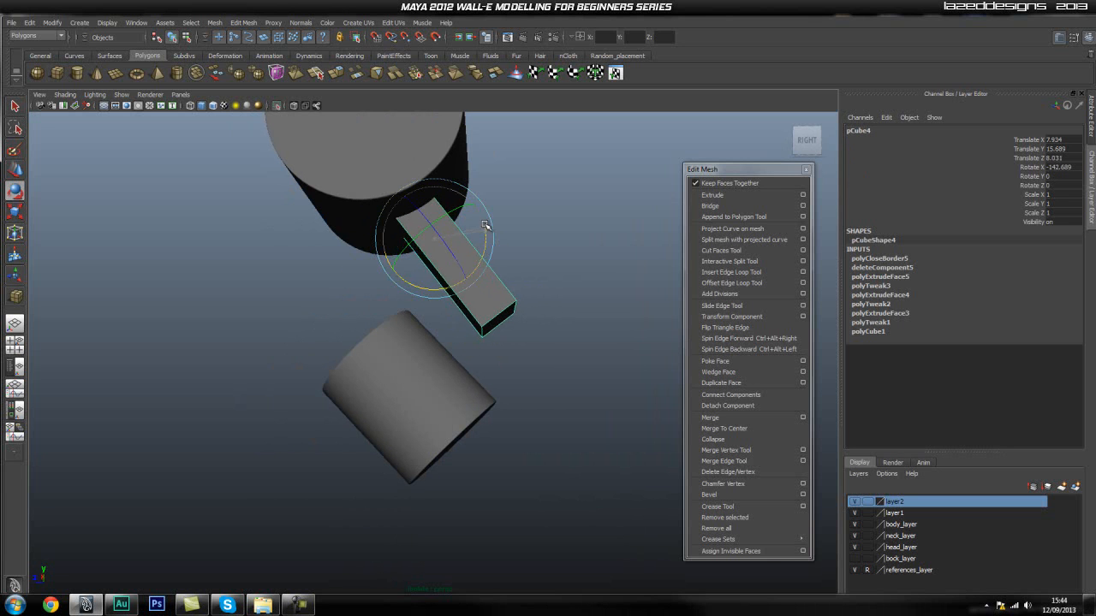
left_click(539, 241)
left_click_drag(543, 240, 368, 197, "alt")
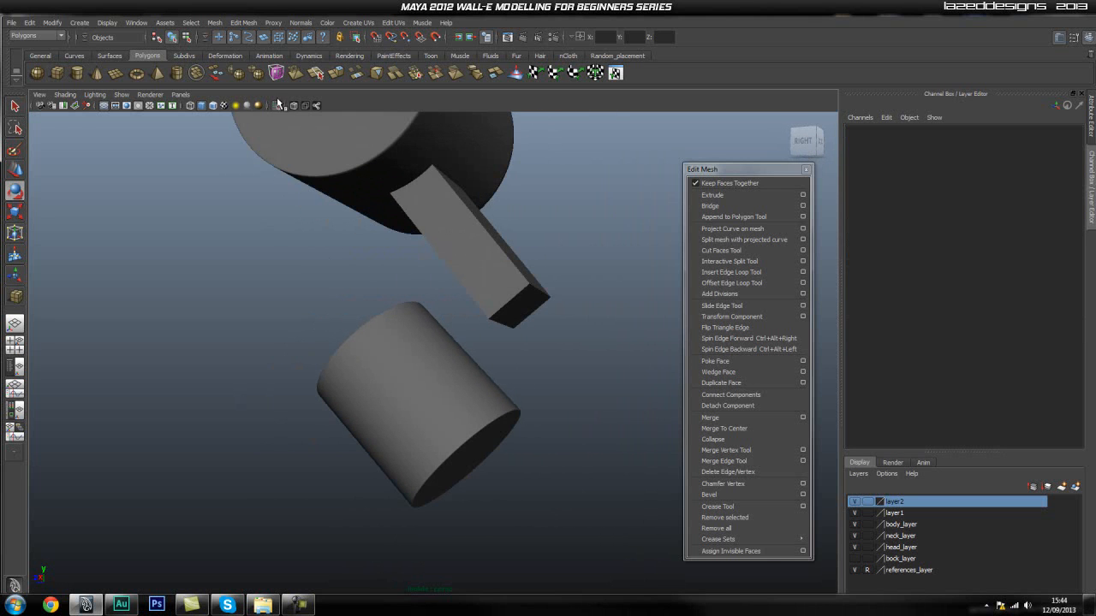
- Turn off the current isolation and isolate the sleeve, the arm and the bevelled cylinder together
left_click(271, 105)
left_click(275, 105)
left_click(479, 182)
left_click_drag(479, 183, 506, 242, "alt")
left_click(384, 181)
left_click(510, 414)
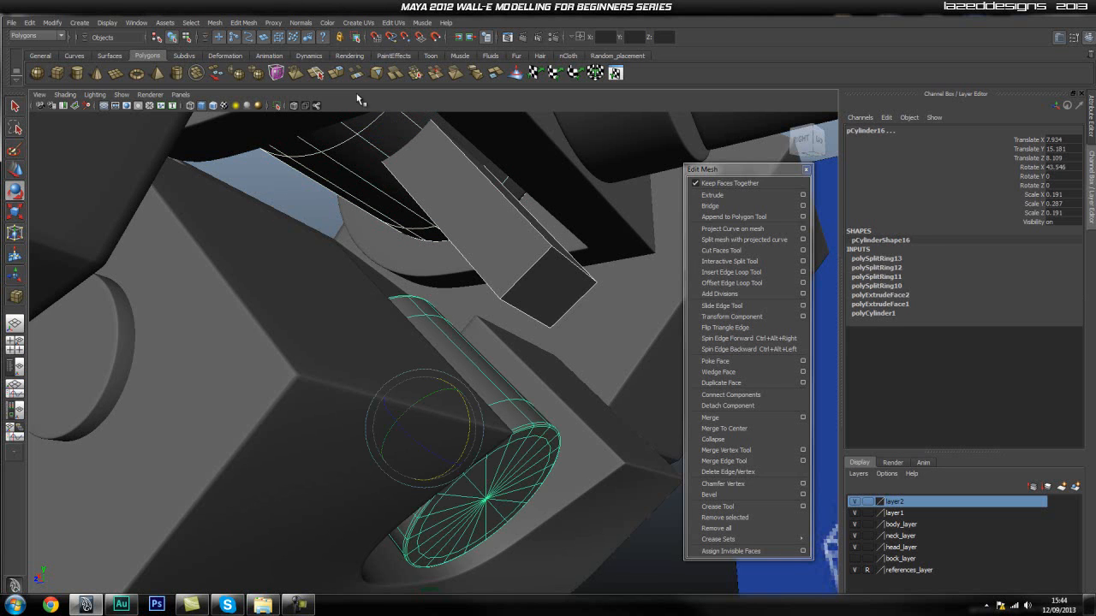
left_click(275, 107)
- Examine how the straight arm lines up with the bevelled cylinder in the side view
left_click(600, 248)
left_click_drag(473, 278, 482, 309, "alt")
key("space")
left_click_drag(482, 309, 511, 312)
middle_click_drag(511, 308, 531, 254, "alt")
right_click_drag(414, 304, 482, 298, "alt")
middle_click_drag(409, 261, 460, 245, "alt")
right_click_drag(409, 269, 492, 257, "alt")
middle_click_drag(475, 259, 435, 283, "alt")
right_click_drag(434, 284, 477, 248, "alt")
left_click(480, 244)
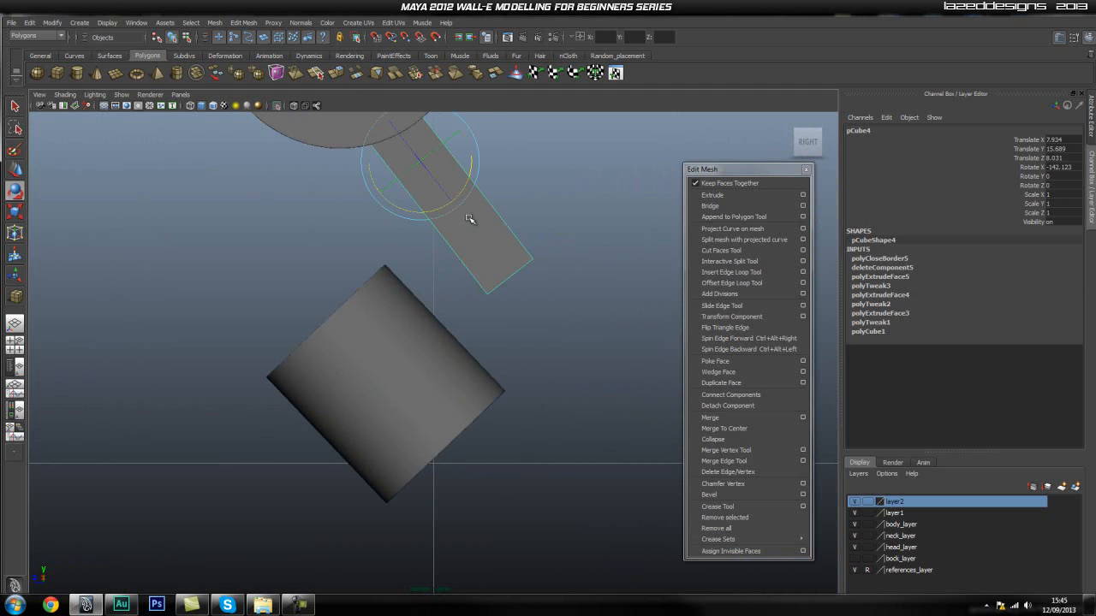
left_click(406, 331)
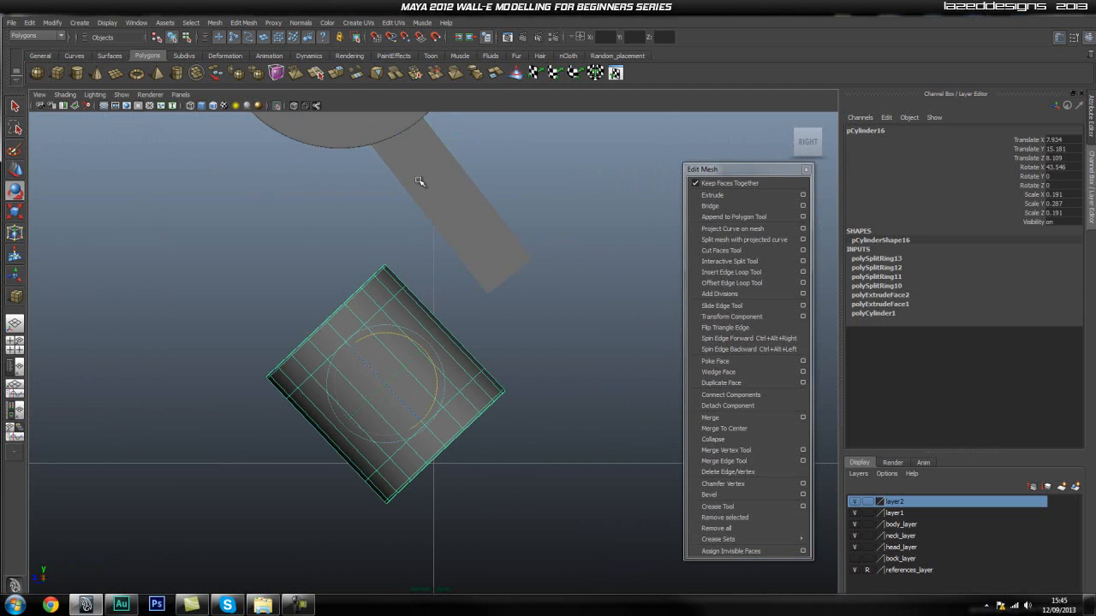
right_click_drag(436, 234, 469, 283, "alt")
- Insert an edge loop across the arm near its lower end
left_click(469, 284)
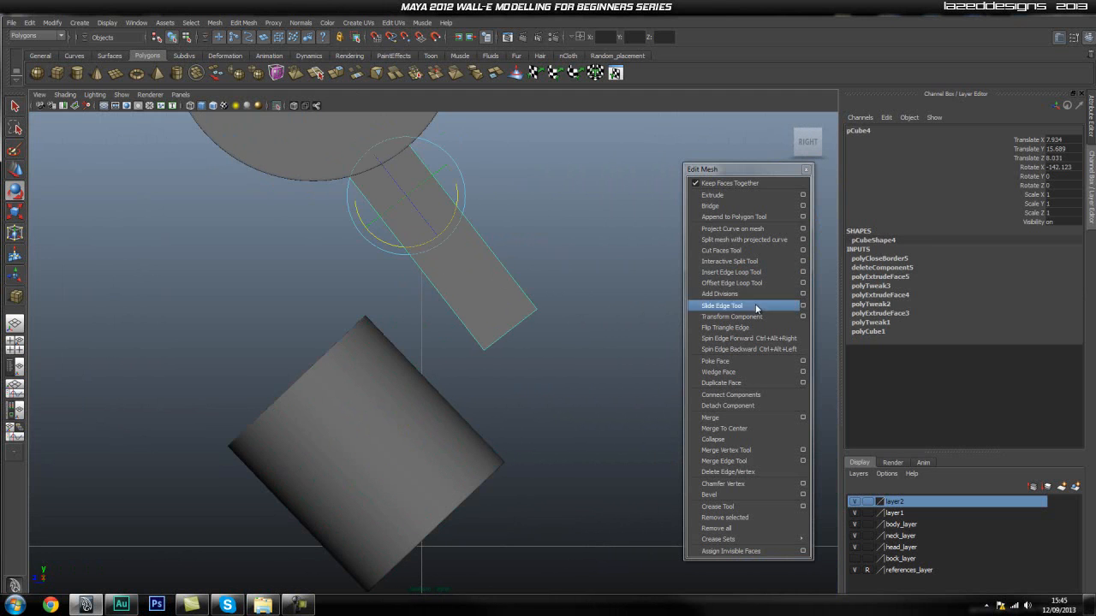
left_click(741, 273)
left_click_drag(460, 320, 462, 297)
key("space")
- Try to extrude the arm's end face and adjacent inner face together by Local Translate Z 0.112, and undo it
left_click_drag(467, 310, 465, 274, "alt")
key("q")
right_click_drag(464, 274, 497, 249)
left_click(496, 248)
left_click(712, 195)
left_click_drag(547, 287, 393, 277, "alt")
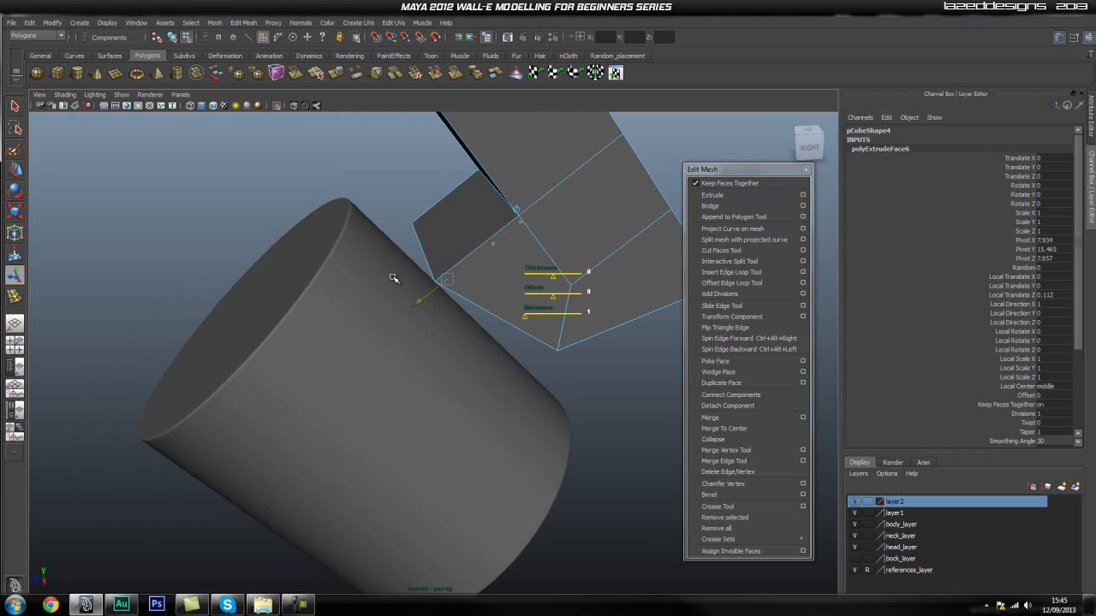
key("ctrl+z")
left_click_drag(564, 351, 528, 296, "alt")
key("ctrl+z")
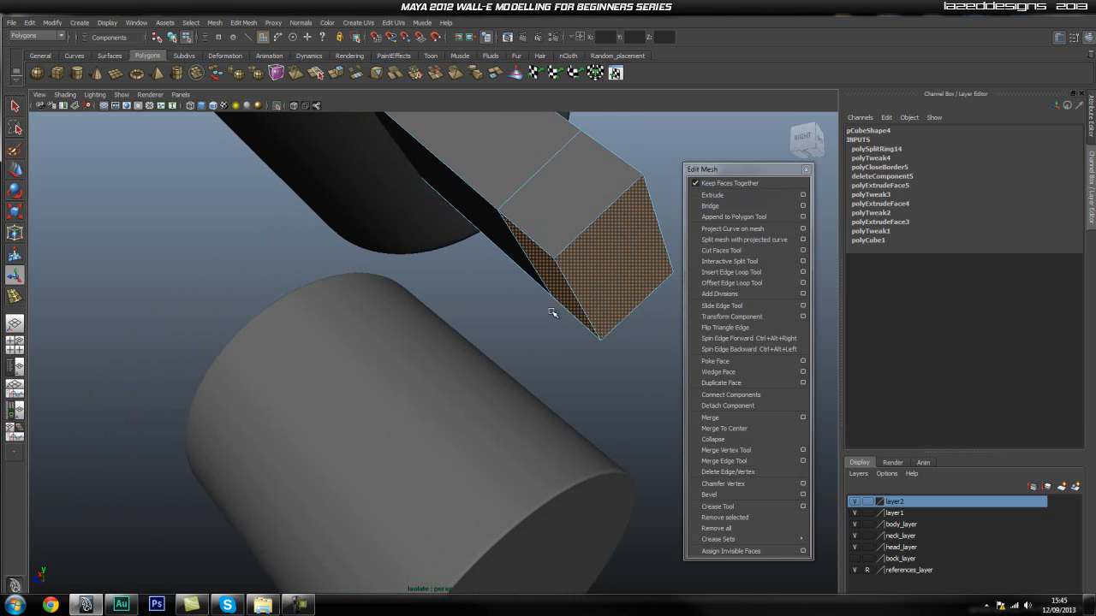
key("ctrl+z")
- Extrude only the inner face below the new edge loop until it reaches into the bevelled cylinder
left_click_drag(585, 327, 508, 305, "alt")
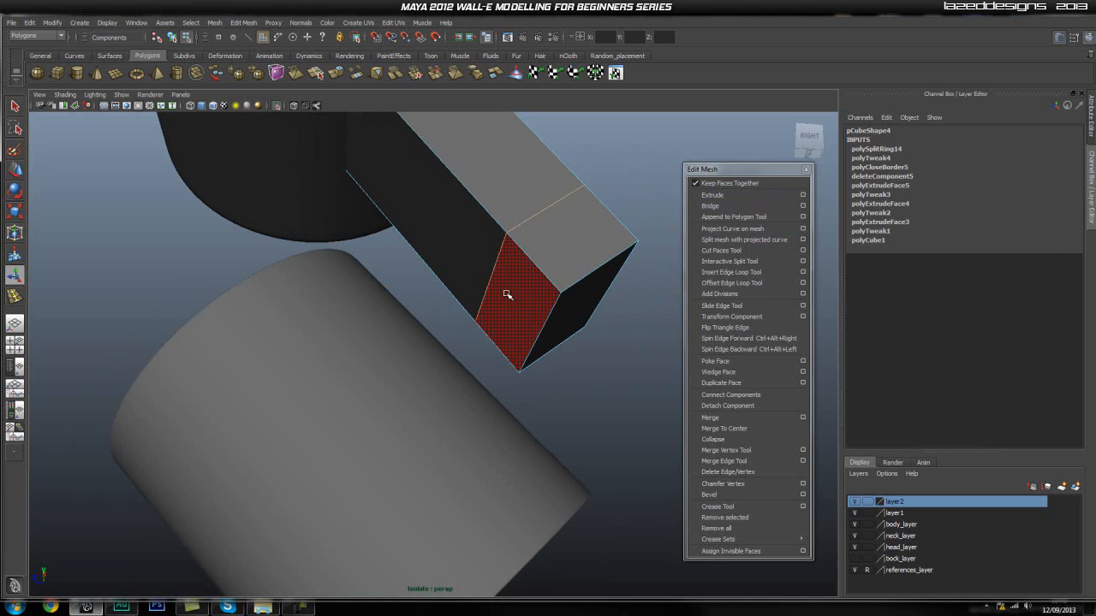
left_click(508, 306)
left_click(726, 194)
left_click_drag(575, 343, 544, 356, "alt")
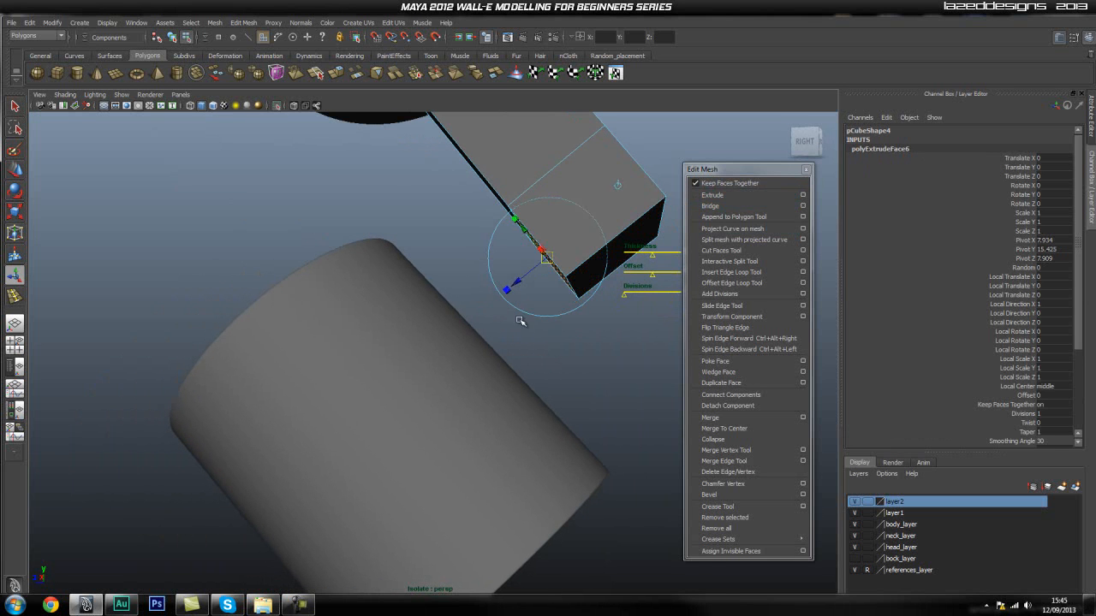
left_click_drag(517, 283, 450, 331)
left_click_drag(390, 374, 571, 357, "alt")
left_click(586, 368)
- Select the vertices of the arm's elbow and extruded lower part, and move them farther down along the arm's axis
key("q")
right_click_drag(474, 296, 510, 284)
left_click(511, 284)
scroll(581, 353, "down", 2)
left_click(580, 353)
left_click_drag(480, 369, 475, 309, "alt")
left_click(475, 310)
right_click_drag(470, 314, 420, 315)
left_click_drag(593, 224, 428, 372)
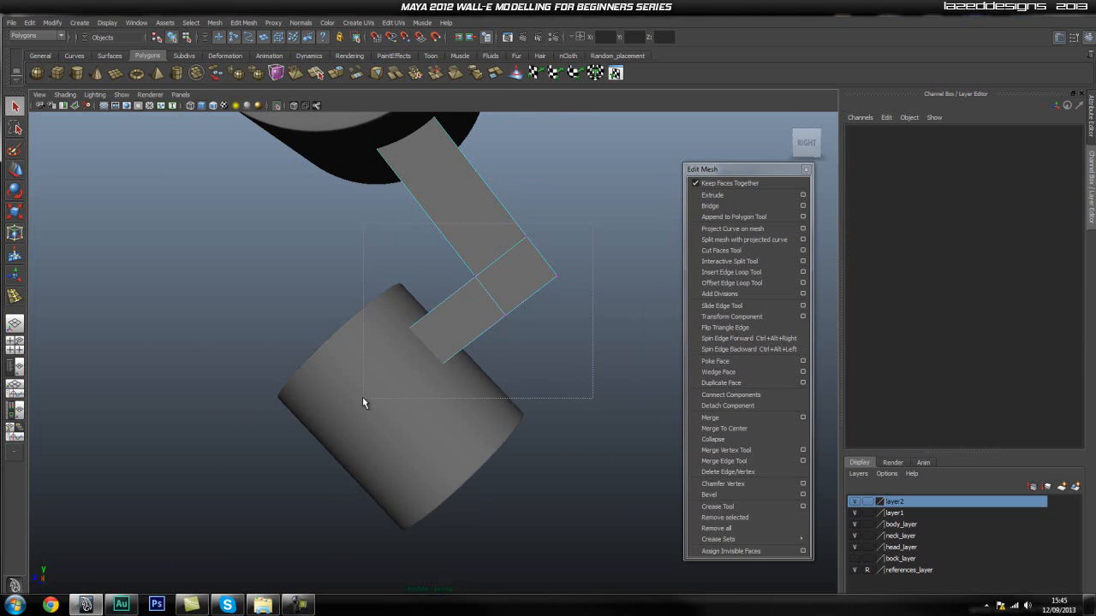
left_click_drag(362, 397, 362, 397)
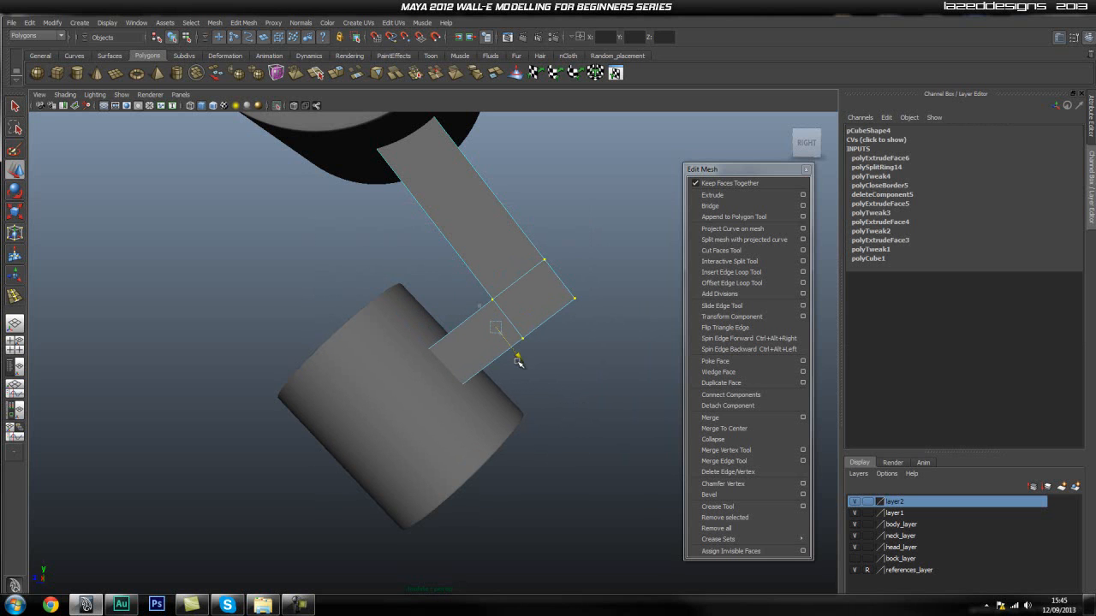
left_click(558, 383)
- Return the arm to object mode and isolate it on its own
left_click_drag(562, 385, 416, 348, "alt")
key("q")
right_click_drag(460, 291, 487, 280)
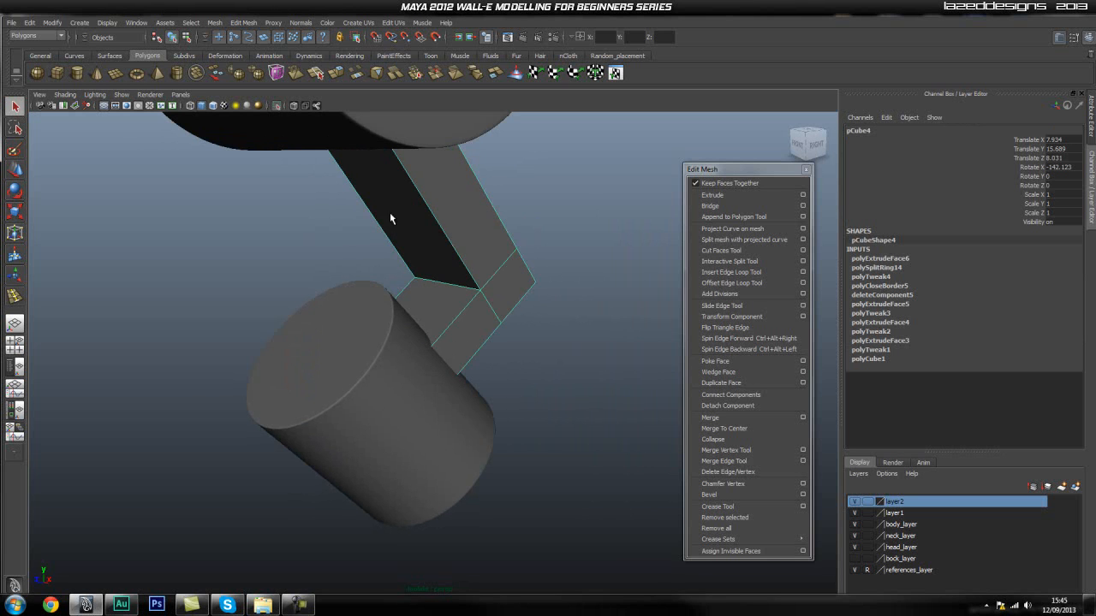
left_click(278, 108)
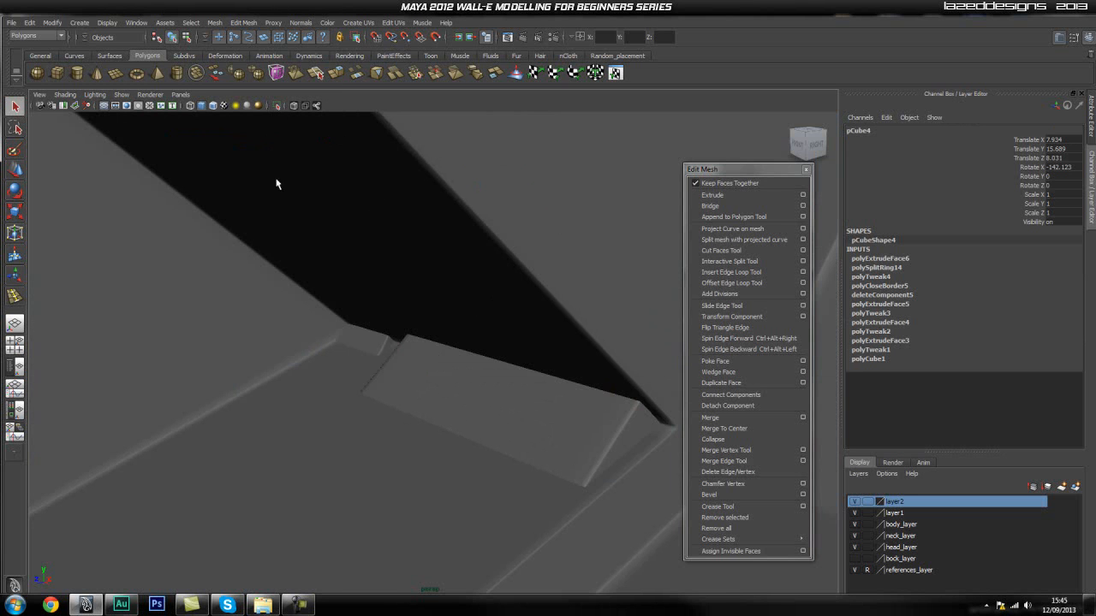
left_click(276, 105)
left_click_drag(306, 152, 494, 250, "alt")
right_click_drag(322, 283, 422, 315, "alt")
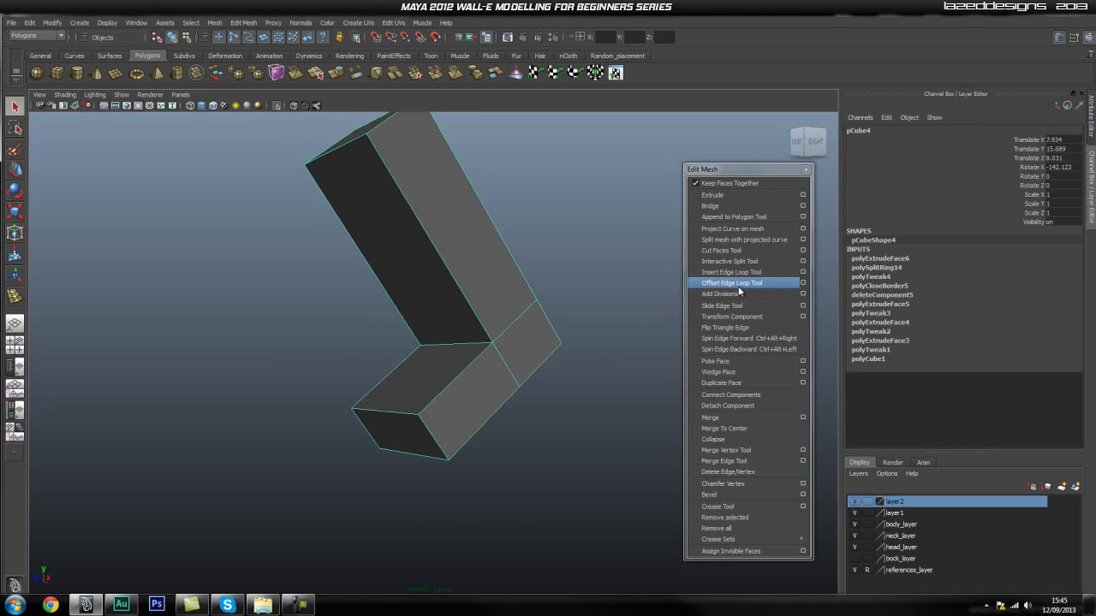
- Insert supporting edge loops around the arm close to its lower end face and just below the elbow's inner corner
left_click(738, 272)
right_click_drag(393, 370, 493, 385, "alt")
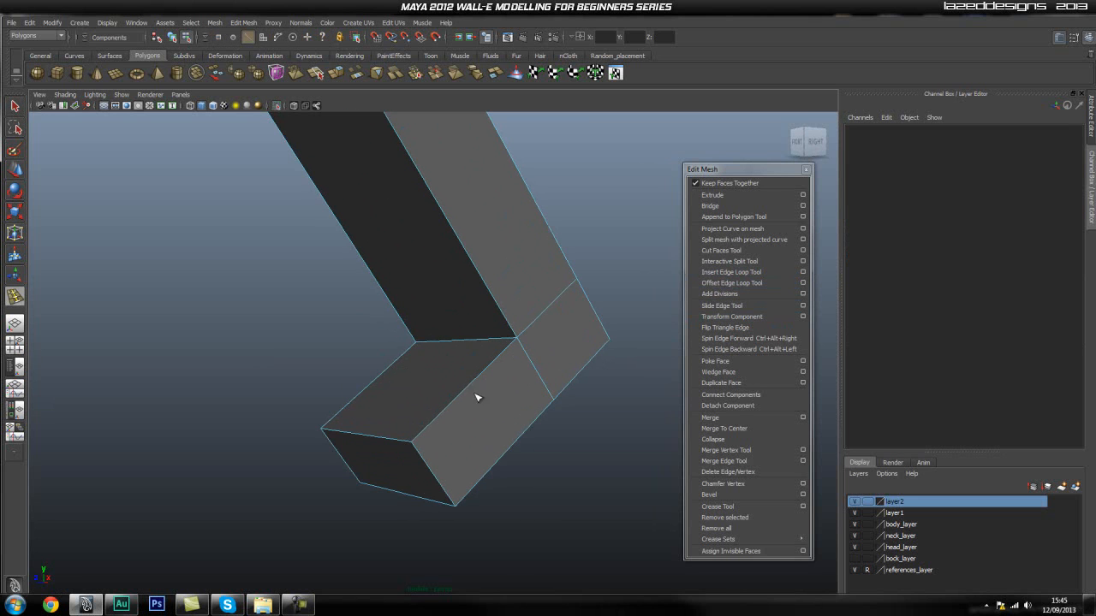
left_click_drag(420, 441, 414, 441)
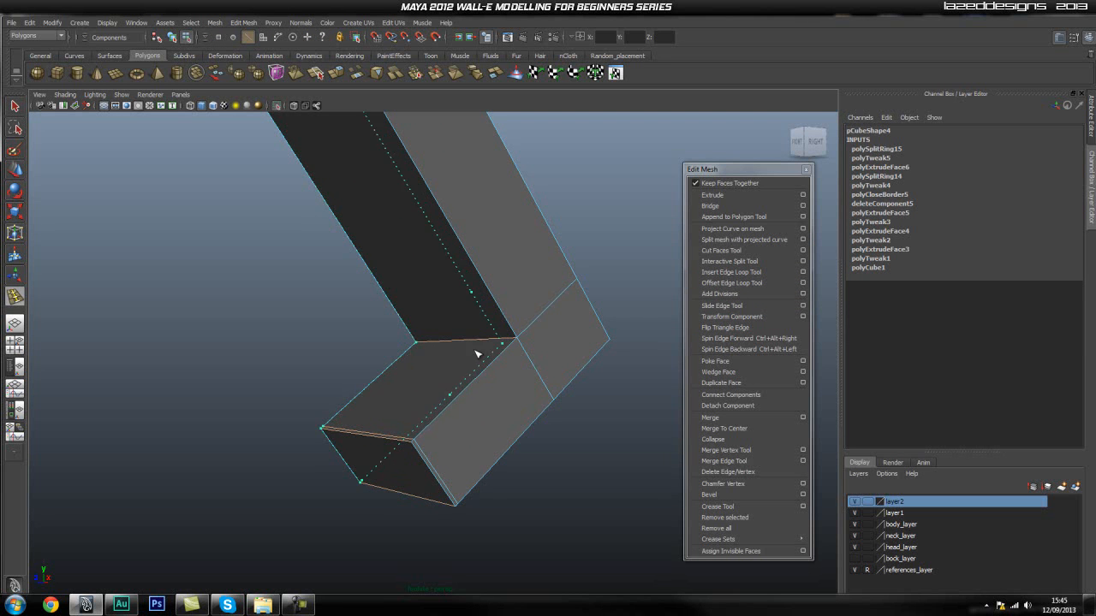
right_click_drag(420, 411, 470, 417, "alt")
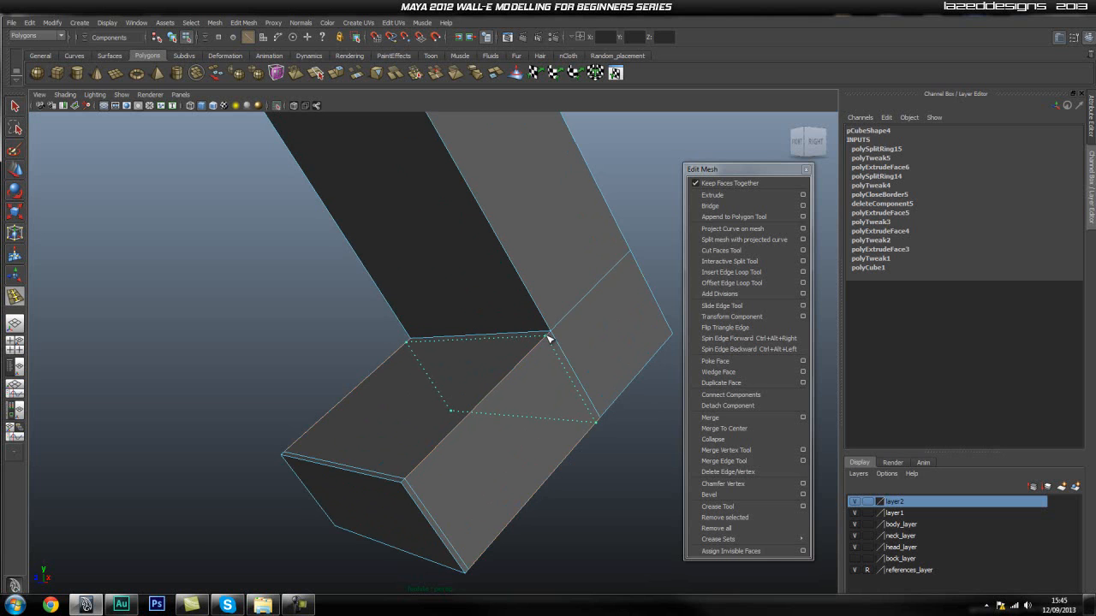
left_click_drag(468, 415, 440, 473, "alt")
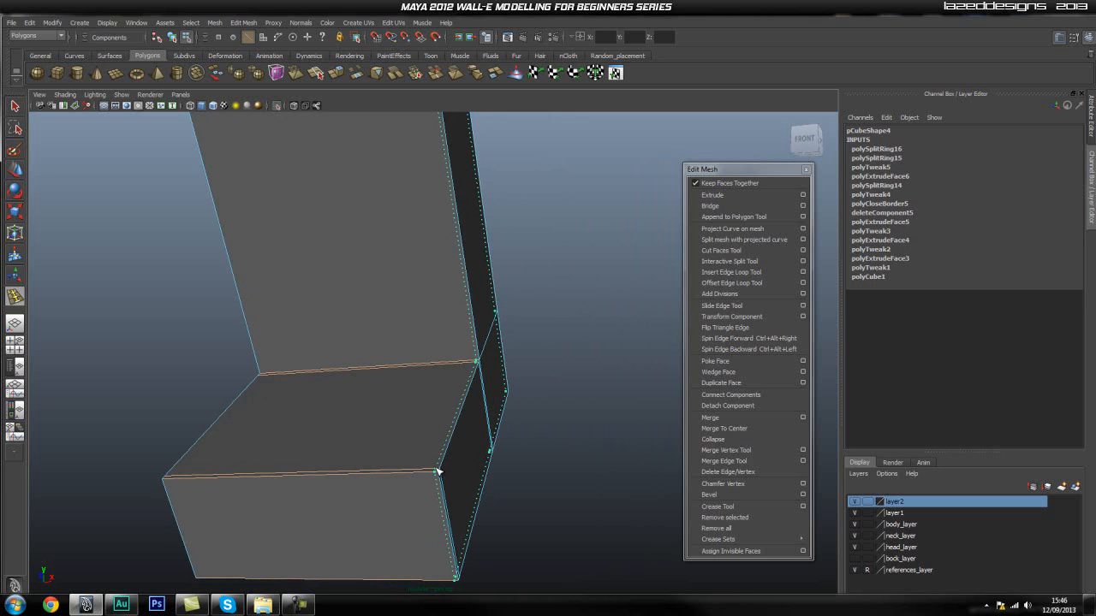
- Add supporting edge loops along the arm's full length, tight against the edges of its two side faces
left_click_drag(312, 444, 428, 462, "alt")
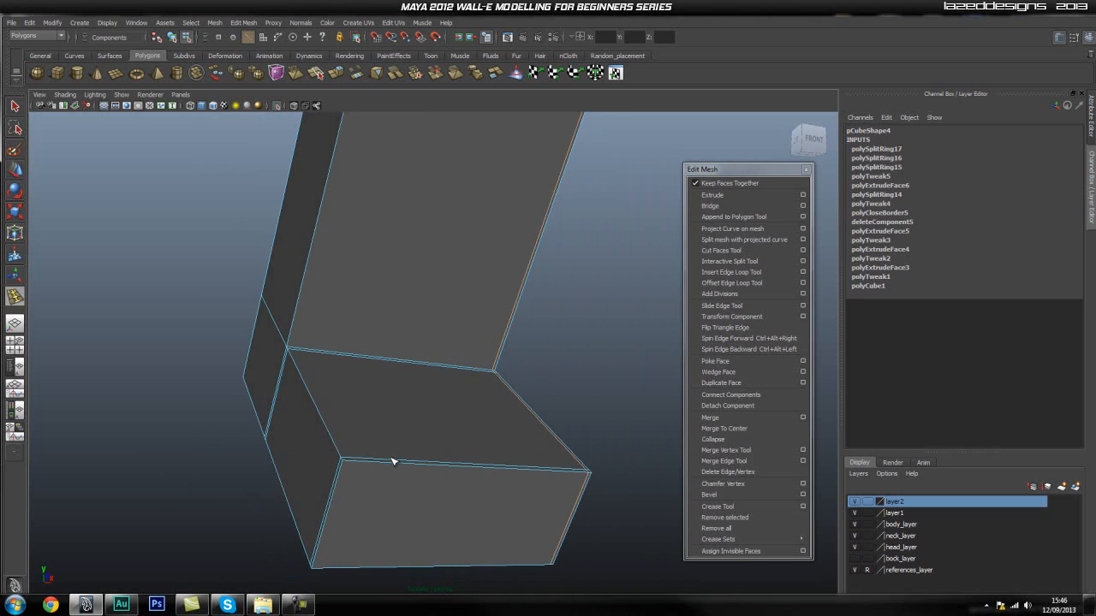
middle_click_drag(411, 419, 480, 383, "alt")
right_click_drag(417, 430, 446, 429, "alt")
left_click_drag(464, 483, 539, 450, "alt")
right_click_drag(540, 450, 591, 447, "alt")
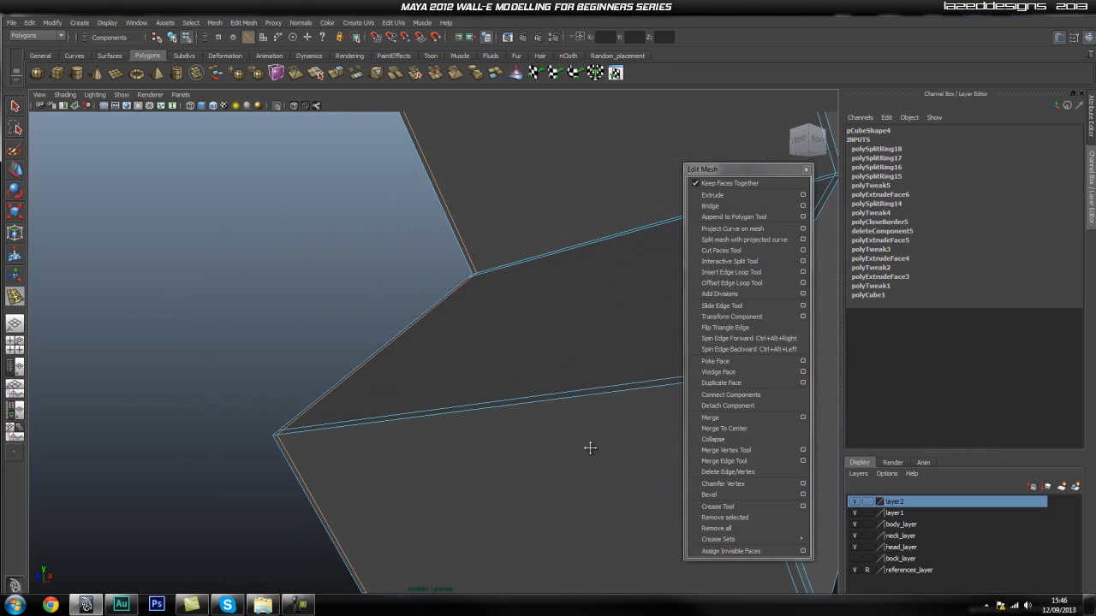
middle_click_drag(591, 448, 521, 443, "alt")
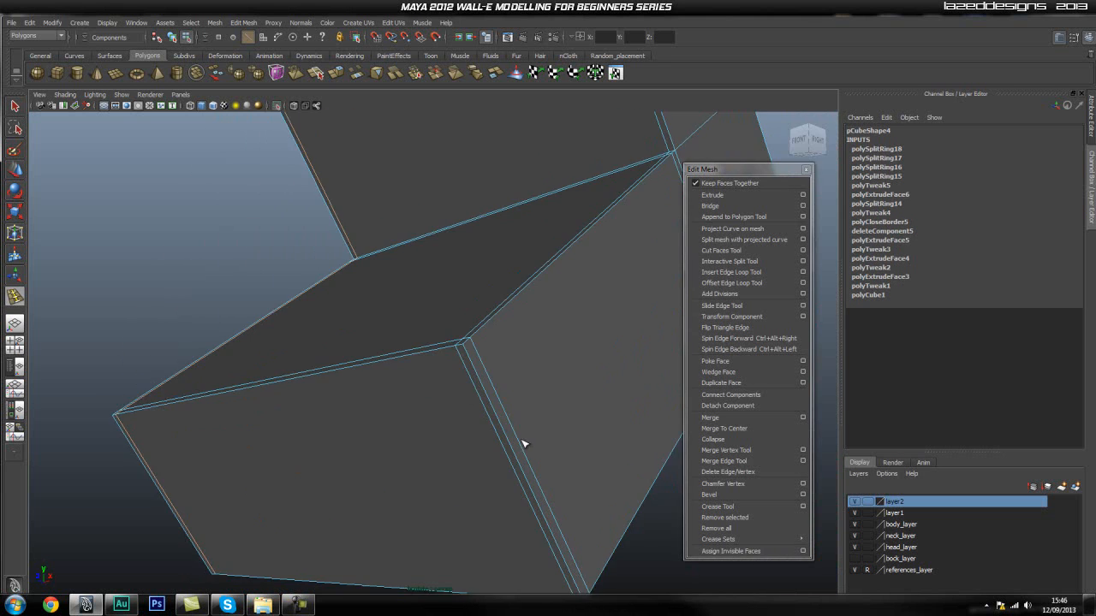
- Insert lengthwise supporting edge loops tight against the arm's inner and outer long edges
left_click(462, 351)
left_click_drag(462, 351, 460, 419, "alt")
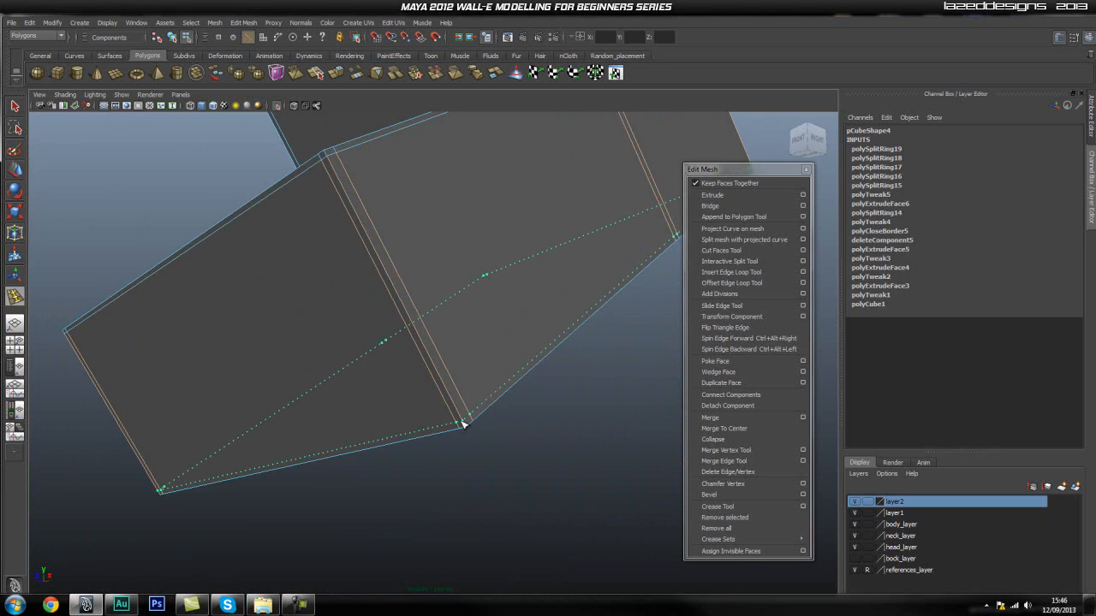
left_click(461, 423)
left_click_drag(461, 423, 445, 362, "alt")
scroll(468, 360, "up", 3)
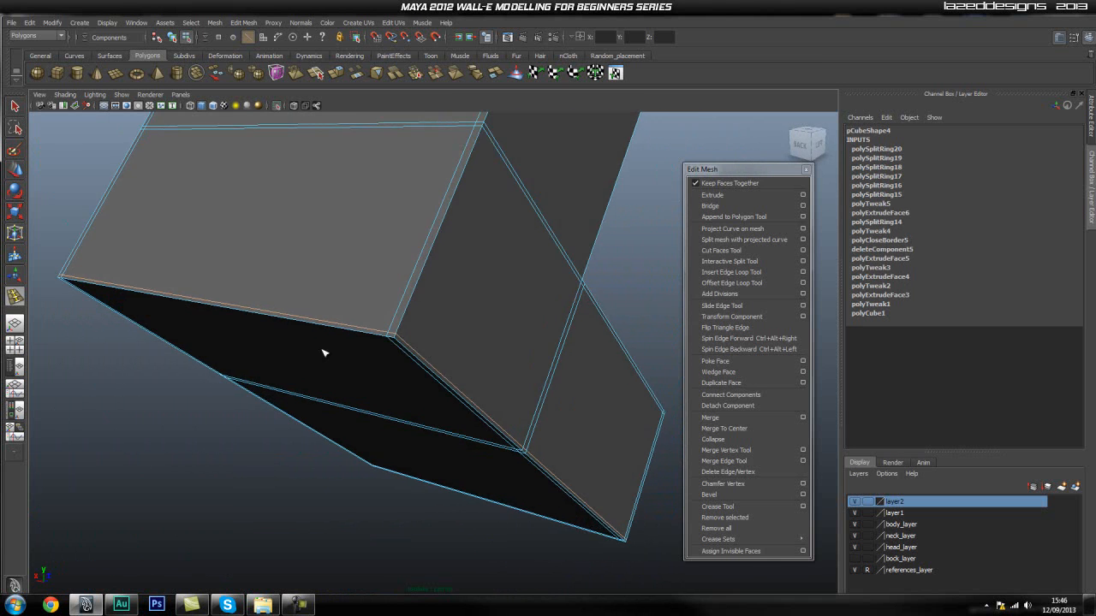
- Add the remaining supporting edge loops near the arm's outer bend and back corner edges
scroll(360, 345, "up", 5)
scroll(338, 324, "down", 3)
scroll(350, 325, "up", 2)
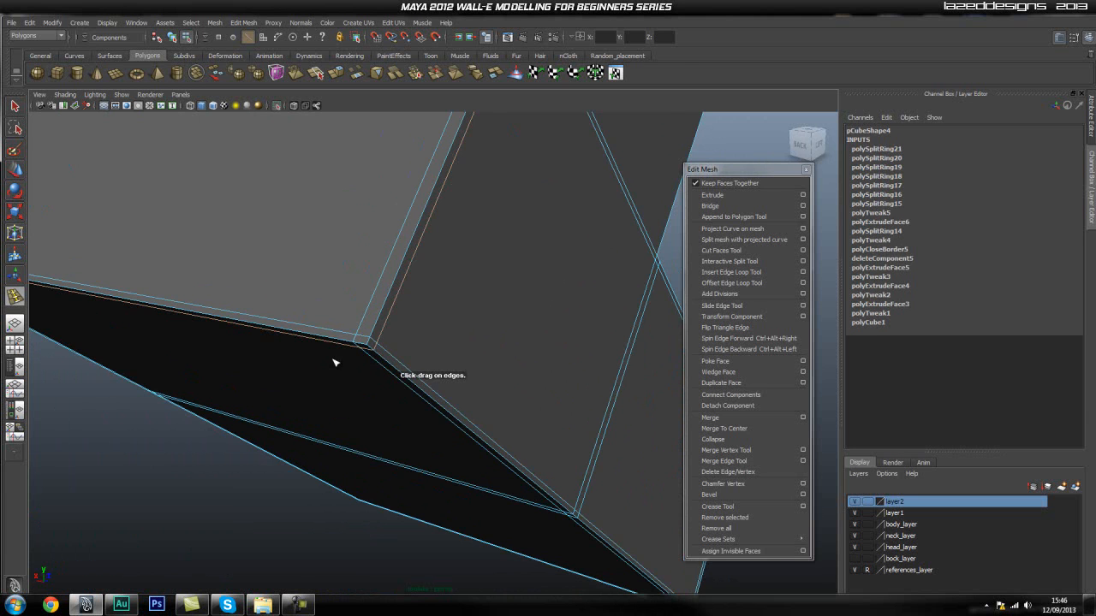
scroll(330, 358, "down", 2)
left_click_drag(325, 355, 430, 368, "alt")
right_click_drag(382, 356, 473, 396, "alt")
left_click(465, 400)
- Return the arm to object mode and check its edges and elbow in smooth preview before restoring the unsmoothed display
left_click_drag(465, 400, 507, 332, "alt")
right_click_drag(357, 345, 489, 341, "alt")
left_click_drag(488, 341, 437, 335, "alt")
right_click_drag(436, 334, 474, 346, "alt")
left_click_drag(473, 347, 443, 289, "alt")
mouse_move(474, 285)
right_mouse_down()
mouse_move(483, 270)
mouse_move(491, 280)
right_mouse_up()
left_click(485, 270)
key("3")
left_click(596, 289)
left_click(462, 296)
key("1")
- Insert one more supporting edge loop around the arm just above the elbow's inner corner
middle_click_drag(528, 295, 490, 421, "alt")
right_click_drag(432, 389, 651, 375, "alt")
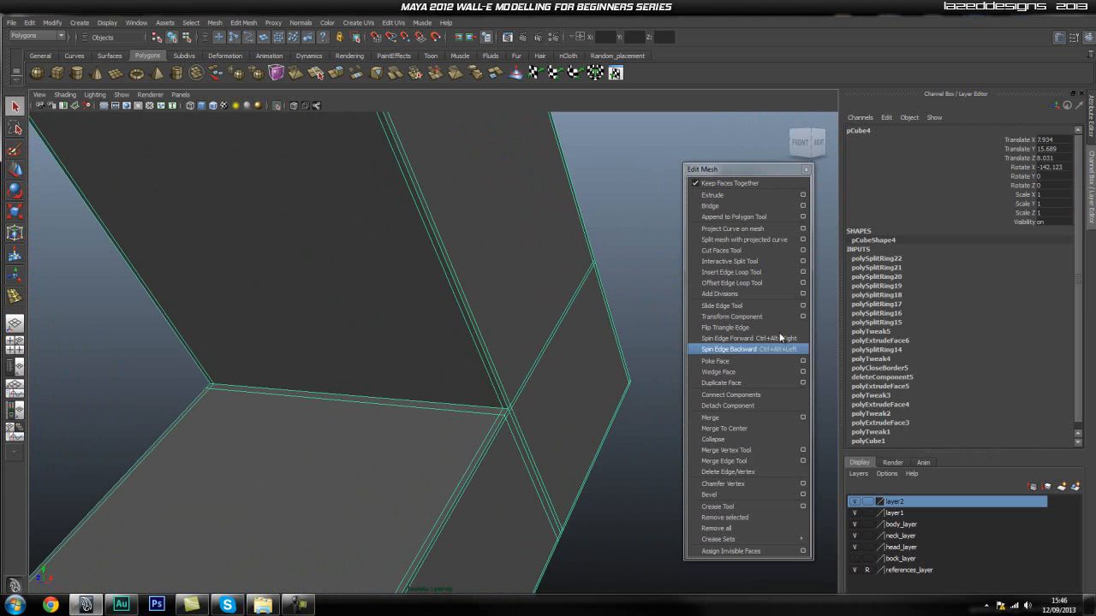
left_click(725, 272)
left_click_drag(502, 399, 507, 407)
key("q")
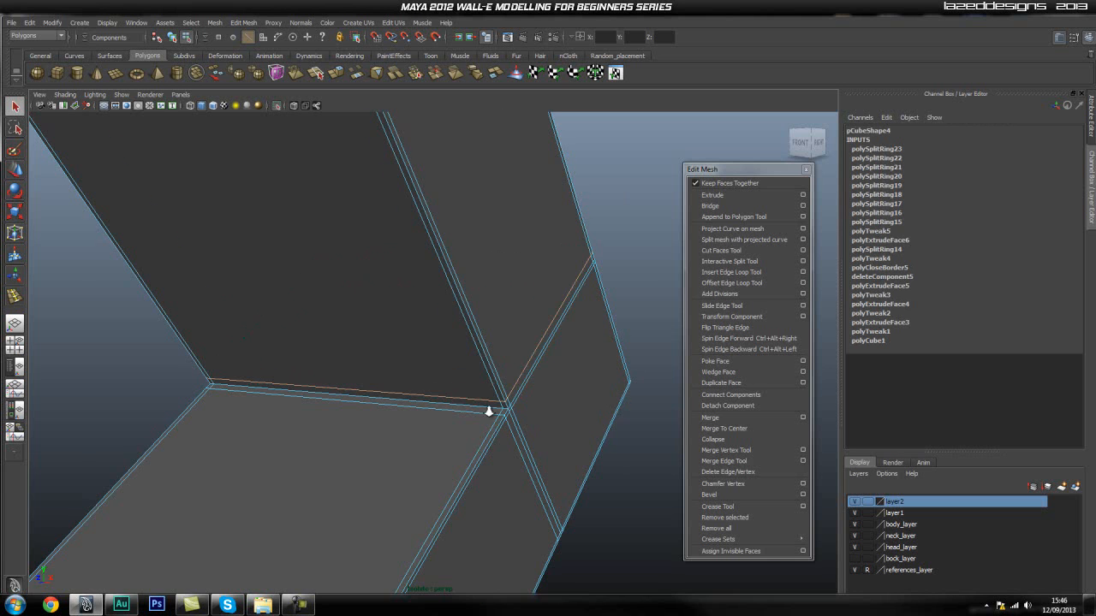
- Return the arm to object mode and inspect the tightened elbow corner in smooth preview and unsmoothed display
scroll(491, 416, "down", 5)
right_click_drag(423, 388, 460, 312)
left_click(575, 434)
left_click_drag(574, 434, 366, 398, "alt")
right_click_drag(299, 379, 342, 373, "alt")
left_click_drag(343, 373, 354, 374, "alt")
left_click(361, 374)
key("1")
right_click_drag(342, 380, 380, 379, "alt")
right_click_drag(205, 380, 320, 382, "alt")
left_click_drag(320, 382, 469, 382, "alt")
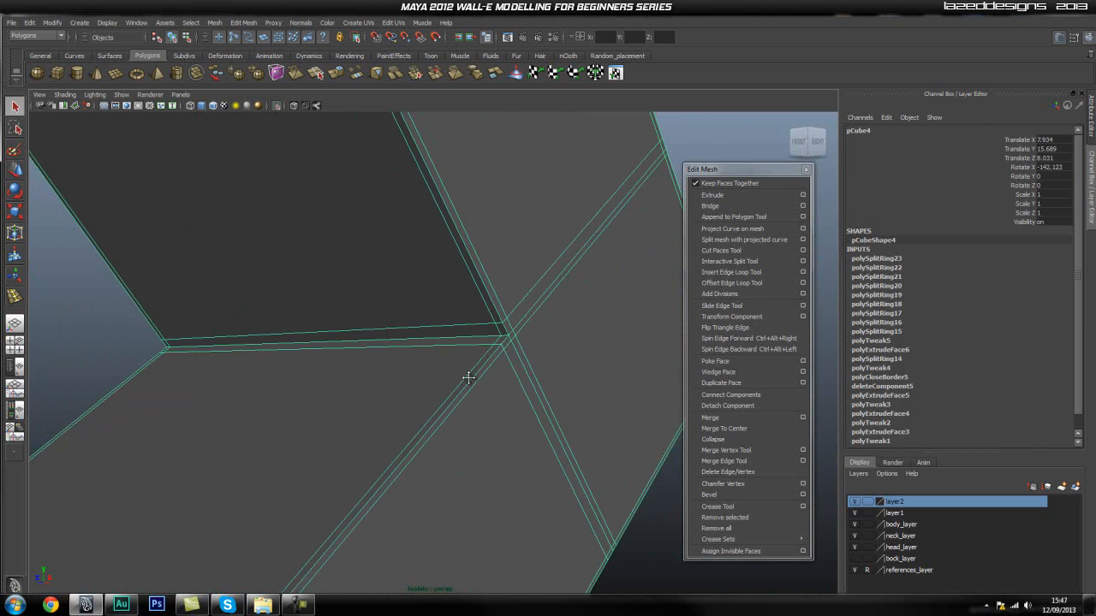
- Turn off the arm's isolation to show it in place between the bracket and the finger's cylinder
right_click_drag(469, 383, 384, 308, "alt")
left_click_drag(385, 308, 293, 251, "alt")
left_click(274, 105)
left_click_drag(545, 351, 474, 367, "alt")
right_click_drag(474, 367, 441, 383, "alt")
left_click_drag(533, 373, 528, 391, "alt")
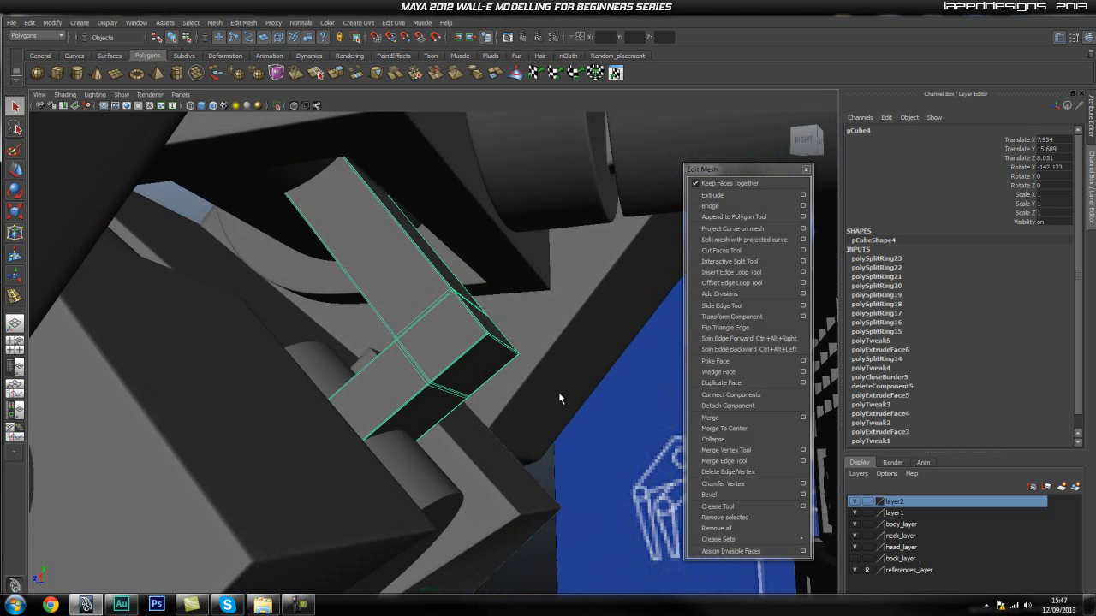
- Deselect the arm and examine how it sits in the knuckle joint and the whole hand from several angles
left_click(582, 394)
left_click_drag(255, 318, 313, 340, "alt")
left_click(362, 340)
left_click(620, 395)
left_click_drag(620, 396, 339, 396, "alt")
middle_click_drag(340, 396, 347, 387, "alt")
left_click_drag(346, 387, 361, 307, "alt")
left_click_drag(395, 263, 380, 369, "alt")
middle_click_drag(379, 369, 373, 337, "alt")
left_click_drag(372, 336, 368, 340, "alt")
left_click(515, 400)
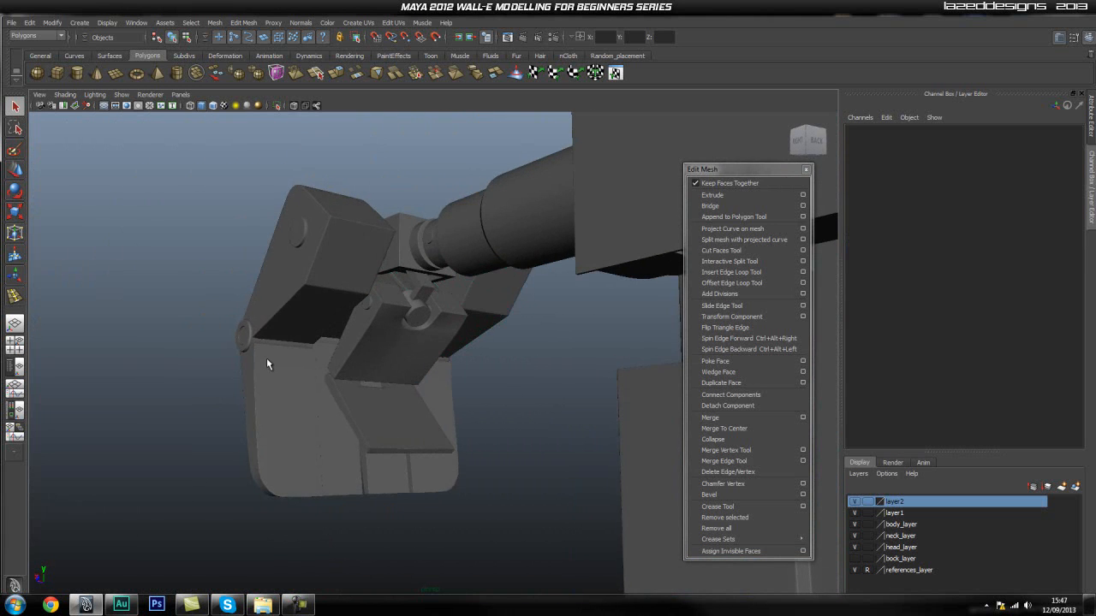
- Select the finger's upper segment and lower segment and isolate them from the rest of the model
scroll(268, 364, "up", 5)
middle_click_drag(273, 360, 334, 329, "alt")
left_click_drag(398, 336, 464, 362, "alt")
left_click_drag(508, 305, 403, 303, "alt")
middle_click_drag(403, 306, 313, 418, "alt")
middle_click_drag(353, 328, 362, 171, "alt")
left_click_drag(308, 332, 222, 275, "alt")
left_click(312, 261)
left_click(276, 355)
left_click(263, 254)
left_click(222, 277)
left_click(256, 227)
left_click(253, 291)
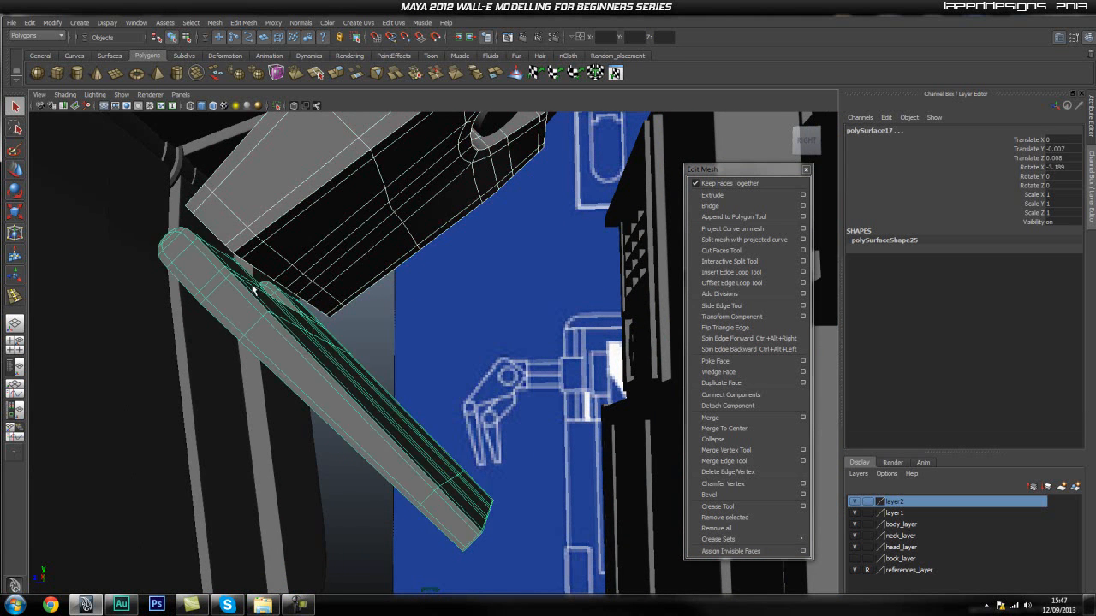
left_click(278, 107)
- Examine the notch in the lower finger segment and the upper segment's end face behind it
left_click(454, 325)
left_click_drag(132, 269, 284, 276, "alt")
right_click_drag(463, 264, 387, 279, "alt")
left_click_drag(386, 278, 402, 254, "alt")
left_click(511, 314)
left_click(572, 320, "ctrl")
left_click_drag(572, 321, 479, 299, "alt")
left_click_drag(419, 278, 354, 319, "alt")
left_click(285, 221)
right_click_drag(353, 319, 466, 349, "alt")
left_click_drag(445, 347, 480, 310, "alt")
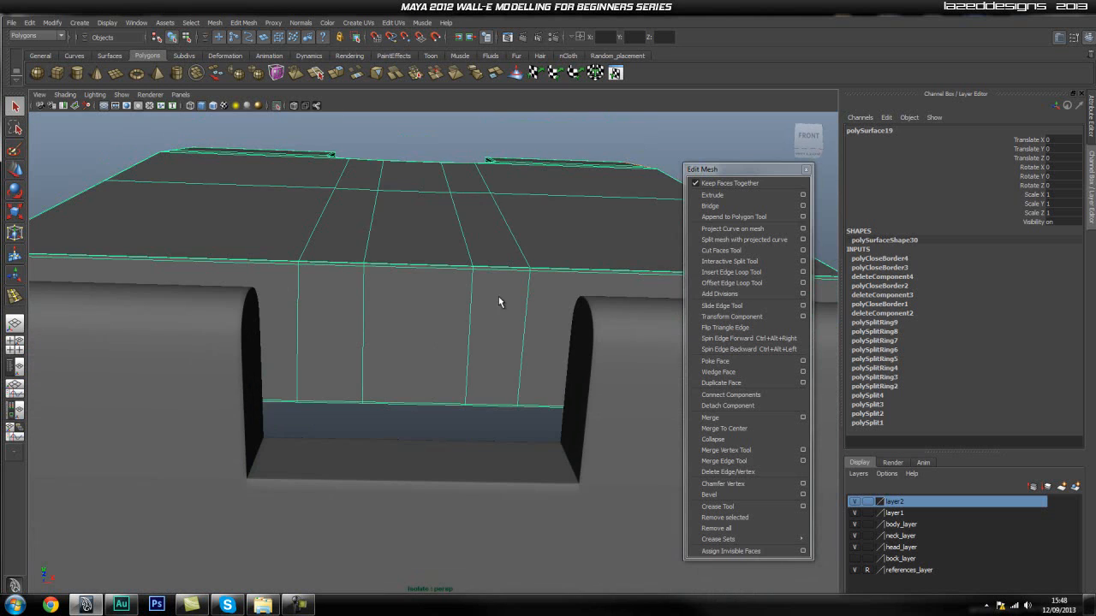
right_click_drag(374, 311, 459, 306, "alt")
left_click_drag(460, 306, 477, 274, "alt")
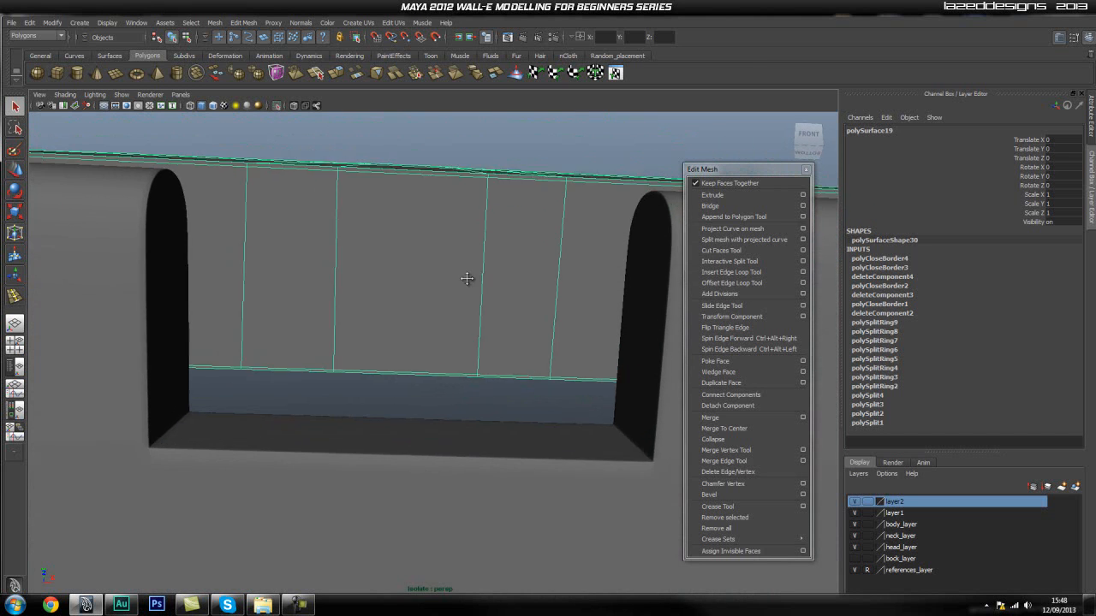
middle_click_drag(477, 274, 424, 334, "alt")
right_click_drag(424, 334, 543, 348, "alt")
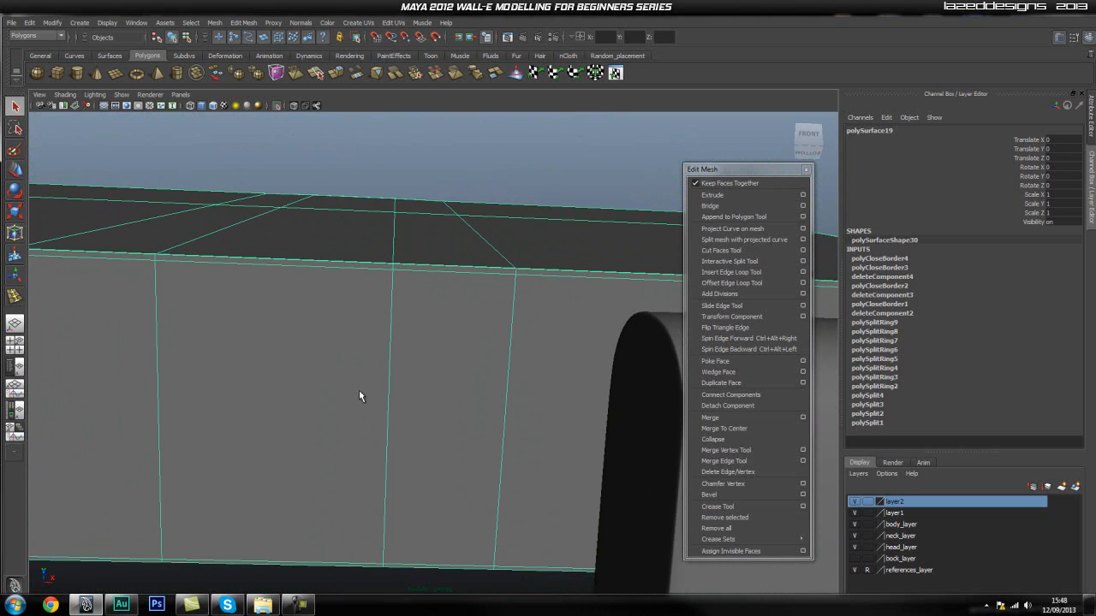
right_click_drag(489, 375, 298, 352, "alt")
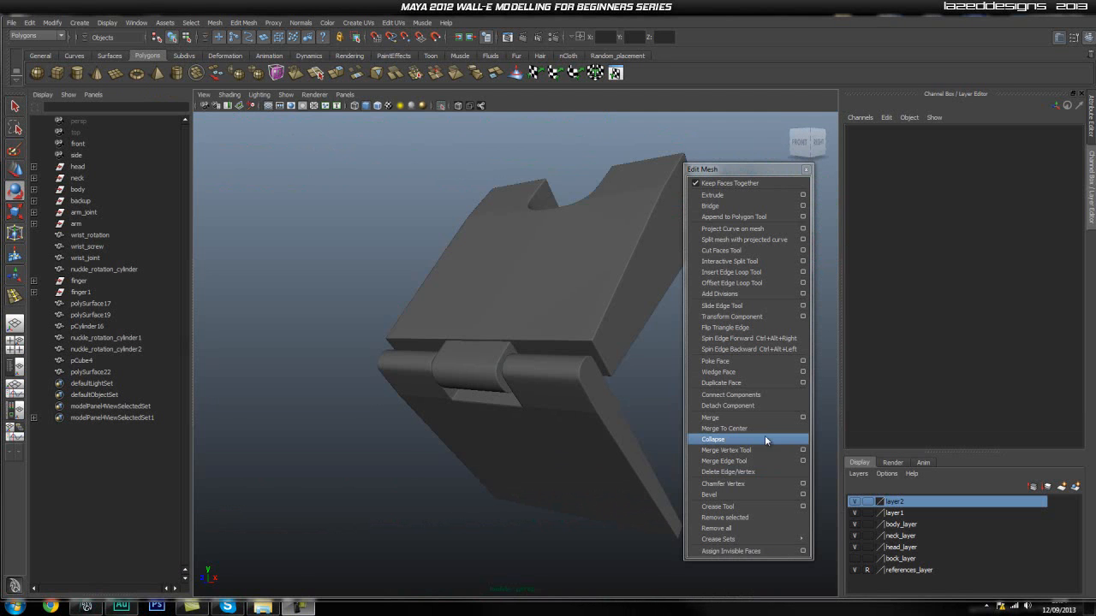
- Inspect the curved hinge piece in the notch and how it meets the upper and lower finger segments
left_click_drag(408, 422, 460, 433, "alt")
left_click(490, 368)
left_click(574, 262)
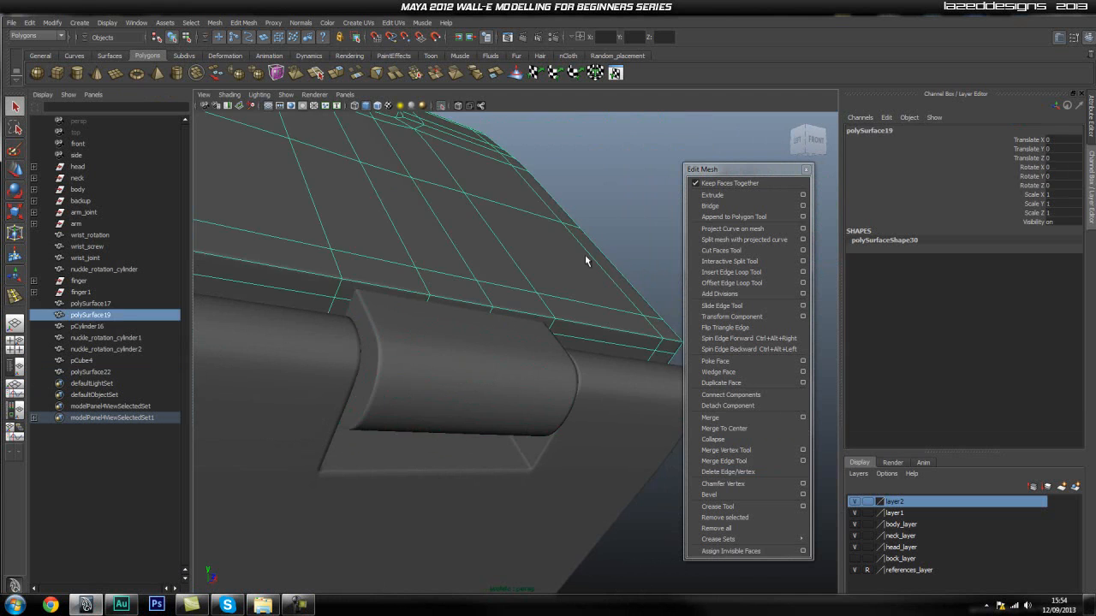
left_click(534, 325)
left_click_drag(386, 416, 548, 391, "alt")
left_click(459, 391)
left_click(624, 246)
left_click(461, 395)
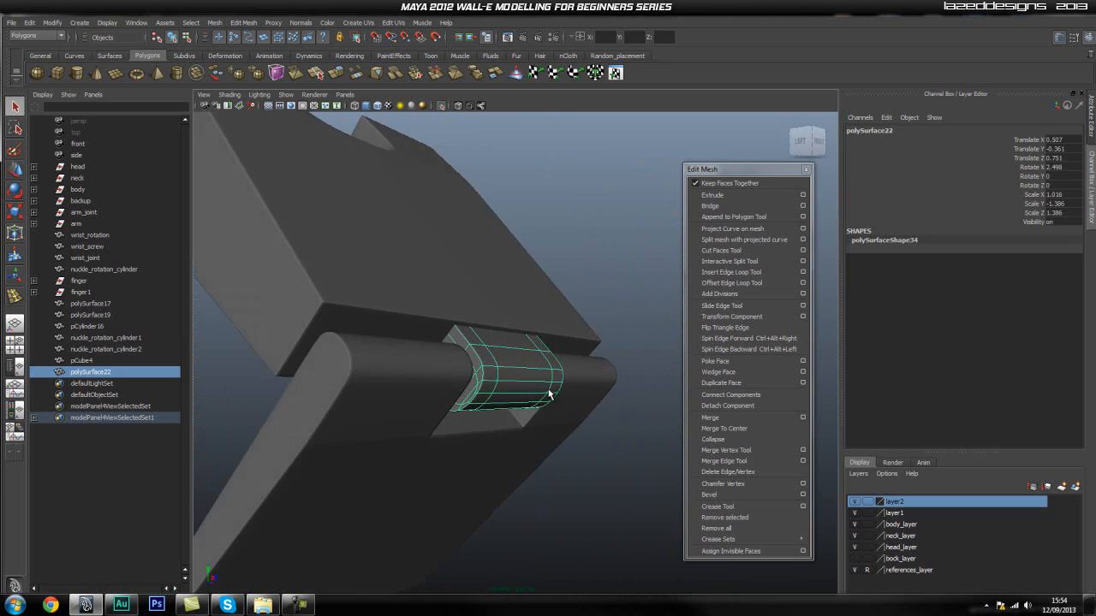
left_click(448, 332)
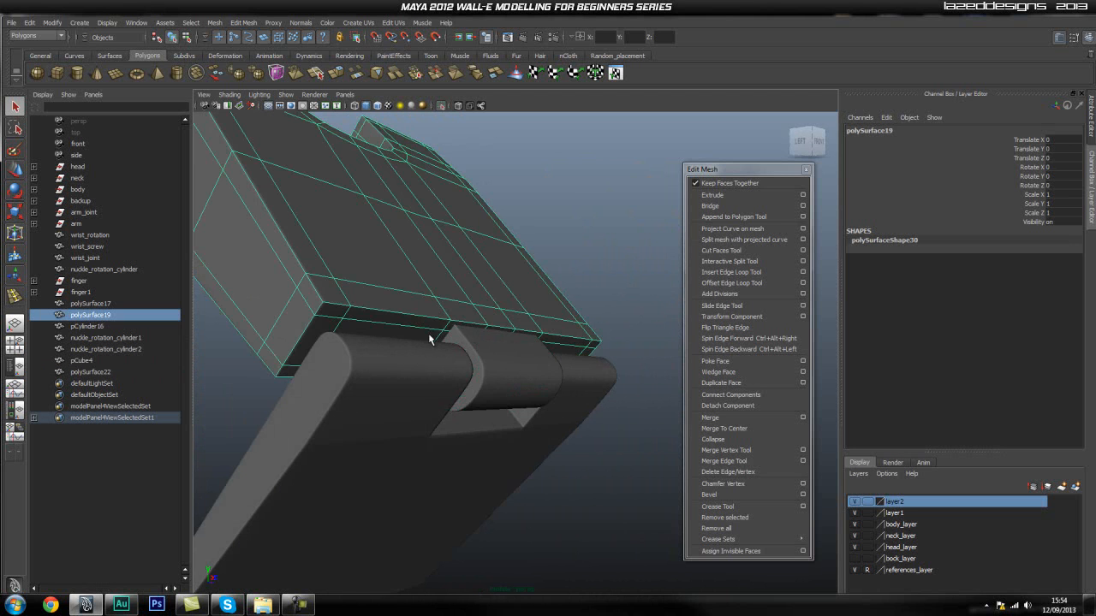
left_click(614, 332)
left_click_drag(614, 332, 555, 341, "alt")
left_click(564, 401)
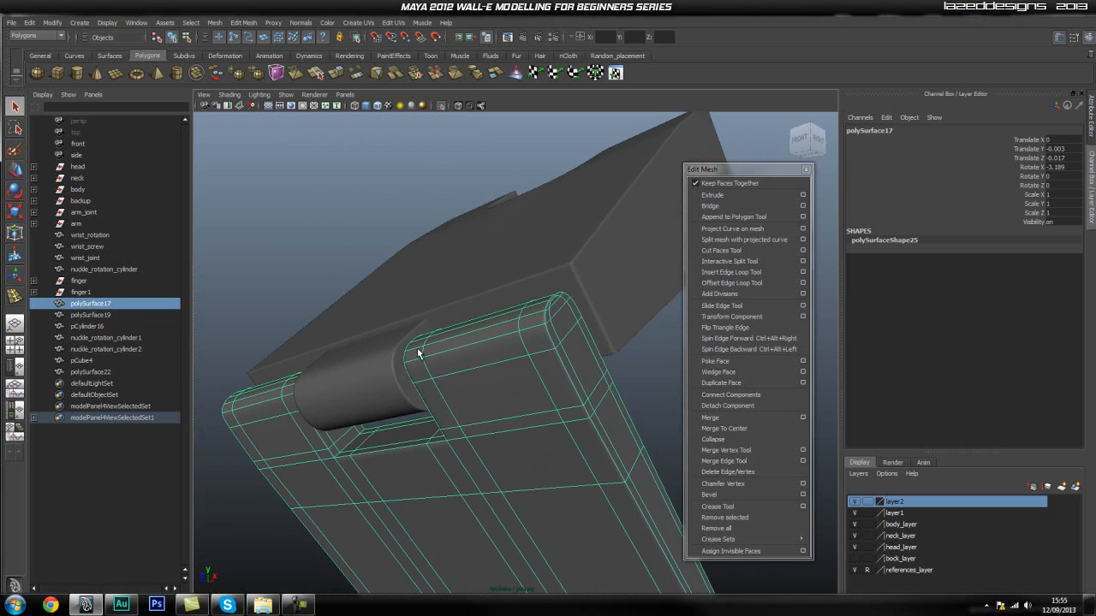
left_click_drag(443, 350, 552, 399, "alt")
left_click(458, 397)
left_click(395, 295)
left_click(463, 402)
left_click_drag(376, 462, 492, 417, "alt")
left_click(565, 404)
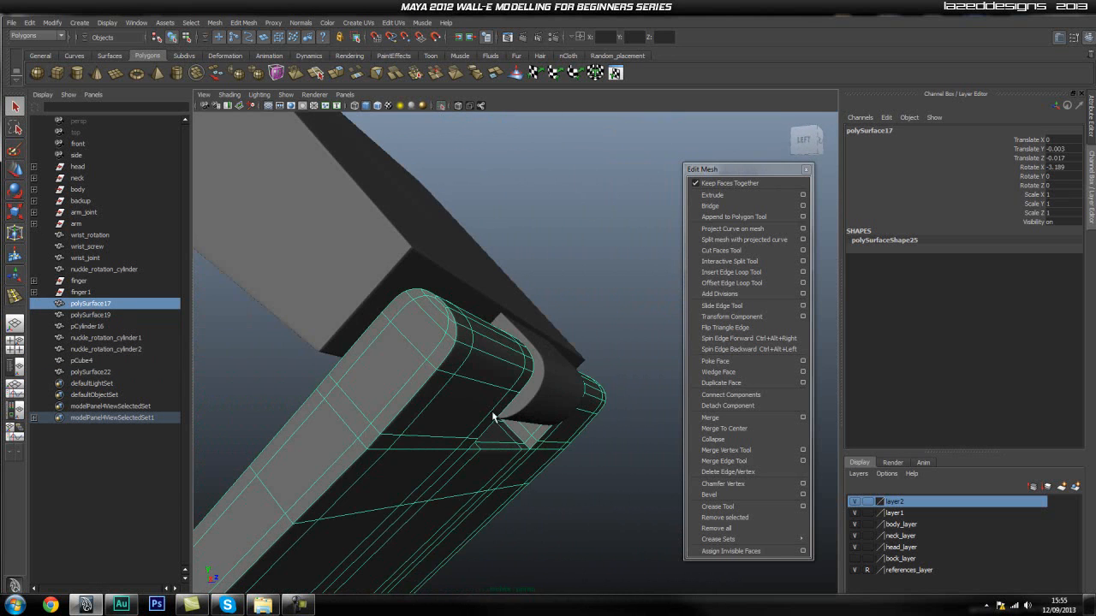
left_click_drag(575, 424, 550, 428, "alt")
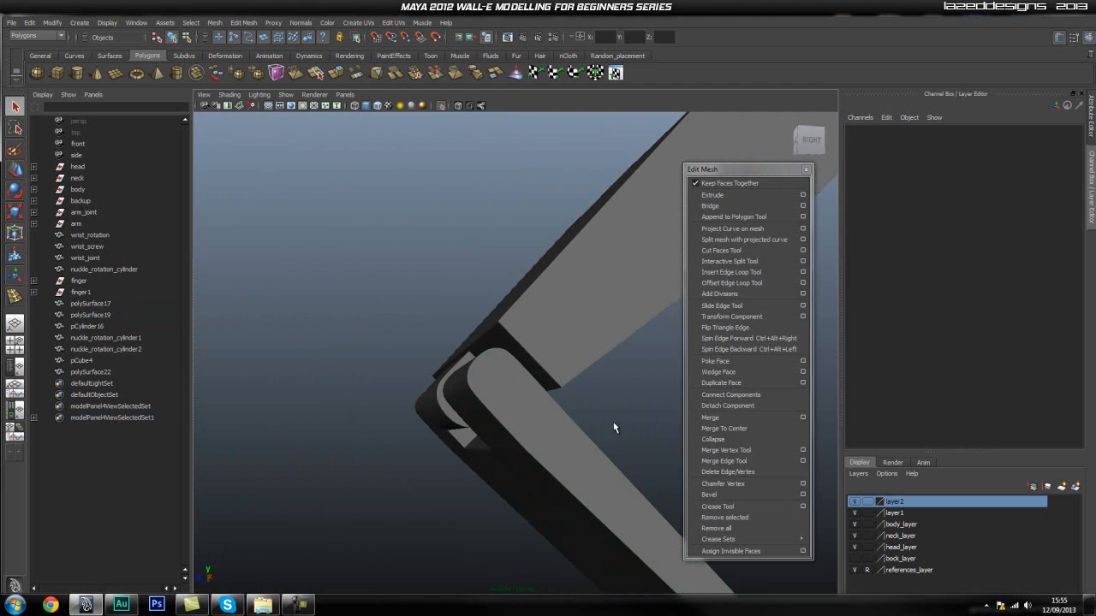
- Draw a polygon cylinder centred on the lower finger segment's rounded end, working in the right side view
left_click_drag(398, 285, 399, 350, "alt")
key("space")
left_click_drag(468, 367, 481, 466)
left_click_drag(570, 456, 523, 423, "alt")
key("space")
middle_click_drag(486, 414, 510, 425, "alt")
scroll(468, 394, "up", 1)
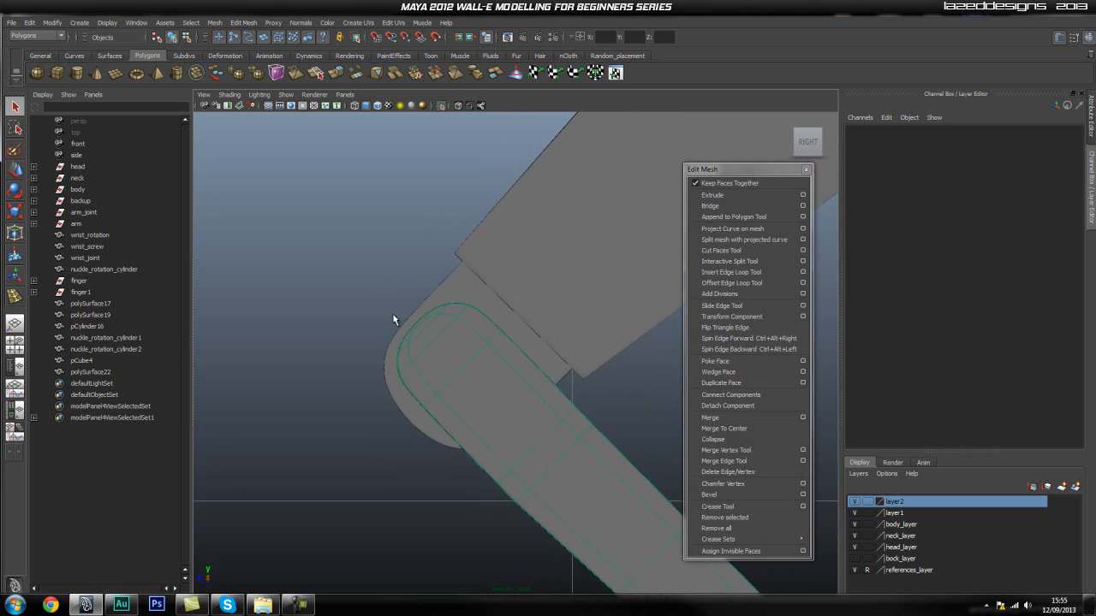
left_click(79, 74)
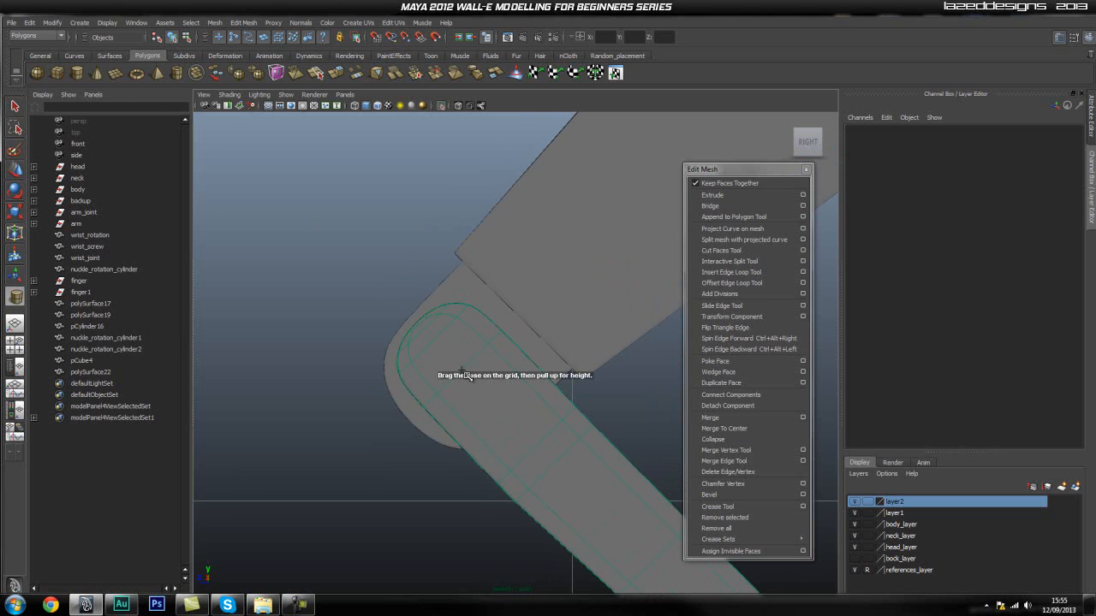
left_click_drag(463, 369, 455, 585)
- Turn off isolation and return to the perspective view around the finger hinge
left_click(443, 106)
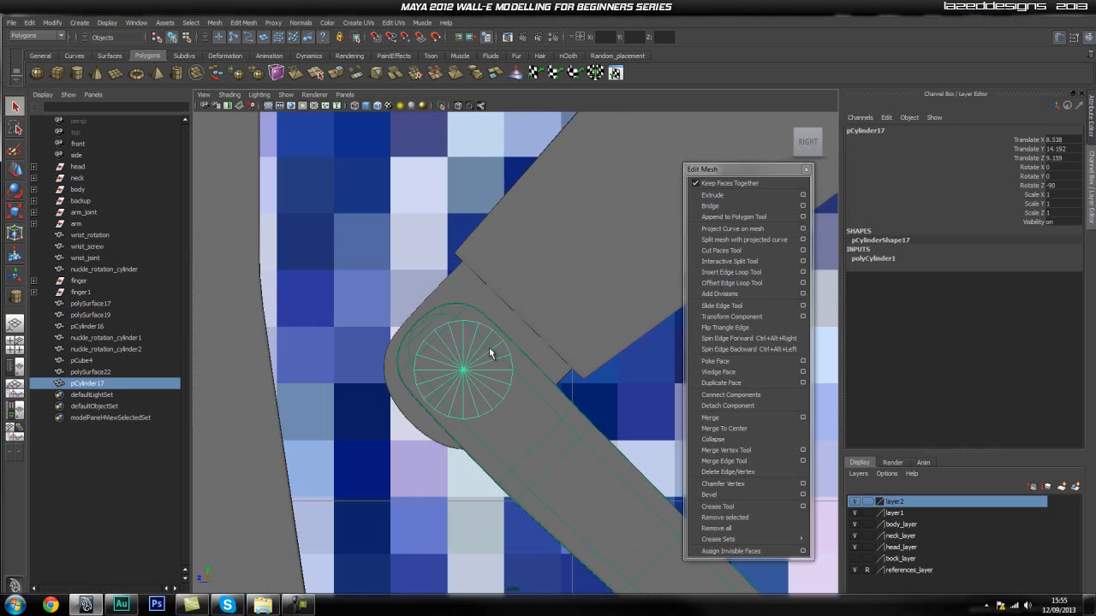
key("space")
left_click_drag(473, 368, 470, 340)
left_click_drag(485, 407, 547, 472, "alt")
left_click(532, 485)
key("space")
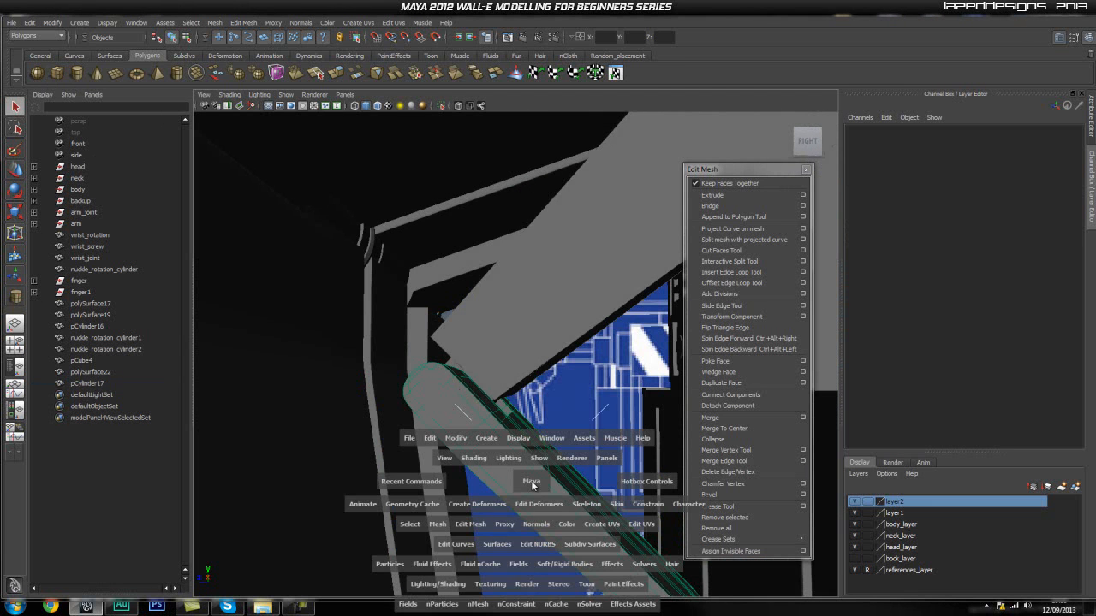
left_click(453, 439)
left_click(499, 315)
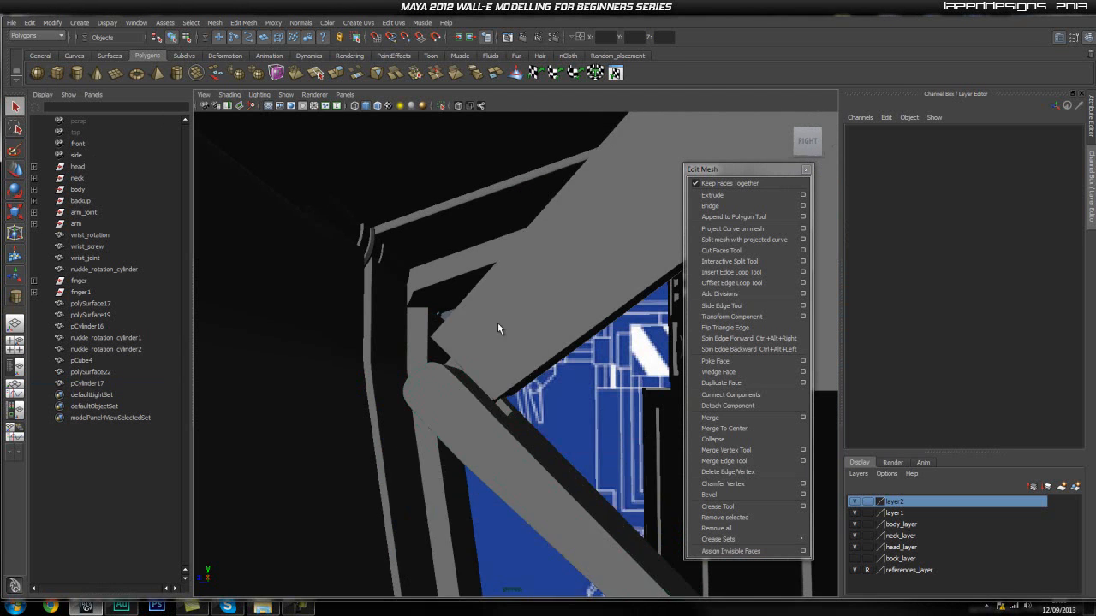
left_click_drag(430, 416, 454, 421, "alt")
- Isolate both finger segments, the curved hinge piece and the new pin cylinder
left_click(470, 441)
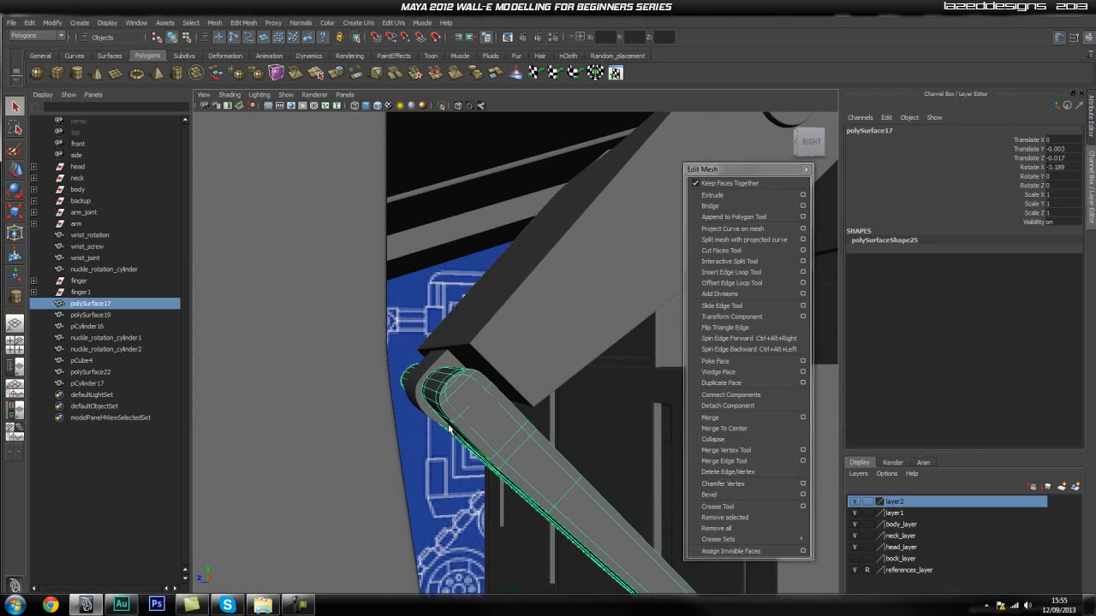
left_click(441, 376, "shift")
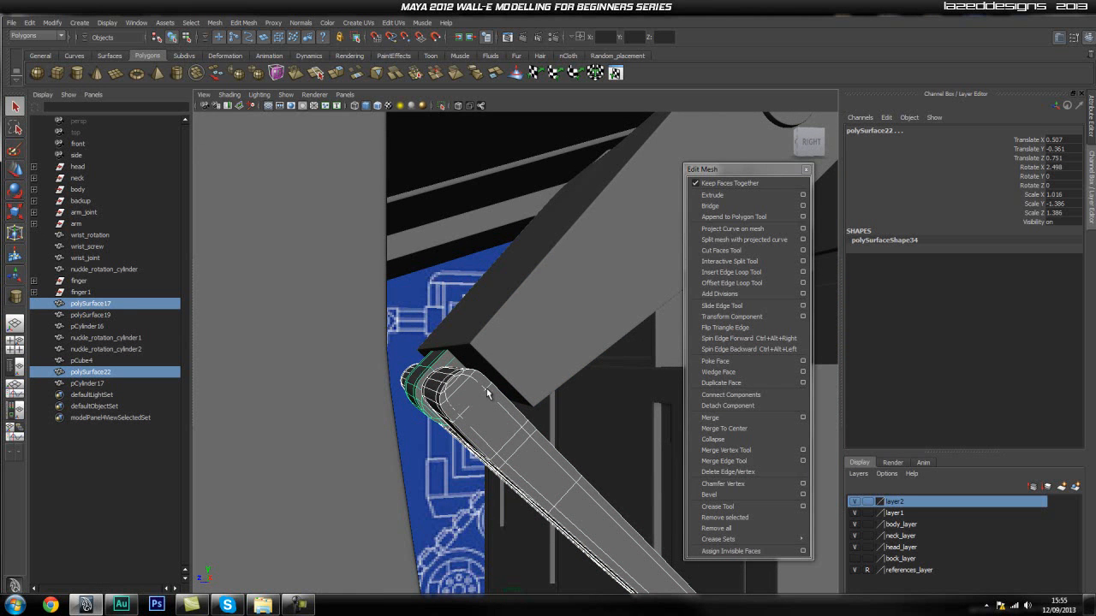
left_click(513, 355, "shift")
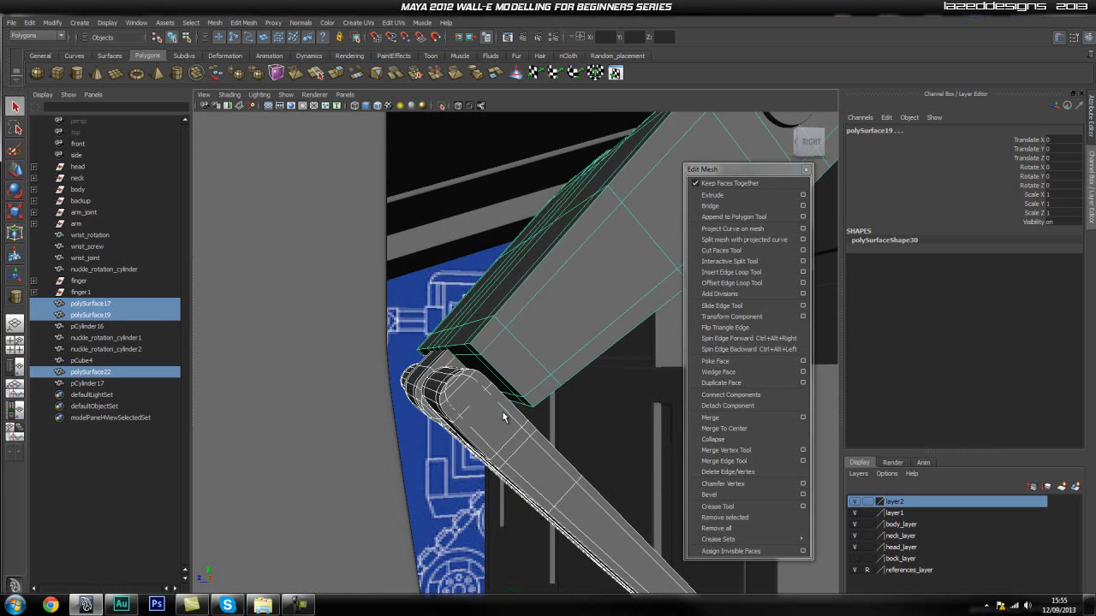
left_click(94, 383, "ctrl")
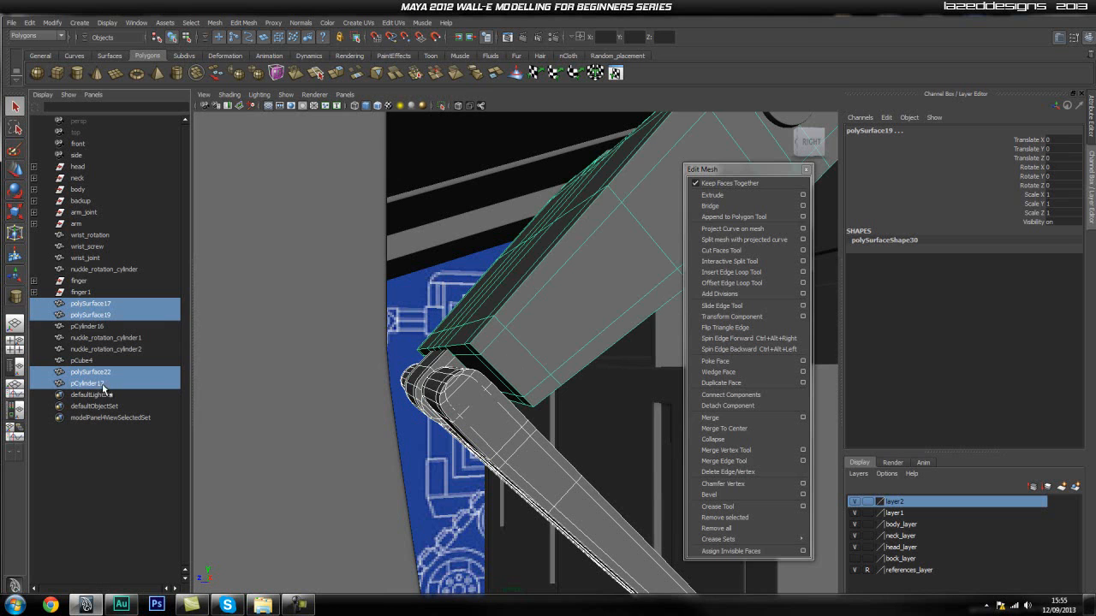
left_click(442, 106)
left_click_drag(396, 272, 485, 279, "alt")
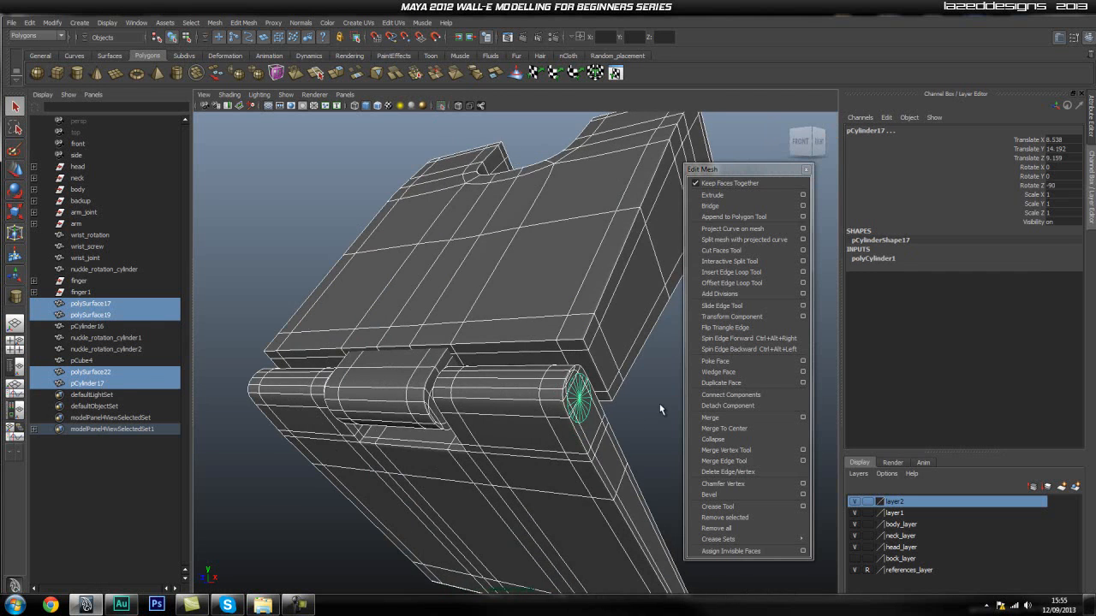
- Move the pin cylinder to about X 7.912 behind the hinge piece and stretch its Y scale to 2.77 to span the notch
left_click(641, 418)
left_click(575, 401)
left_click(101, 385)
left_click_drag(361, 401, 423, 405, "alt")
key("w")
left_click_drag(627, 405, 476, 403)
key("r")
key("w")
key("r")
key("w")
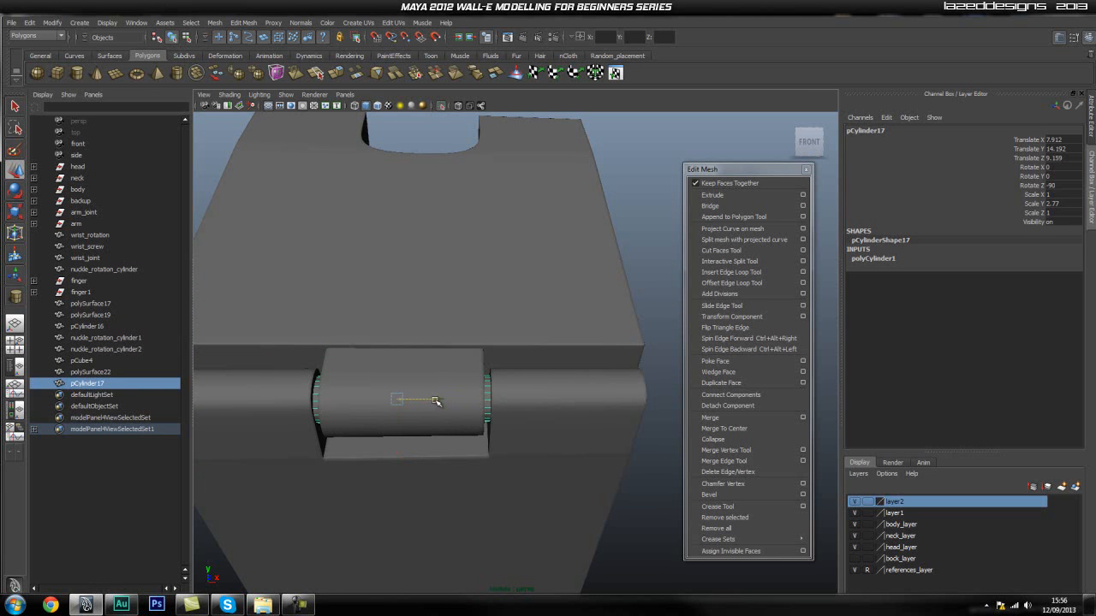
left_click(662, 296)
- Leave isolation, duplicate the round end cap of the upper finger joint and move the copy away from the joint
left_click_drag(616, 386, 544, 426, "alt")
left_click(442, 106)
mouse_move(536, 350)
left_mouse_down("alt")
mouse_move(577, 356)
mouse_move(533, 356)
left_mouse_up("alt")
scroll(439, 323, "down", 4)
left_click_drag(439, 323, 464, 359, "alt")
left_click(483, 289)
left_click_drag(483, 289, 502, 339, "alt")
left_click_drag(614, 362, 381, 343, "alt")
right_click_drag(335, 326, 479, 318, "alt")
mouse_move(318, 300)
left_mouse_down("alt")
mouse_move(328, 296)
mouse_move(330, 310)
left_mouse_up("alt")
middle_click_drag(388, 299, 463, 353, "alt")
key("ctrl+d")
middle_click_drag(433, 261, 442, 264, "alt")
left_click_drag(263, 202, 428, 252)
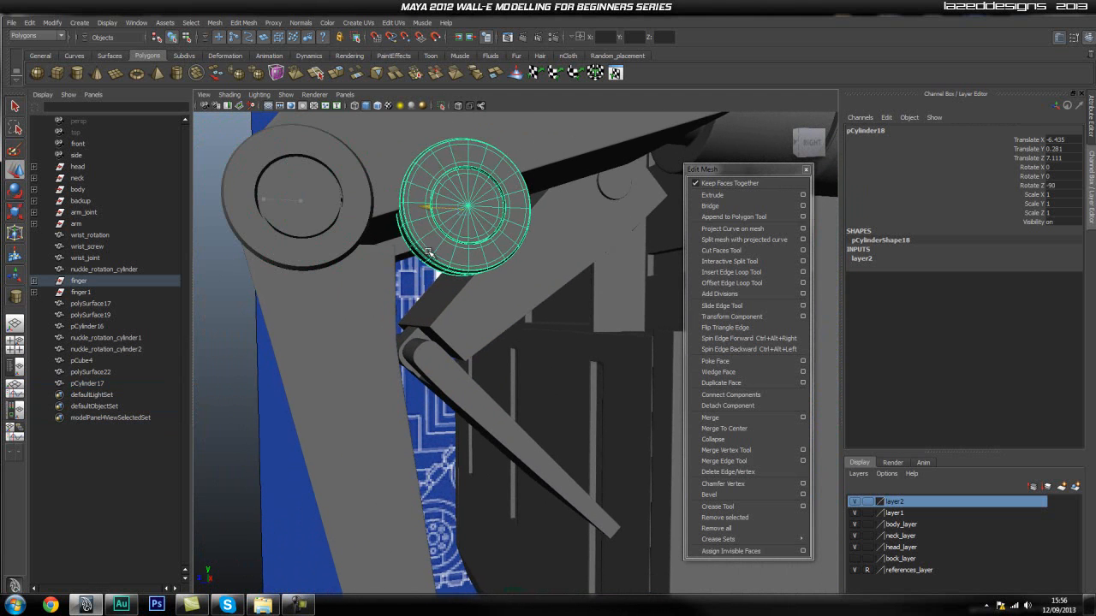
- Try to take the duplicated cap out of the finger group in the outliner
left_click(33, 281)
left_click_drag(89, 313, 114, 481)
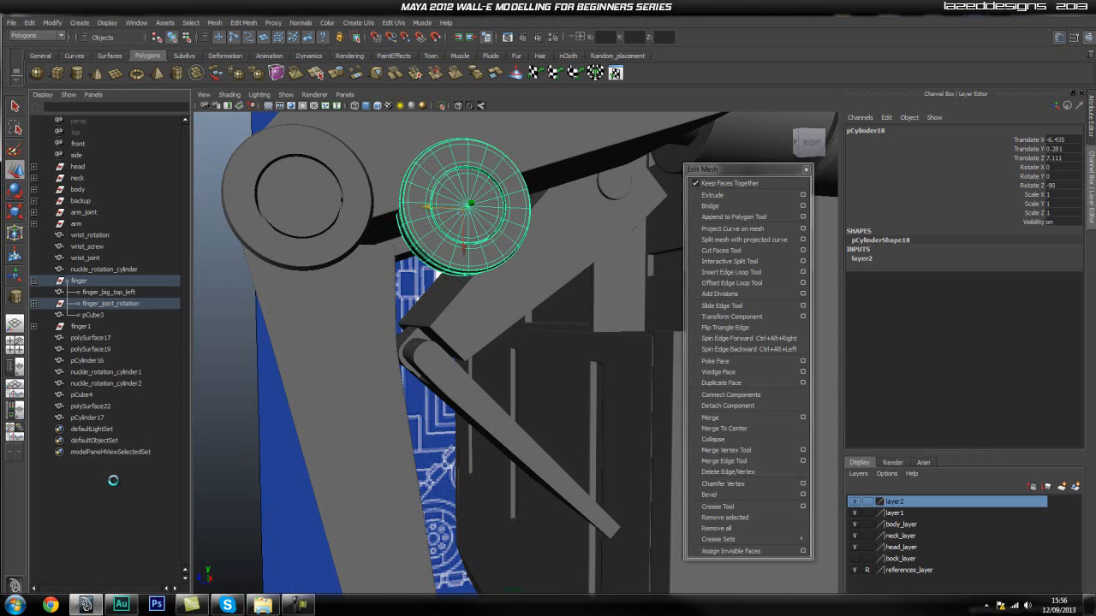
left_click_drag(114, 488, 120, 488)
left_click(34, 416)
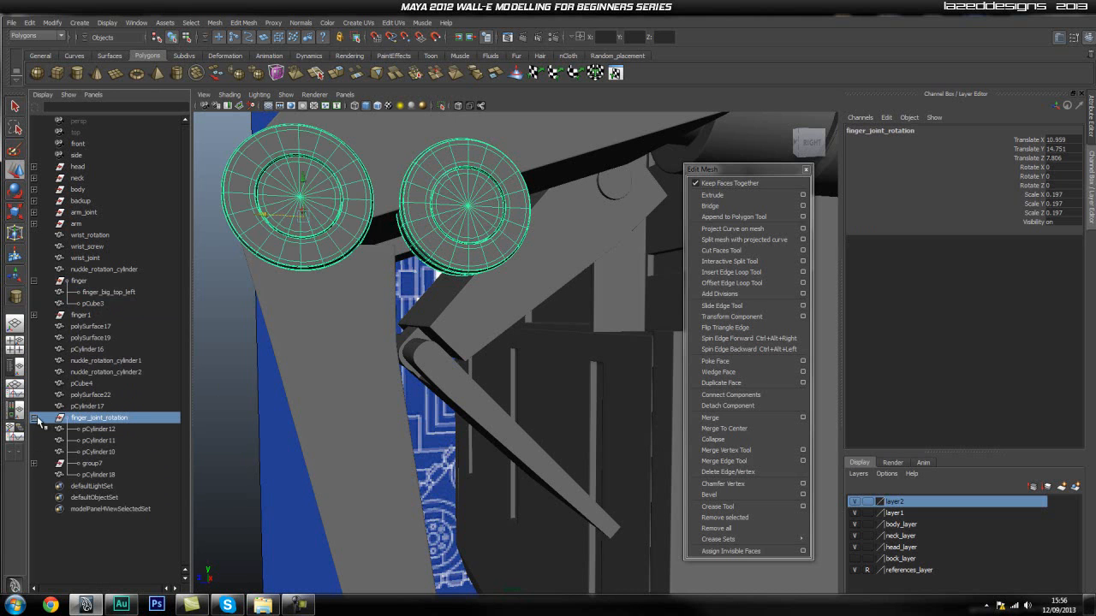
left_click(106, 430)
key("f")
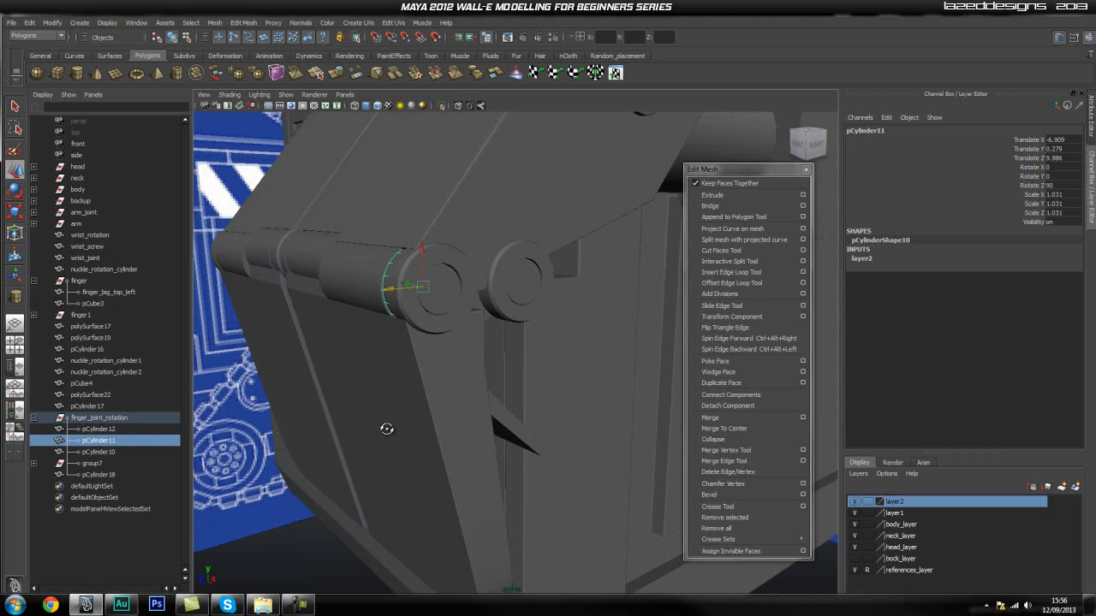
- Undo the regrouping, the cap's move and its duplication
key("Up")
key("ctrl+z")
key("ctrl+z")
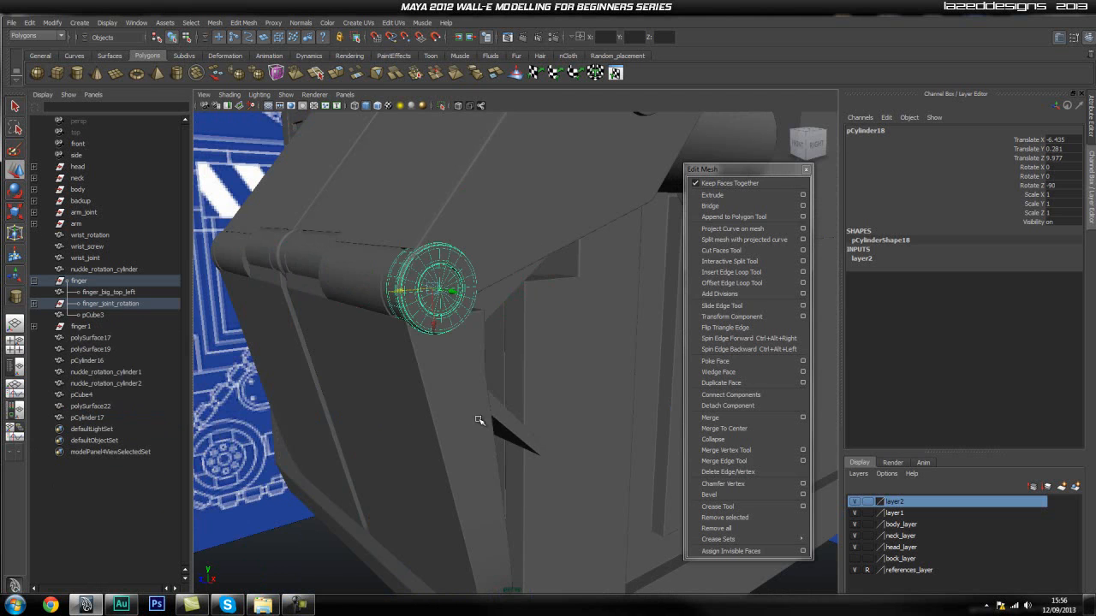
key("ctrl+z")
key("ctrl+z")
key("ctrl+z")
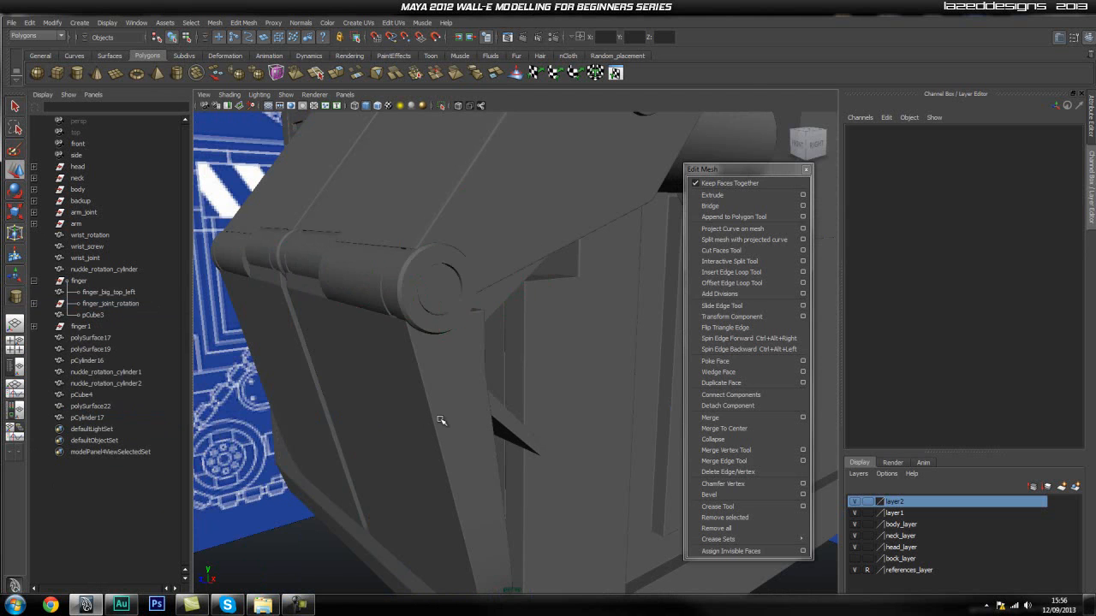
left_click_drag(428, 416, 396, 208, "alt")
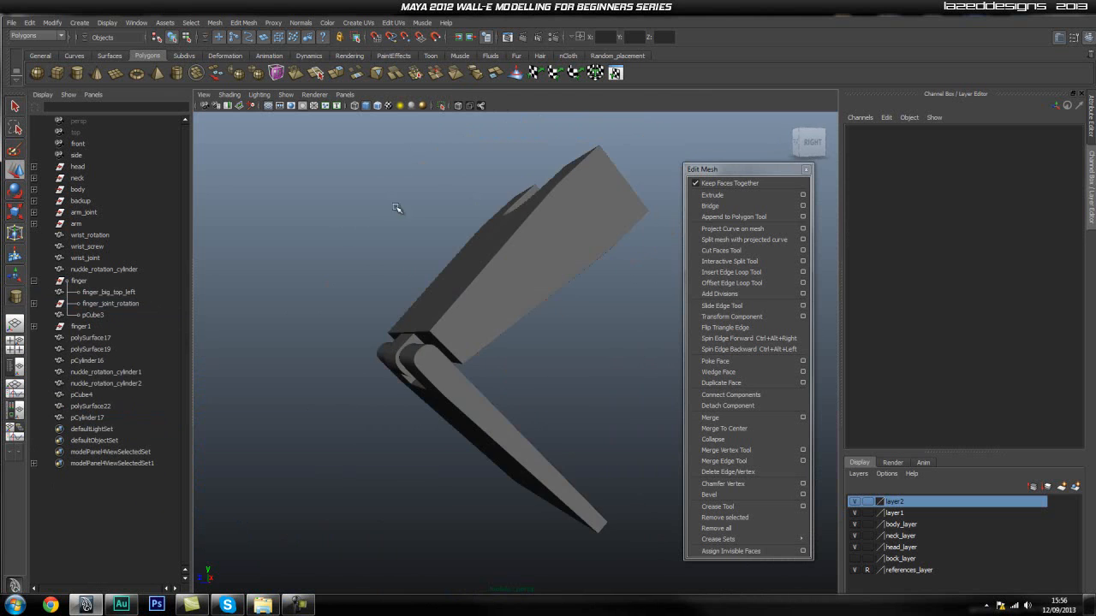
- Turn off isolation, select the upper joint's round end cap and expand the finger and finger_joint_rotation groups
left_click(442, 106)
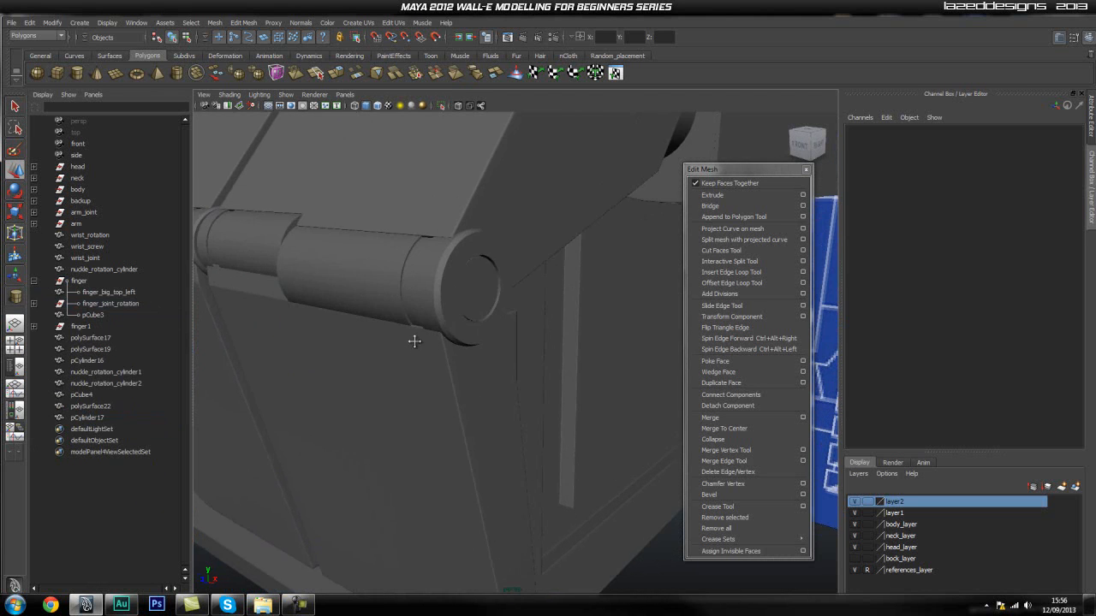
left_click_drag(415, 344, 413, 363, "alt")
left_click(34, 281)
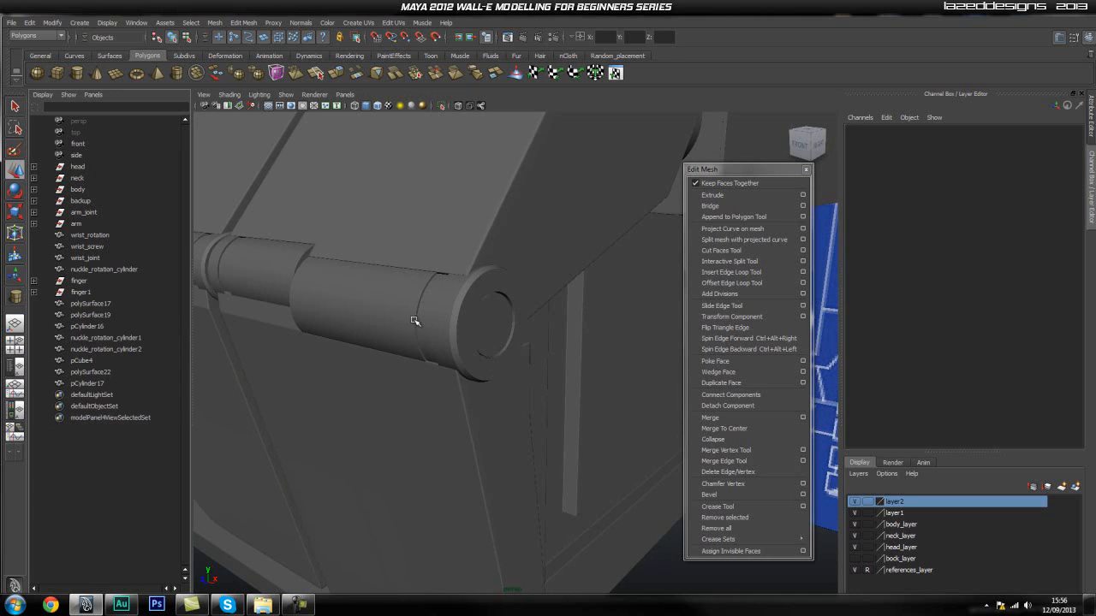
left_click(480, 320)
left_click(34, 282)
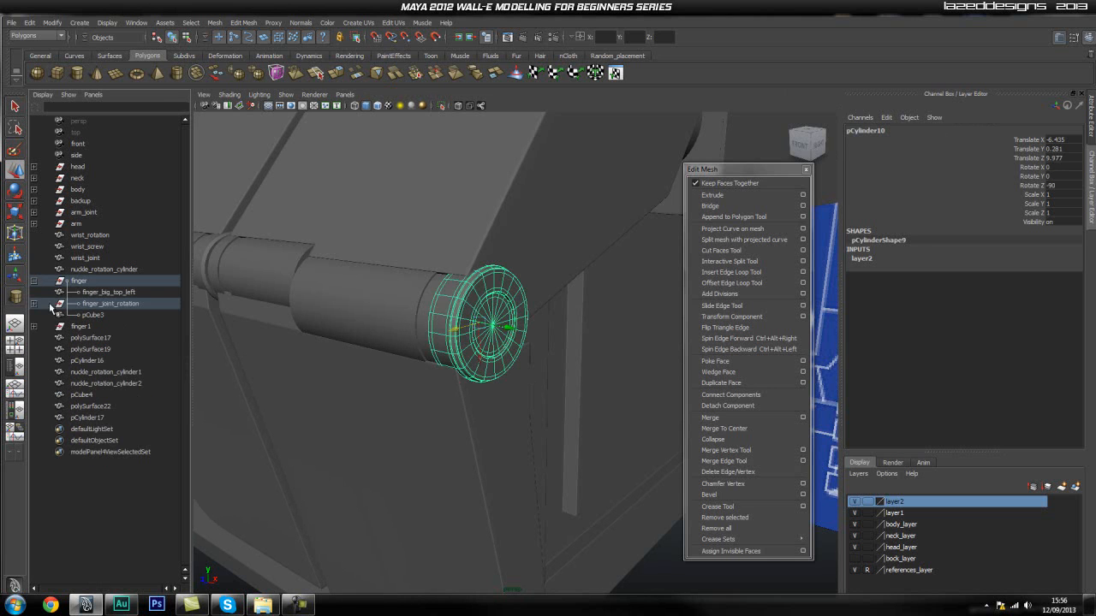
left_click(34, 304)
- Duplicate the end cap pCylinder10 and move the copy out of its groups to the outliner's root level
left_click_drag(215, 372, 117, 349, "alt")
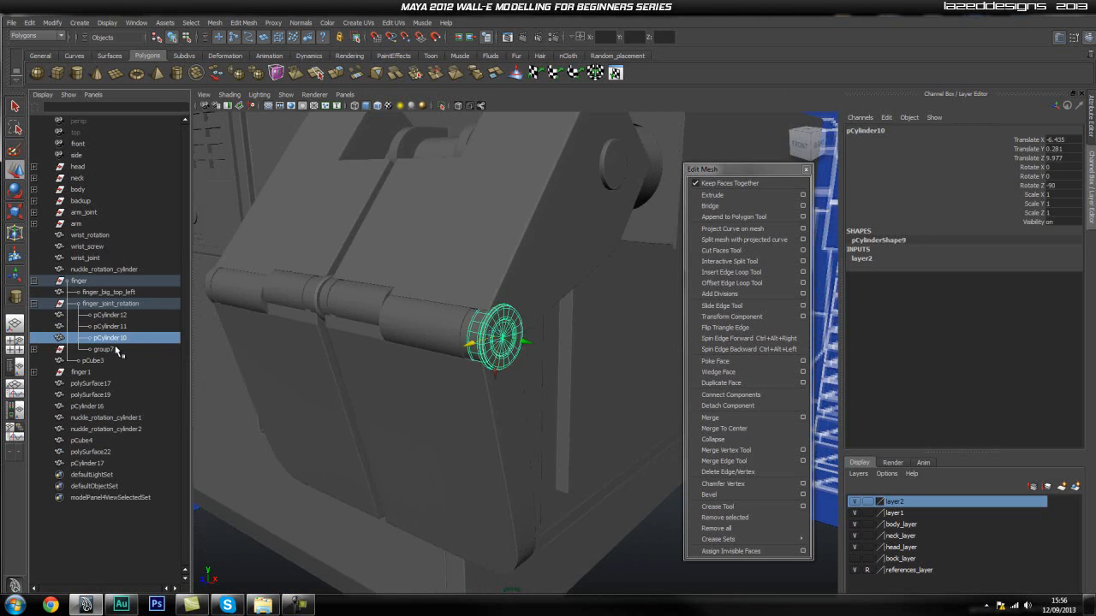
left_click(131, 328)
left_click(103, 349)
left_click(126, 339)
left_click_drag(201, 382, 384, 391, "alt")
key("ctrl+d")
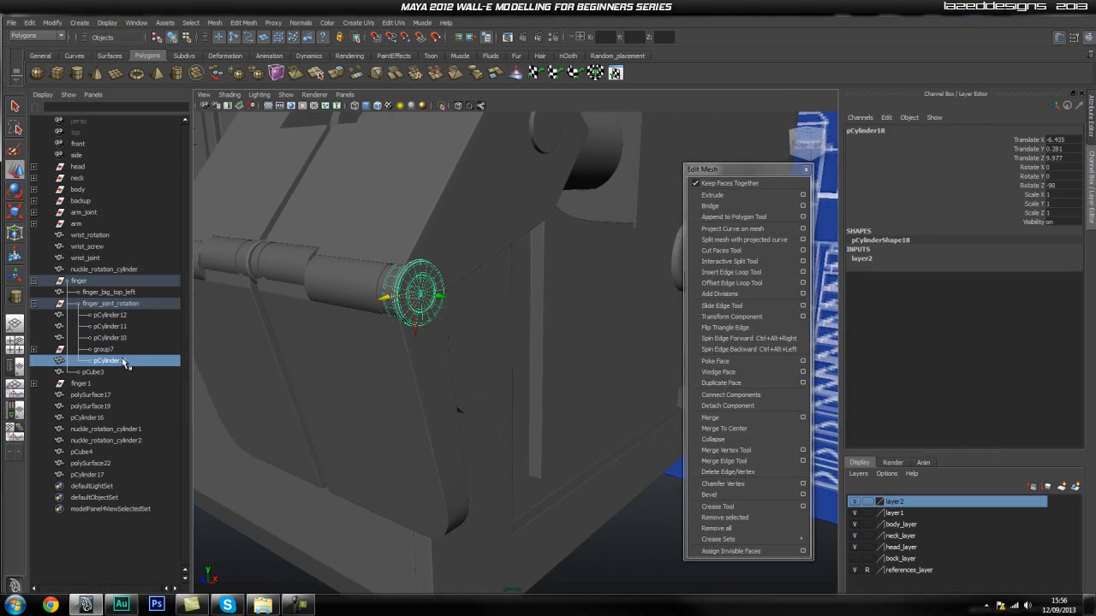
left_click_drag(108, 517, 110, 534)
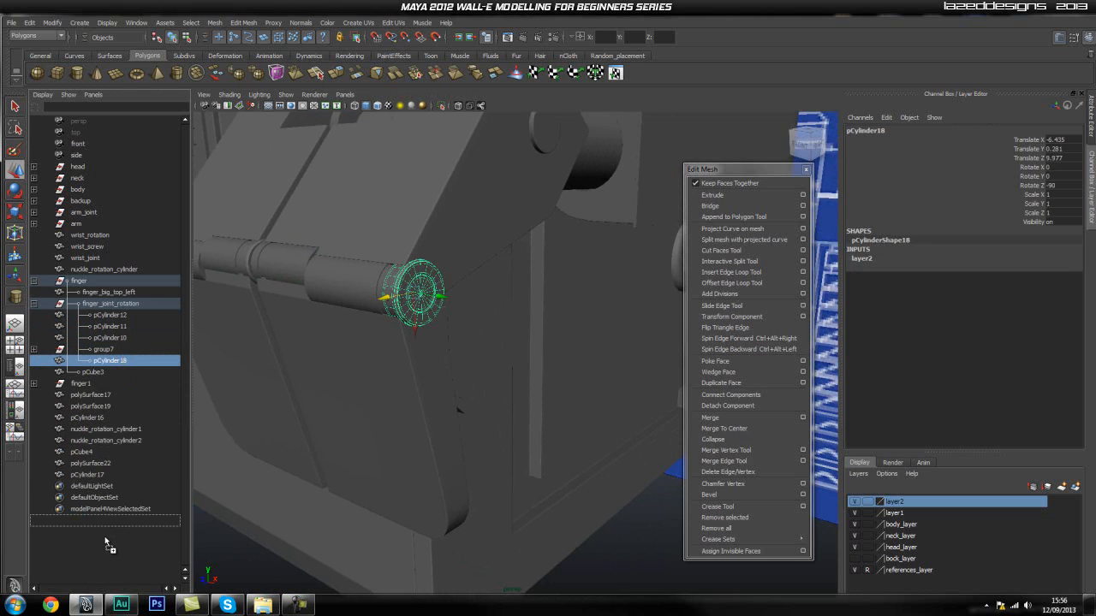
middle_click_drag(104, 536, 107, 539)
left_click_drag(283, 496, 407, 376, "alt")
scroll(385, 372, "up", 4)
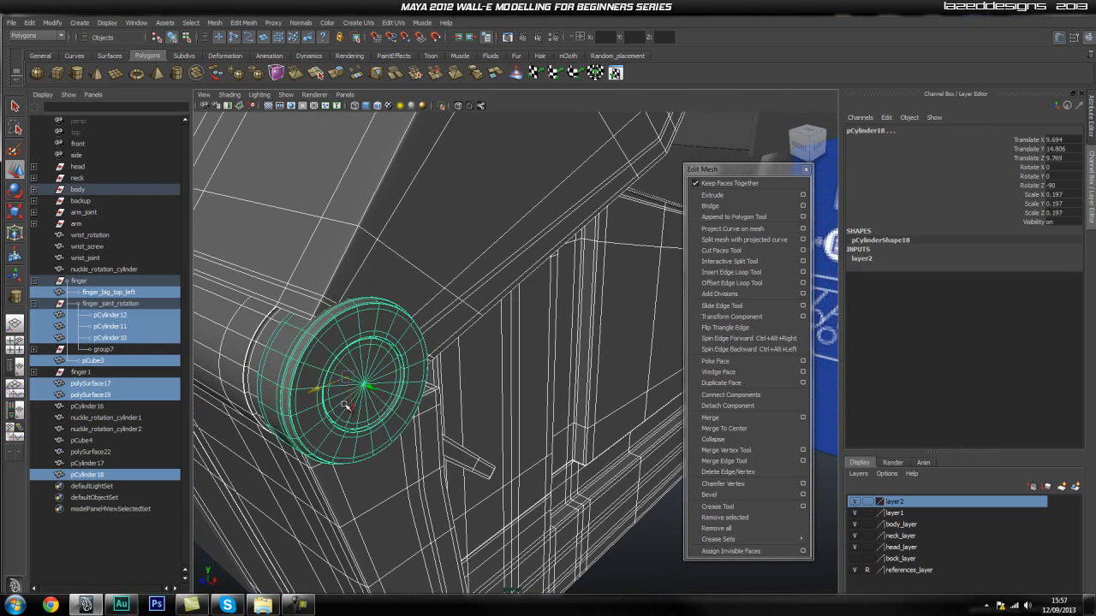
left_click(473, 396)
left_click(322, 406)
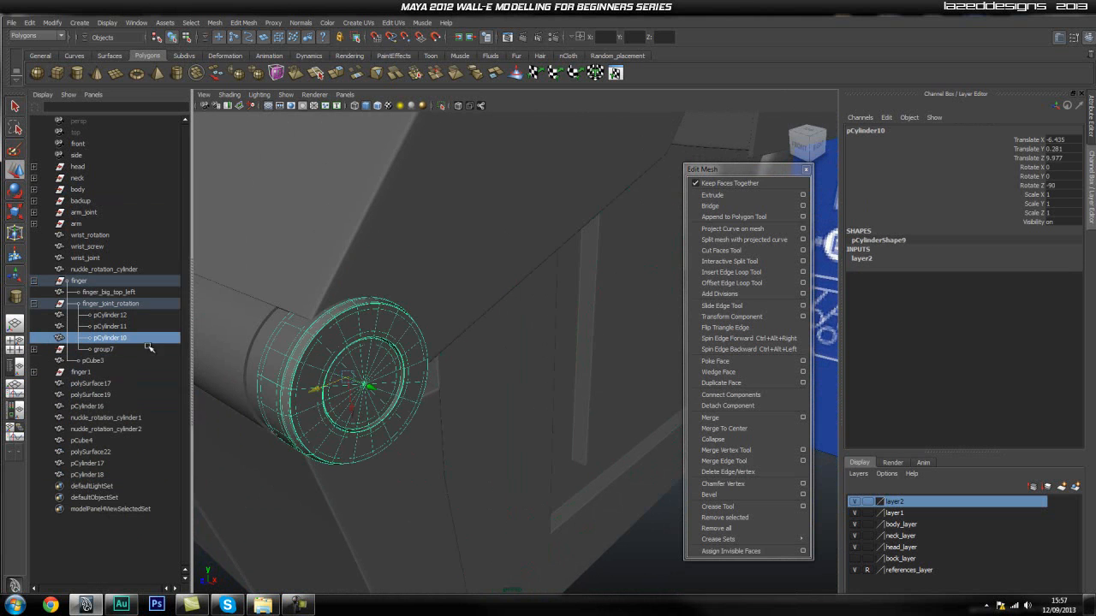
left_click_drag(316, 397, 423, 350)
left_click(78, 281)
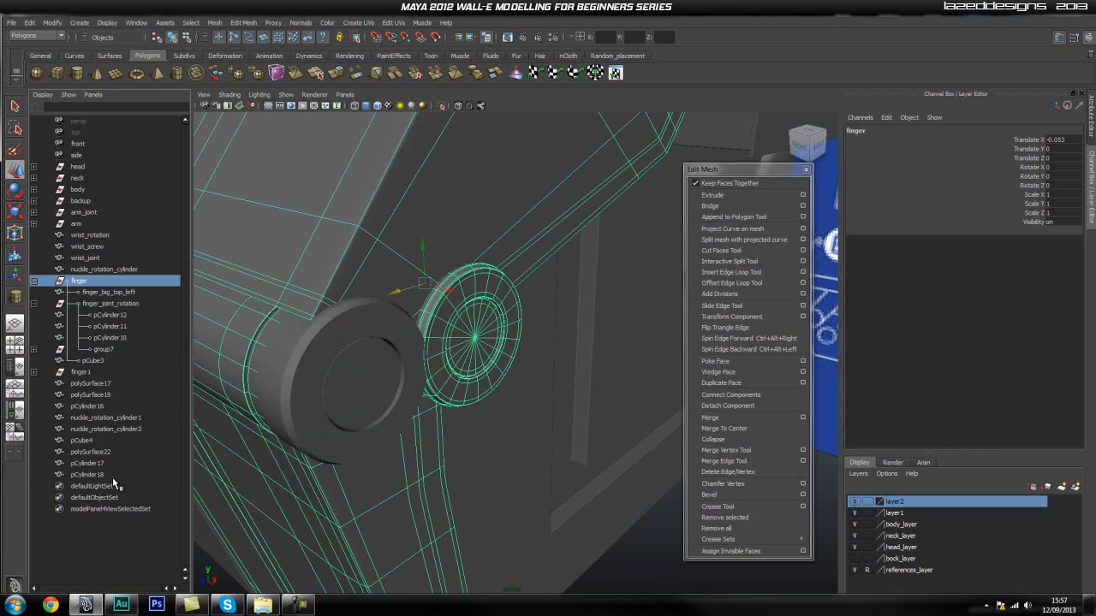
left_click(87, 474)
key("ctrl+z")
key("ctrl+z")
key("ctrl+z")
key("ctrl+z")
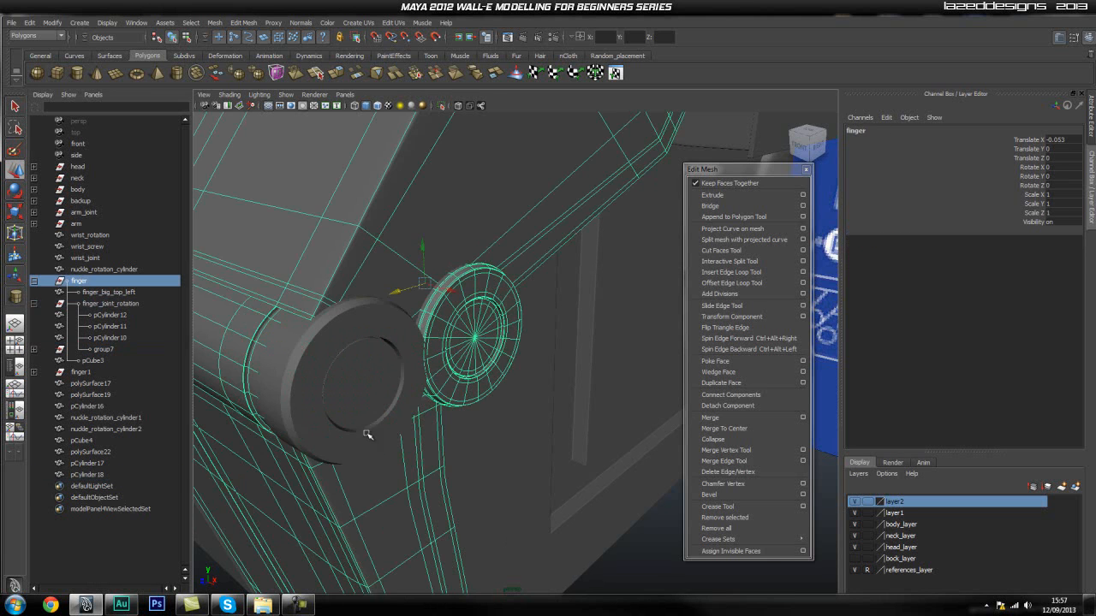
- Pull the copied cap pCylinder18 off the upper joint and lower it to the height of the small finger hinge
left_click(112, 475)
left_click_drag(316, 390, 509, 375)
left_click_drag(536, 448, 489, 440, "alt")
left_click_drag(392, 297, 393, 432)
left_click_drag(516, 428, 500, 423, "alt")
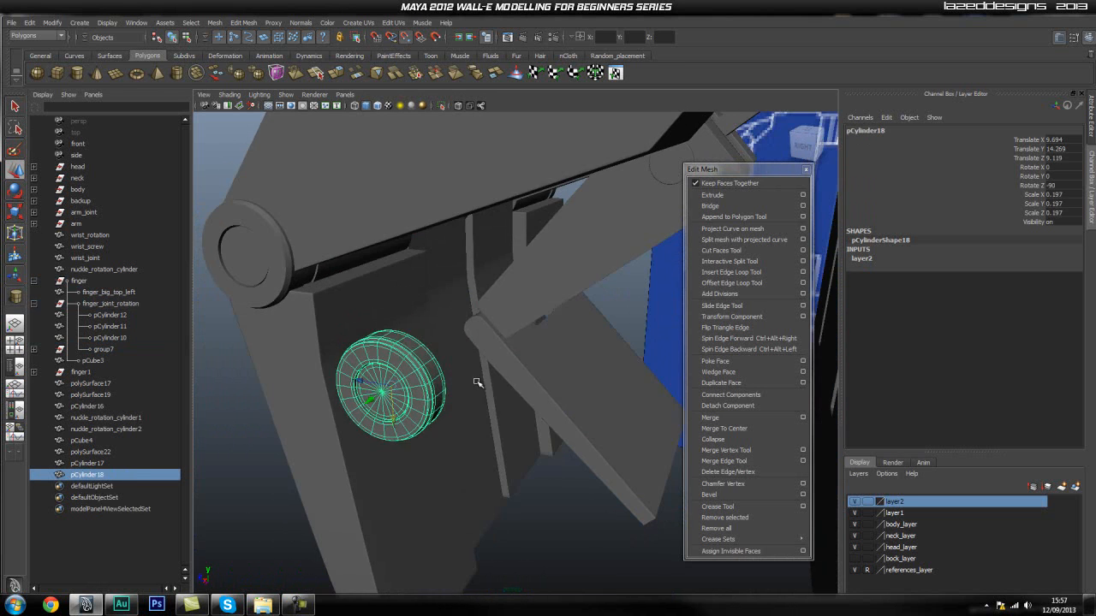
- Snap the copied cap onto a vertex at the rounded end of the lower finger segment
mouse_move(477, 337)
middle_mouse_down()
mouse_move(486, 327)
mouse_move(494, 339)
middle_mouse_up()
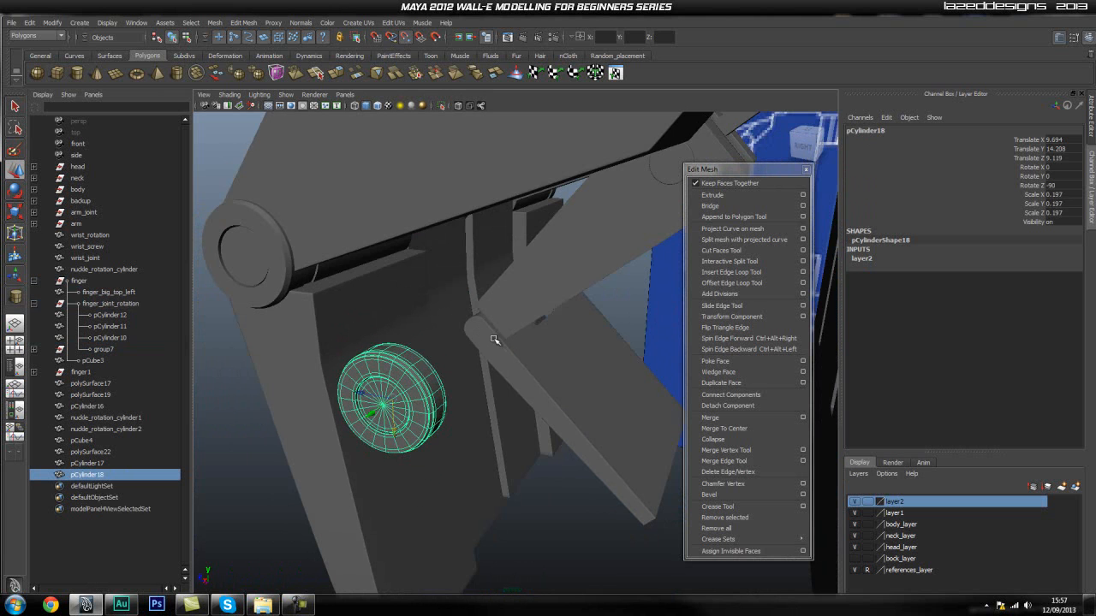
left_click(492, 482)
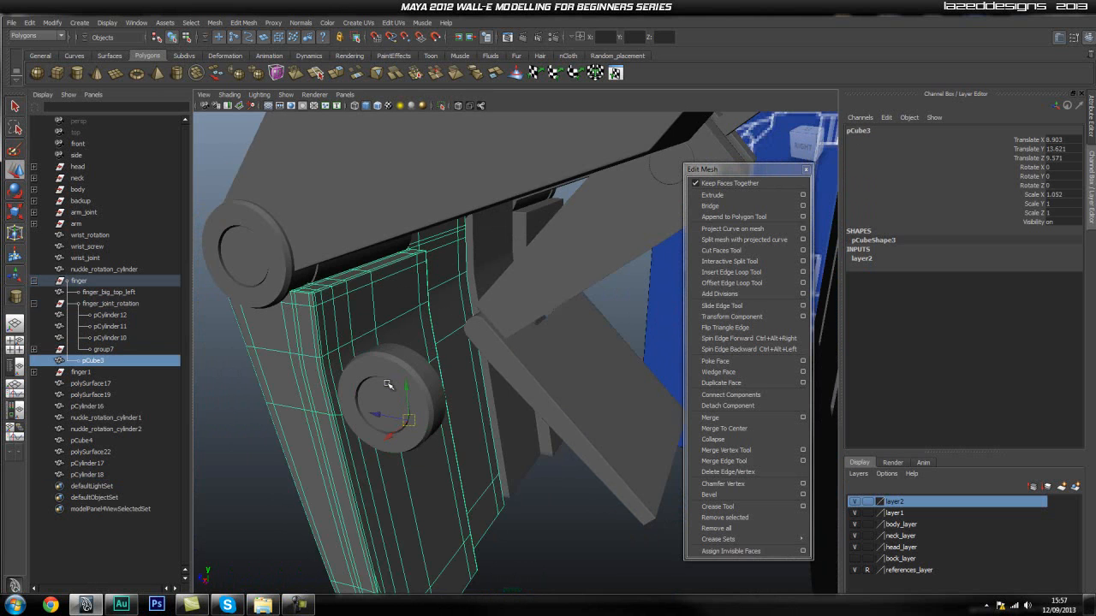
left_click(388, 384)
key("v")
middle_click_drag(480, 338, 483, 328)
left_click_drag(483, 330, 447, 367, "alt")
- Isolate the copied cap with the lower finger segment and select the cap in the right side view
left_click(440, 462, "shift")
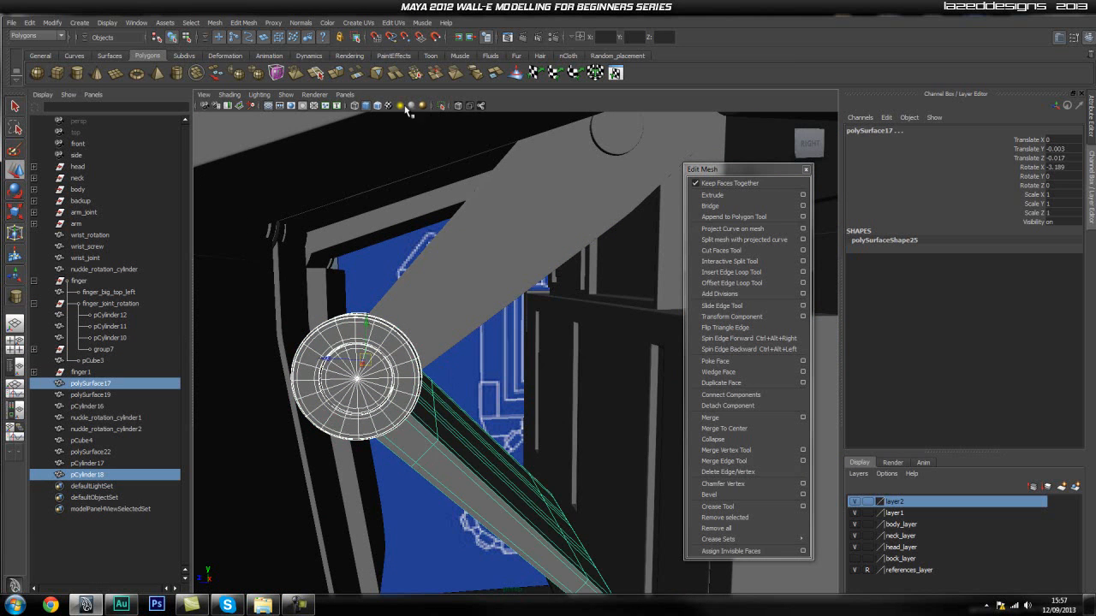
left_click(441, 107)
key("space")
left_click_drag(438, 422, 476, 416)
middle_click_drag(401, 390, 363, 376, "alt")
left_click(587, 222)
left_click(518, 300)
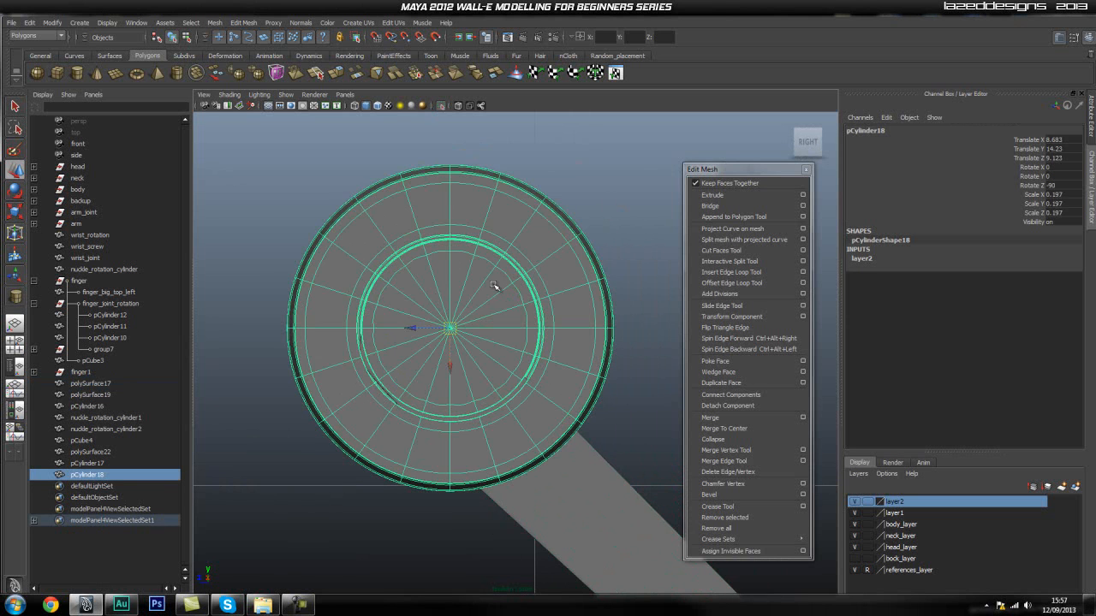
- Shrink the copied cap to a uniform scale of about 0.055 and centre it on the lower segment's rounded end
key("r")
left_click_drag(456, 332, 302, 495)
key("w")
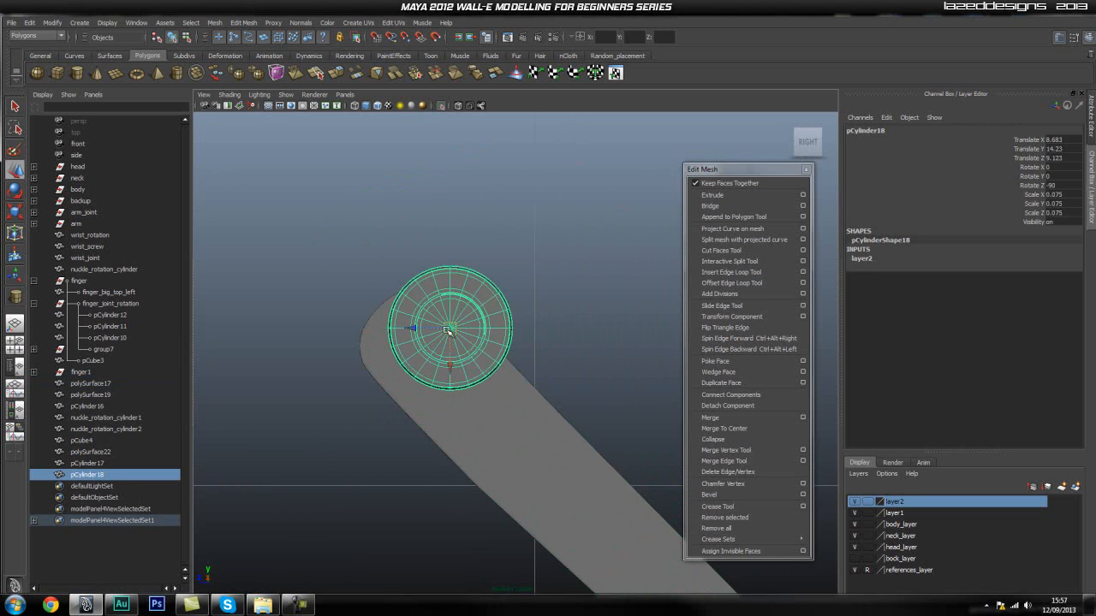
left_click_drag(443, 332, 423, 360)
key("r")
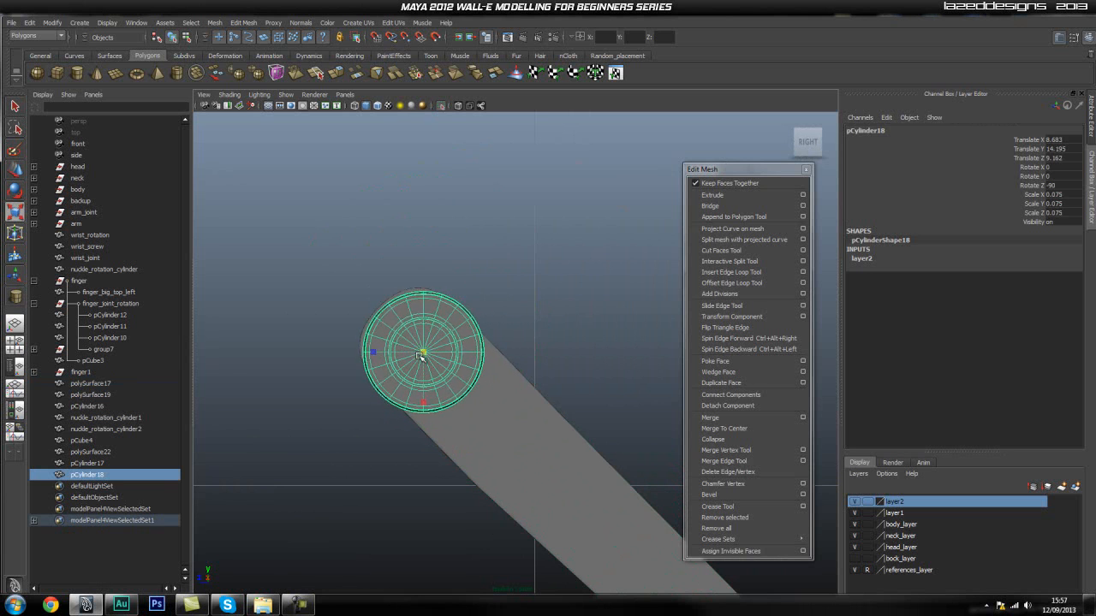
key("w")
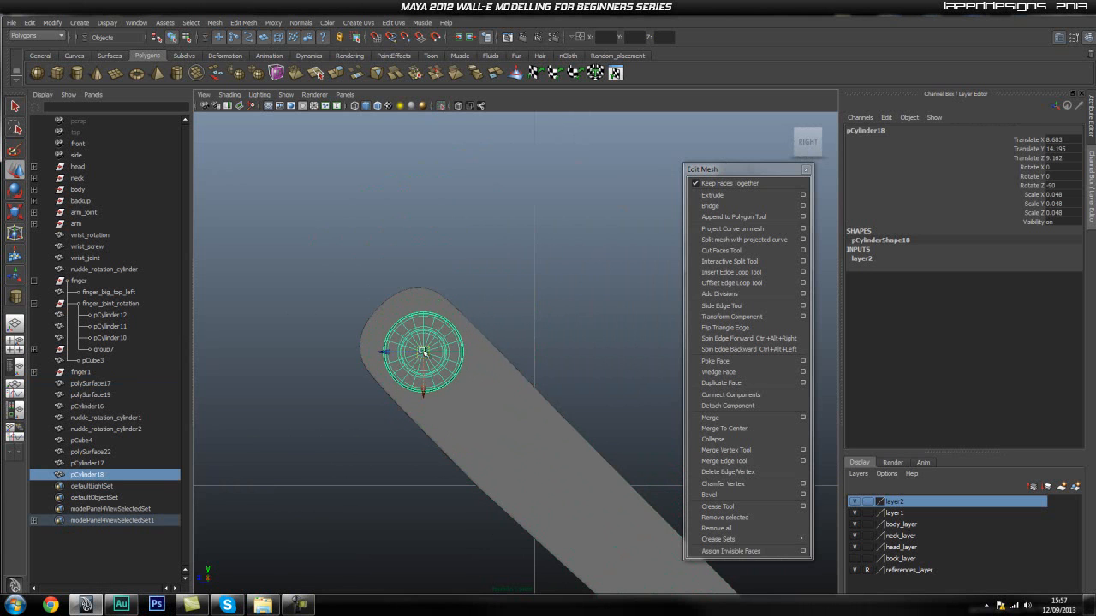
left_click_drag(416, 346, 428, 367)
- Return to the perspective view and save the scene, accepting the student version notice
key("space")
key("w")
left_click(500, 283)
left_click(430, 340)
key("q")
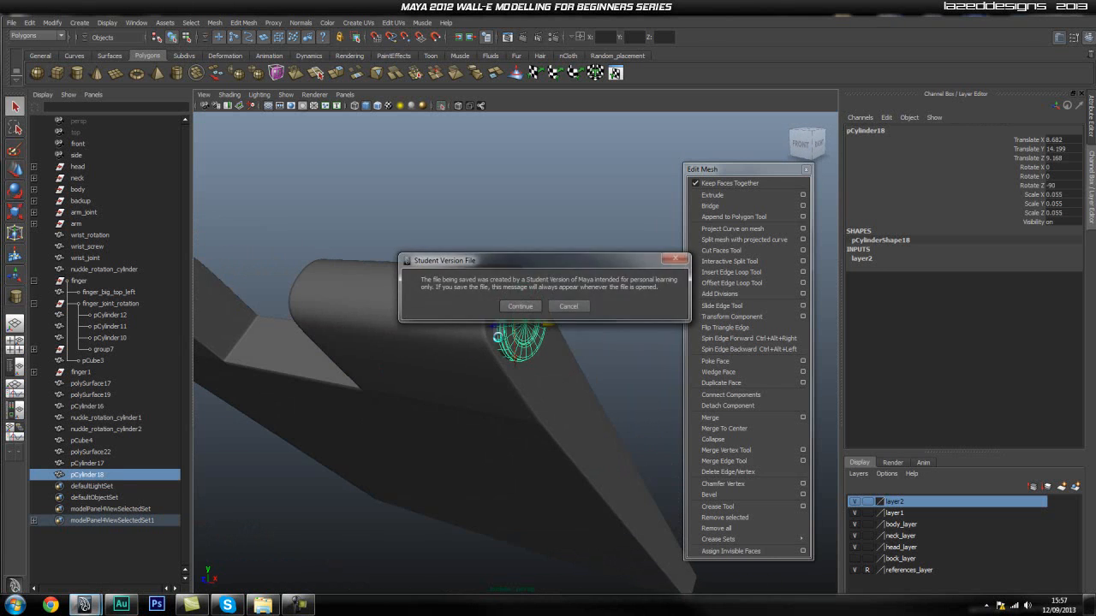
left_click(529, 312)
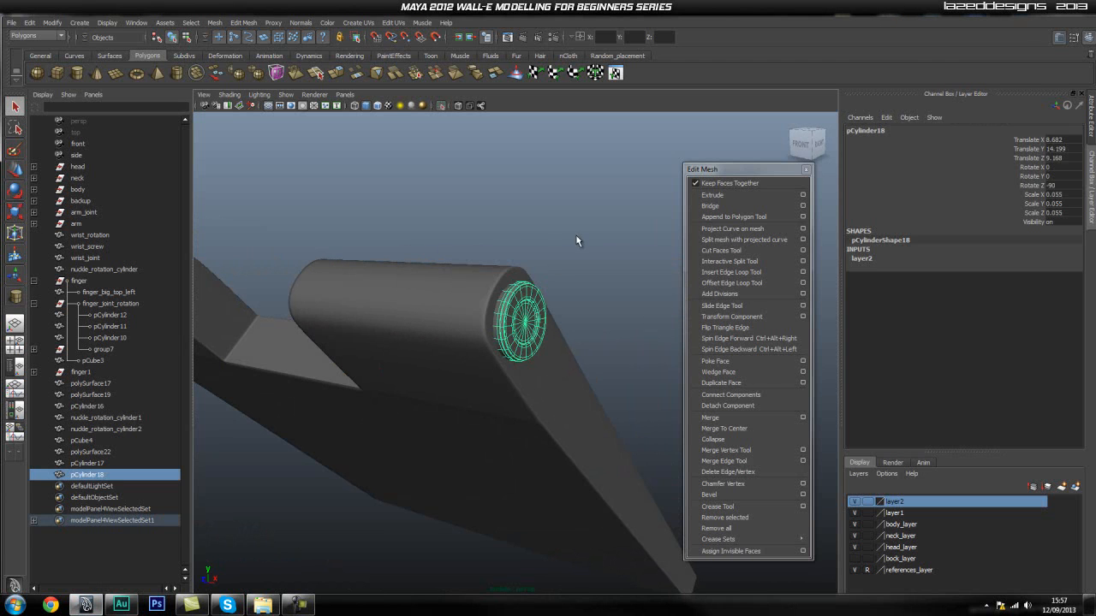
key("ctrl+d")
left_click(513, 308)
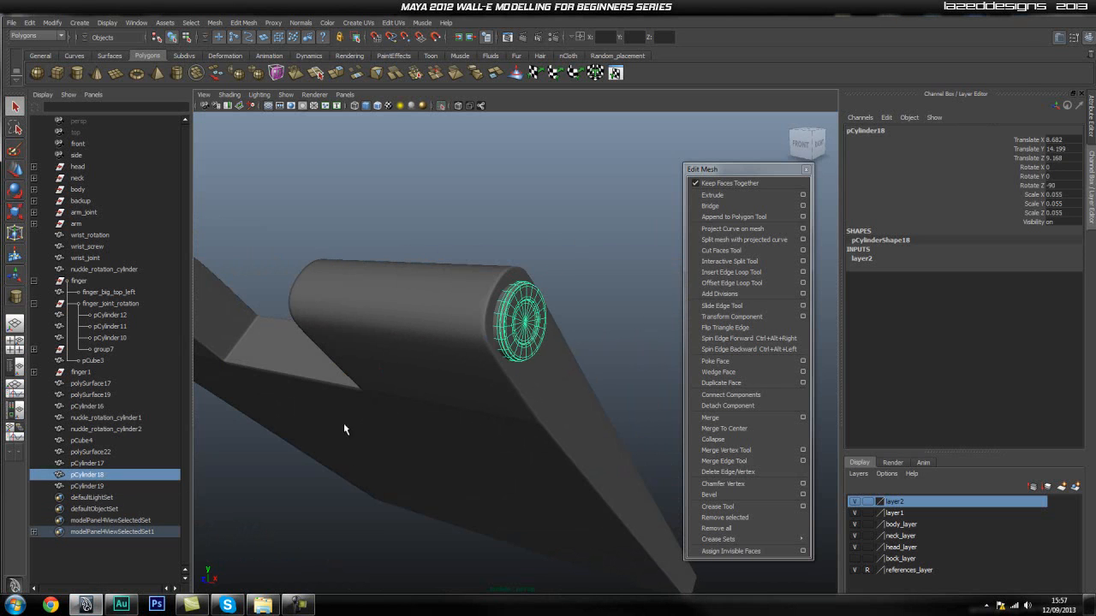
left_click(98, 488)
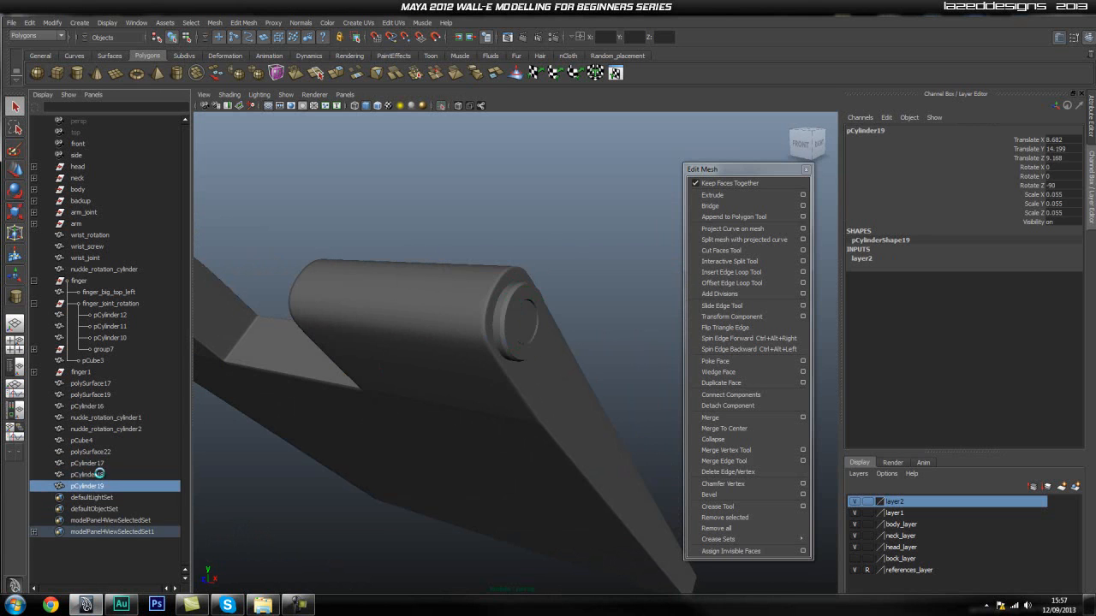
key("Delete")
left_click(518, 321)
- Show the whole model again and duplicate the round end cap on the lower finger segment
left_click(98, 464)
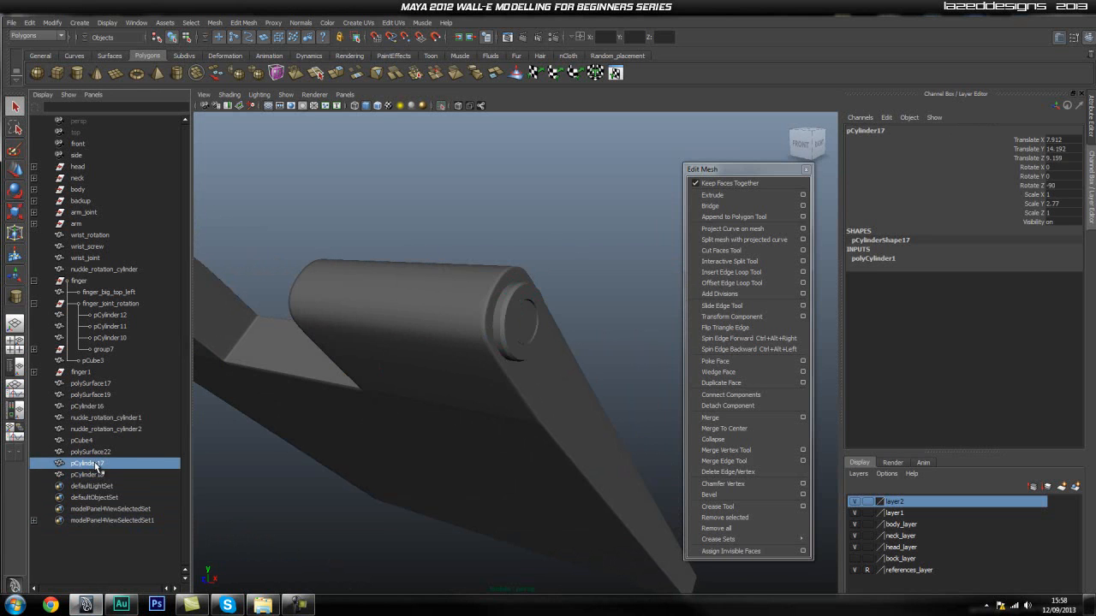
left_click(439, 106)
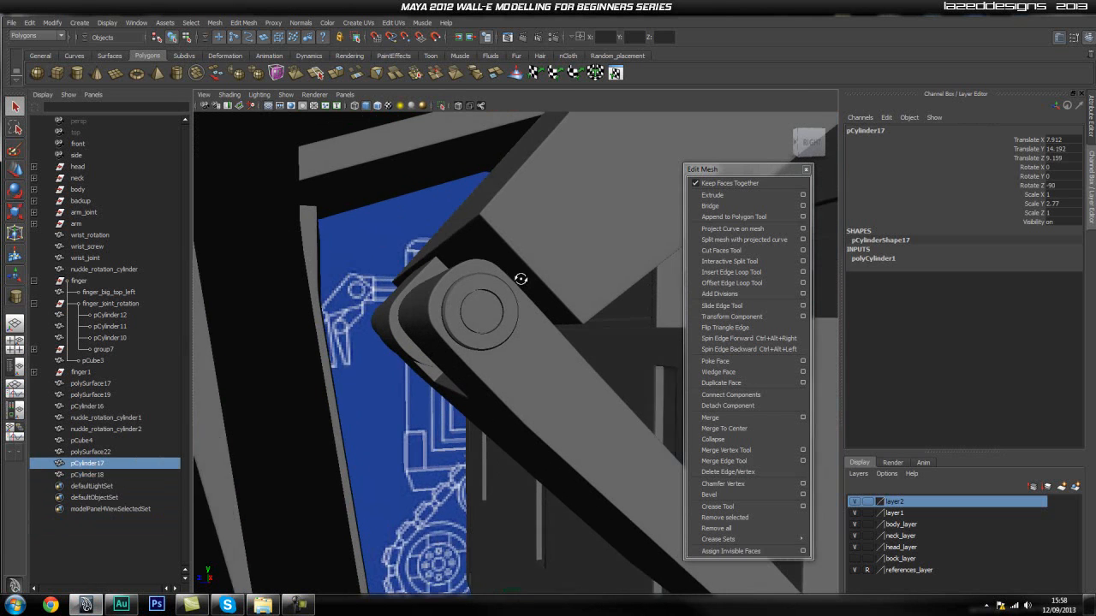
left_click(476, 340)
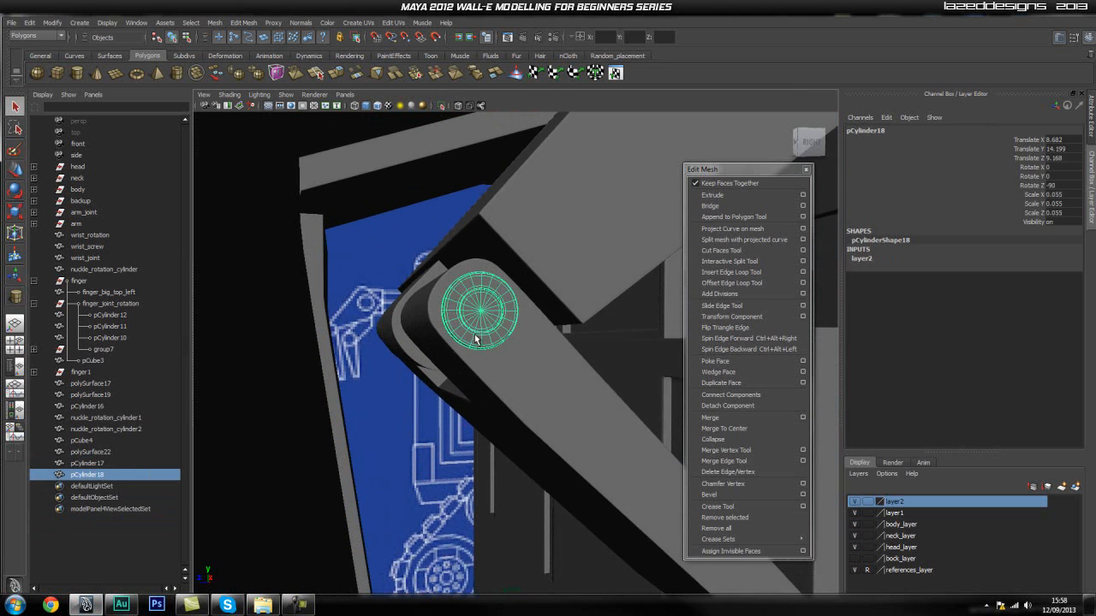
left_click(96, 463)
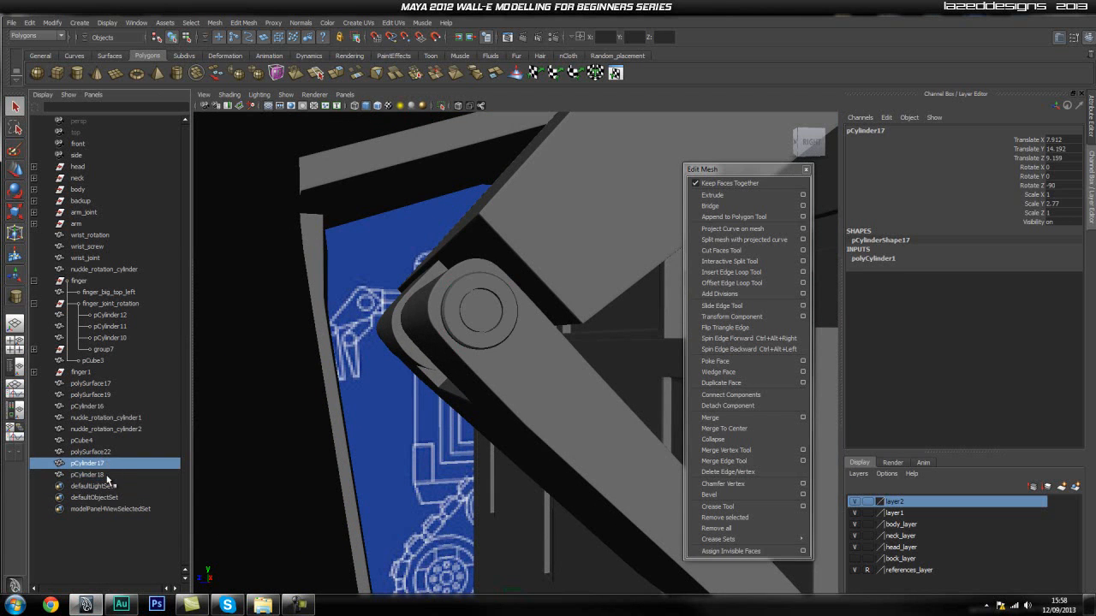
left_click_drag(317, 405, 445, 400, "alt")
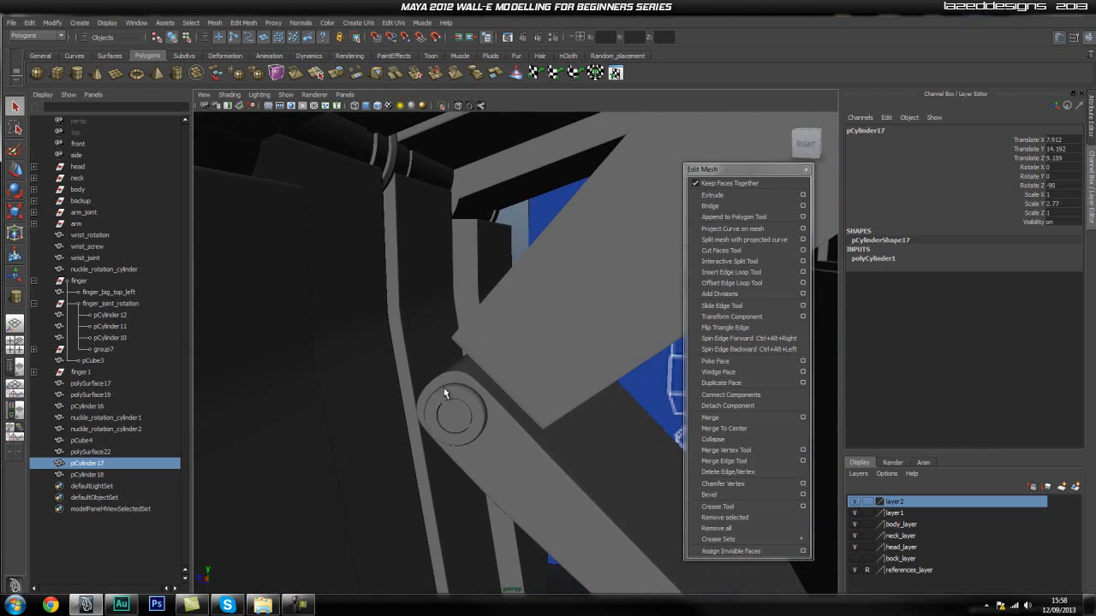
left_click(455, 418)
key("ctrl+d")
left_click_drag(381, 440, 435, 422, "alt")
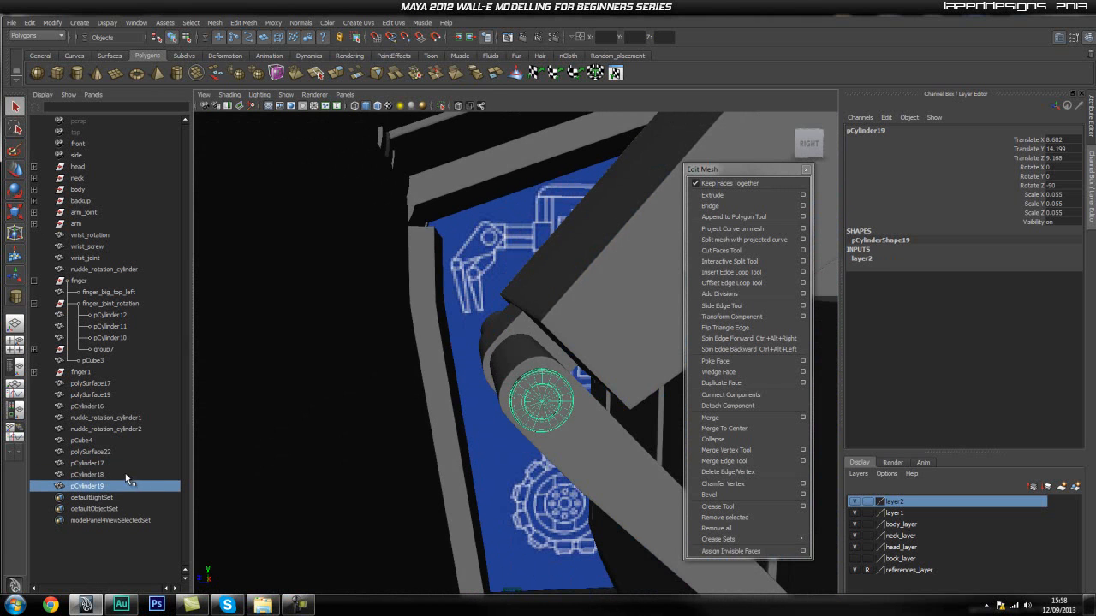
- Isolate the duplicated cap together with the lower finger segment
left_click(493, 357, "shift")
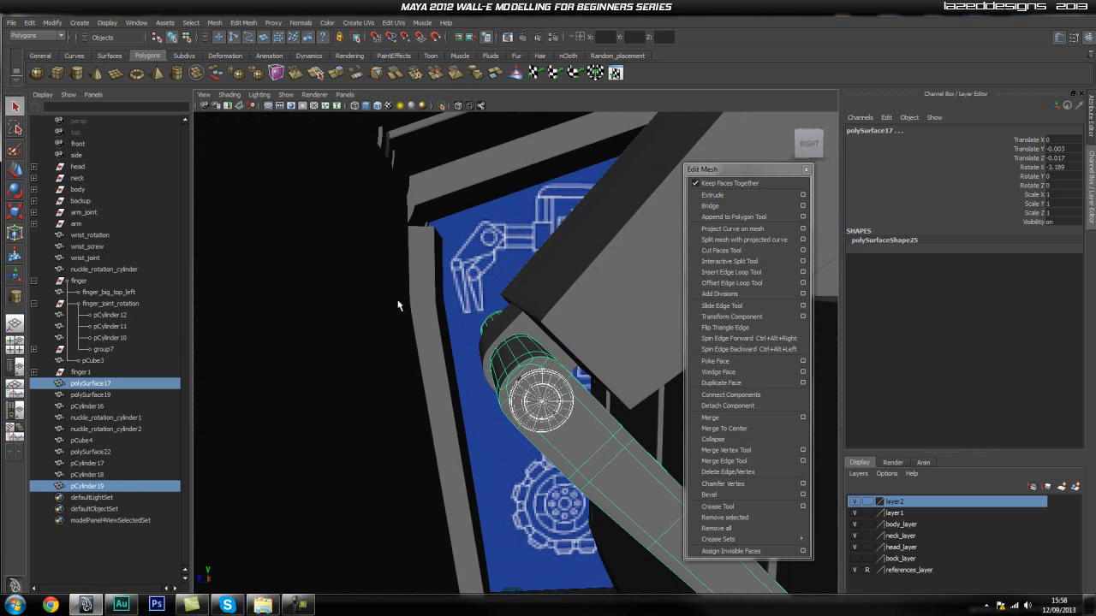
left_click(443, 108)
left_click_drag(457, 341, 560, 298, "alt")
left_click(561, 300)
- Move the duplicated cap along X to the opposite outer end of the lower finger segment, at about 7.191
left_click(653, 369)
key("w")
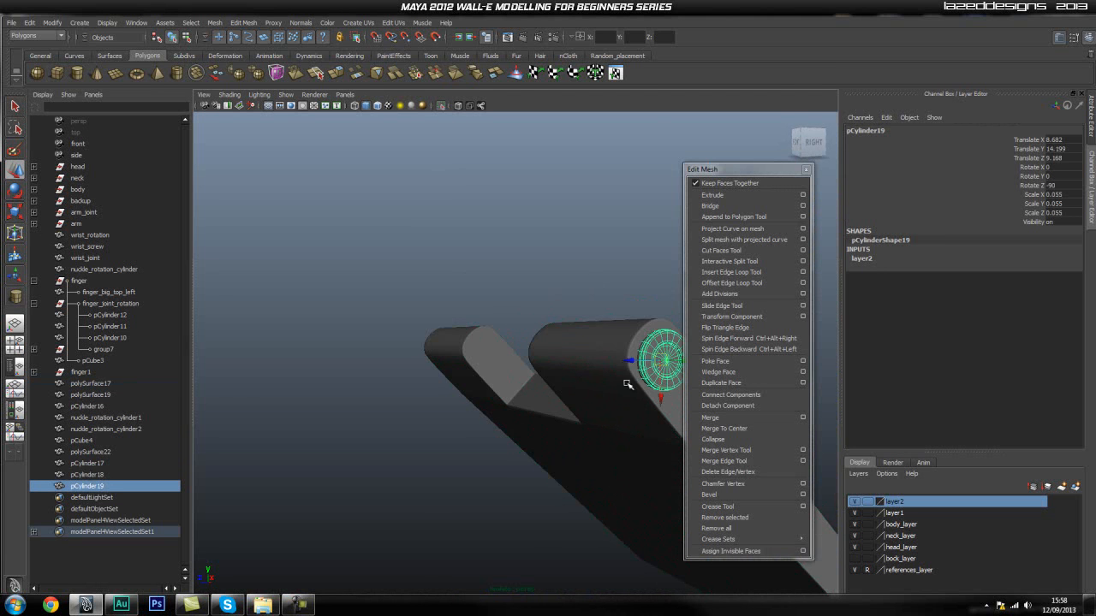
left_click_drag(672, 371, 573, 357, "alt")
left_click_drag(671, 346, 414, 386)
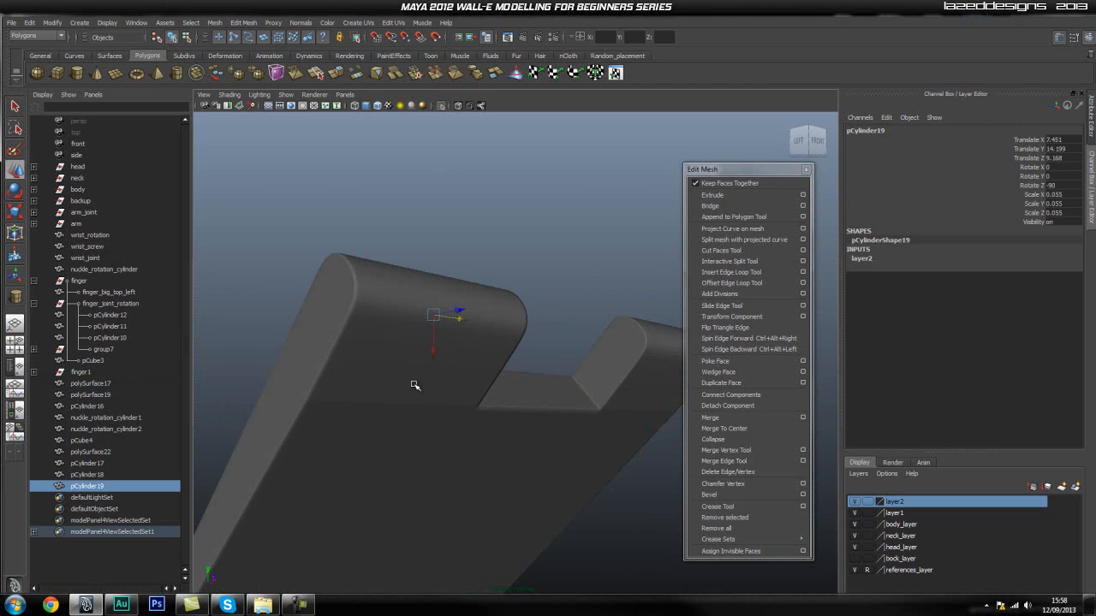
middle_click_drag(385, 377, 416, 386, "alt")
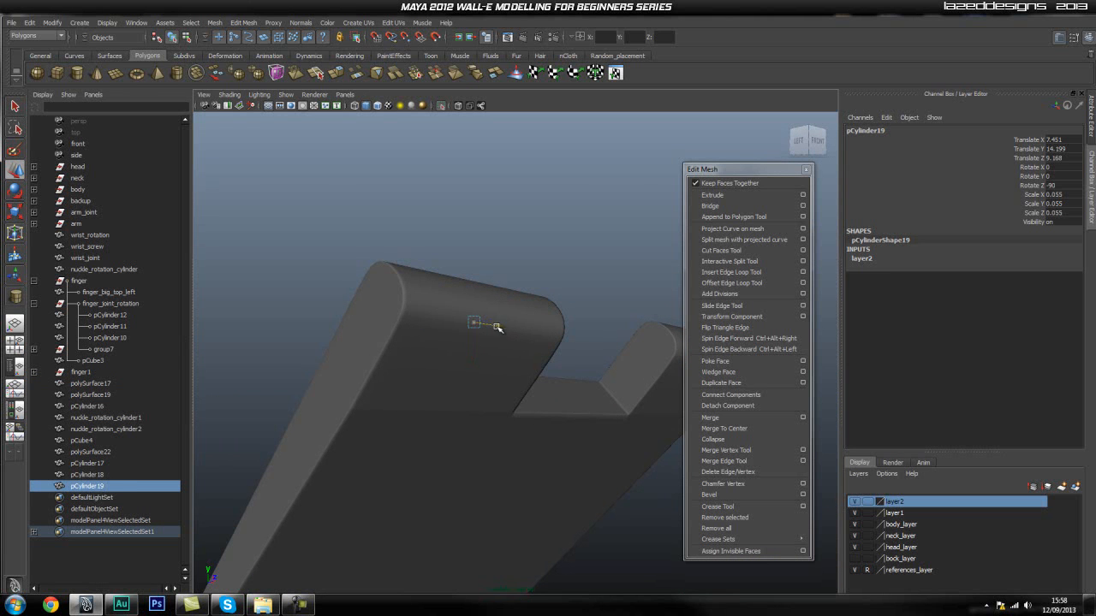
left_click_drag(497, 328, 439, 305)
- Set the duplicated cap's X rotation to -180 and nudge it against the segment's outer face, at Translate X about 7.193
key("e")
double_click(1061, 167)
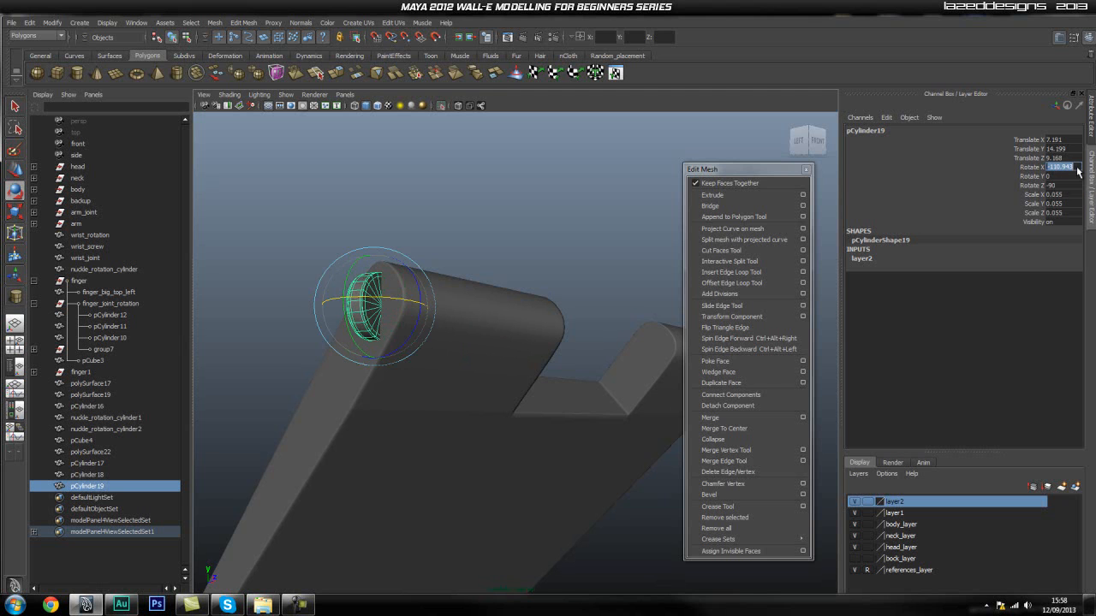
type("-180")
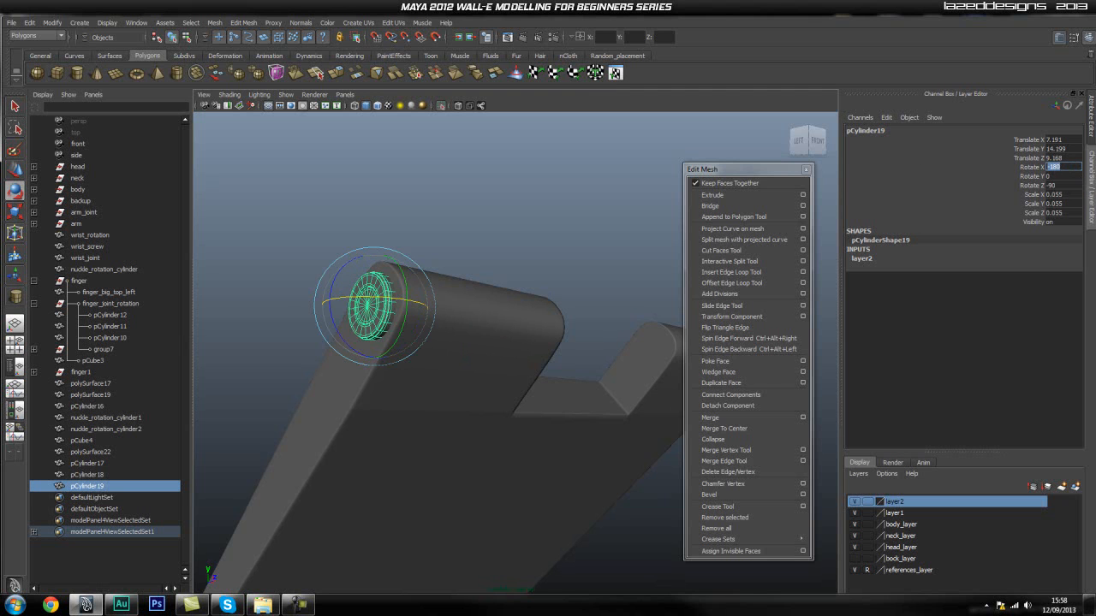
left_click(540, 221)
left_click_drag(430, 272, 411, 330, "alt")
left_click(394, 340)
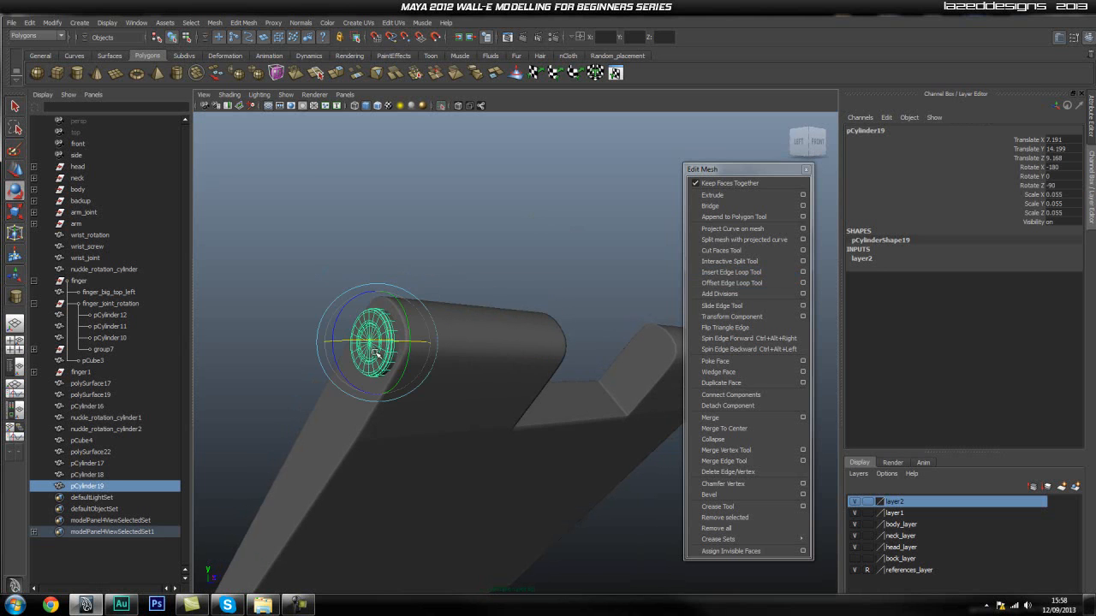
key("w")
left_click_drag(348, 343, 351, 342)
left_click(505, 256)
mouse_move(591, 368)
left_mouse_down("alt")
mouse_move(560, 374)
mouse_move(573, 380)
left_mouse_up("alt")
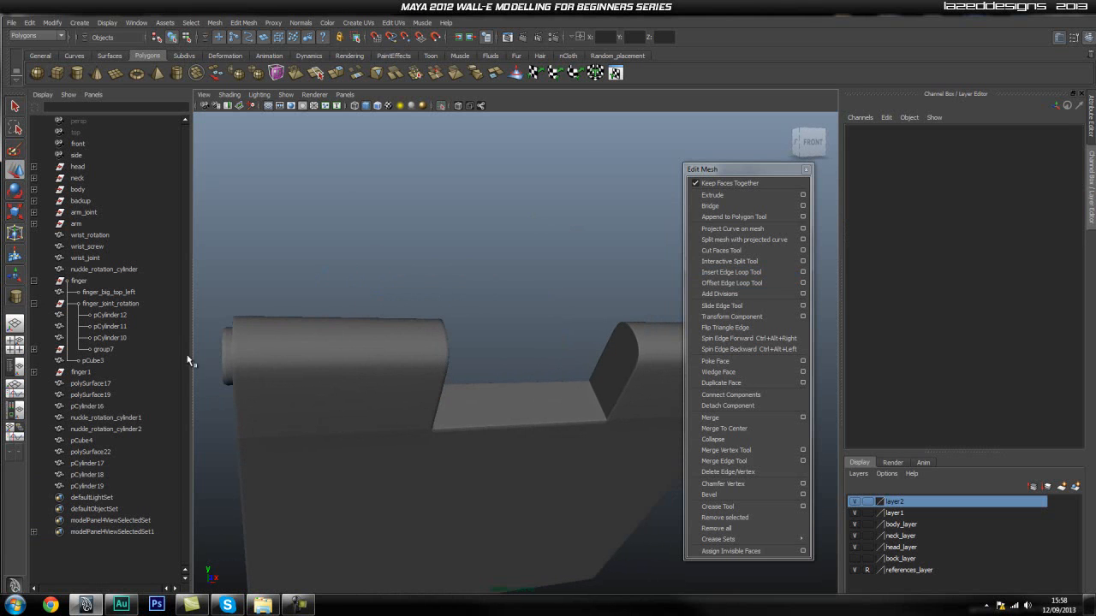
- Isolate the lower finger segment with both of its end caps and show them in the front view
left_click(224, 353)
left_click(355, 375, "shift")
left_click(440, 104)
left_click_drag(507, 236, 411, 223, "alt")
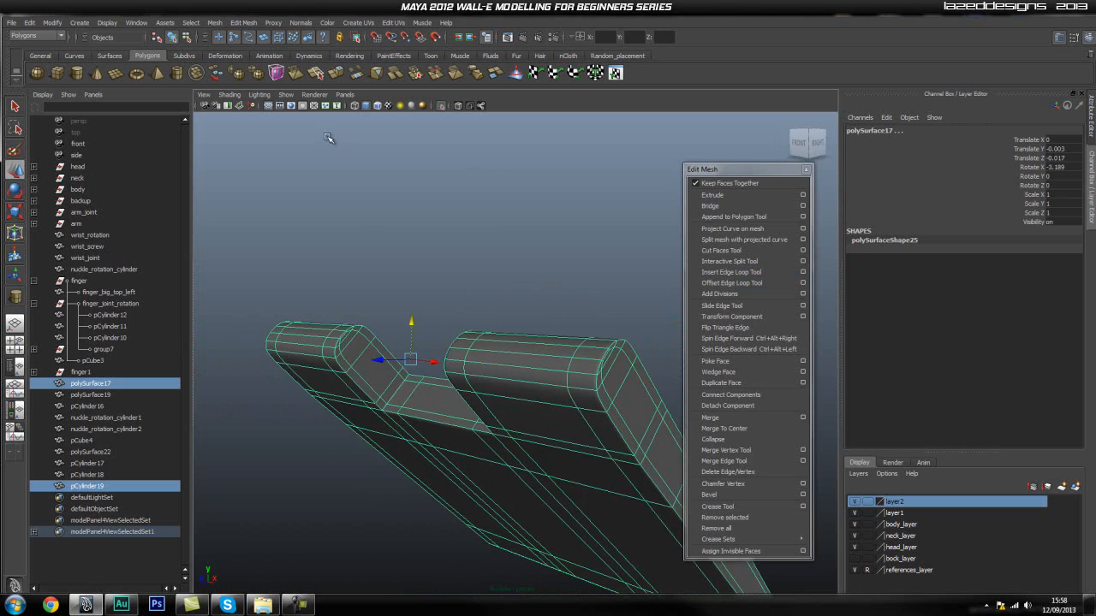
left_click(441, 105)
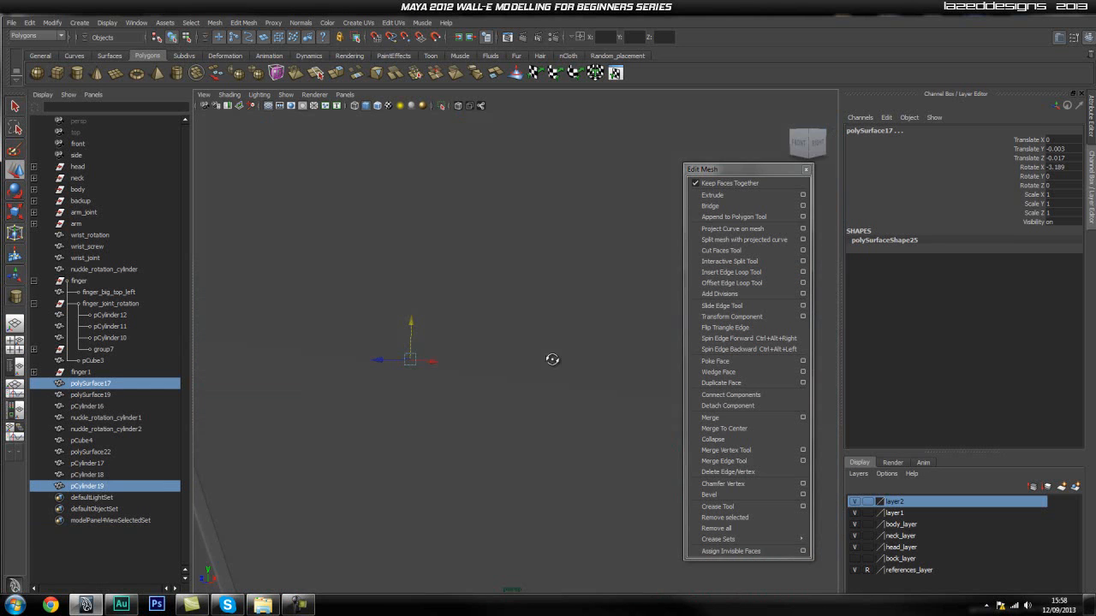
key("f")
left_click(422, 291, "shift")
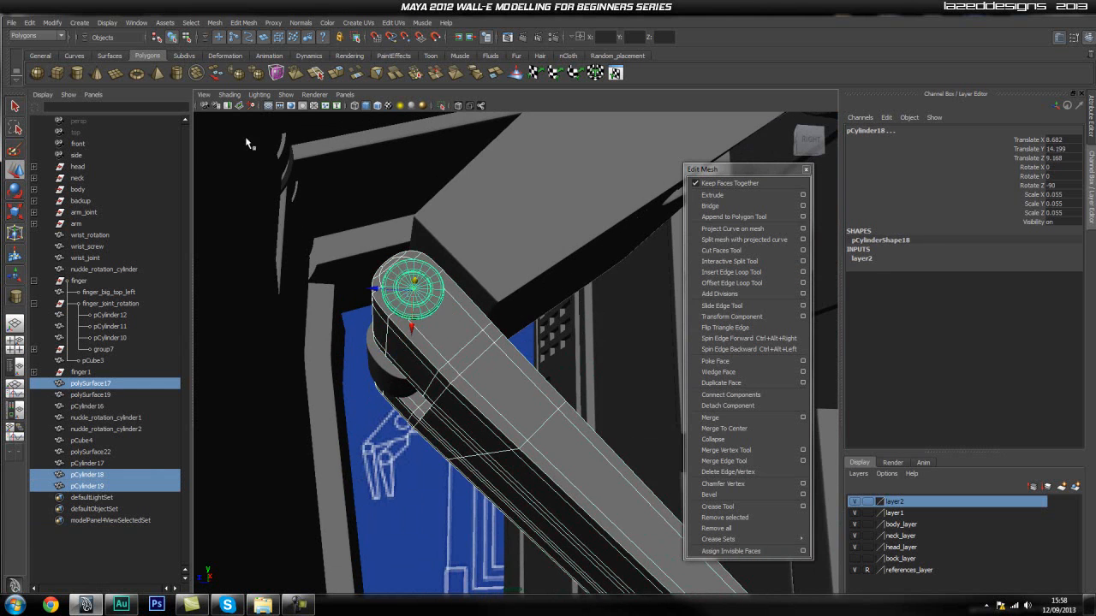
left_click(441, 105)
key("space")
left_click_drag(449, 317, 452, 342)
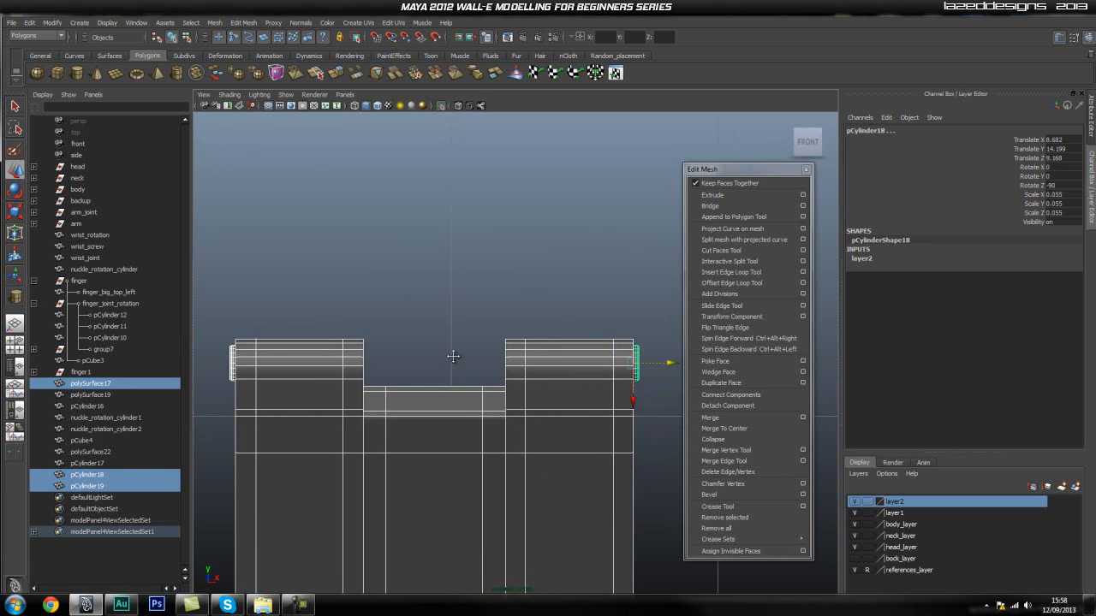
left_click(454, 294)
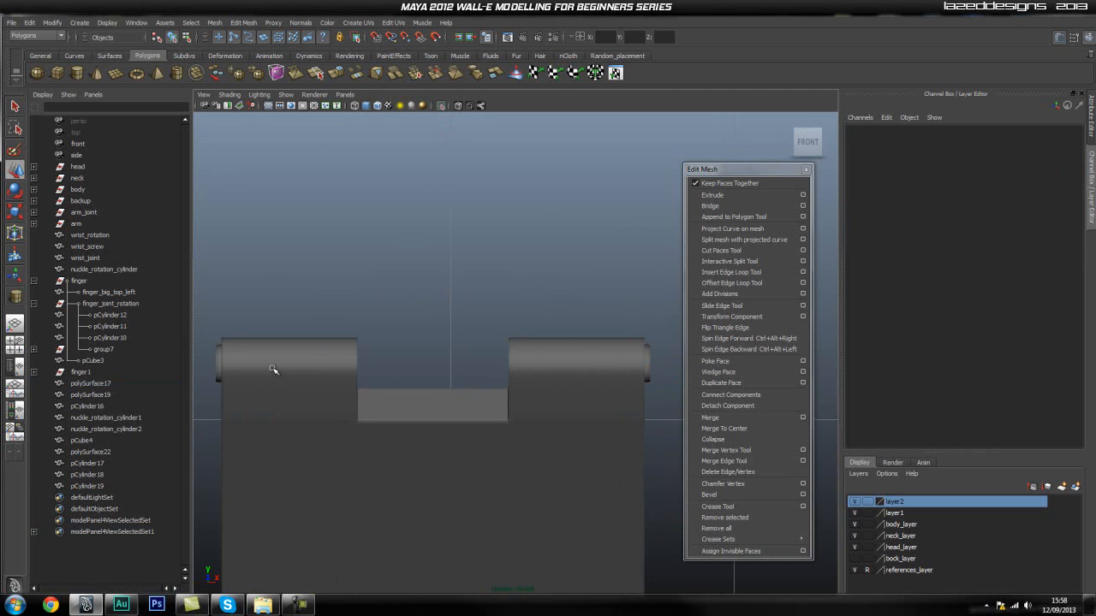
- Nudge both end caps slightly into the lower finger segment, the duplicated one to Translate X about 7.197
left_click(219, 375)
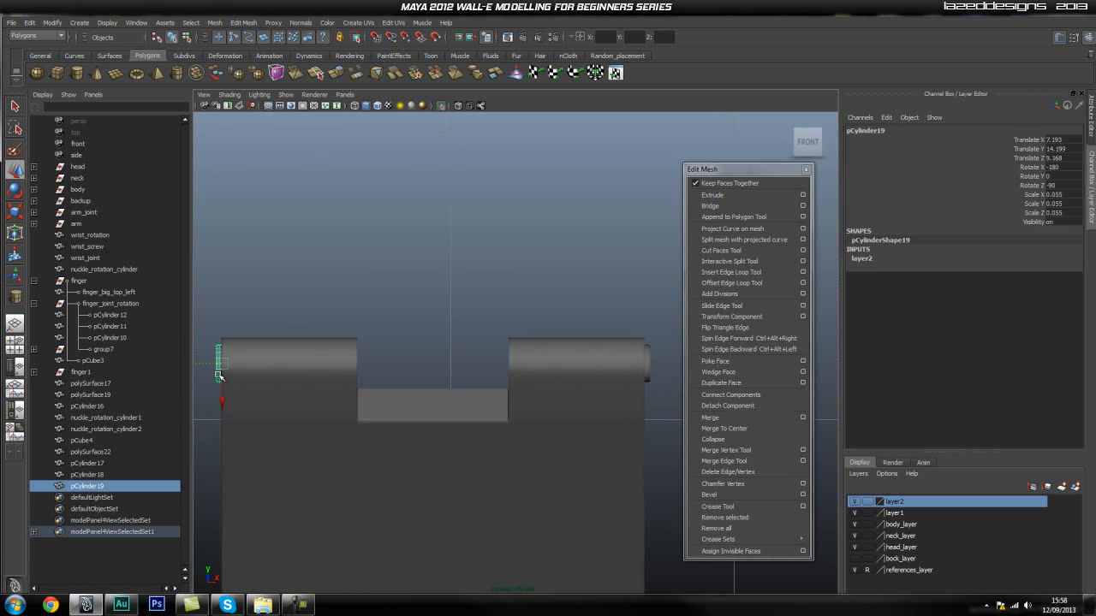
middle_click_drag(285, 363, 333, 355, "alt")
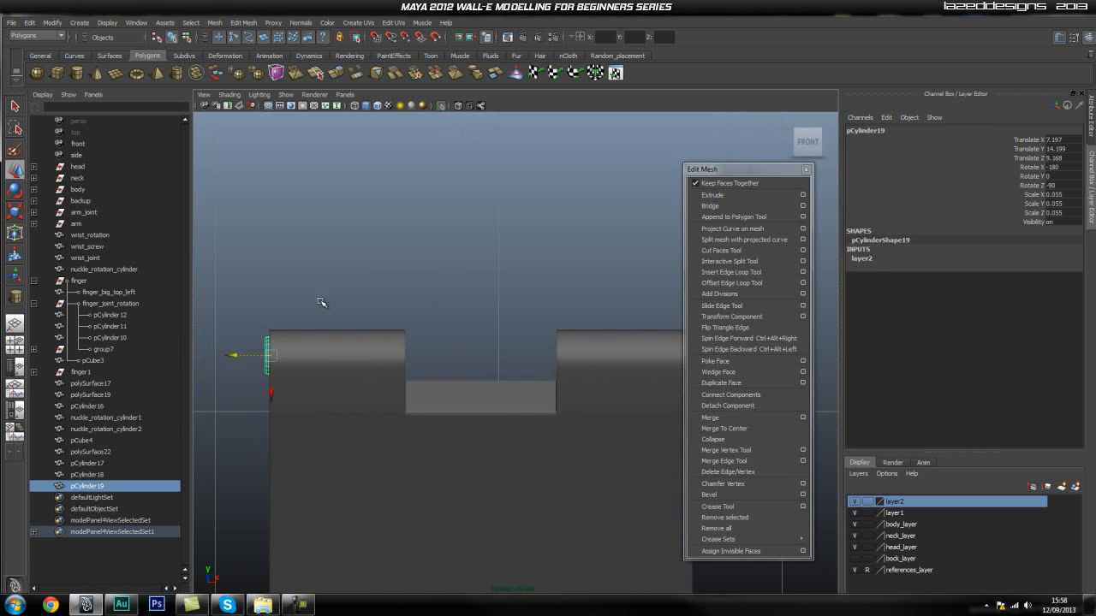
left_click(236, 356)
middle_click_drag(507, 409, 447, 401, "alt")
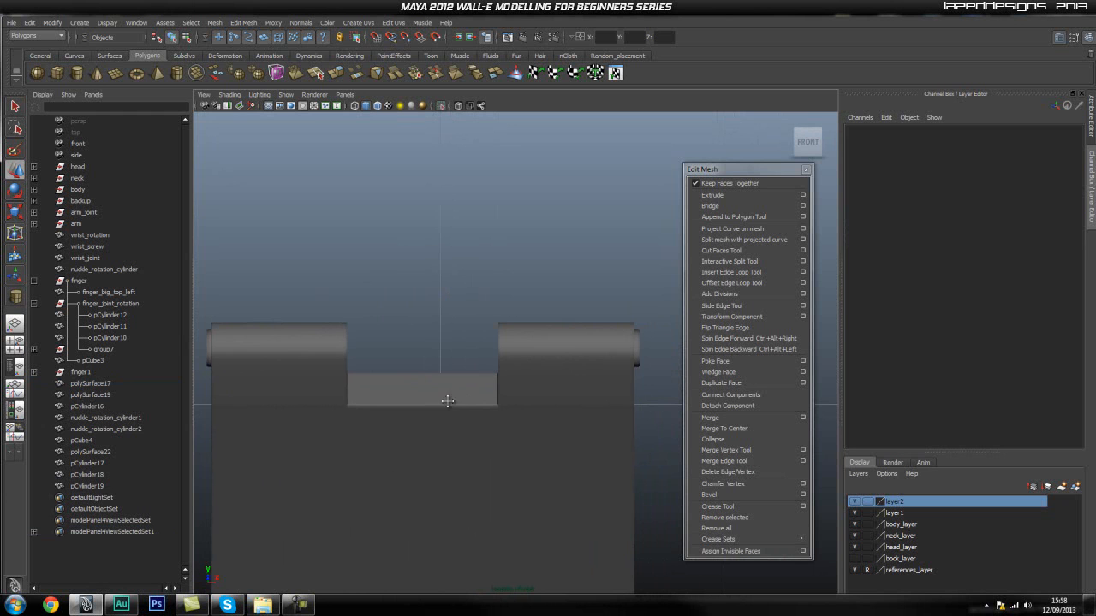
left_click(633, 357)
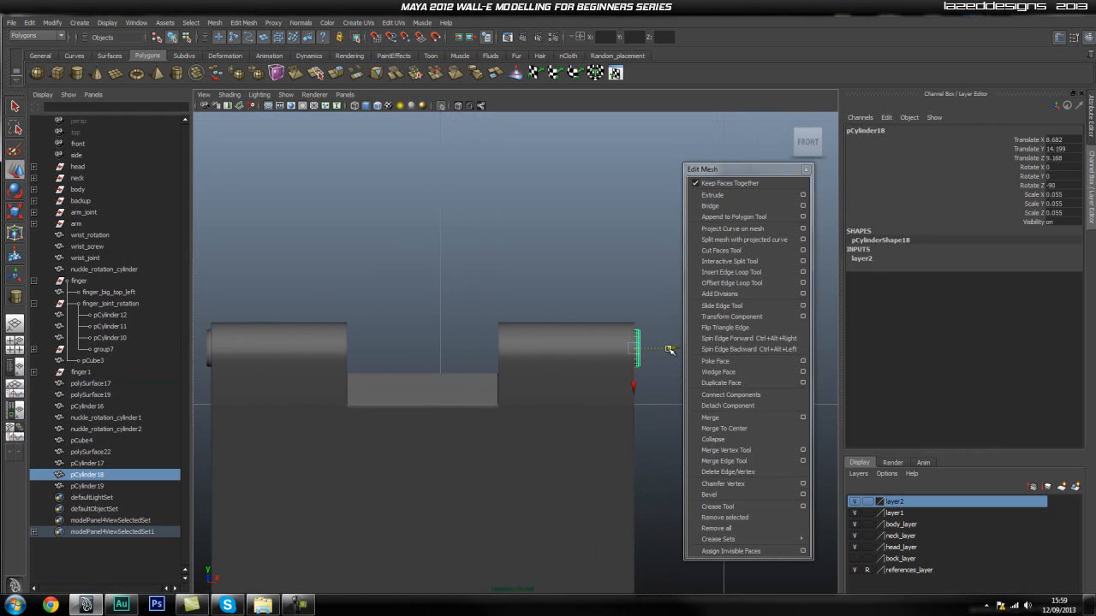
left_click_drag(669, 349, 668, 349)
left_click(643, 304)
middle_click_drag(506, 386, 530, 368, "alt")
- Show the whole model again in the perspective view and collapse the finger group in the outliner
key("space")
left_click_drag(512, 402, 595, 437)
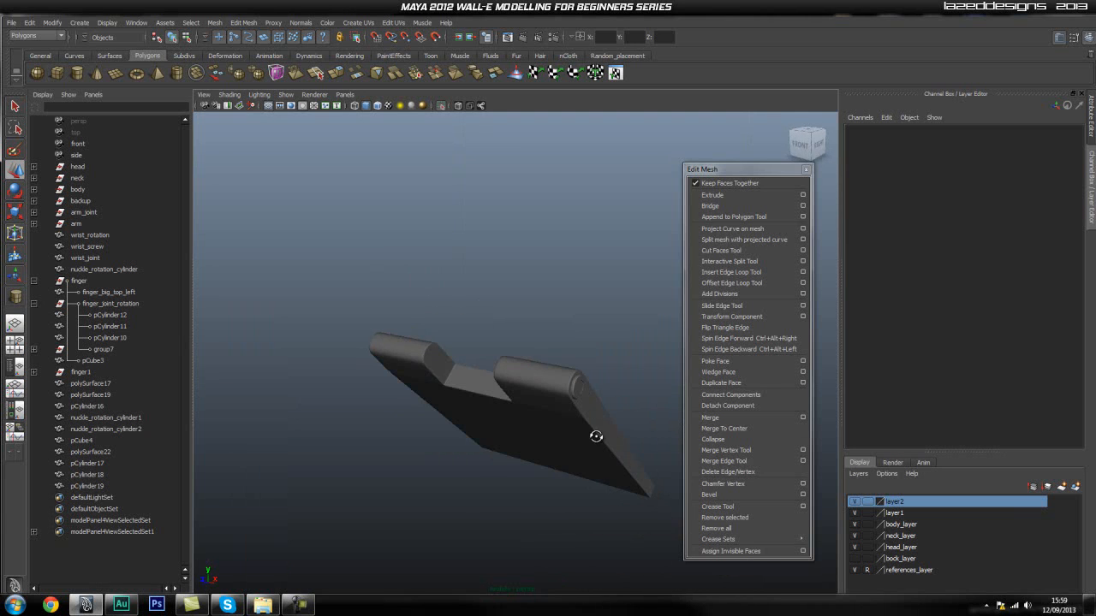
left_click(442, 108)
left_click_drag(596, 363, 511, 400, "alt")
scroll(511, 401, "up", 4)
scroll(454, 349, "down", 4)
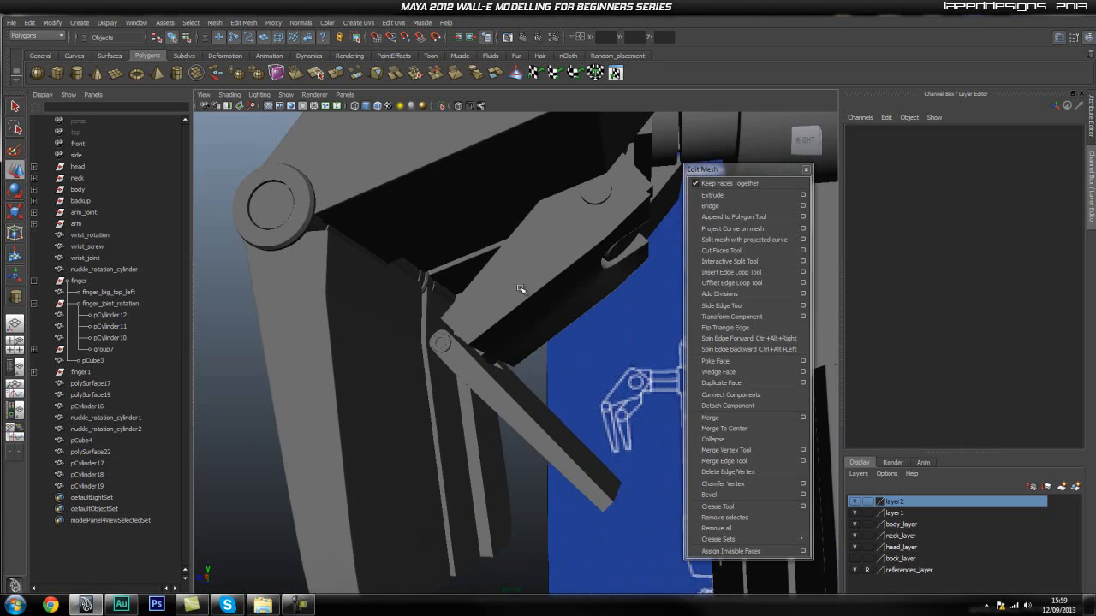
left_click_drag(505, 360, 490, 403, "alt")
right_click_drag(492, 404, 410, 373, "alt")
left_click_drag(411, 374, 480, 375, "alt")
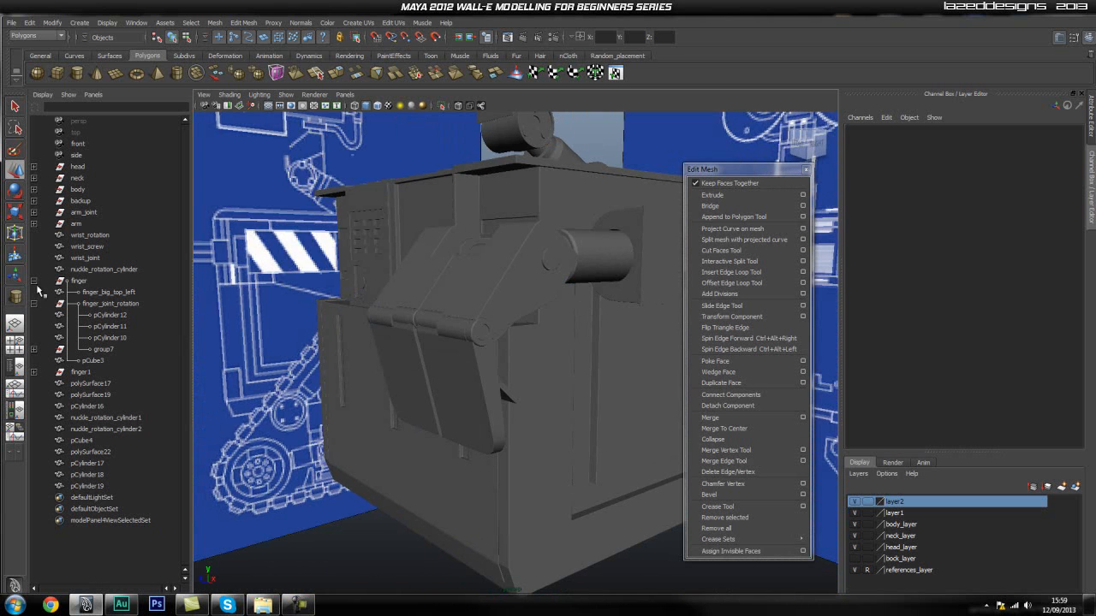
left_click(34, 281)
- Examine the hand and finger joints from the side, front and above against the blueprints
right_click_drag(522, 409, 479, 418, "alt")
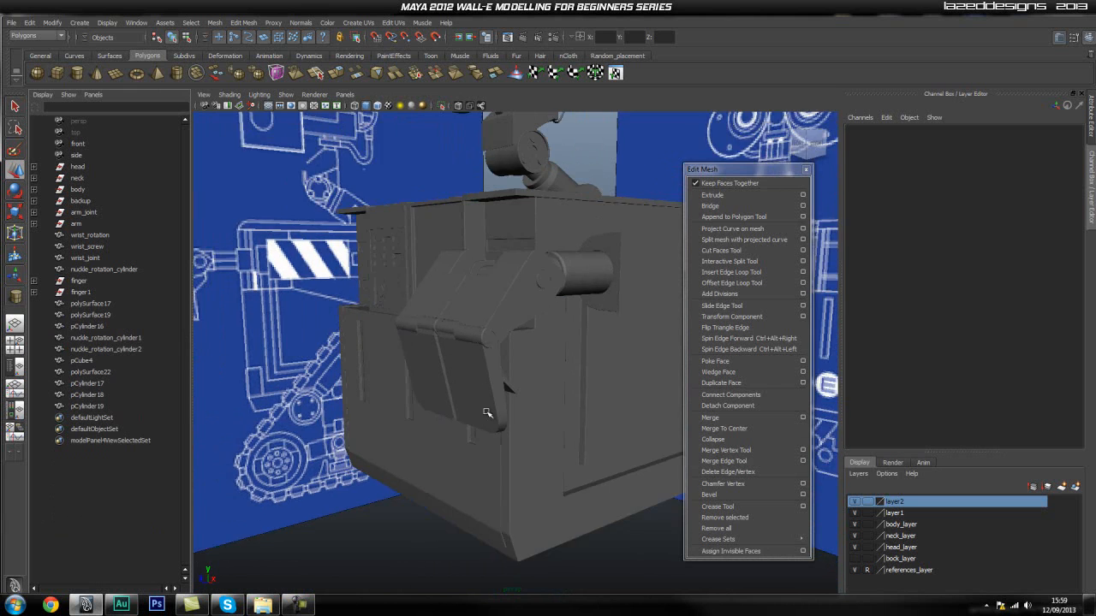
left_click_drag(479, 418, 431, 428, "alt")
middle_click_drag(431, 428, 434, 469, "alt")
left_click_drag(434, 469, 363, 438, "alt")
middle_click_drag(364, 438, 423, 403, "alt")
mouse_move(423, 403)
left_mouse_down("alt")
mouse_move(411, 425)
mouse_move(487, 442)
mouse_move(288, 388)
mouse_move(410, 412)
left_mouse_up("alt")
right_click_drag(411, 413, 590, 445, "alt")
middle_click_drag(591, 445, 575, 385, "alt")
left_click_drag(575, 385, 398, 390, "alt")
right_click_drag(398, 389, 374, 396, "alt")
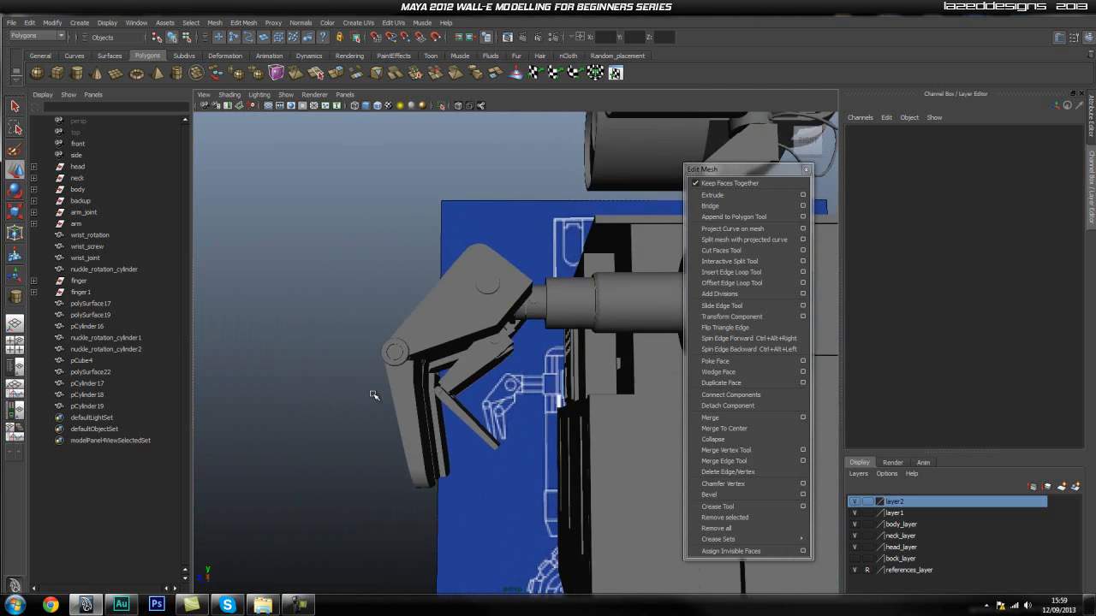
left_click_drag(374, 396, 485, 433, "alt")
right_click_drag(484, 433, 274, 330, "alt")
middle_click_drag(273, 330, 488, 327, "alt")
right_click_drag(489, 326, 557, 350, "alt")
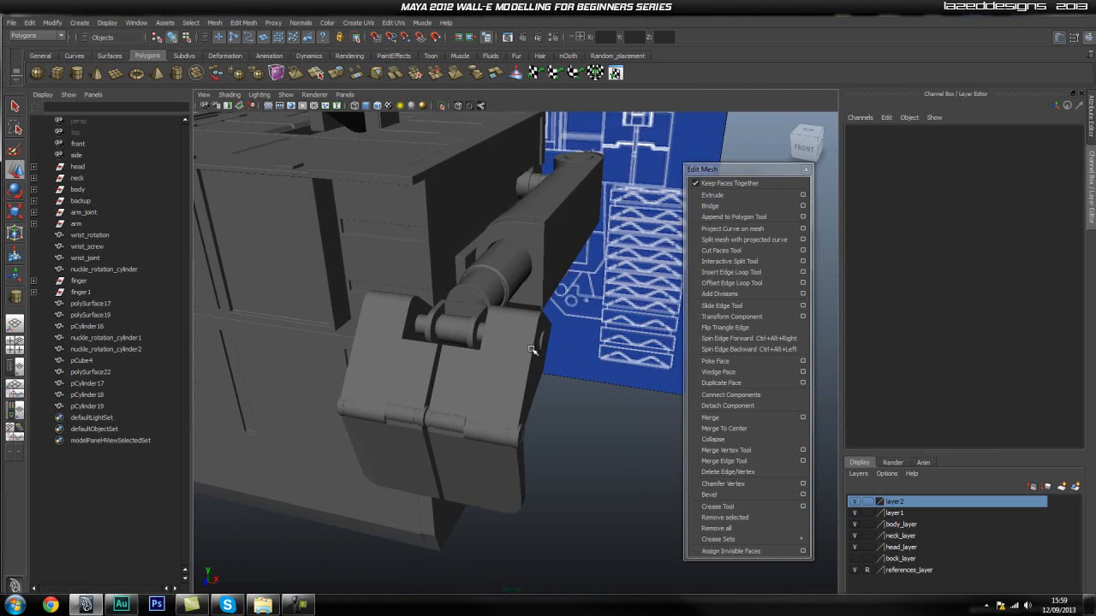
left_click_drag(557, 350, 450, 320, "alt")
middle_click_drag(451, 320, 351, 384, "alt")
right_click_drag(352, 385, 401, 384, "alt")
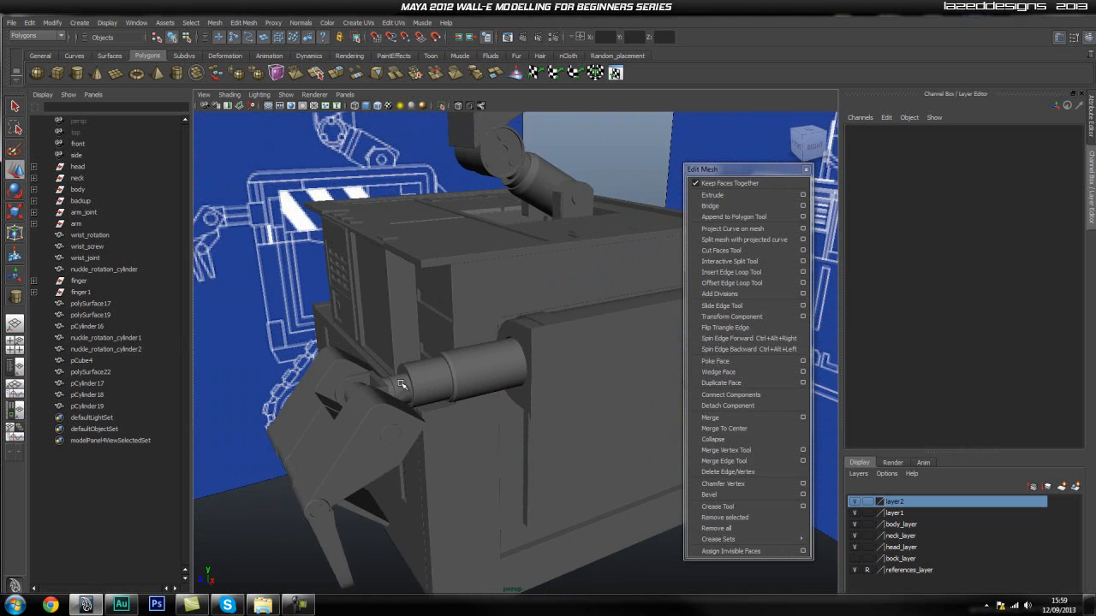
- Check which parts wrist_rotation, wrist_screw, nuckle_rotation_cylinder, finger and finger1 are by selecting each in the outliner
left_click(90, 234)
left_click_drag(380, 445, 272, 336, "alt")
left_click(105, 247)
right_click_drag(411, 363, 462, 364, "alt")
left_click_drag(462, 363, 431, 369, "alt")
left_click(124, 270)
left_click(96, 282)
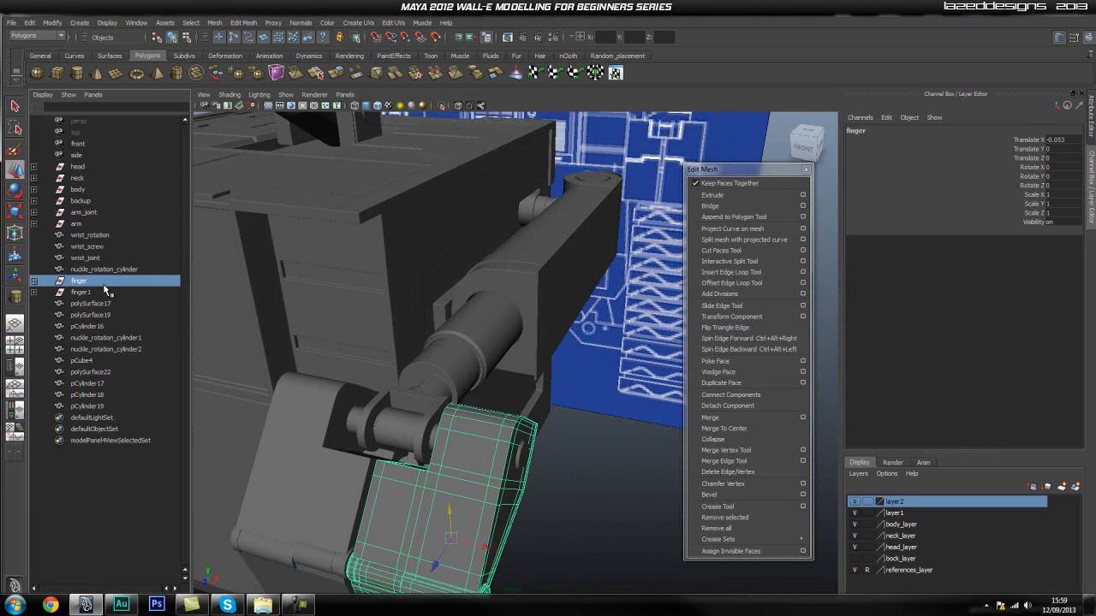
left_click_drag(355, 386, 499, 331, "alt")
left_click(82, 292)
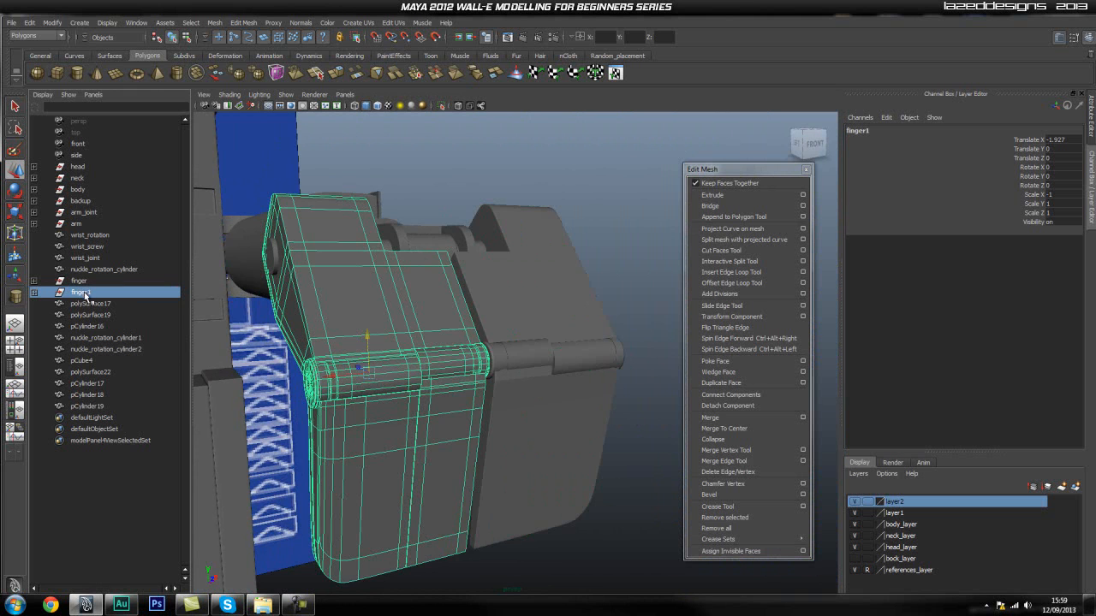
left_click_drag(288, 313, 35, 289, "alt")
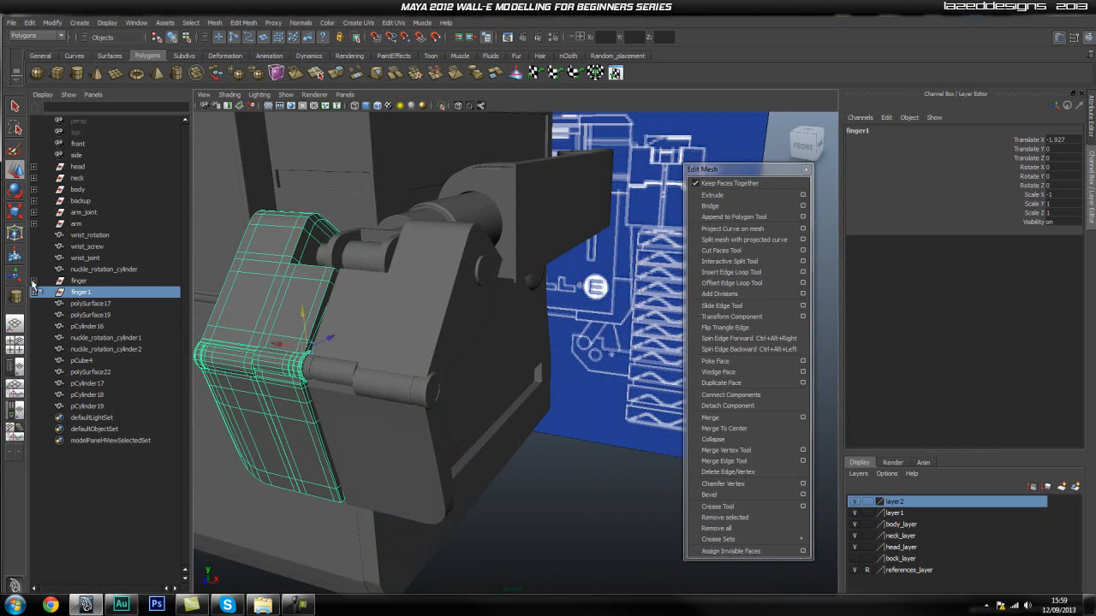
- Rename the finger group as finger_left and the finger1 group as finger_right
double_click(86, 282)
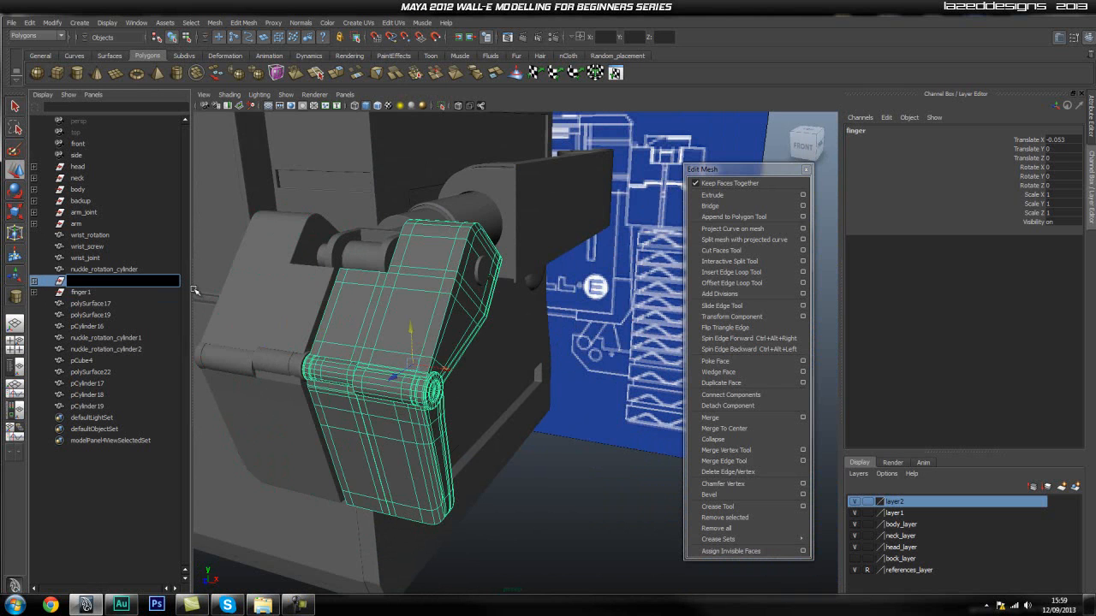
key("Return")
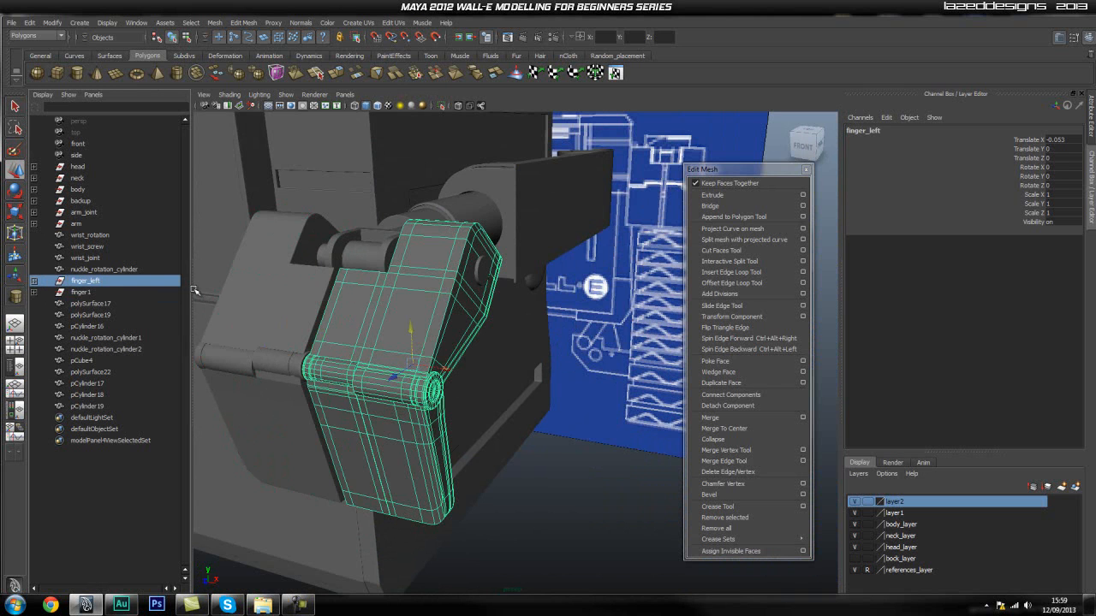
double_click(80, 292)
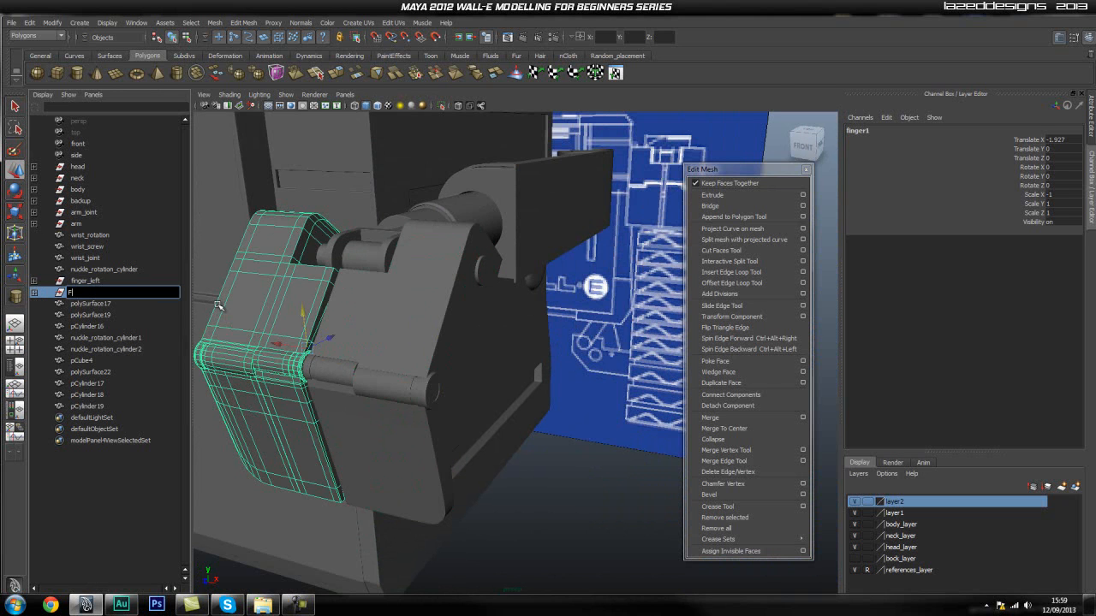
type("finger_right")
key("Return")
- Identify polySurface17, the thumb's outer plate, and rename it as thumb_top
left_click(99, 303)
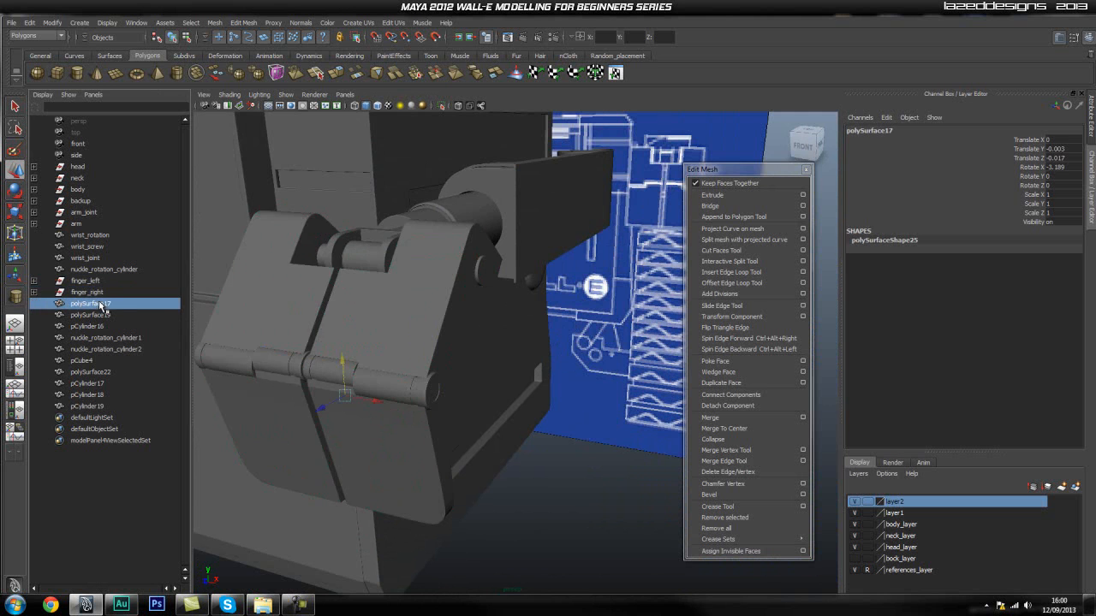
left_click_drag(436, 388, 348, 383, "alt")
right_click_drag(347, 382, 467, 428, "alt")
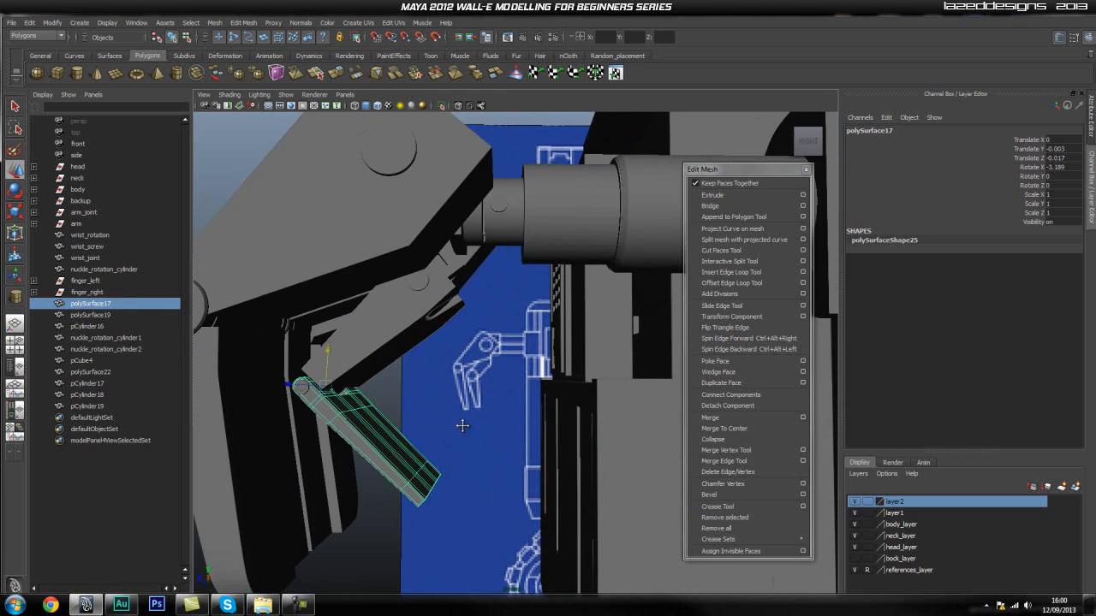
middle_click_drag(466, 428, 469, 378, "alt")
left_click_drag(470, 377, 427, 380, "alt")
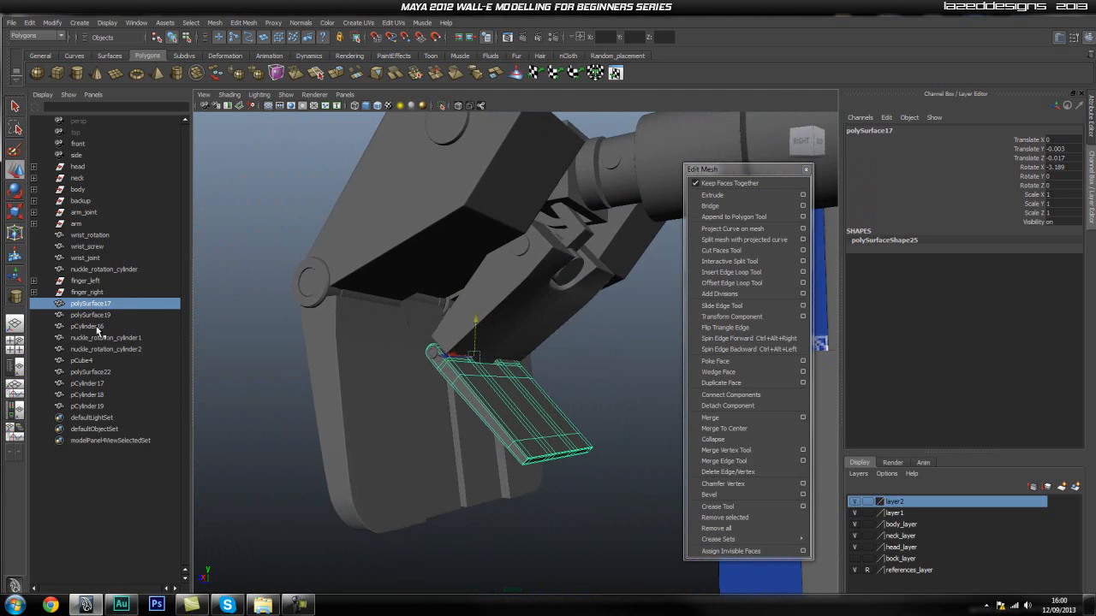
double_click(88, 305)
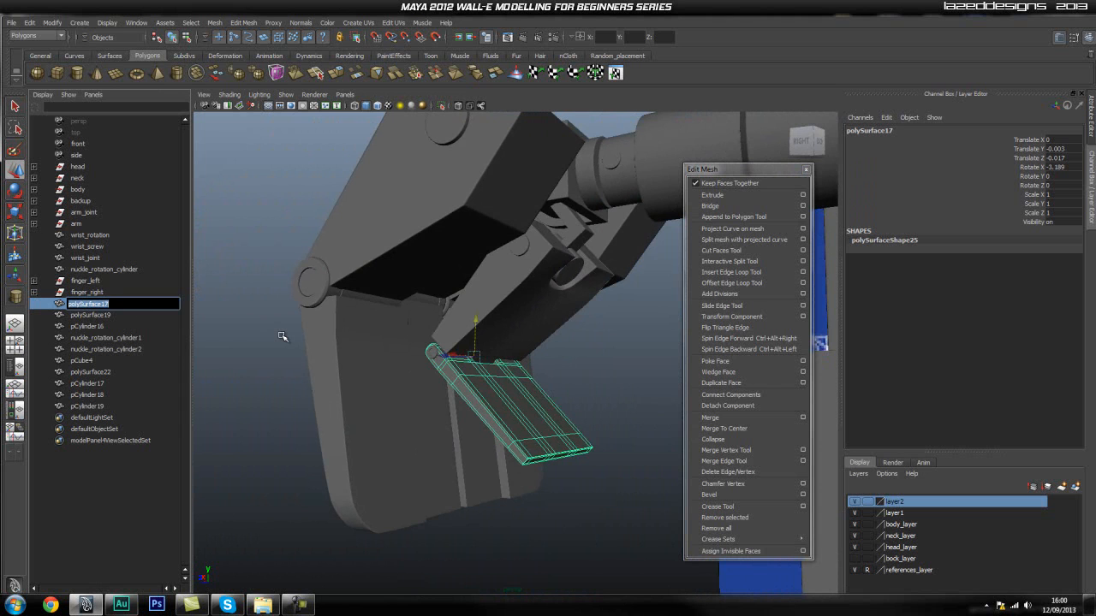
type("rhu")
key("Return")
- Rename polySurface19, the thumb segment nearest the wrist, as thumb_bottom
double_click(85, 316)
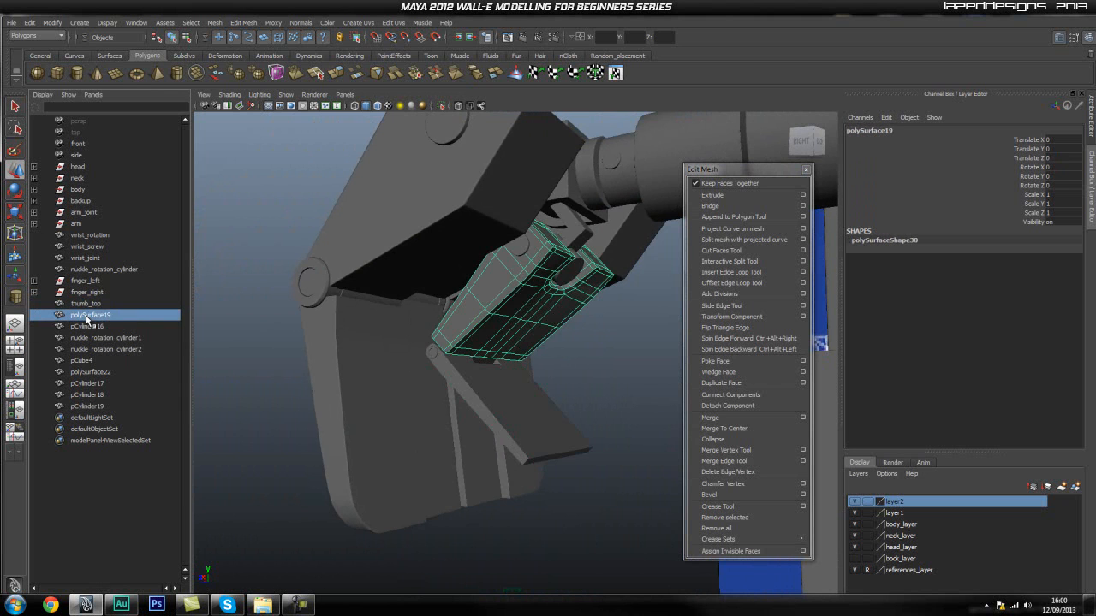
type("T")
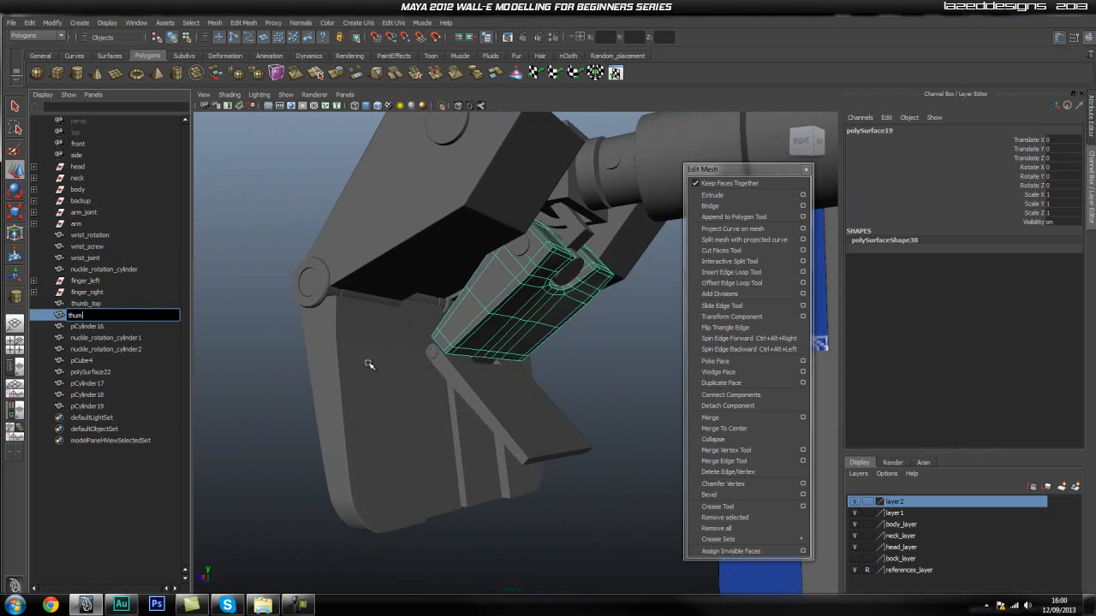
type("humb_bottom")
key("Return")
- Identify pCylinder16, the round part set into the thumb's base, and rename it as thumb_cylinder
left_click(99, 326)
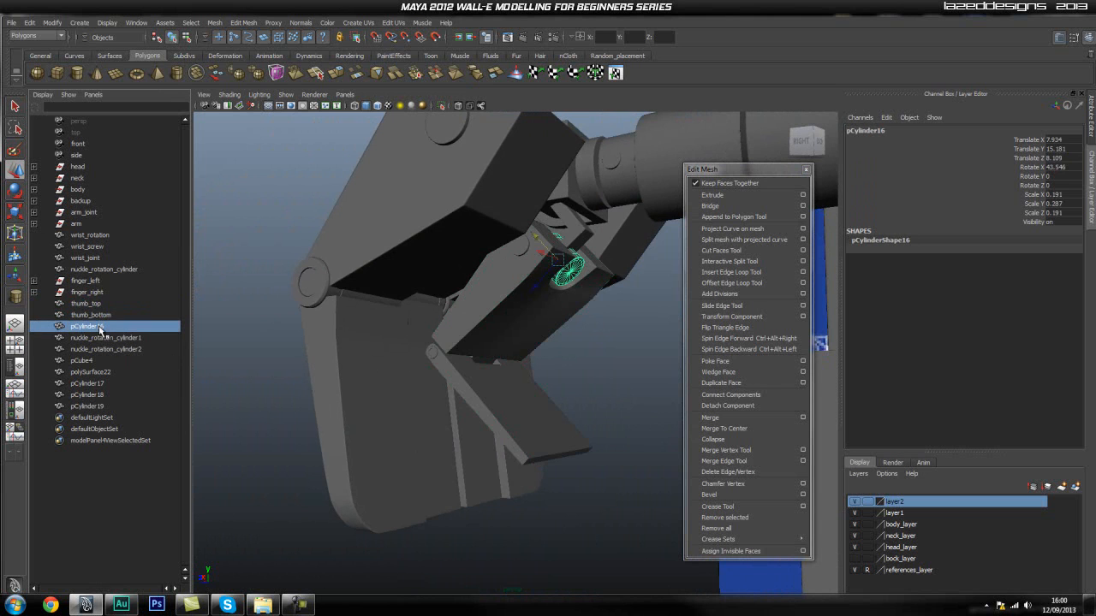
left_click_drag(601, 404, 431, 459, "alt")
right_click_drag(430, 459, 533, 459, "alt")
middle_click_drag(533, 460, 499, 478, "alt")
left_click_drag(499, 478, 347, 434, "alt")
middle_click_drag(348, 434, 322, 432, "alt")
double_click(105, 329)
type("thumb_cylinde")
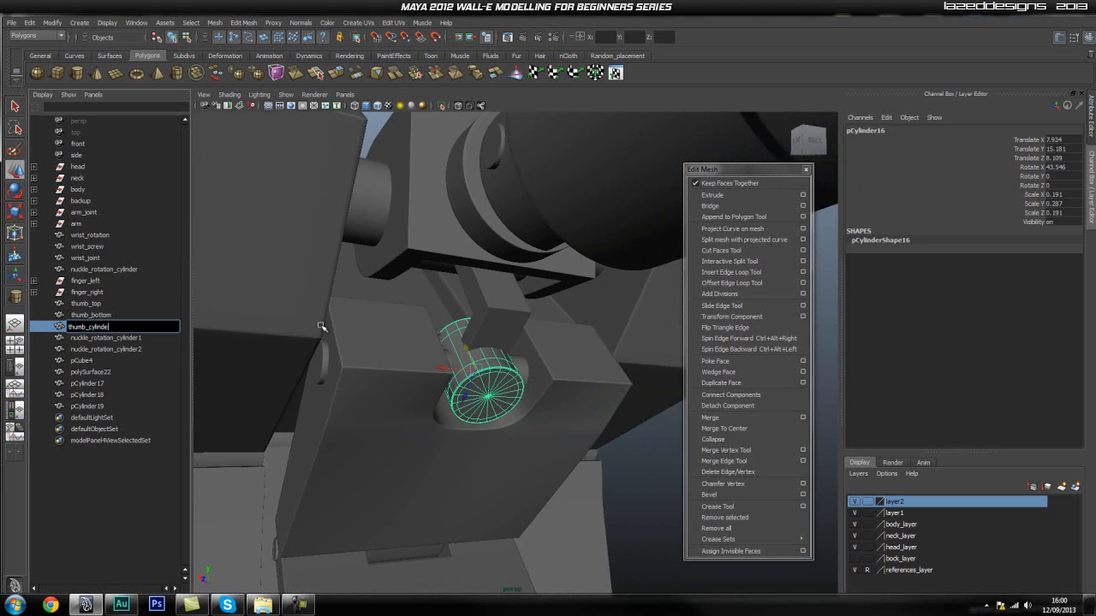
type("r")
key("Return")
- Rename nuckle_rotation_cylinder1, the pivot through the thumb's base segment, as thumb_rotation
left_click(100, 339)
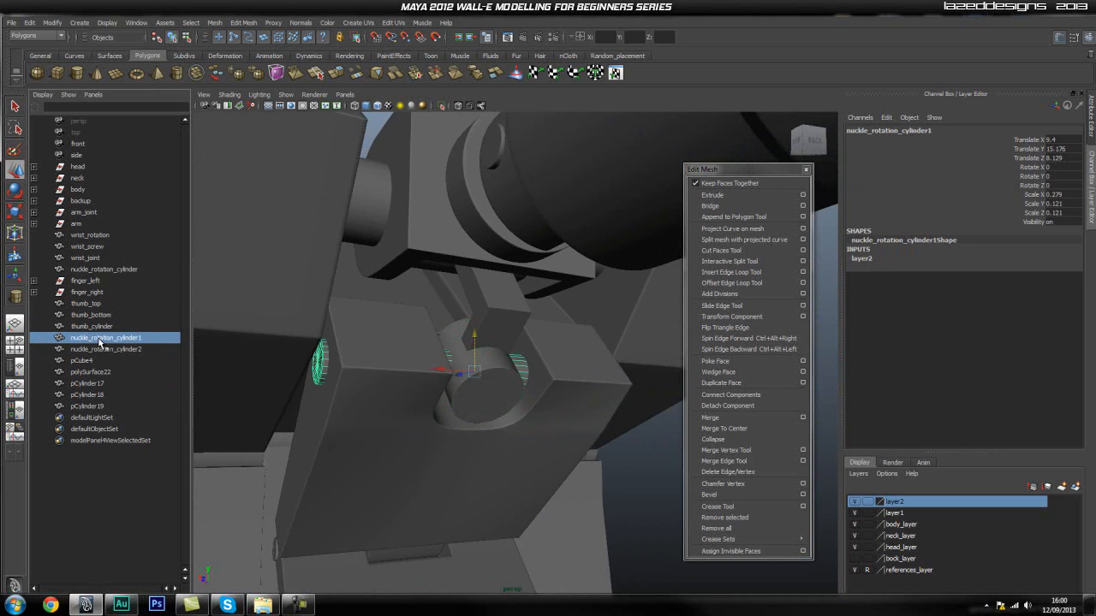
double_click(100, 339)
type("thumb_rotation")
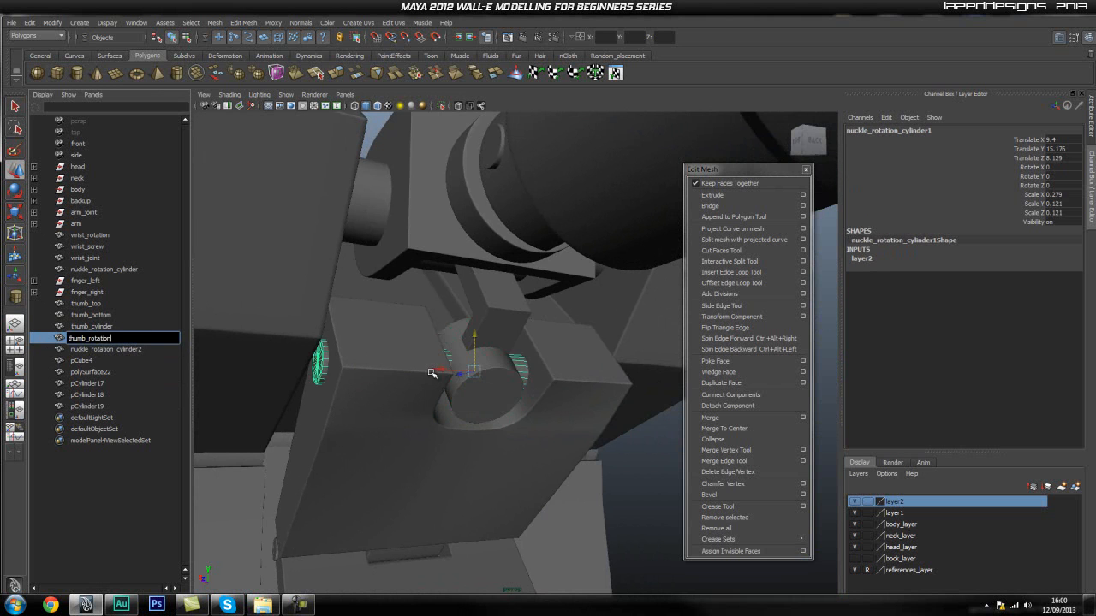
key("Return")
- Identify nuckle_rotation_cylinder2 inside the wrist bracket and rename it as thumb_top_rotation
left_click(83, 350)
left_click_drag(503, 400, 432, 392, "alt")
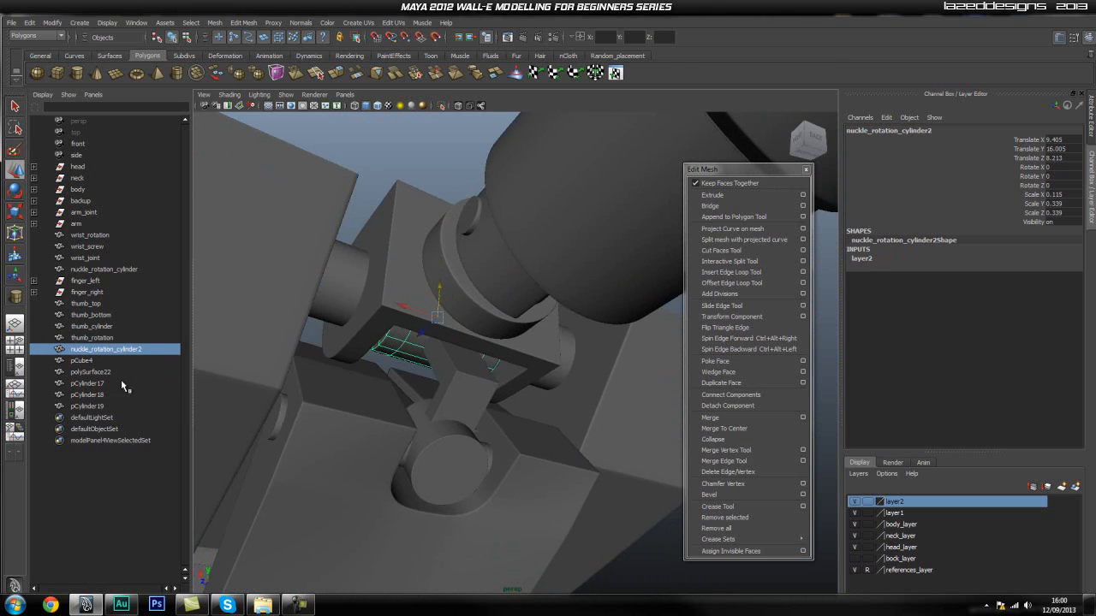
double_click(101, 349)
type("thun")
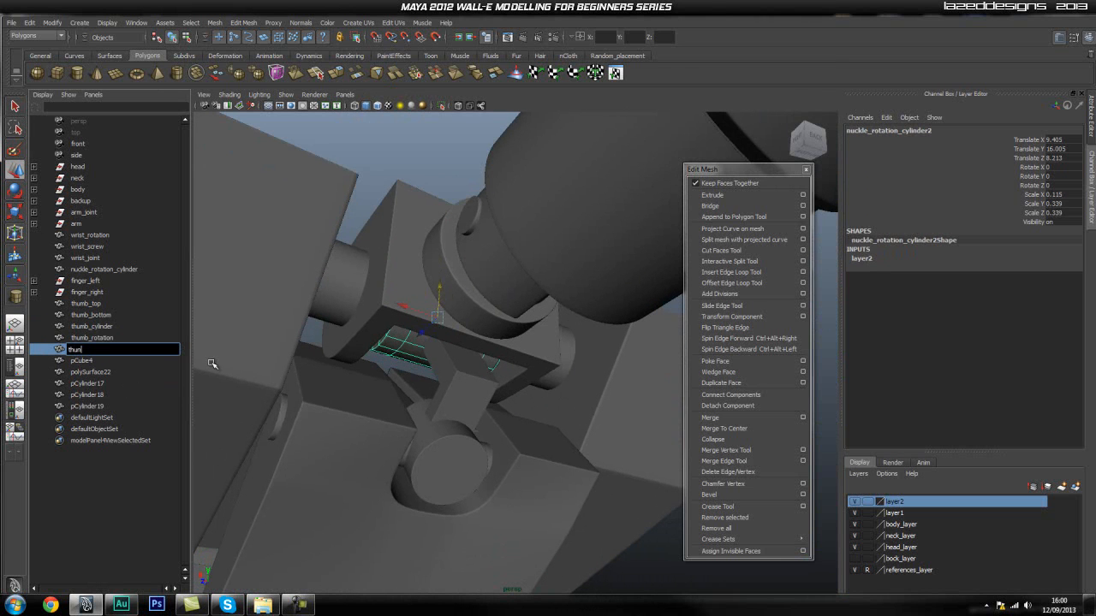
type("mb_top_rotation")
key("Return")
- Rename pCube4, the block linking the wrist bracket to the thumb's cylinder, as thumb_cylinderjoint
left_click(98, 362)
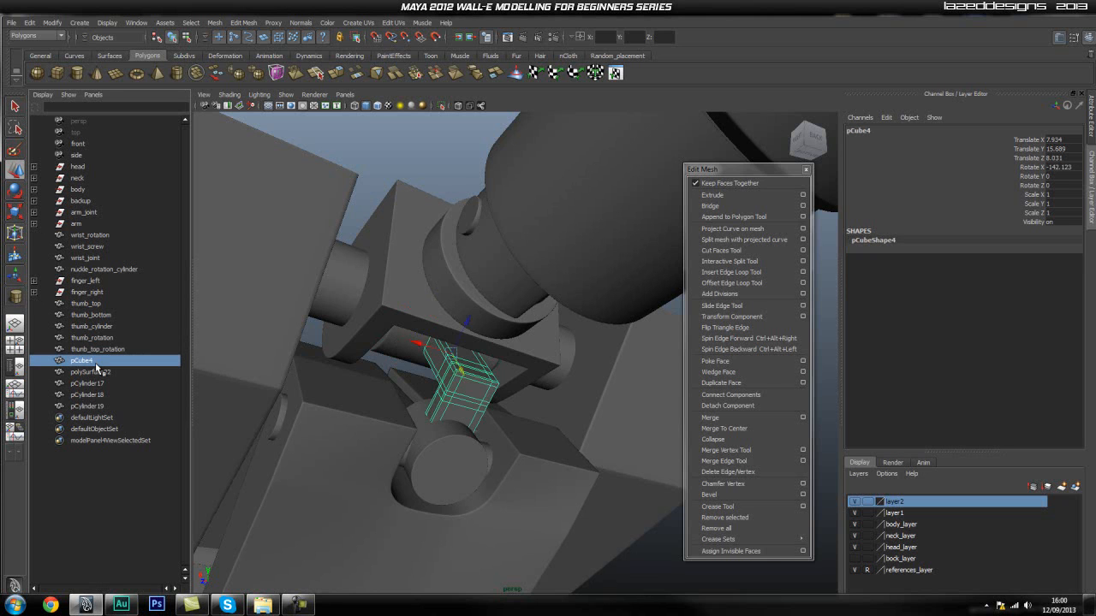
double_click(97, 364)
type("thumb_cylinder_joint")
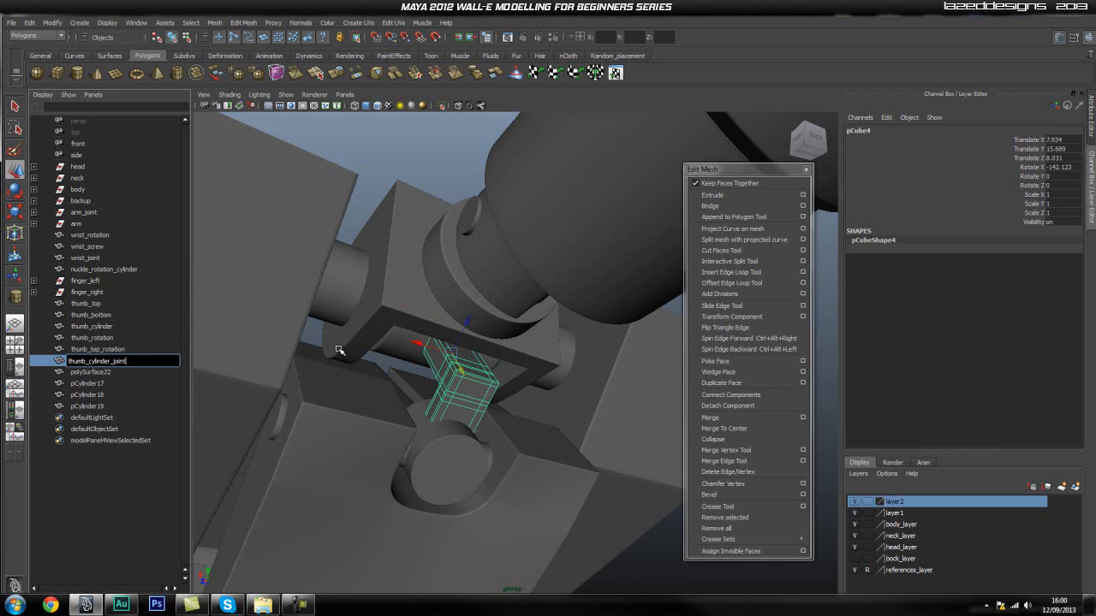
key("Return")
left_click(86, 373)
left_click(139, 367)
double_click(138, 367)
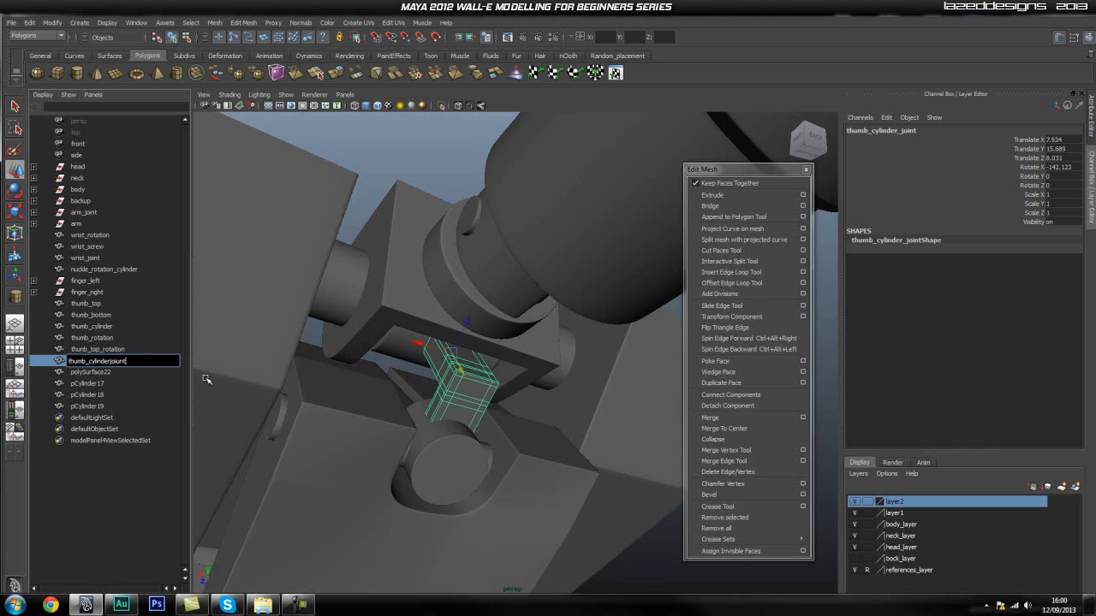
key("Return")
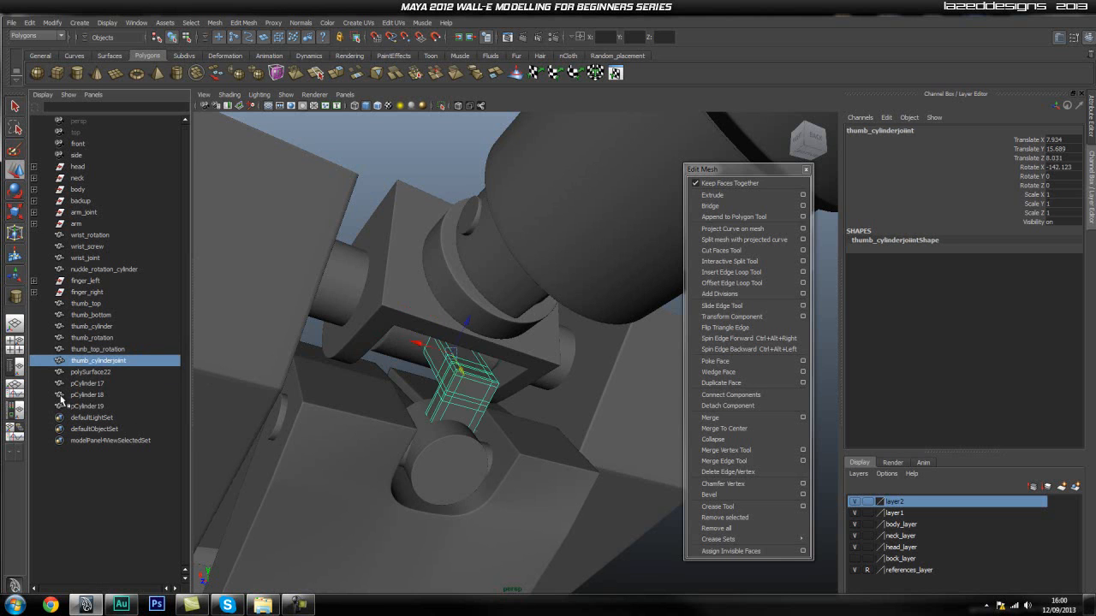
- Identify polySurface22 beneath the thumb's end joint and rename it as thumb_topjoint
left_click(86, 375)
left_click_drag(284, 443, 412, 400, "alt")
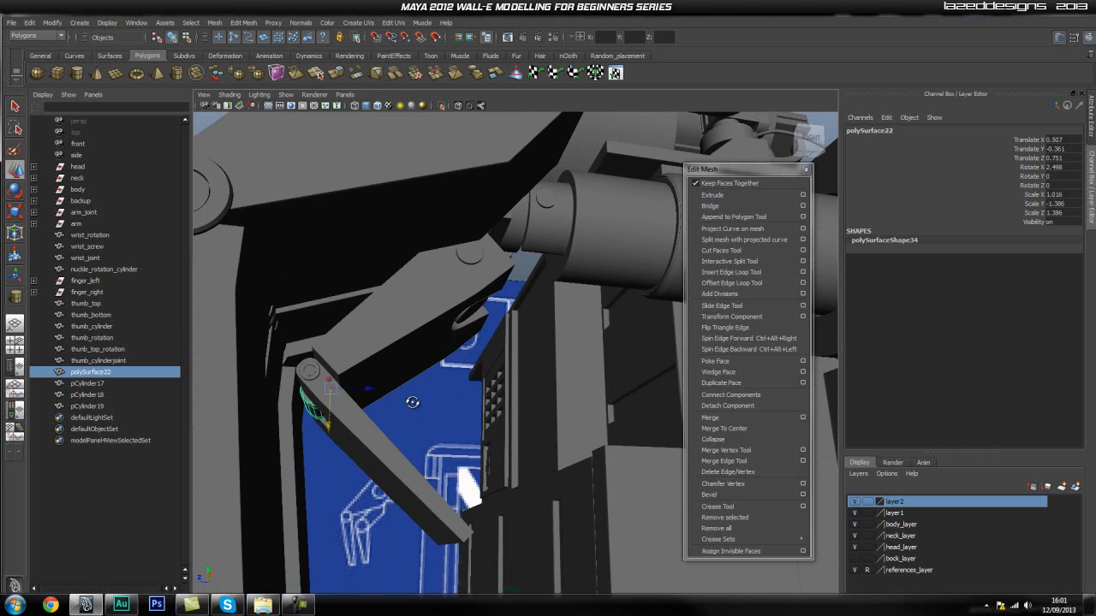
double_click(91, 372)
type("thumb_top_")
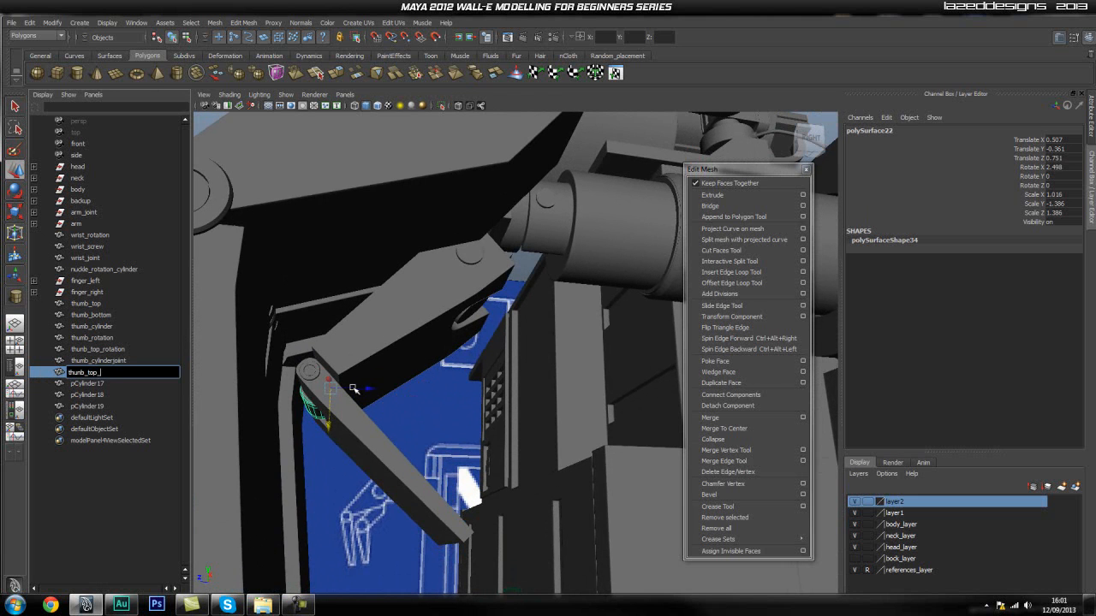
type("joint")
key("Return")
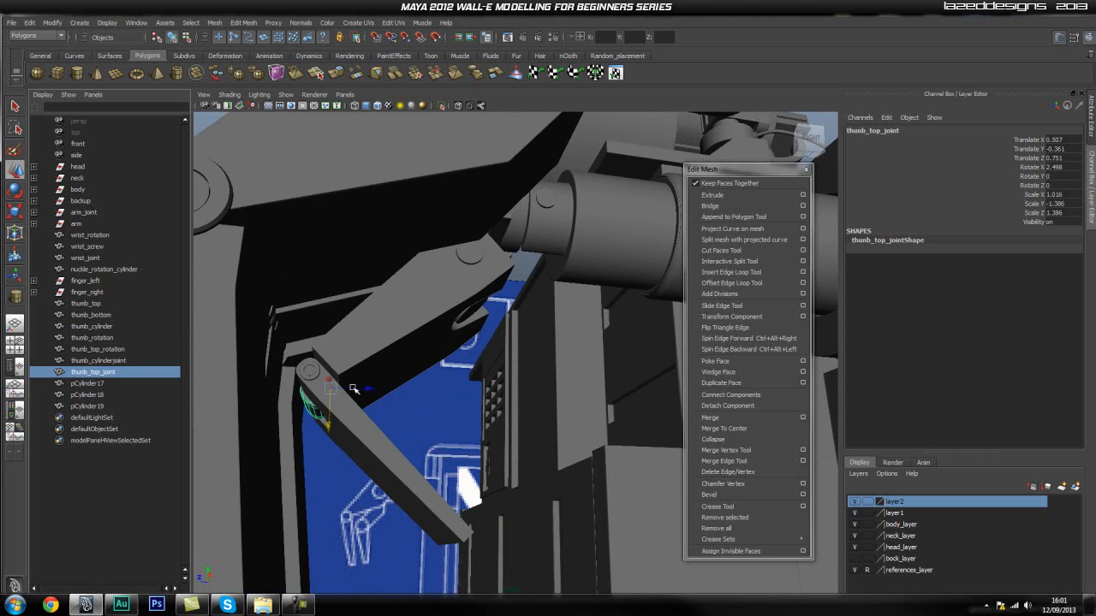
double_click(109, 374)
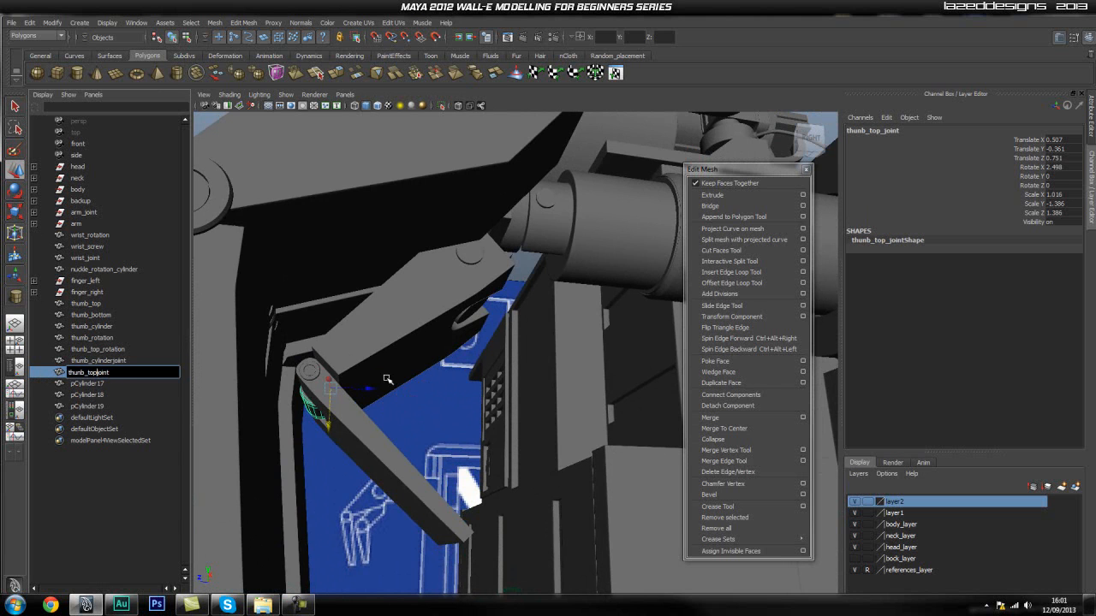
key("Return")
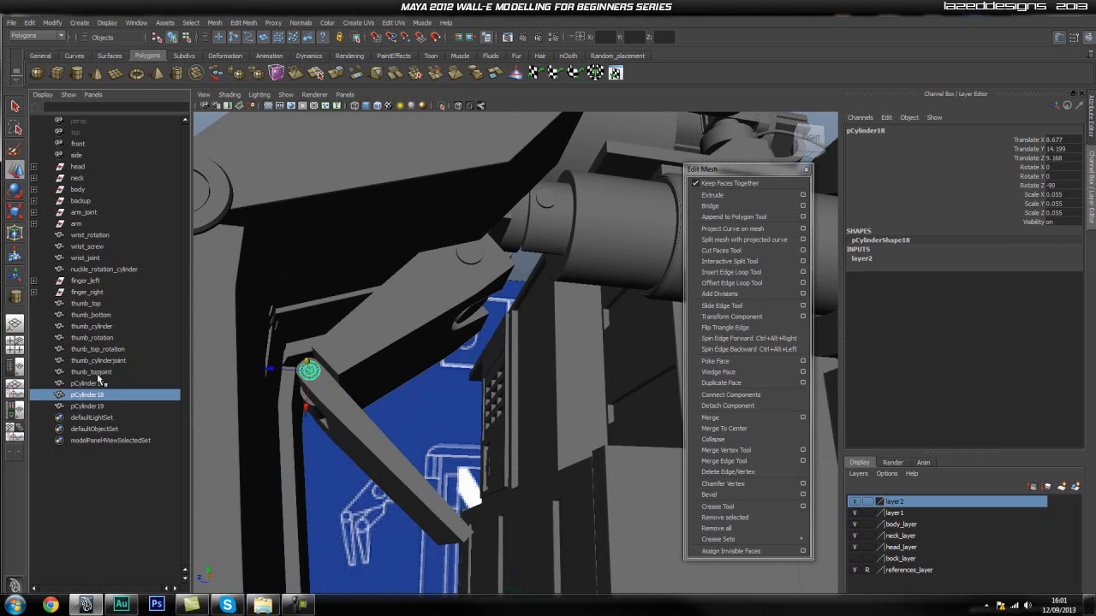
- Locate pCylinder17 at the joint between the thumb segments and rename it as thumb_jointcylinder
left_click_drag(386, 420, 116, 385, "alt")
left_click(94, 383)
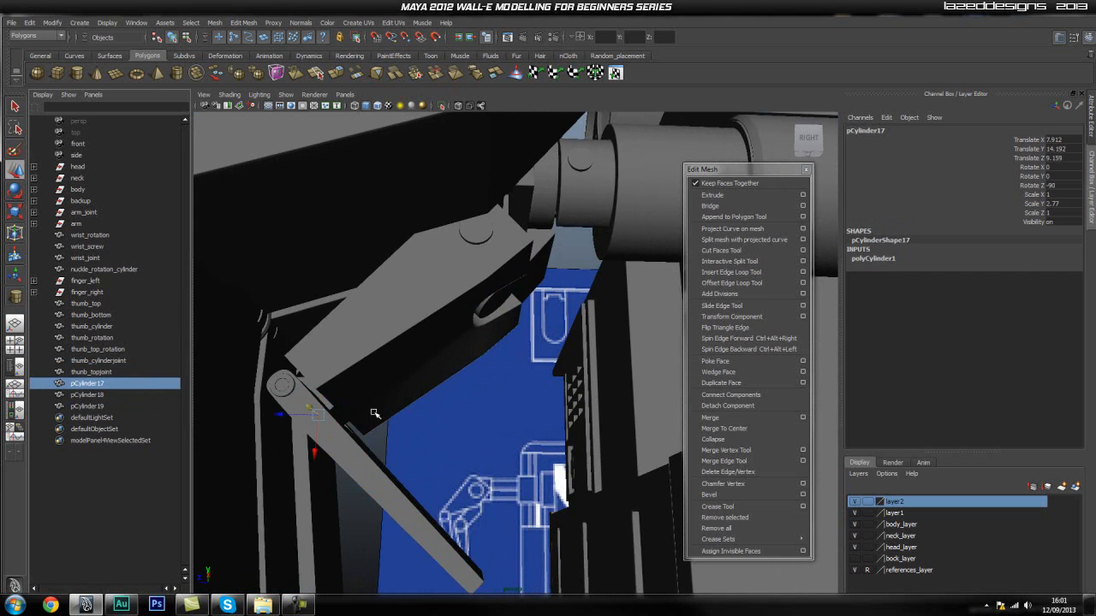
left_click_drag(372, 400, 403, 412, "alt")
left_click_drag(564, 408, 505, 431, "alt")
double_click(79, 384)
type("thumb_joint")
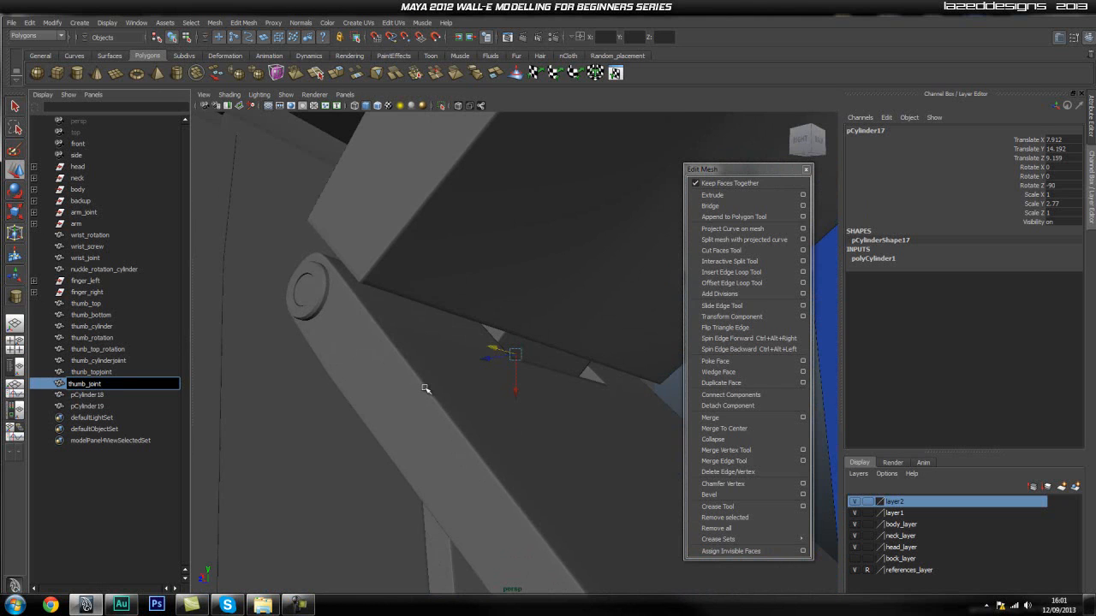
type("cylinder")
key("Return")
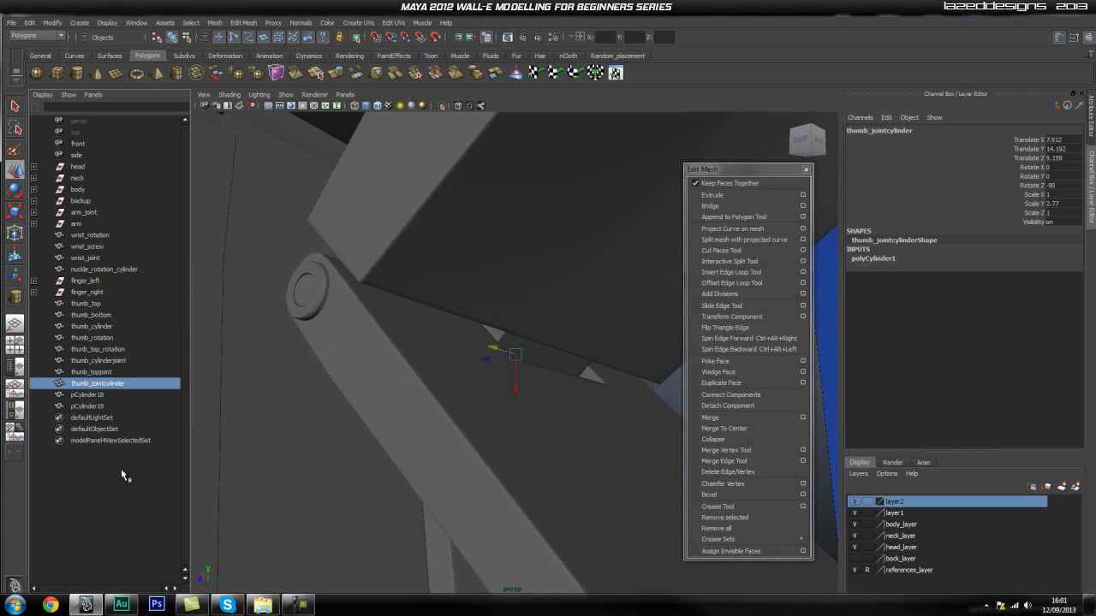
- Frame pCylinder18, the end cap on the thumb joint, and rename it as thumb_screw_left
left_click(133, 395)
key("f")
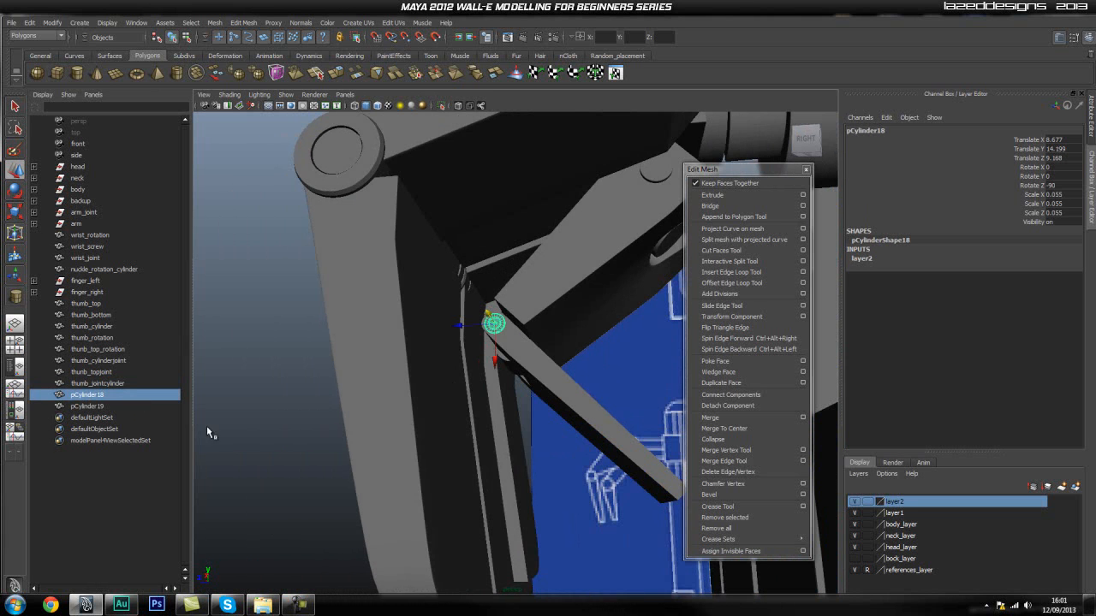
double_click(85, 395)
type("thumb_screw")
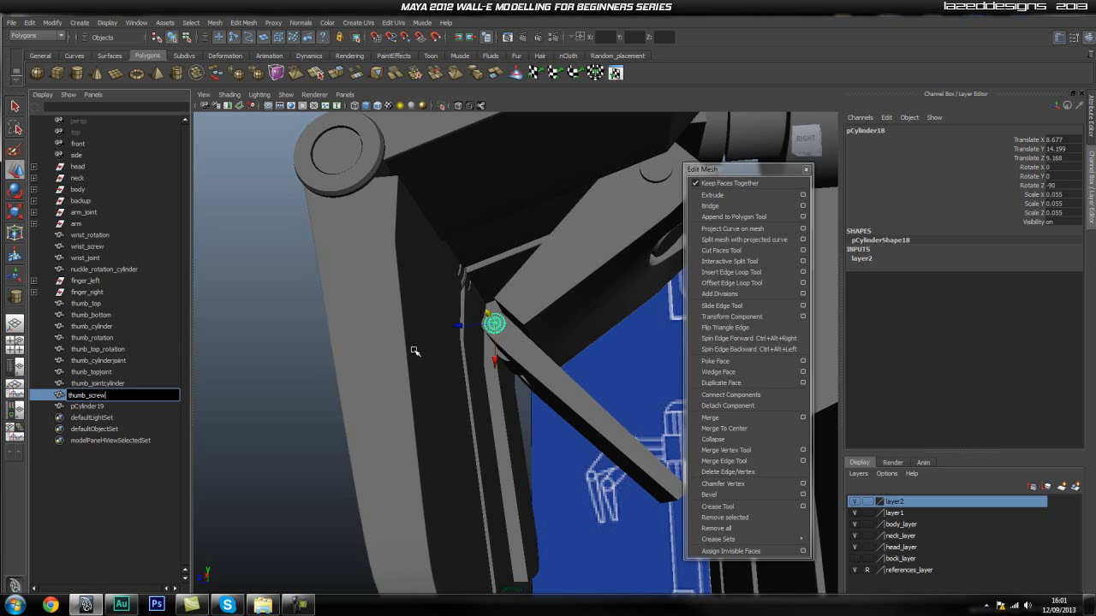
type("_left")
key("Return")
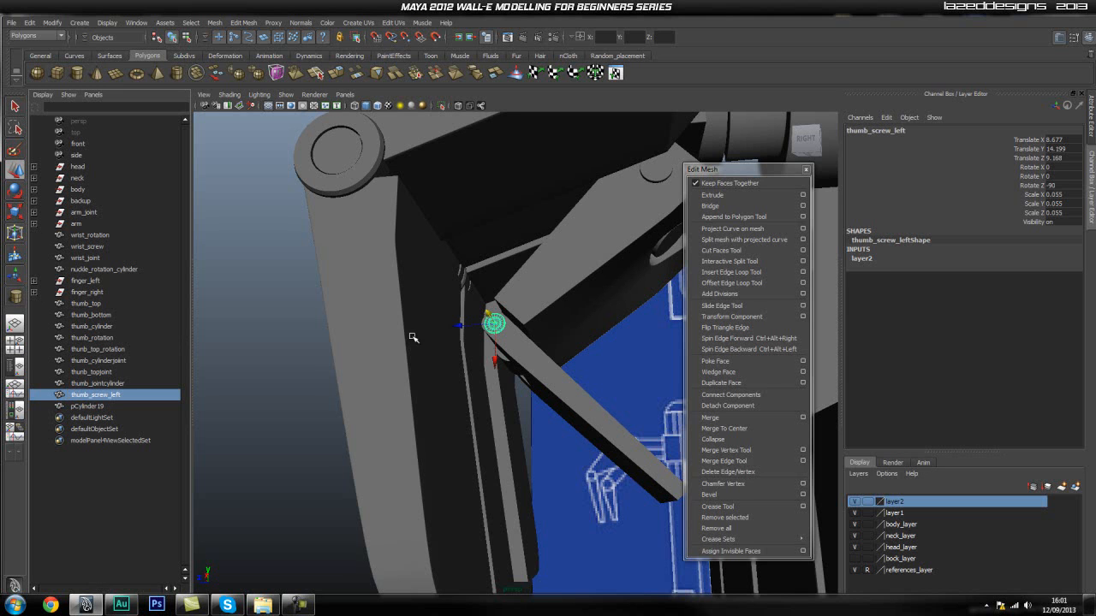
- Rename pCylinder19, the opposite end cap of the thumb joint, as thumb_screw_right
double_click(96, 406)
type("thumb_screw_r")
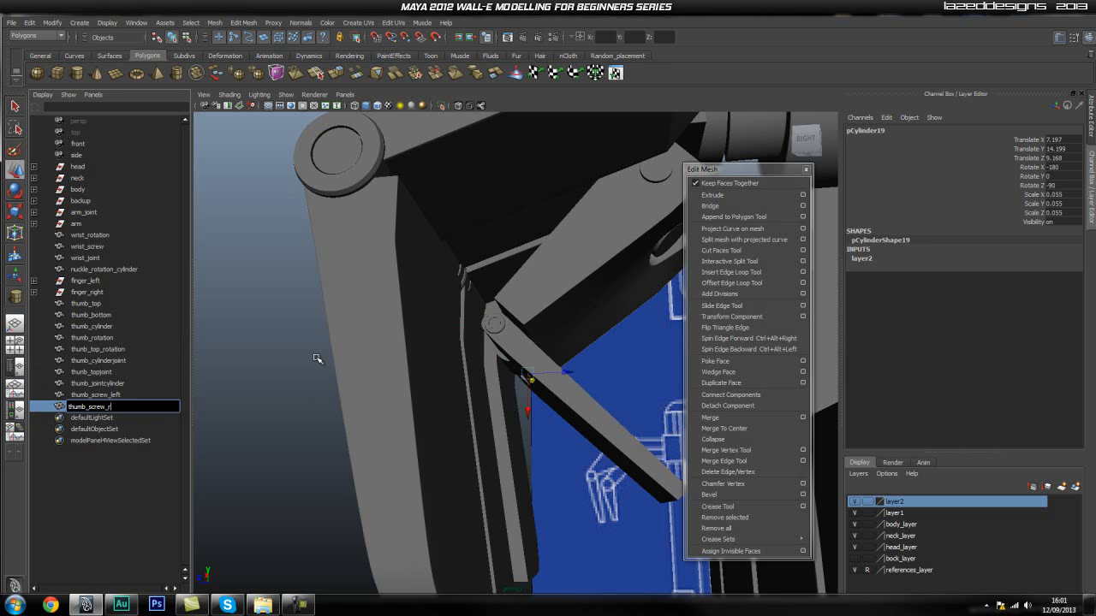
type("ight")
key("Return")
- Group all the thumb parts from thumb_top to thumb_screw_right and name the group thumb
left_click_drag(317, 359, 458, 398, "alt")
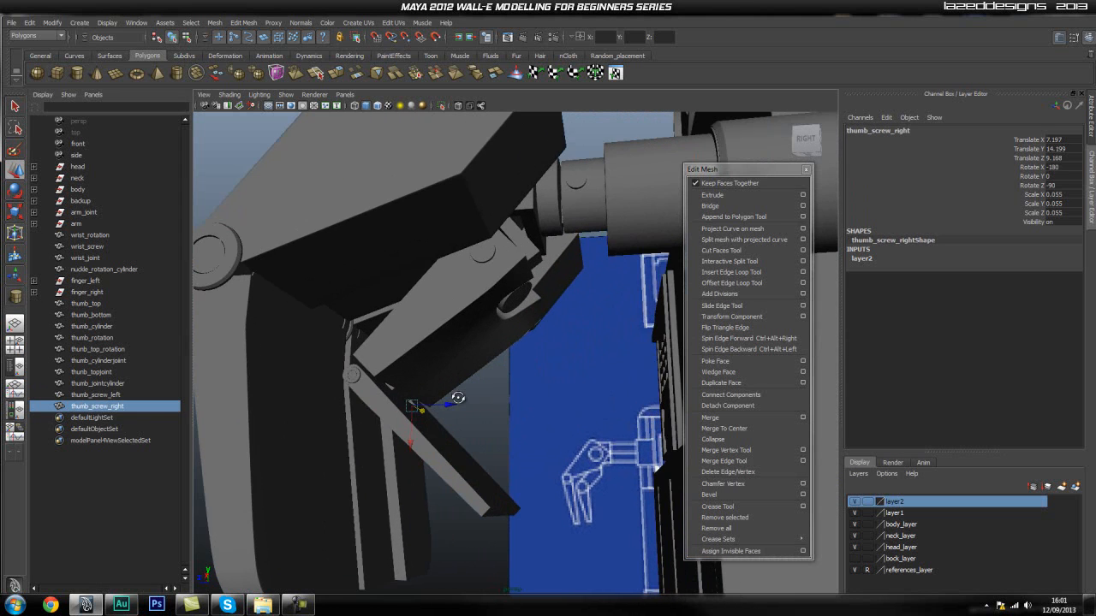
left_click(99, 305, "shift")
key("f")
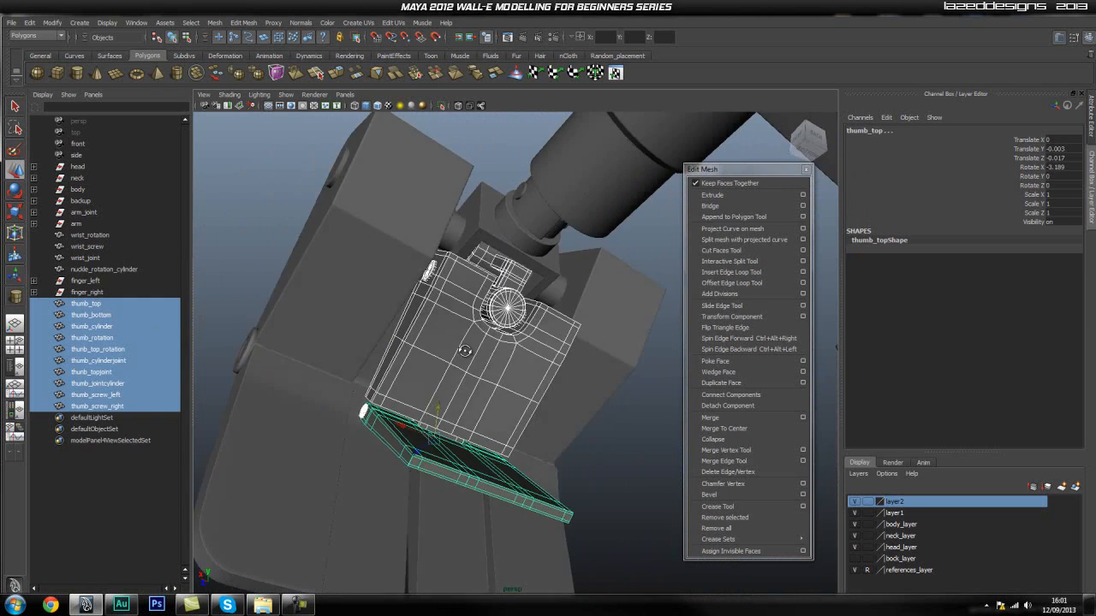
left_click_drag(454, 351, 489, 371, "alt")
key("ctrl+g")
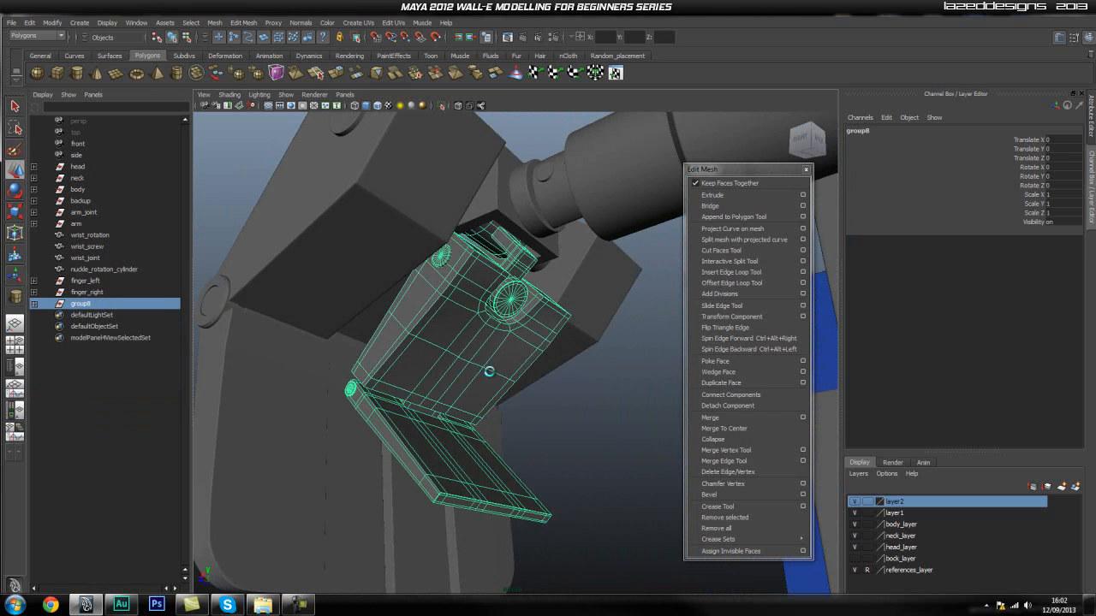
left_click(99, 306)
double_click(100, 306)
type("thumb")
key("Return")
- Check which parts finger_right, finger_left and nuckle_rotation_cylinder are by selecting each in the outliner
left_click(92, 293)
left_click(93, 282)
scroll(392, 330, "down", 2)
left_click_drag(393, 336, 514, 403, "alt")
left_click(145, 270)
left_click_drag(471, 295, 452, 362, "alt")
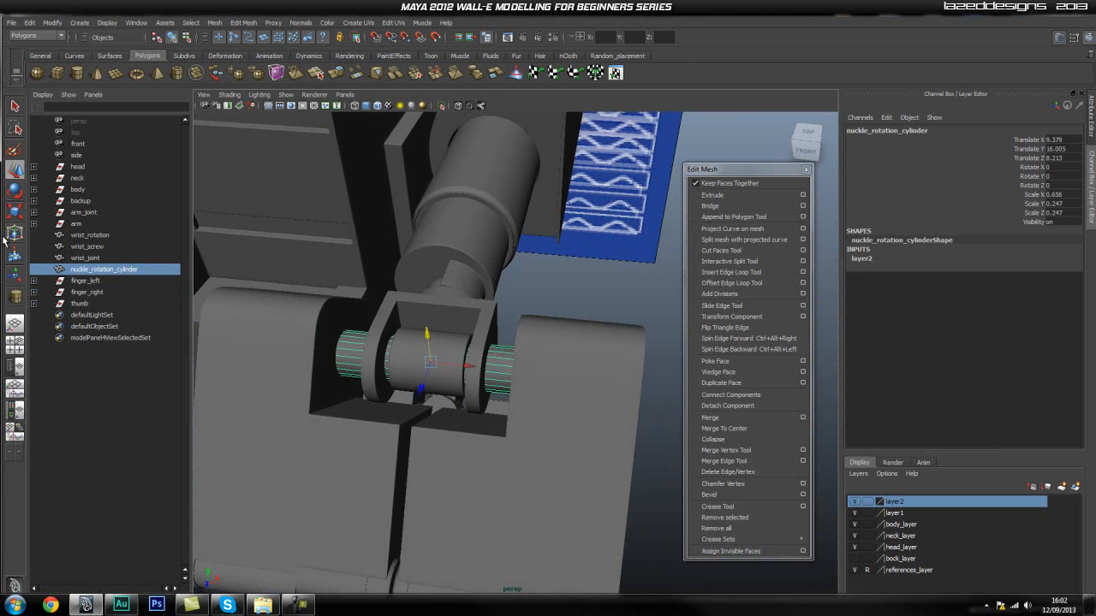
- Group nuckle_rotation_cylinder, wrist_joint, wrist_screw and wrist_rotation and name the group wrist
left_click(77, 259)
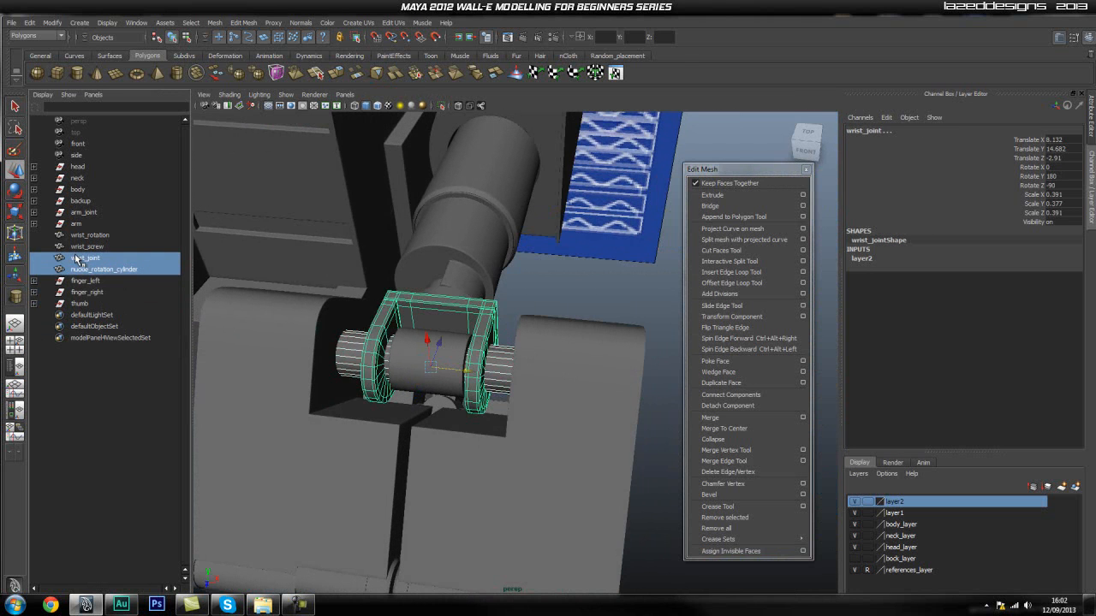
left_click(88, 247, "ctrl")
left_click(96, 236, "ctrl")
left_click_drag(534, 260, 472, 272, "alt")
middle_click_drag(488, 255, 394, 309, "alt")
mouse_move(398, 304)
left_mouse_down("alt")
mouse_move(428, 301)
mouse_move(402, 295)
left_mouse_up("alt")
key("ctrl+g")
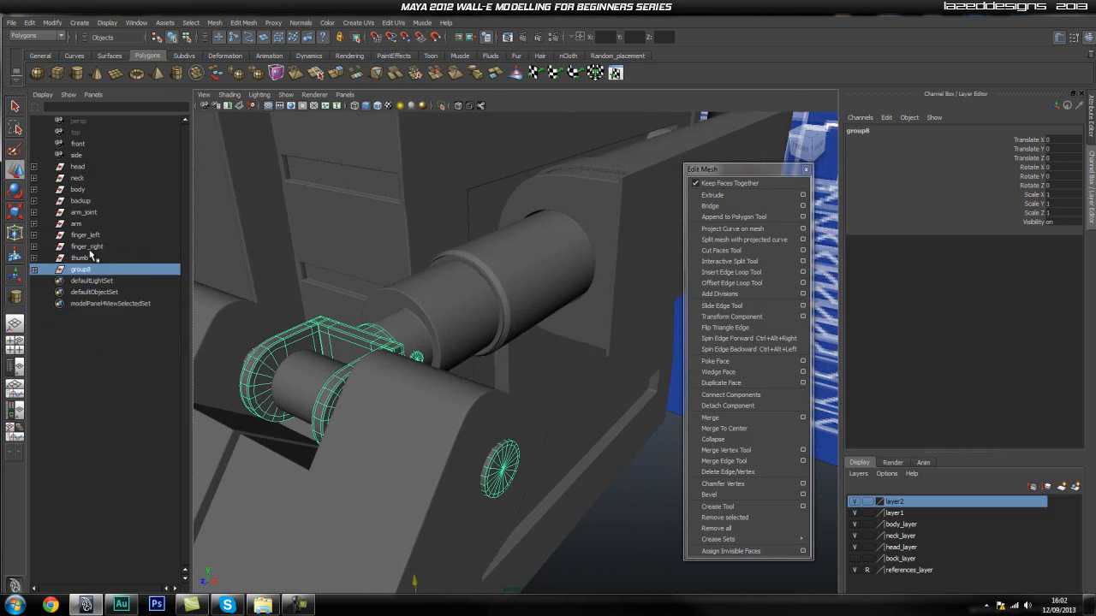
double_click(81, 271)
type("wrist")
key("Return")
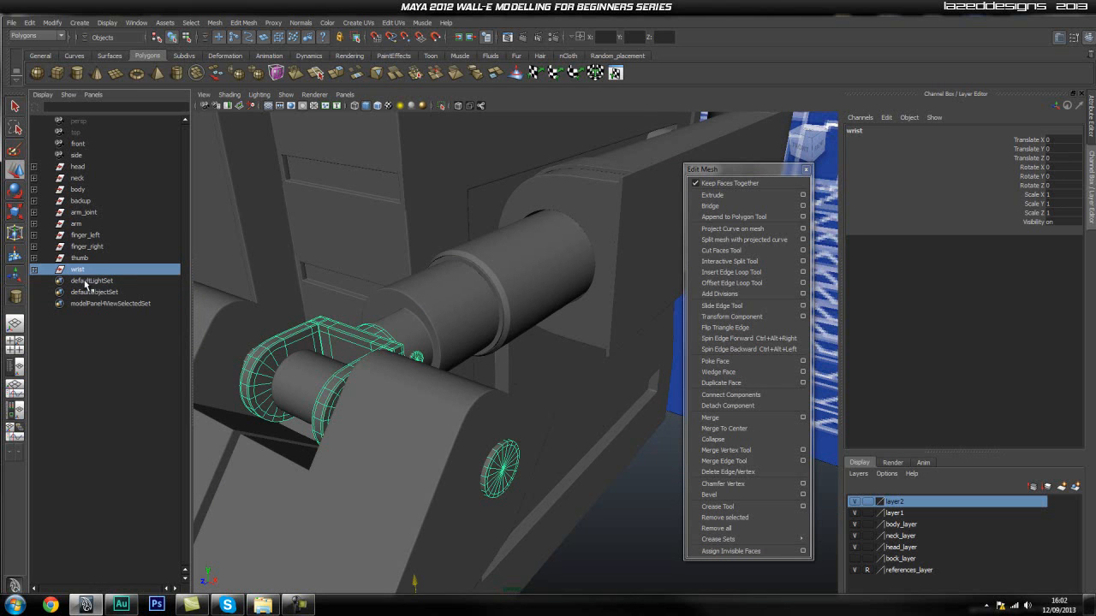
- Check which parts the arm_joint, arm, finger_left and finger_right groups contain by selecting each in the outliner
left_click(85, 235, "shift")
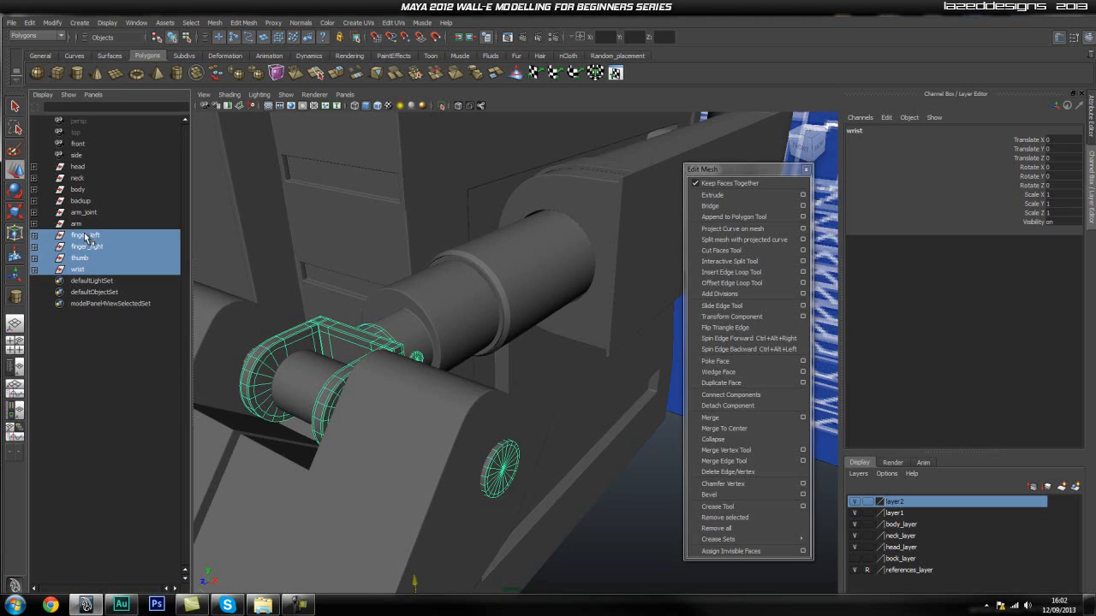
left_click(76, 224, "shift")
key("f")
left_click_drag(573, 331, 455, 304, "alt")
left_click(310, 193)
left_click(87, 214)
right_click_drag(428, 296, 360, 295, "alt")
left_click_drag(360, 295, 539, 357, "alt")
right_click_drag(377, 324, 479, 321, "alt")
left_click_drag(471, 308, 437, 279, "alt")
left_click(88, 224)
key("f")
left_click(103, 236)
left_click(91, 246)
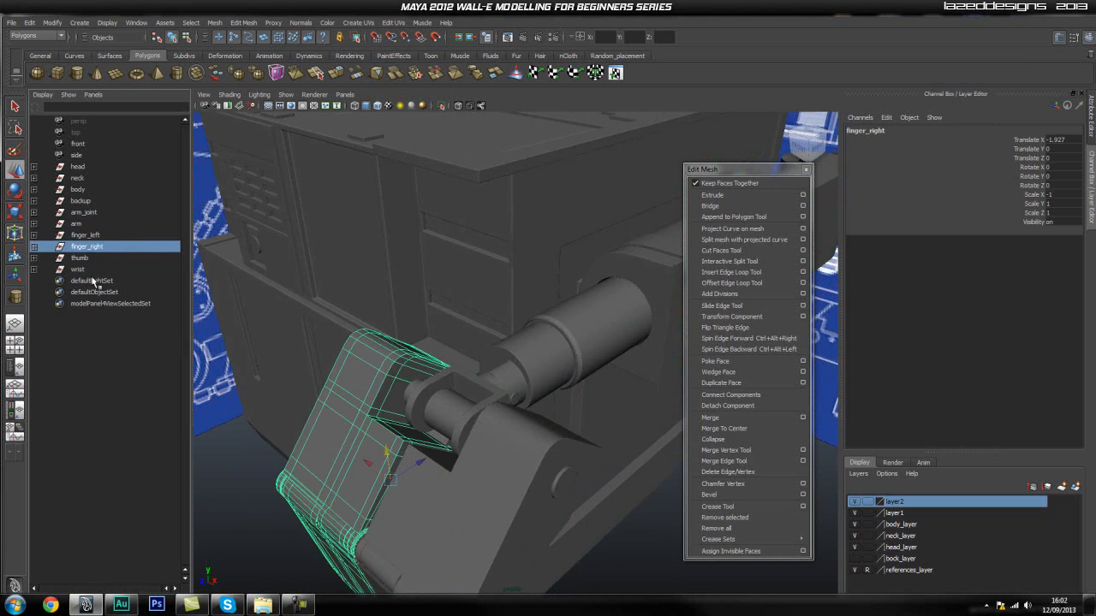
- Group everything from arm_joint to wrist in the outliner and name the new group arm_left
left_click(96, 270)
left_click(98, 221, "shift")
left_click_drag(409, 348, 356, 308, "alt")
key("ctrl+g")
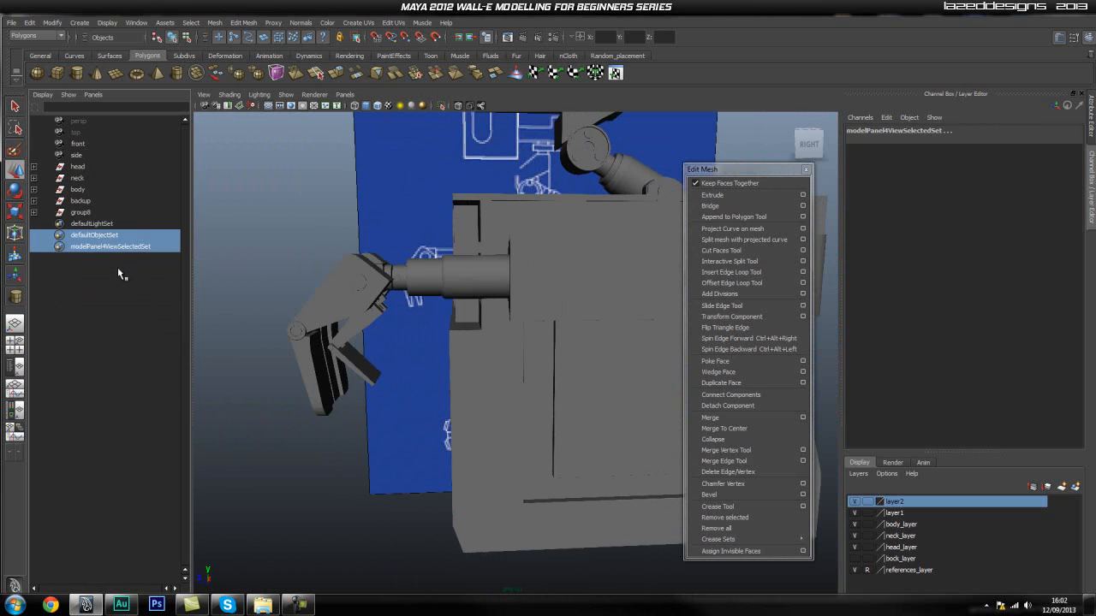
double_click(80, 212)
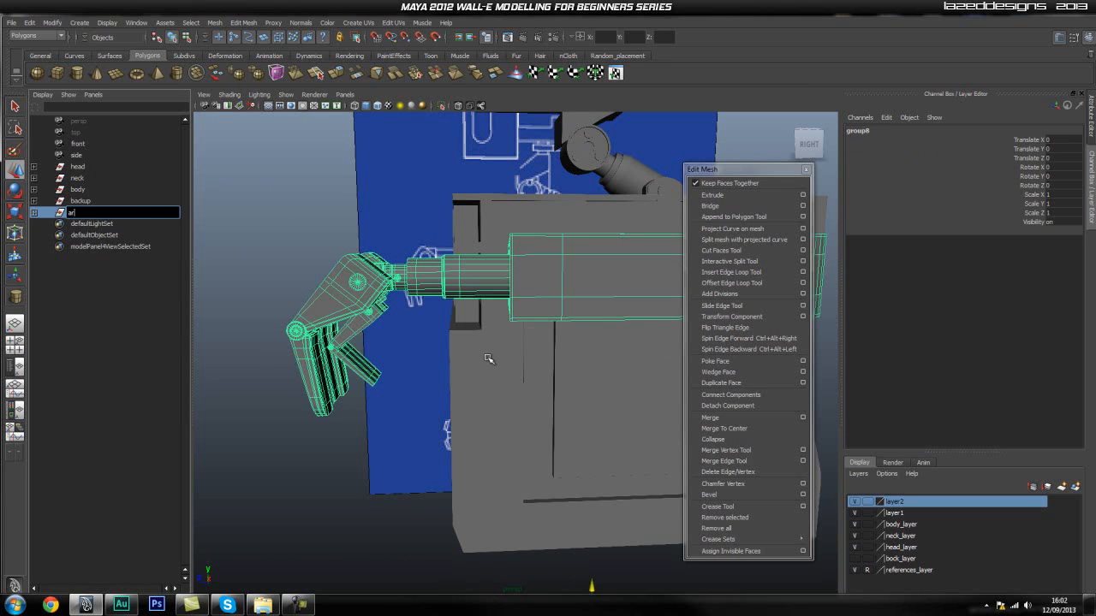
type("arm_left")
key("Return")
- Delete the backup group from the outliner
left_click_drag(339, 177, 382, 261, "alt")
left_click(80, 201)
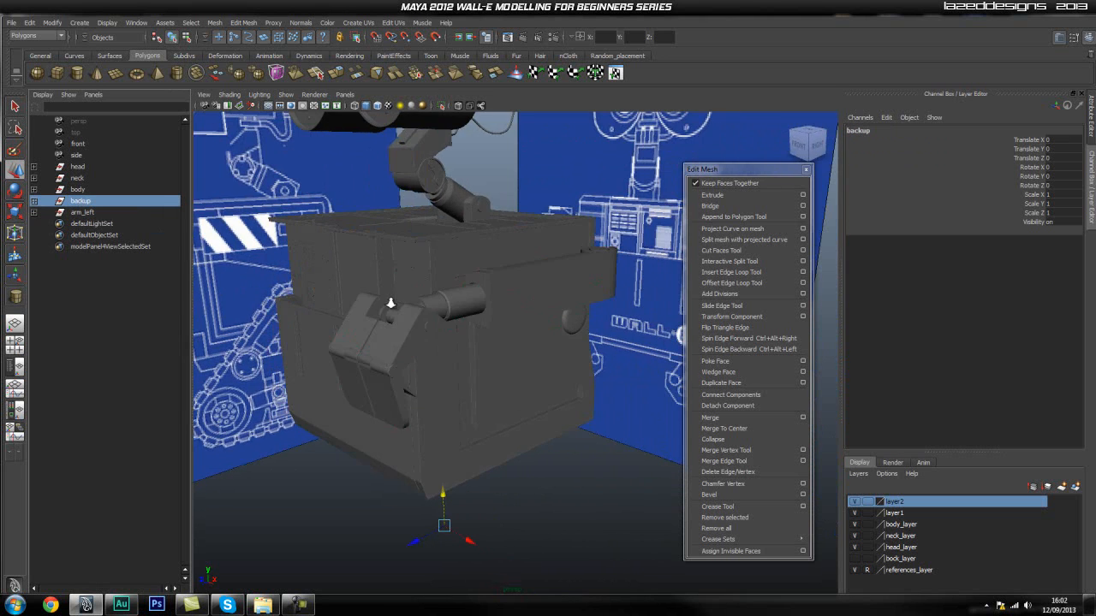
scroll(340, 288, "down", 5)
middle_click_drag(558, 330, 461, 324, "alt")
left_click_drag(463, 324, 190, 267, "alt")
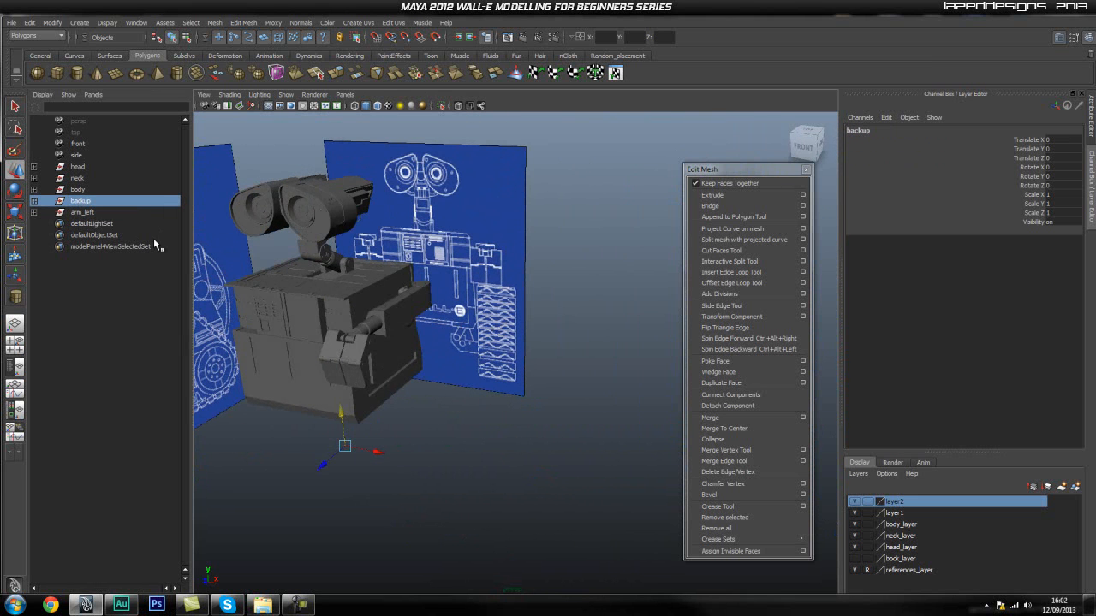
key("Delete")
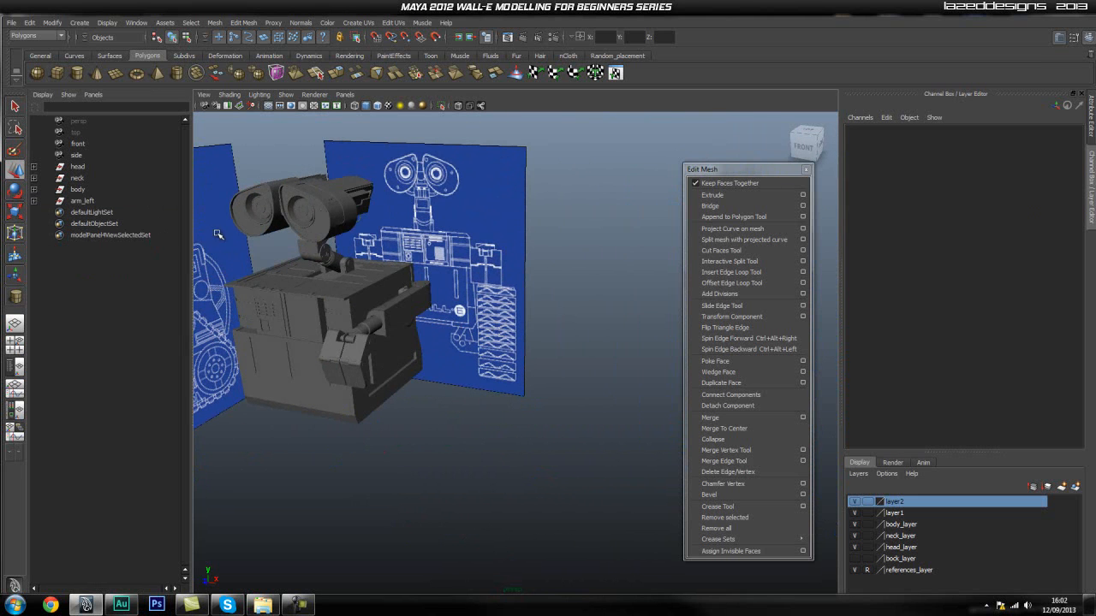
- Check the body group from several angles and close the floating Edit Mesh menu
left_click(77, 190)
middle_click_drag(497, 342, 536, 337, "alt")
scroll(548, 338, "up", 4)
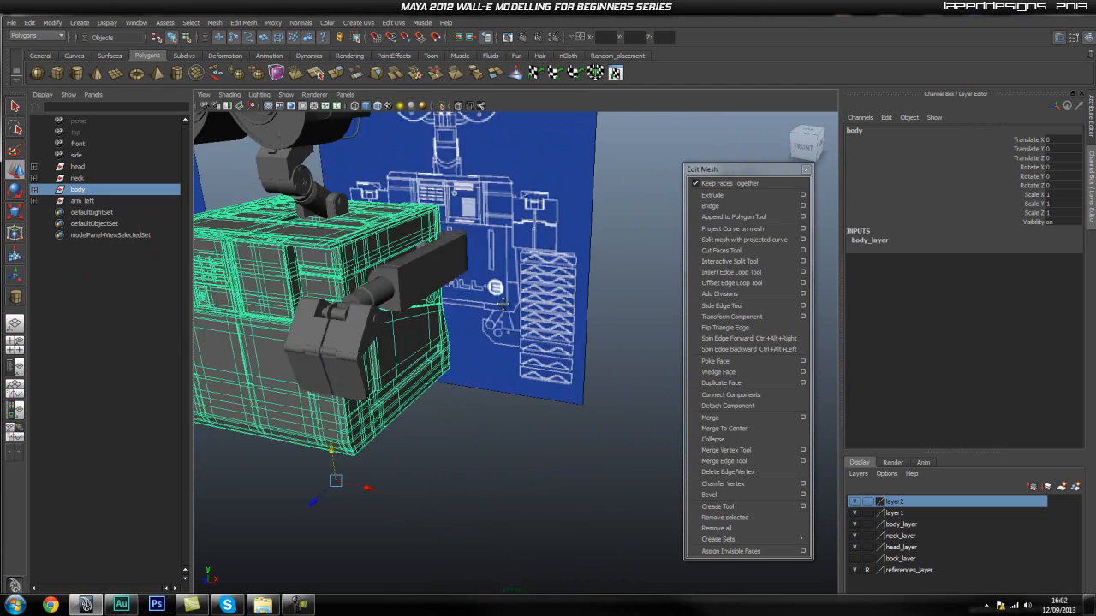
left_click_drag(514, 335, 569, 336, "alt")
middle_click_drag(569, 335, 665, 344, "alt")
left_click_drag(665, 344, 561, 347, "alt")
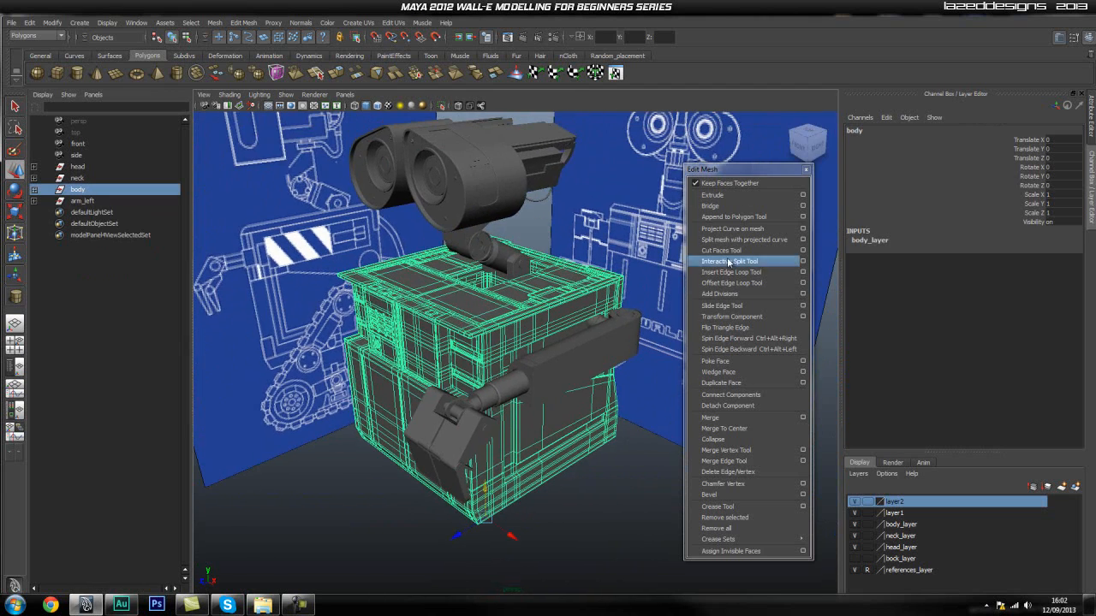
left_click(805, 172)
left_click_drag(550, 304, 504, 296, "alt")
left_click(661, 454)
left_click_drag(636, 472, 629, 418, "alt")
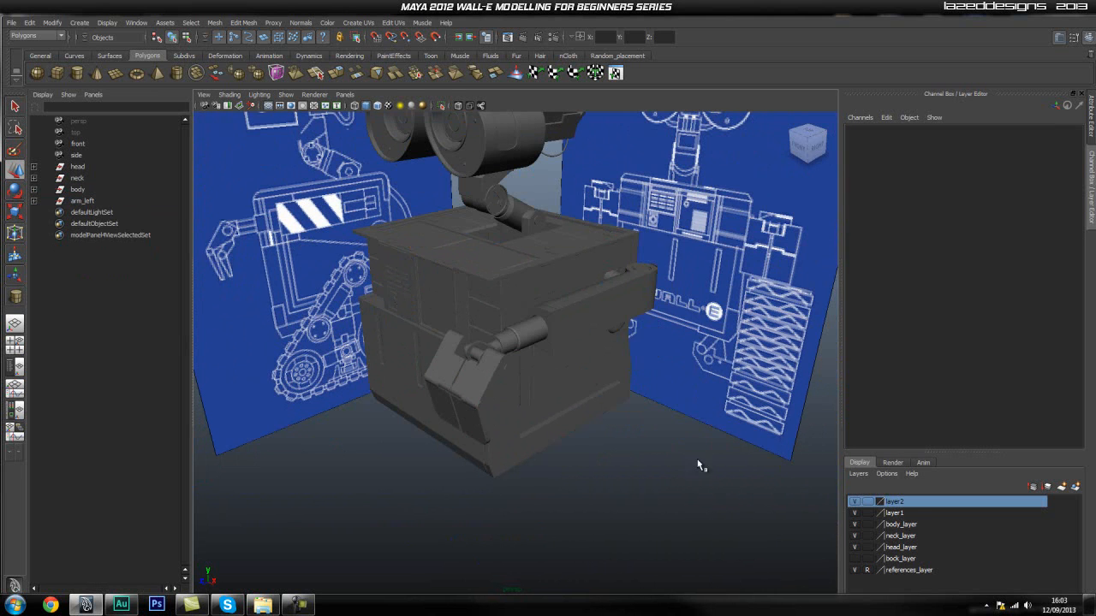
- Delete the display layers layer2 and layer1
right_click(901, 507)
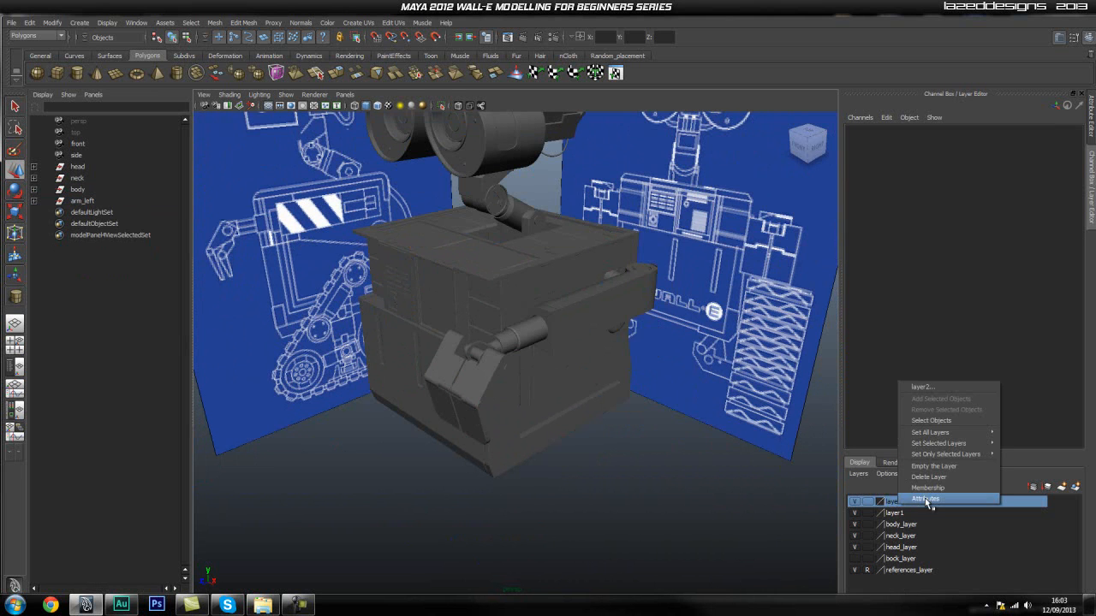
left_click(941, 477)
right_click(905, 504)
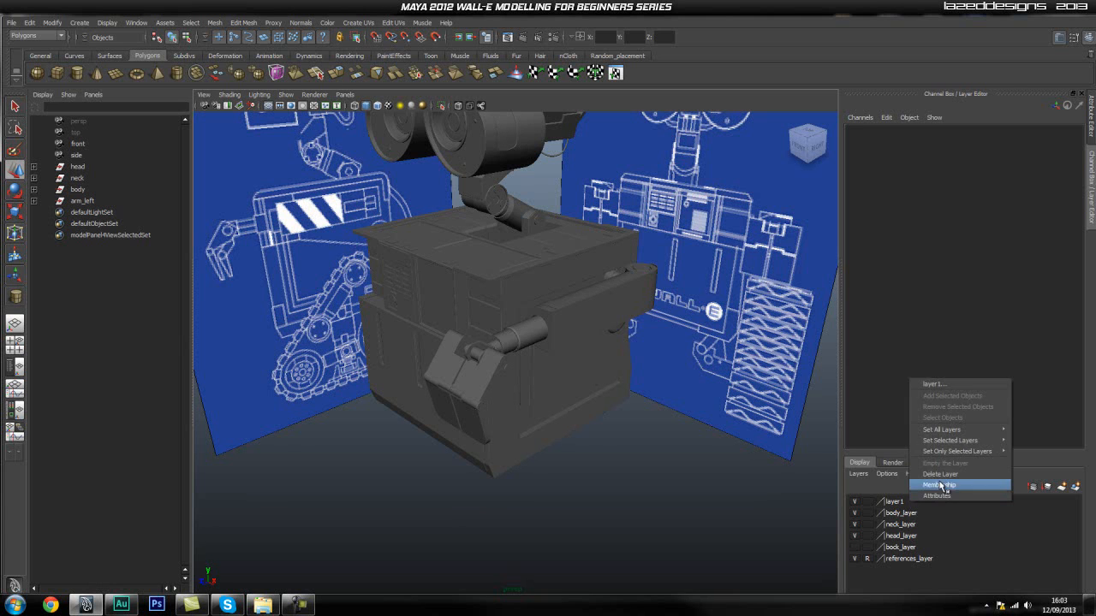
left_click(942, 482)
- Check what body_layer, neck_layer and head_layer contain by hiding and showing the layers
left_click(915, 503)
left_click(854, 501)
left_click(853, 502)
left_click(853, 502)
left_click(853, 502)
left_click(906, 516)
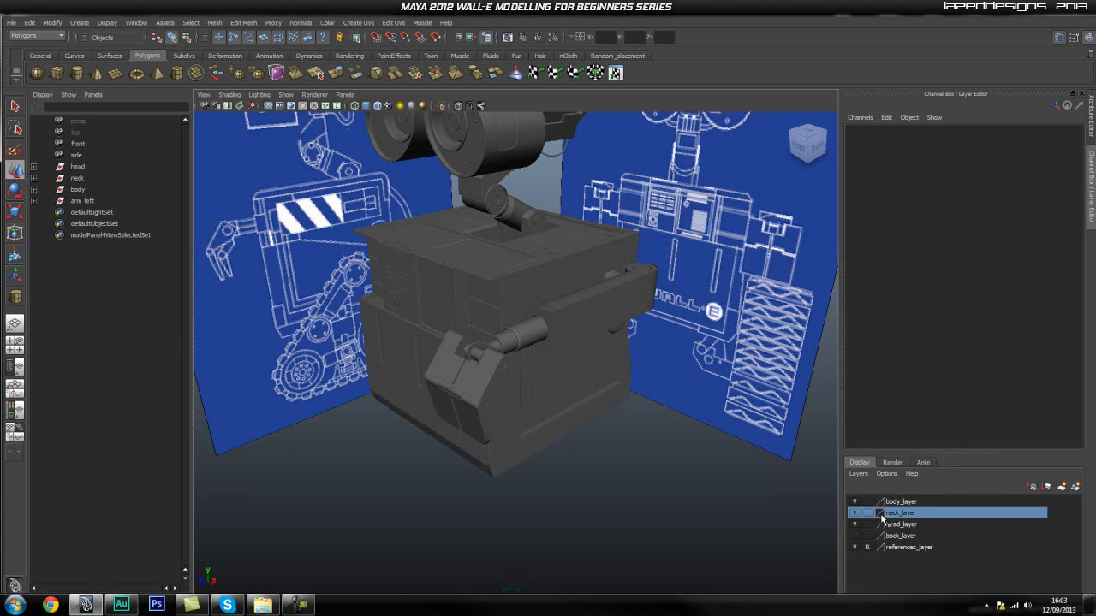
left_click(853, 512)
left_click(854, 513)
left_click(915, 524)
left_click(854, 525)
left_click(854, 525)
- Delete the bock_layer display layer and check references_layer by hiding and showing it
left_click(908, 536)
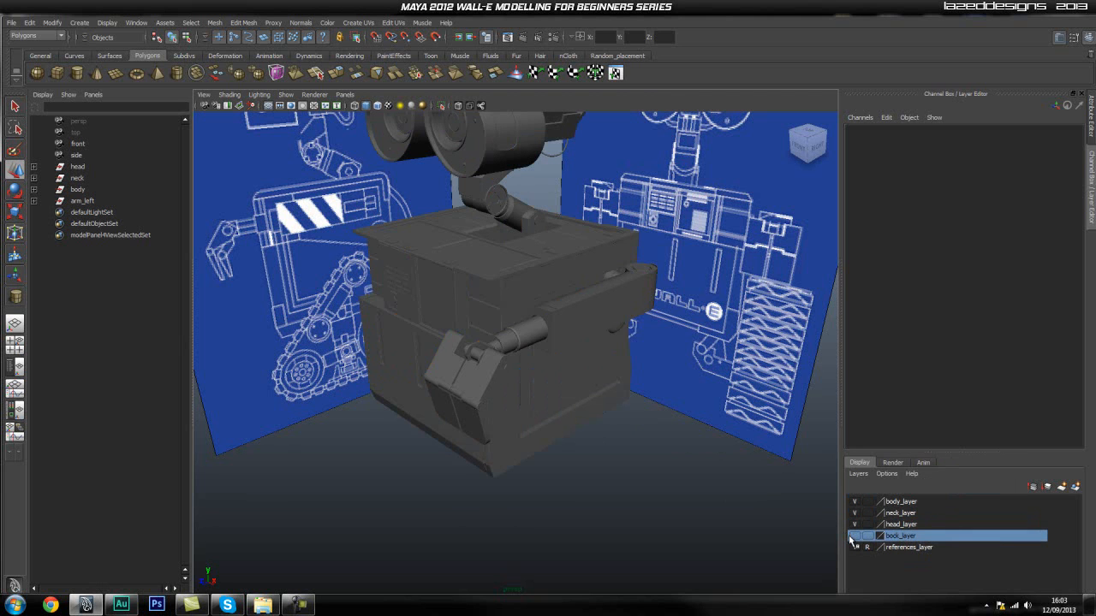
right_click(913, 537)
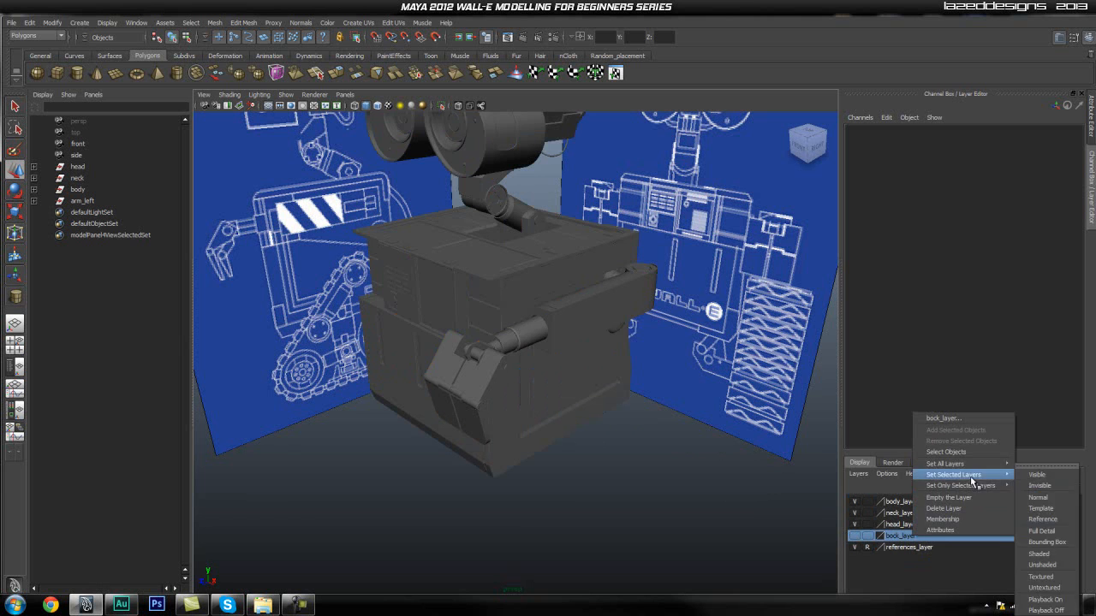
left_click(964, 507)
left_click(910, 536)
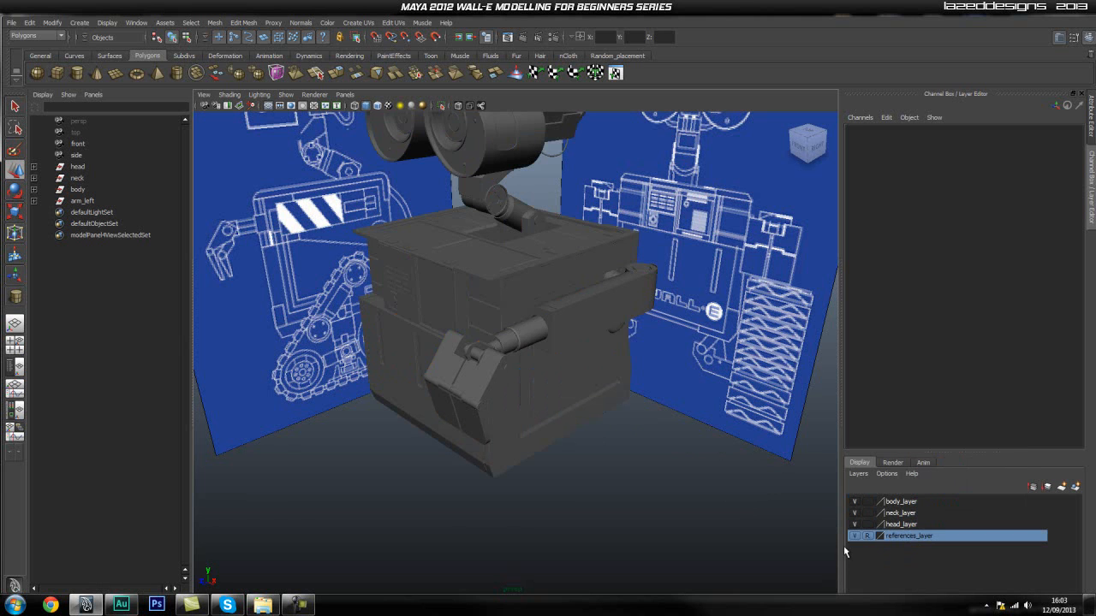
left_click(856, 536)
left_click(855, 536)
- Duplicate the arm_left group and mirror the copy to the other side of the body with Scale X -1
left_click_drag(556, 385, 645, 424, "alt")
left_click(86, 201)
scroll(634, 425, "down", 5)
key("ctrl+d")
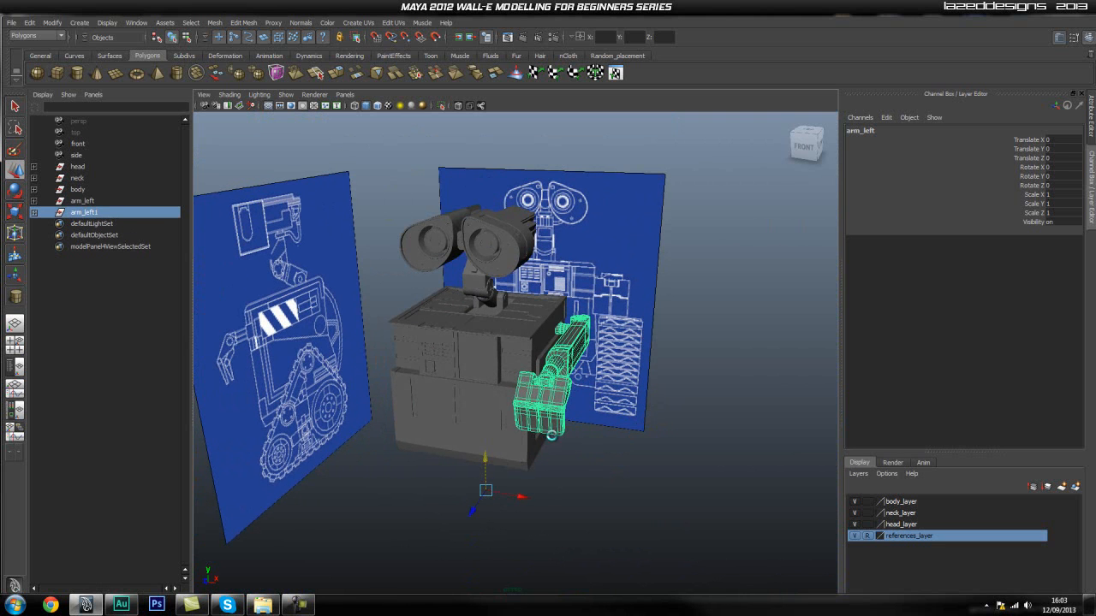
key("r")
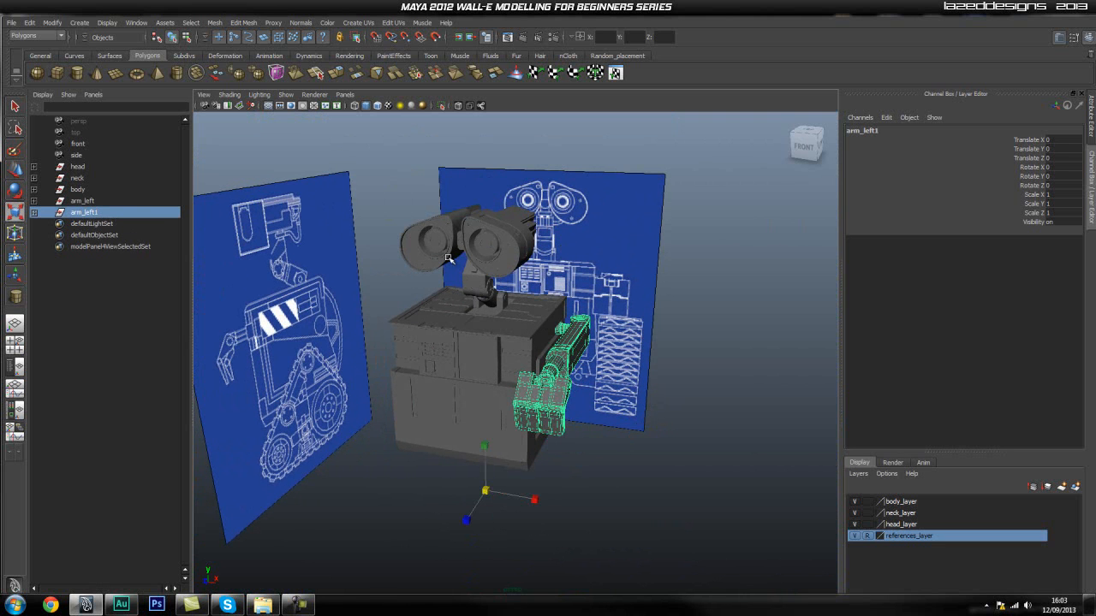
type("-1")
key("Return")
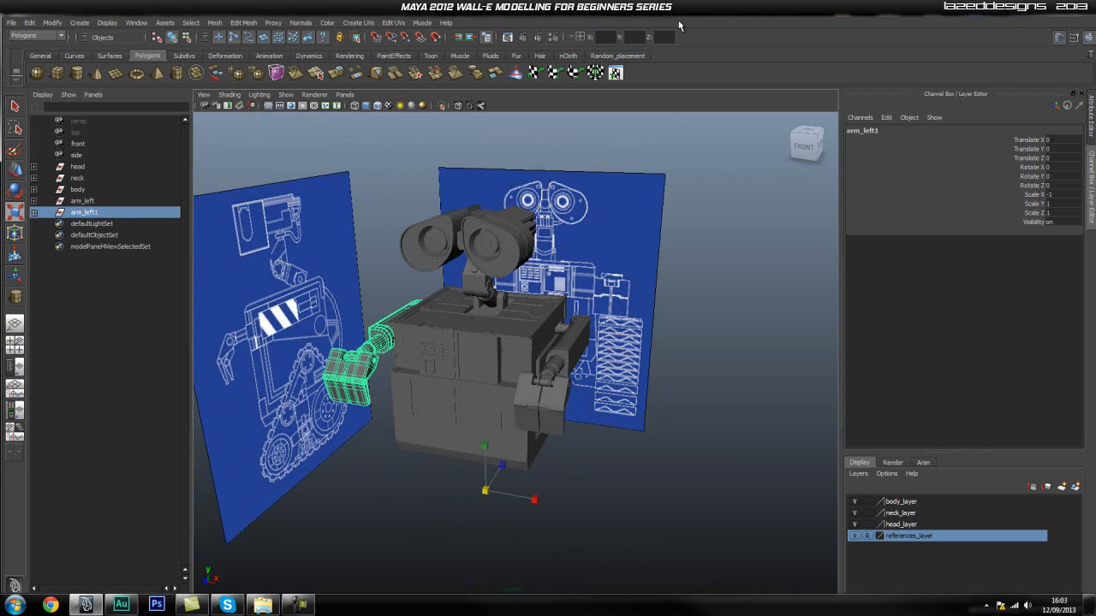
left_click(373, 294)
left_click_drag(373, 295, 408, 311, "alt")
right_click_drag(408, 311, 524, 334, "alt")
left_click_drag(524, 333, 436, 322, "alt")
right_click_drag(435, 322, 260, 291, "alt")
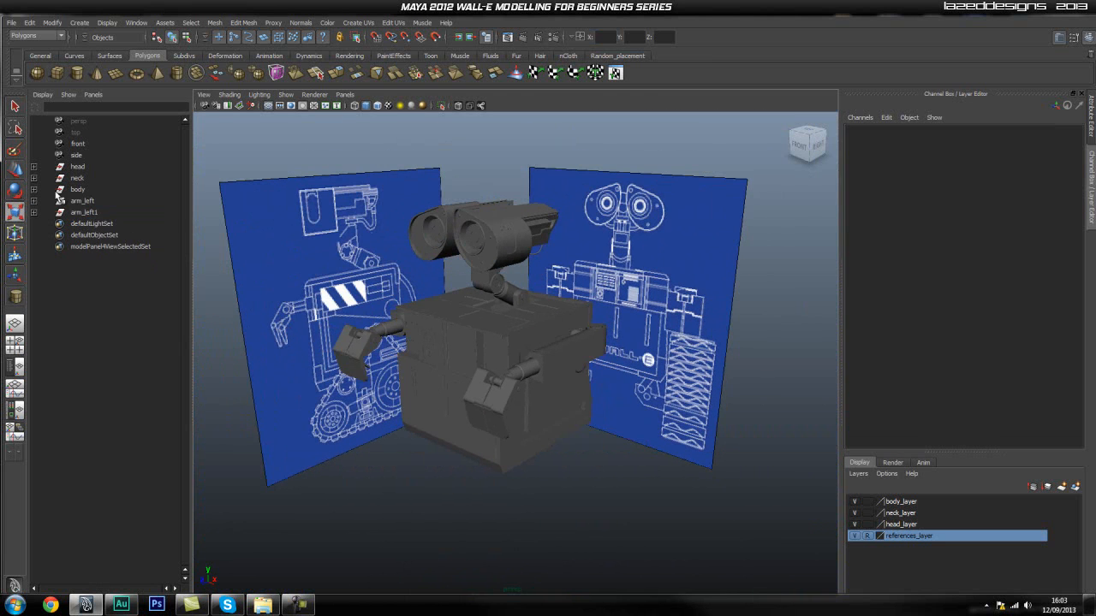
- Rename the mirrored arm group as arm_right
left_click(83, 213)
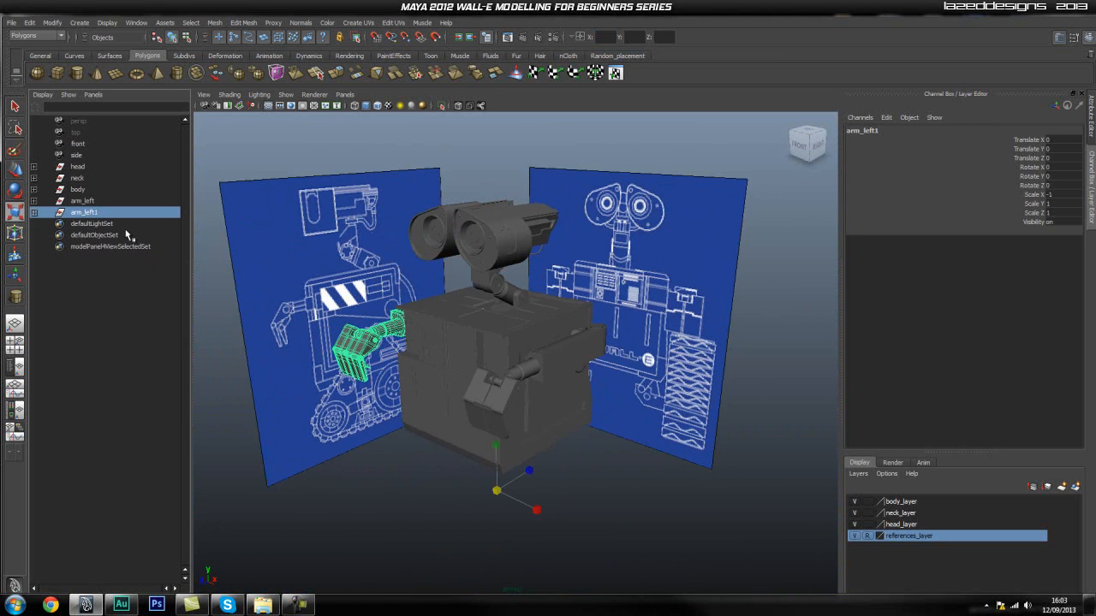
double_click(83, 212)
type("arm_right")
key("Return")
left_click(381, 450)
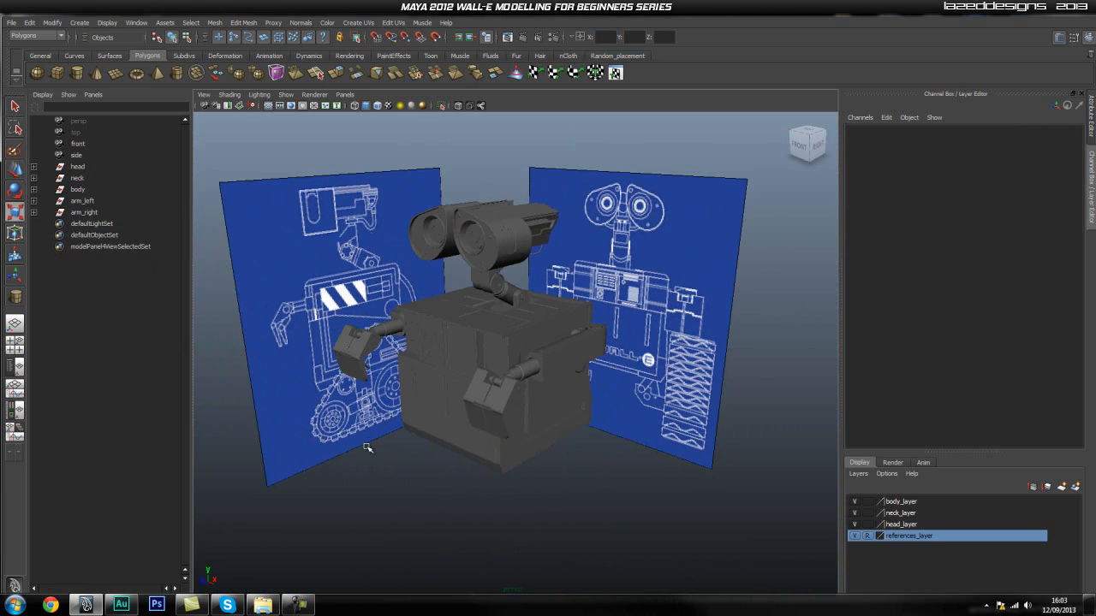
- With arm_left and arm_right selected, create a new display layer named arms_layer
left_click(84, 213)
left_click(83, 200, "ctrl")
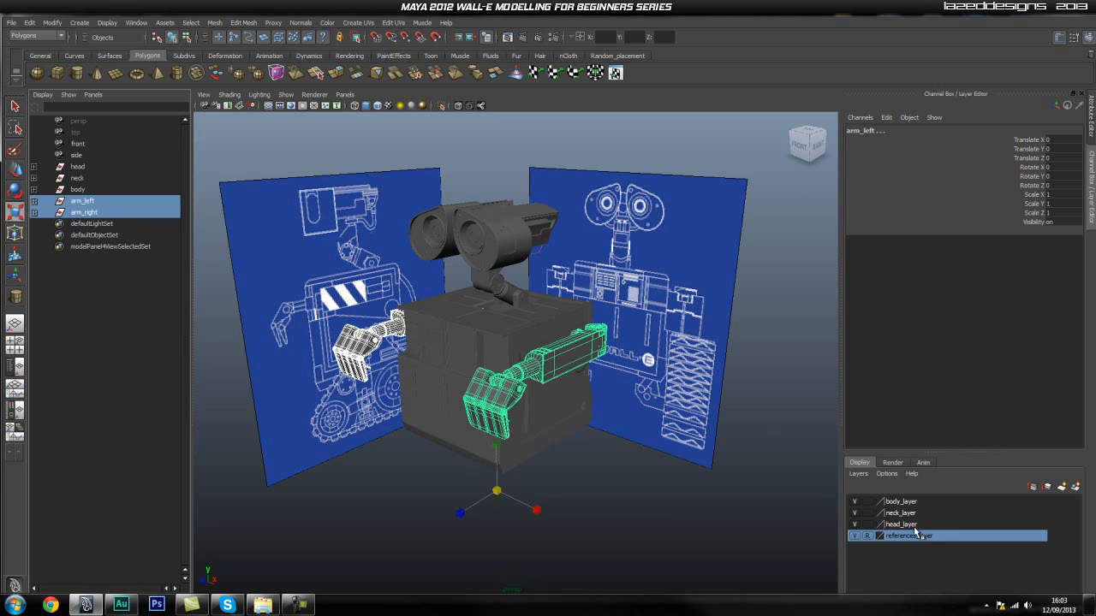
left_click(1060, 486)
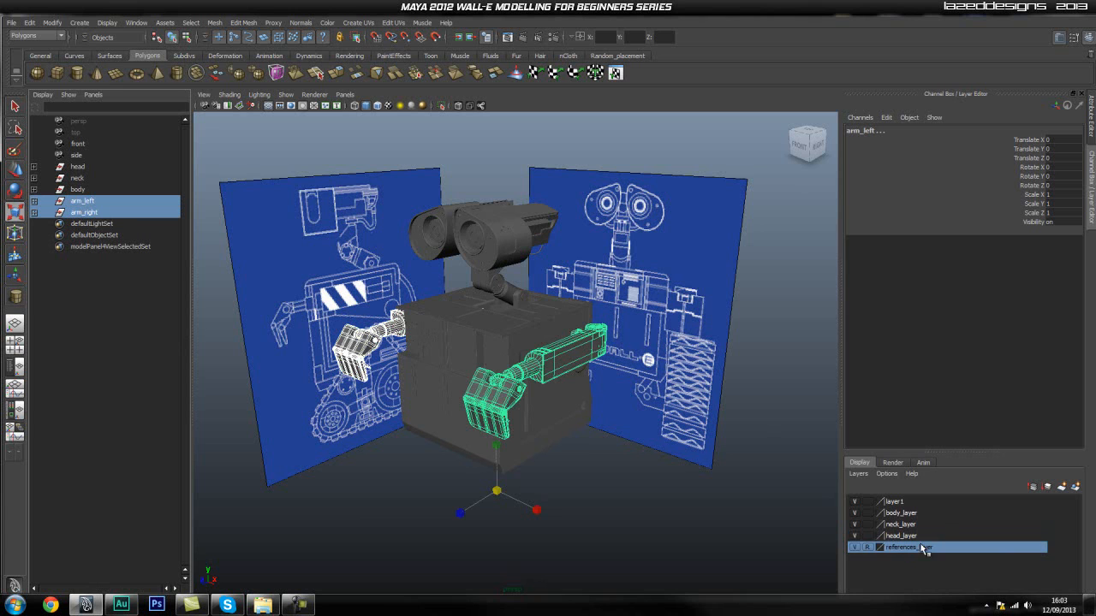
double_click(900, 505)
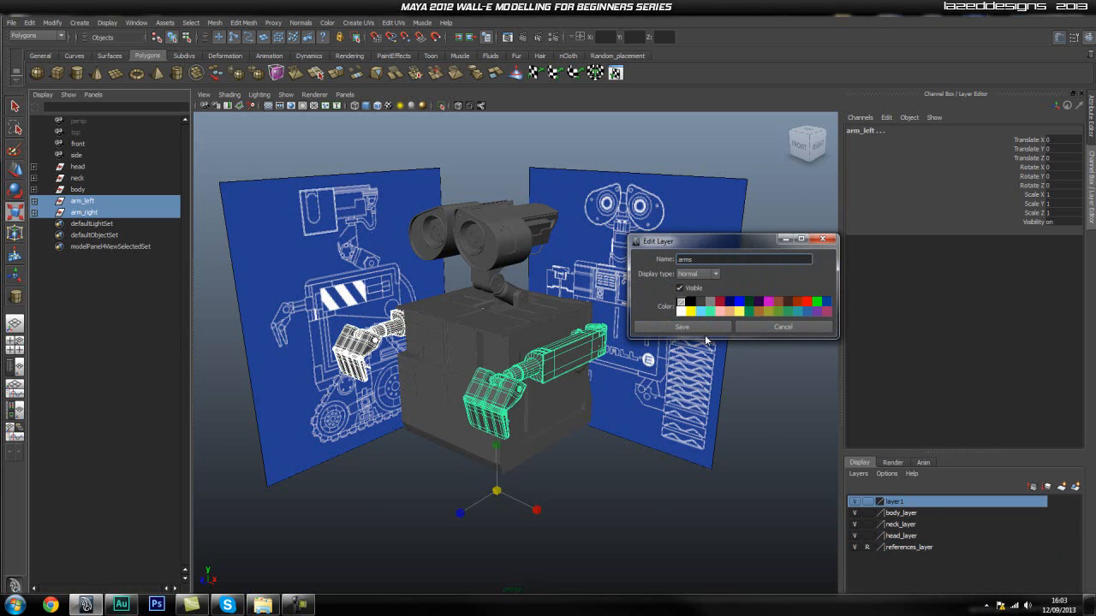
type("_layer")
left_click(701, 328)
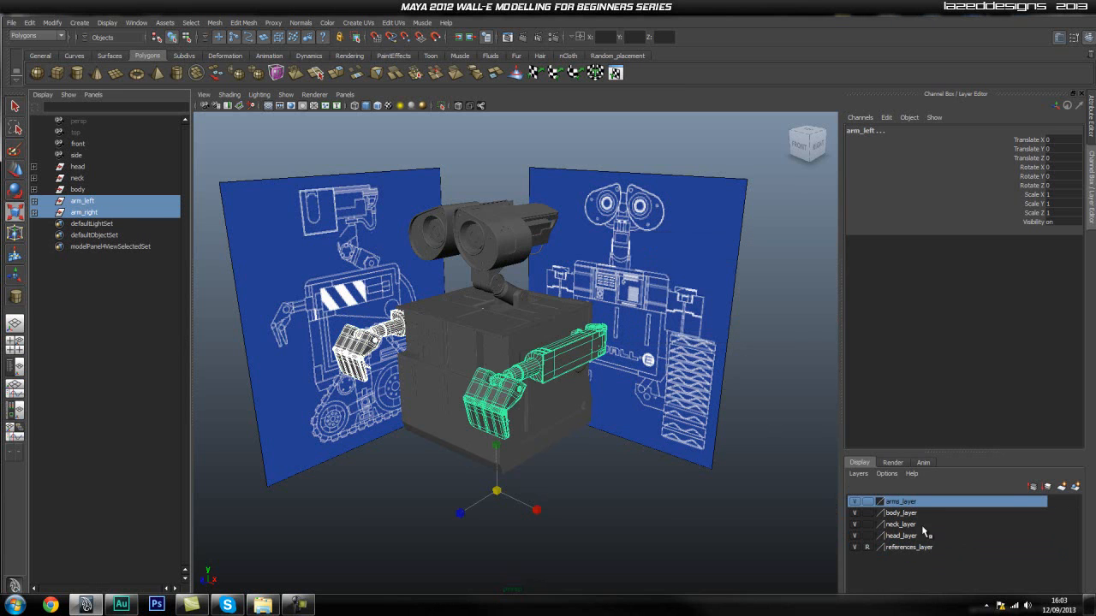
- Add the selected arm_left and arm_right groups to arms_layer and clear the selection
right_click(914, 504)
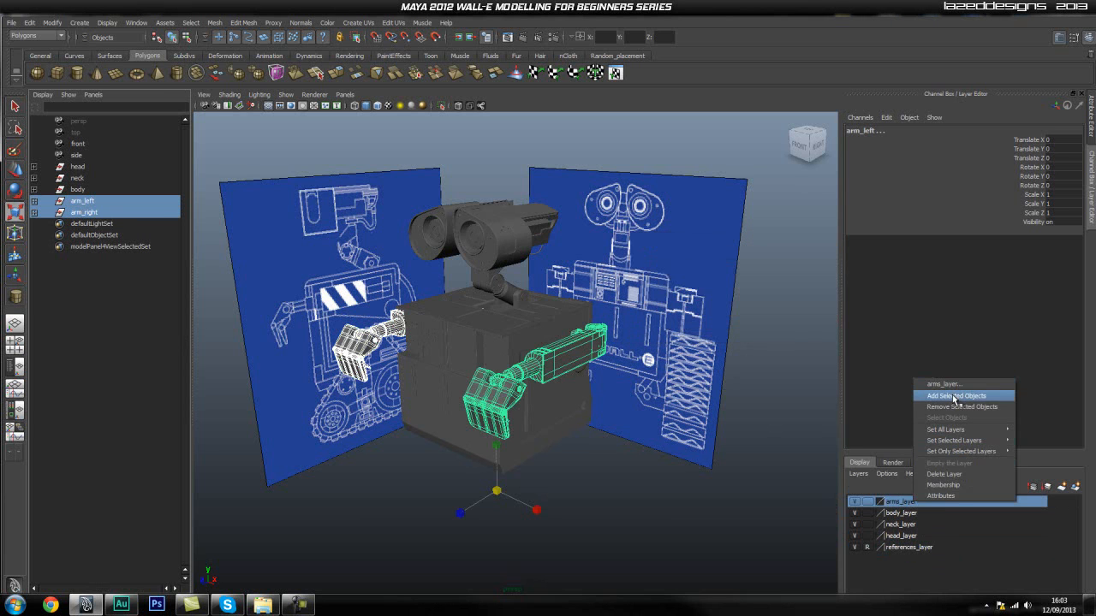
left_click(956, 400)
left_click(641, 473)
left_click_drag(448, 440, 463, 406, "alt")
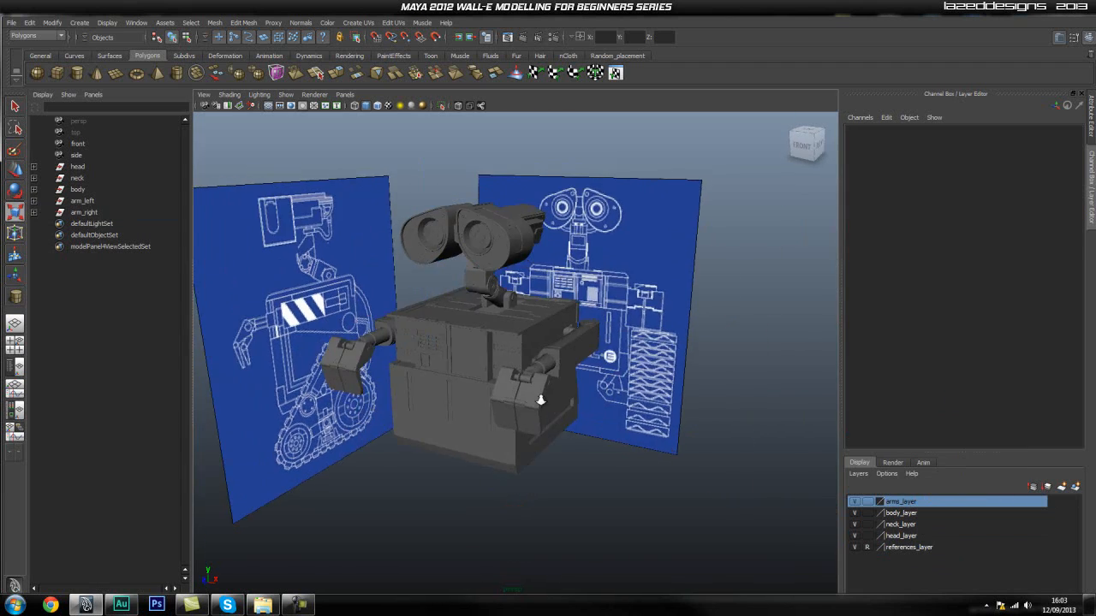
- Examine the model with both arms in place from several angles
right_click_drag(463, 406, 550, 335, "alt")
left_click_drag(415, 374, 543, 379, "alt")
left_click_drag(363, 382, 484, 213, "alt")
middle_click_drag(555, 282, 544, 340, "alt")
left_click_drag(544, 341, 548, 351, "alt")
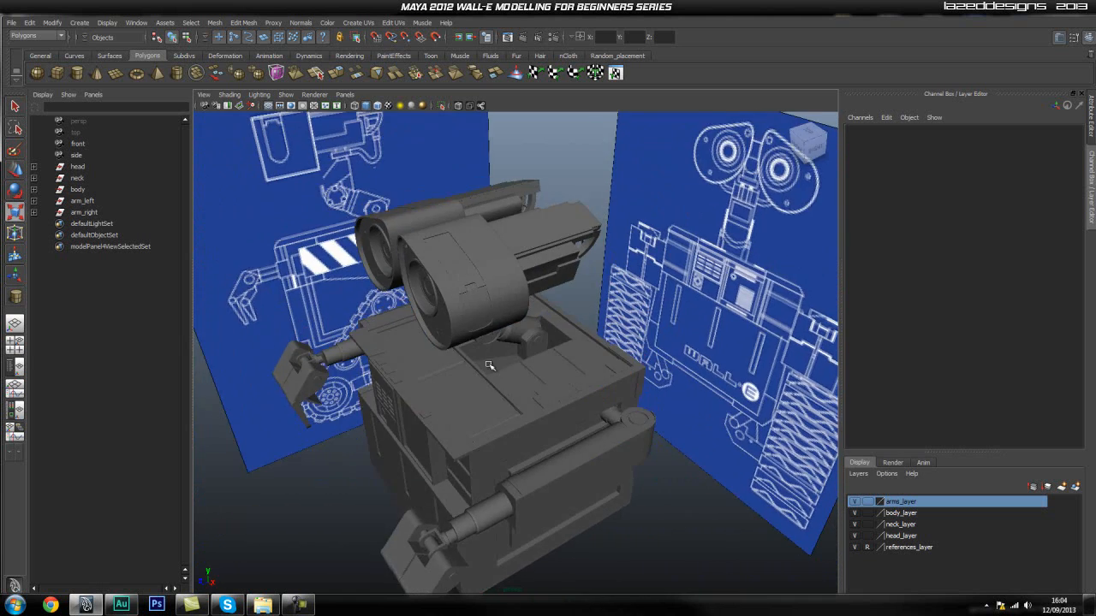
right_click_drag(548, 352, 557, 394, "alt")
left_click_drag(557, 394, 451, 420, "alt")
right_click_drag(450, 420, 460, 373, "alt")
left_click_drag(460, 374, 497, 379, "alt")
middle_click_drag(496, 378, 523, 387, "alt")
- Examine the wheels and track on the blueprint in the side view and return to the perspective view
key("space")
left_click_drag(490, 391, 529, 394)
middle_click_drag(516, 412, 535, 346, "alt")
right_click_drag(535, 347, 545, 433, "alt")
middle_click_drag(546, 433, 512, 375, "alt")
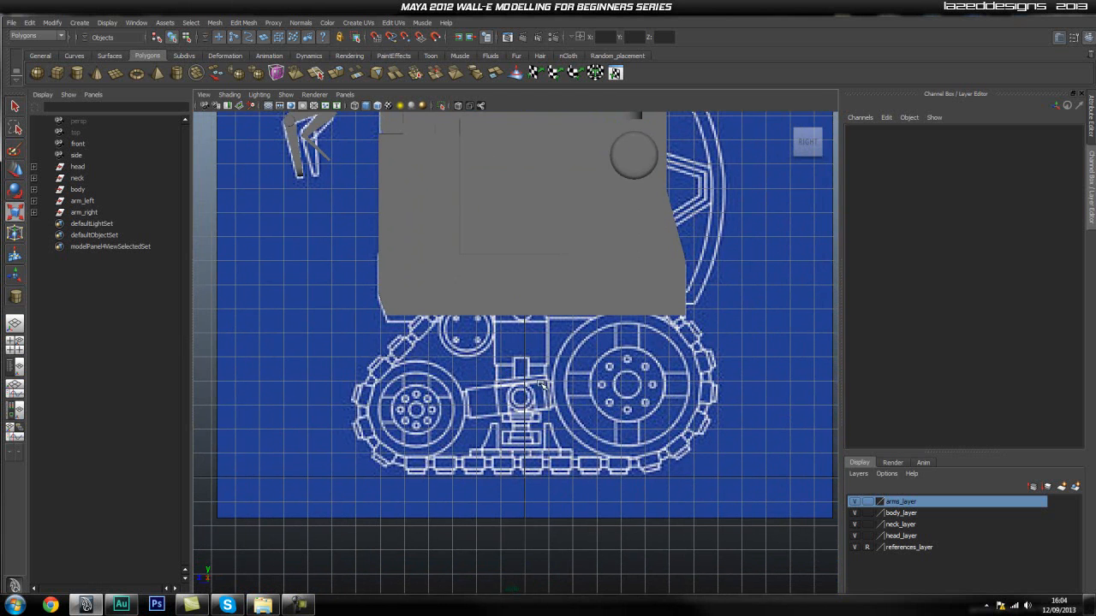
middle_click_drag(516, 337, 519, 393, "alt")
key("space")
left_click_drag(518, 412, 517, 379)
right_click_drag(524, 380, 564, 407, "alt")
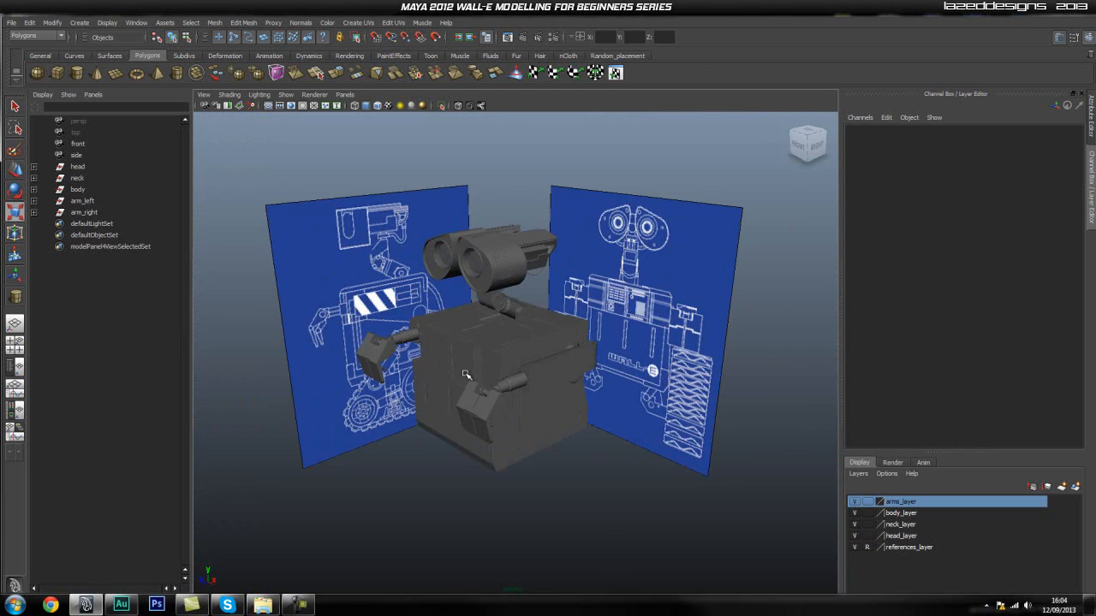
middle_click_drag(472, 367, 485, 391, "alt")
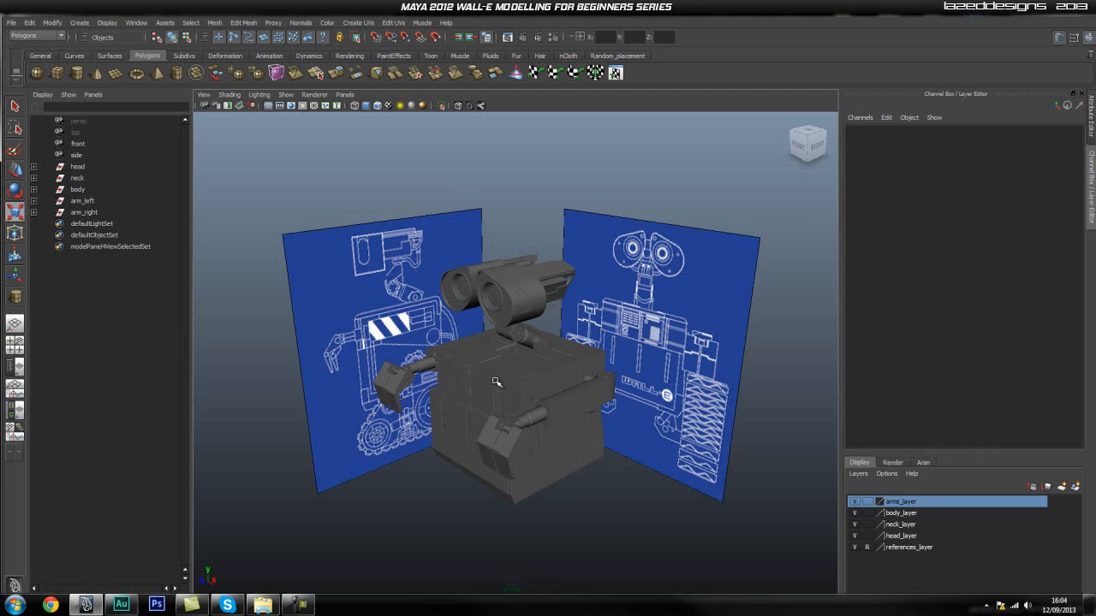